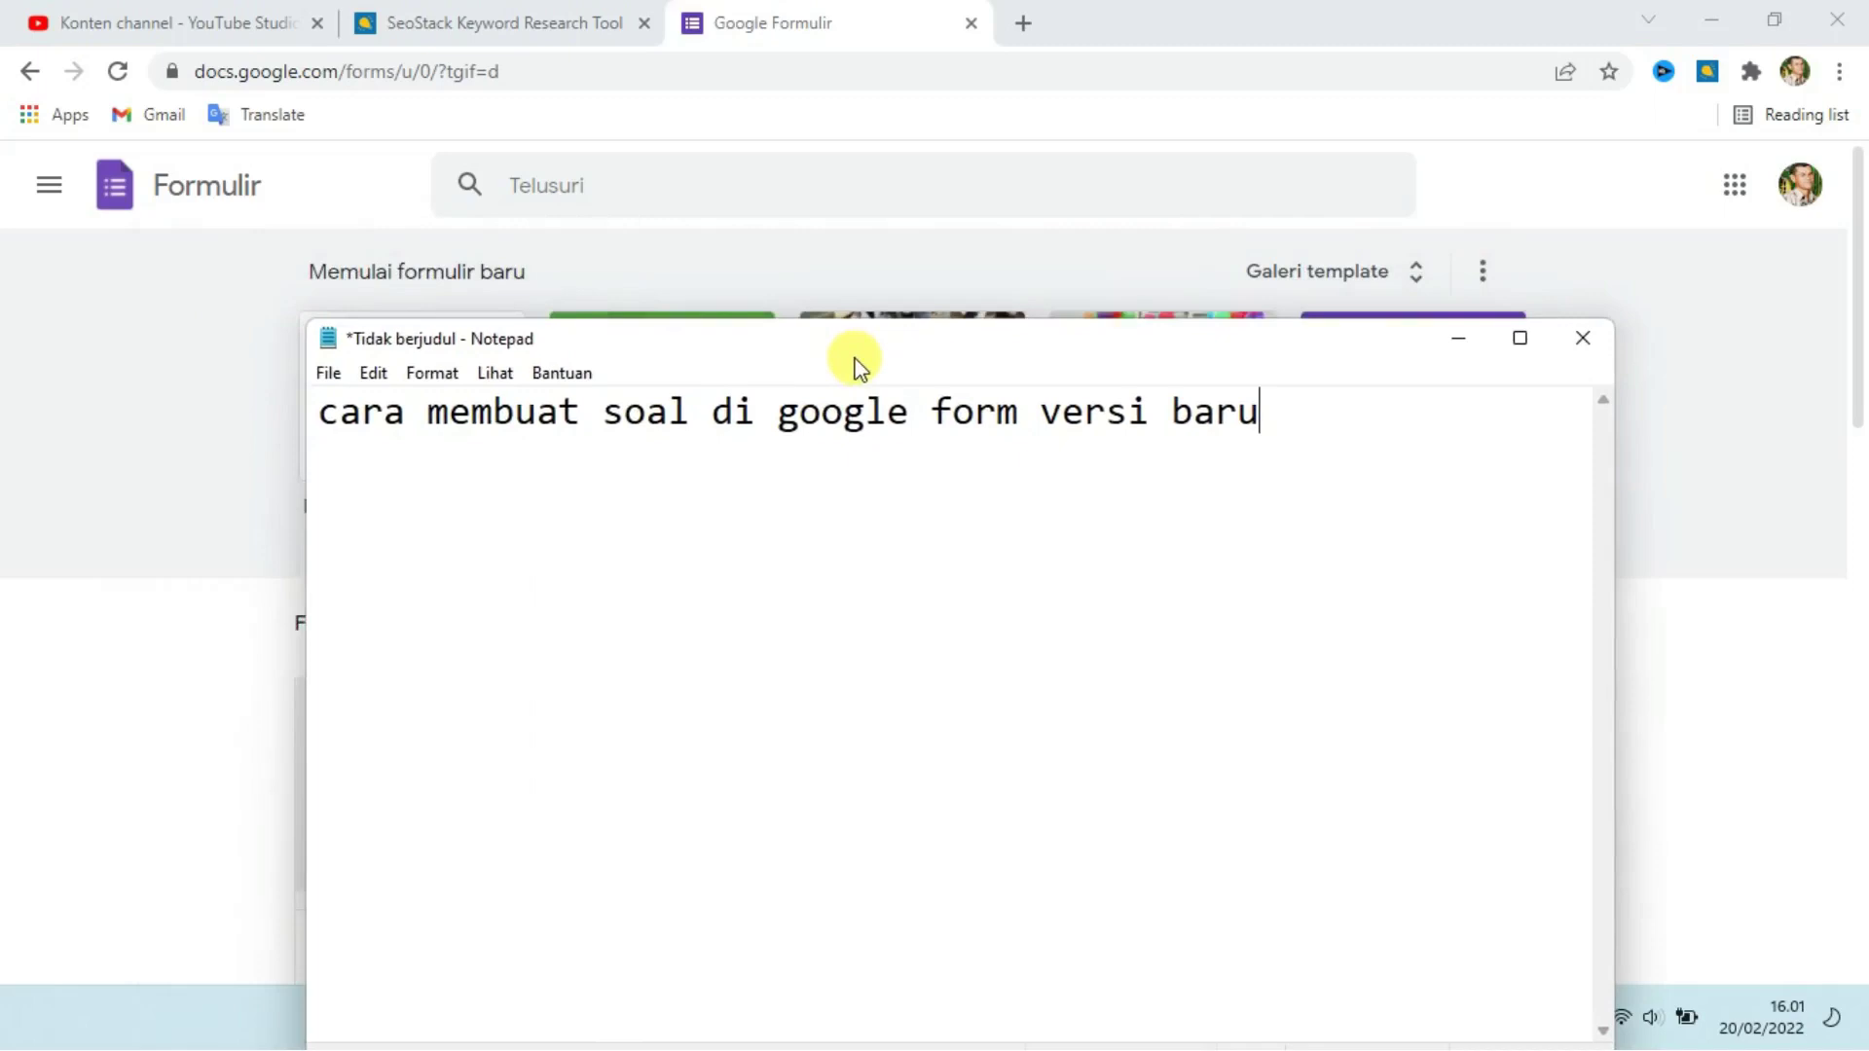
# Switch from Notepad to Google Forms, create a blank form and title it "soal ulangan ipa".
pyautogui.click(5, 418)
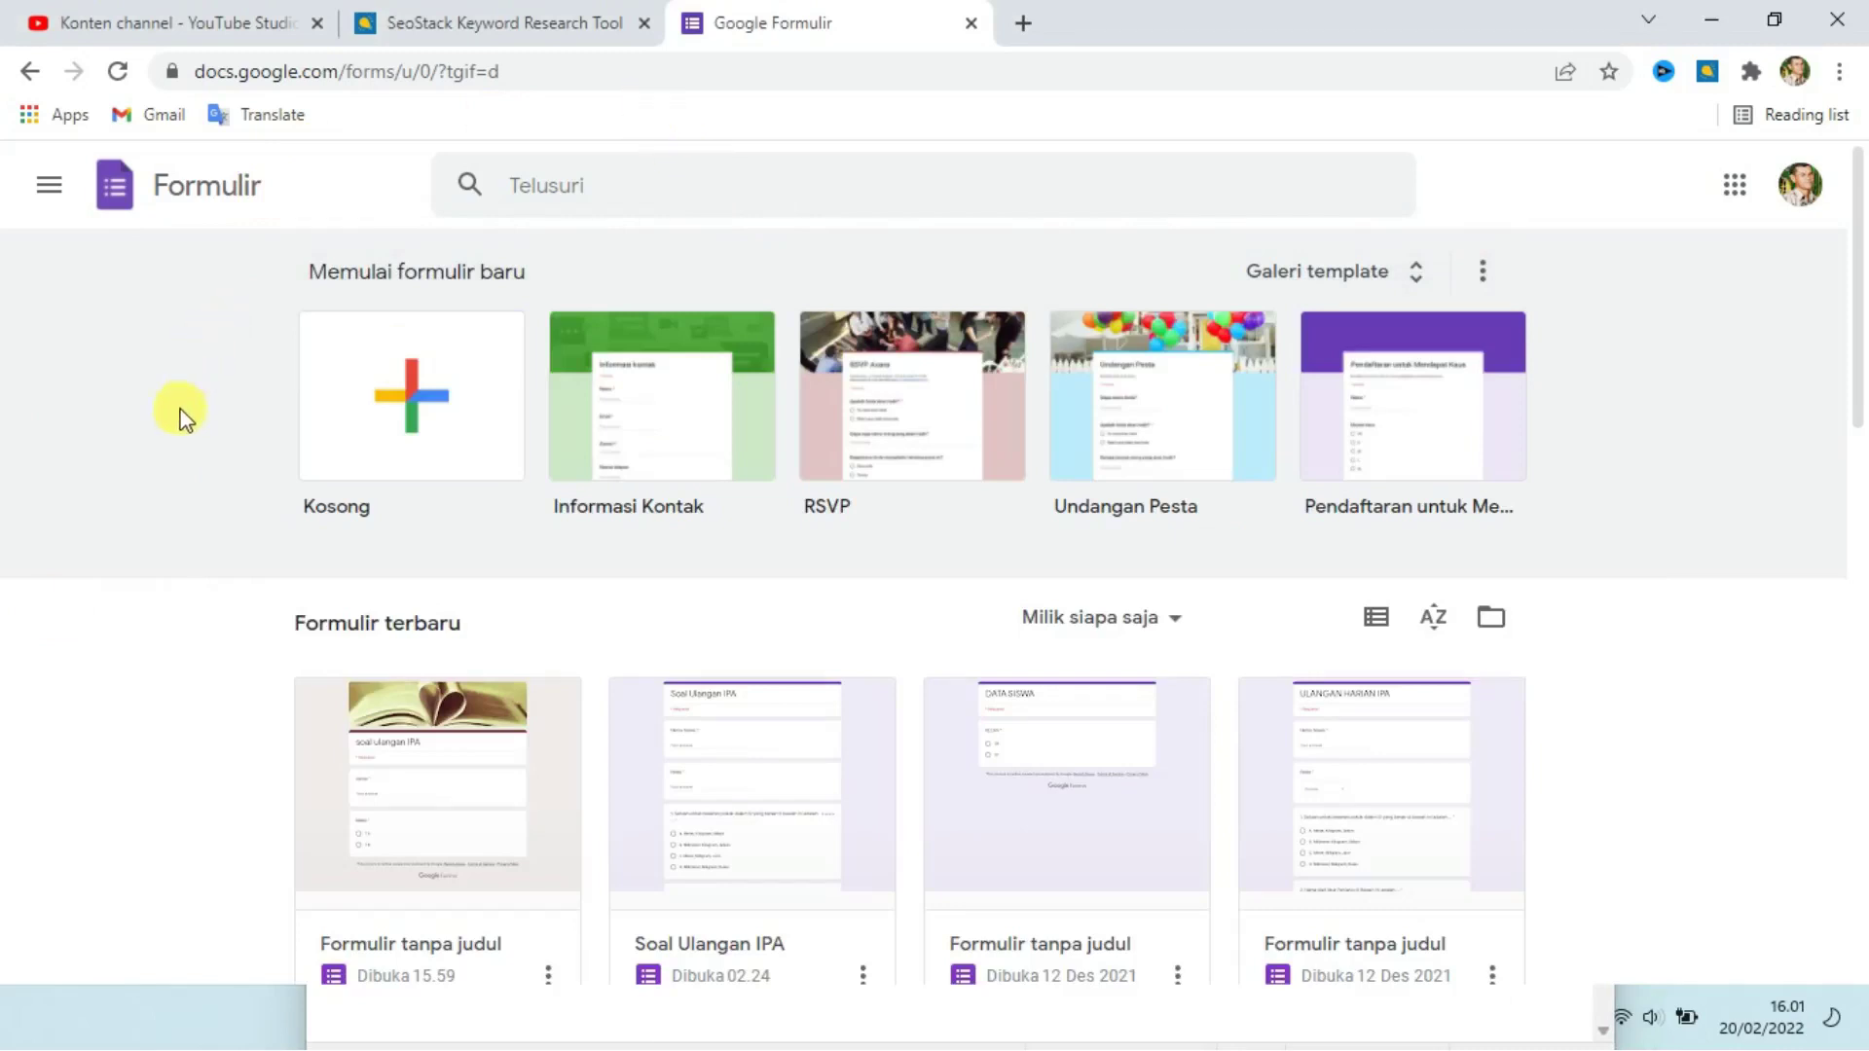
pyautogui.click(404, 401)
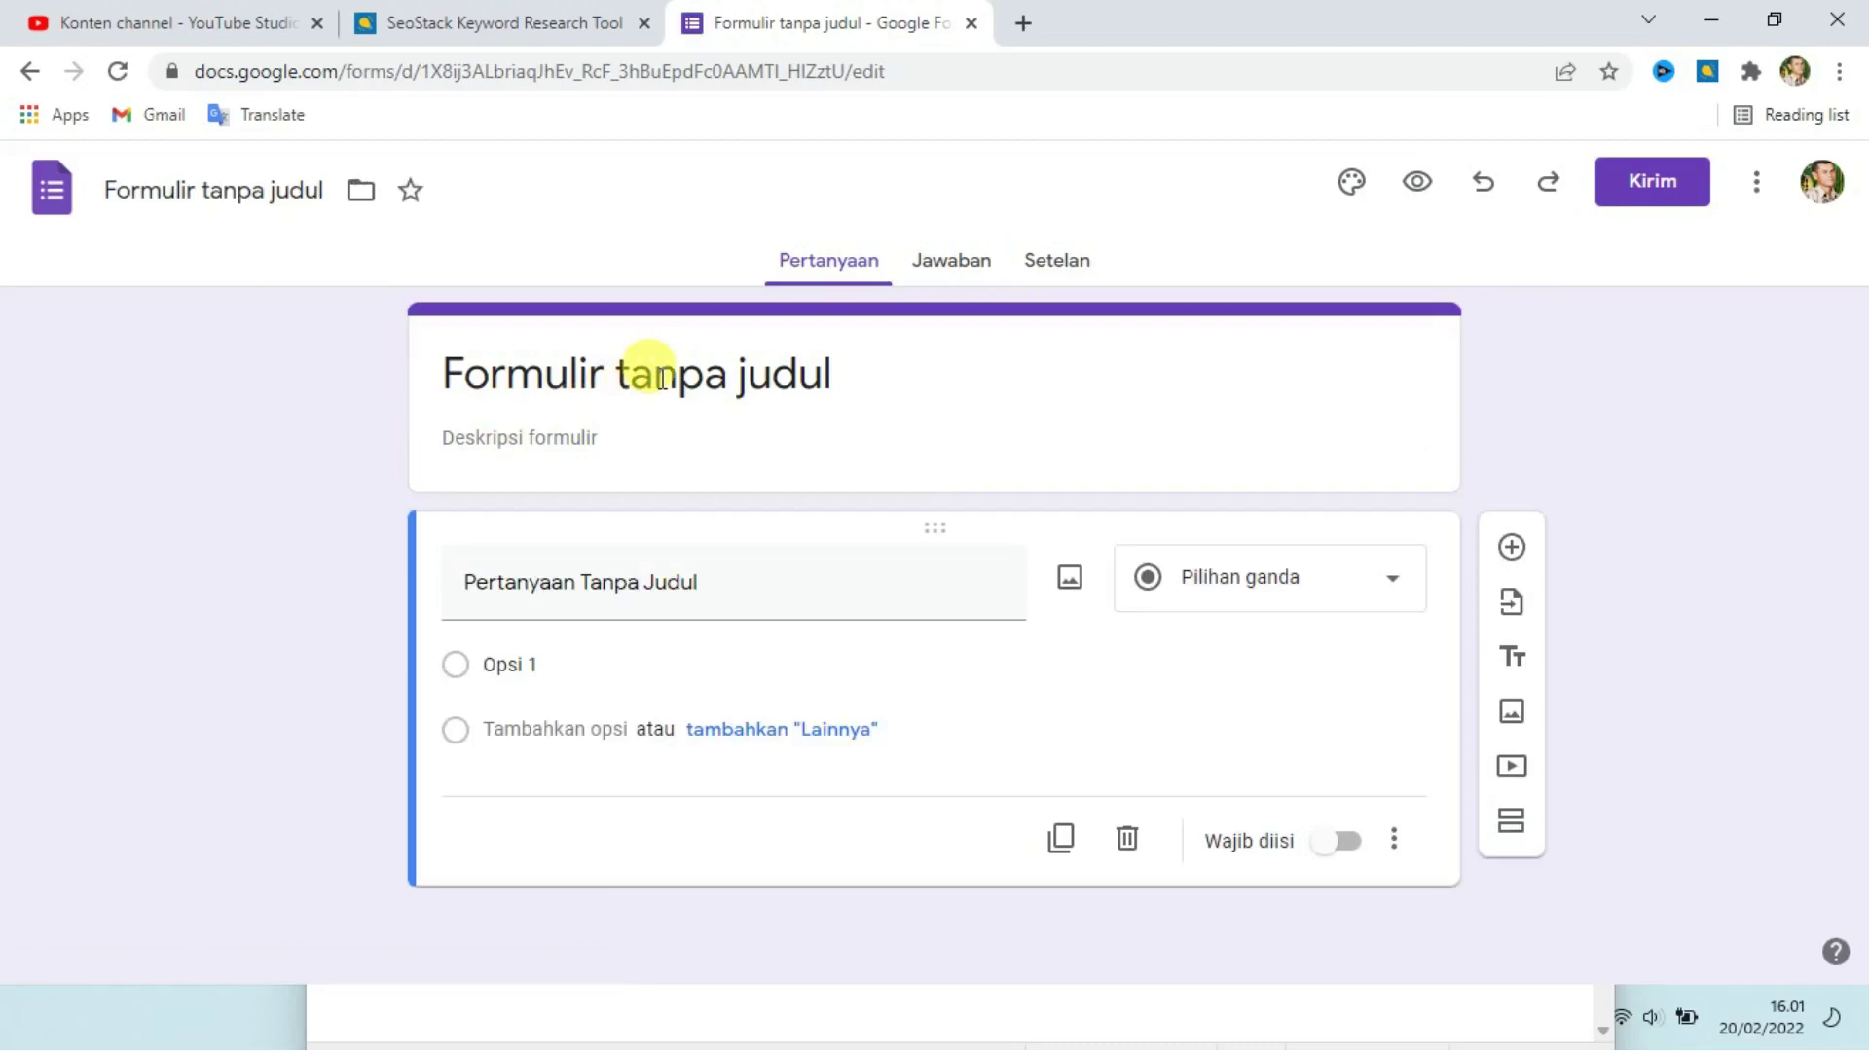
pyautogui.click(662, 378)
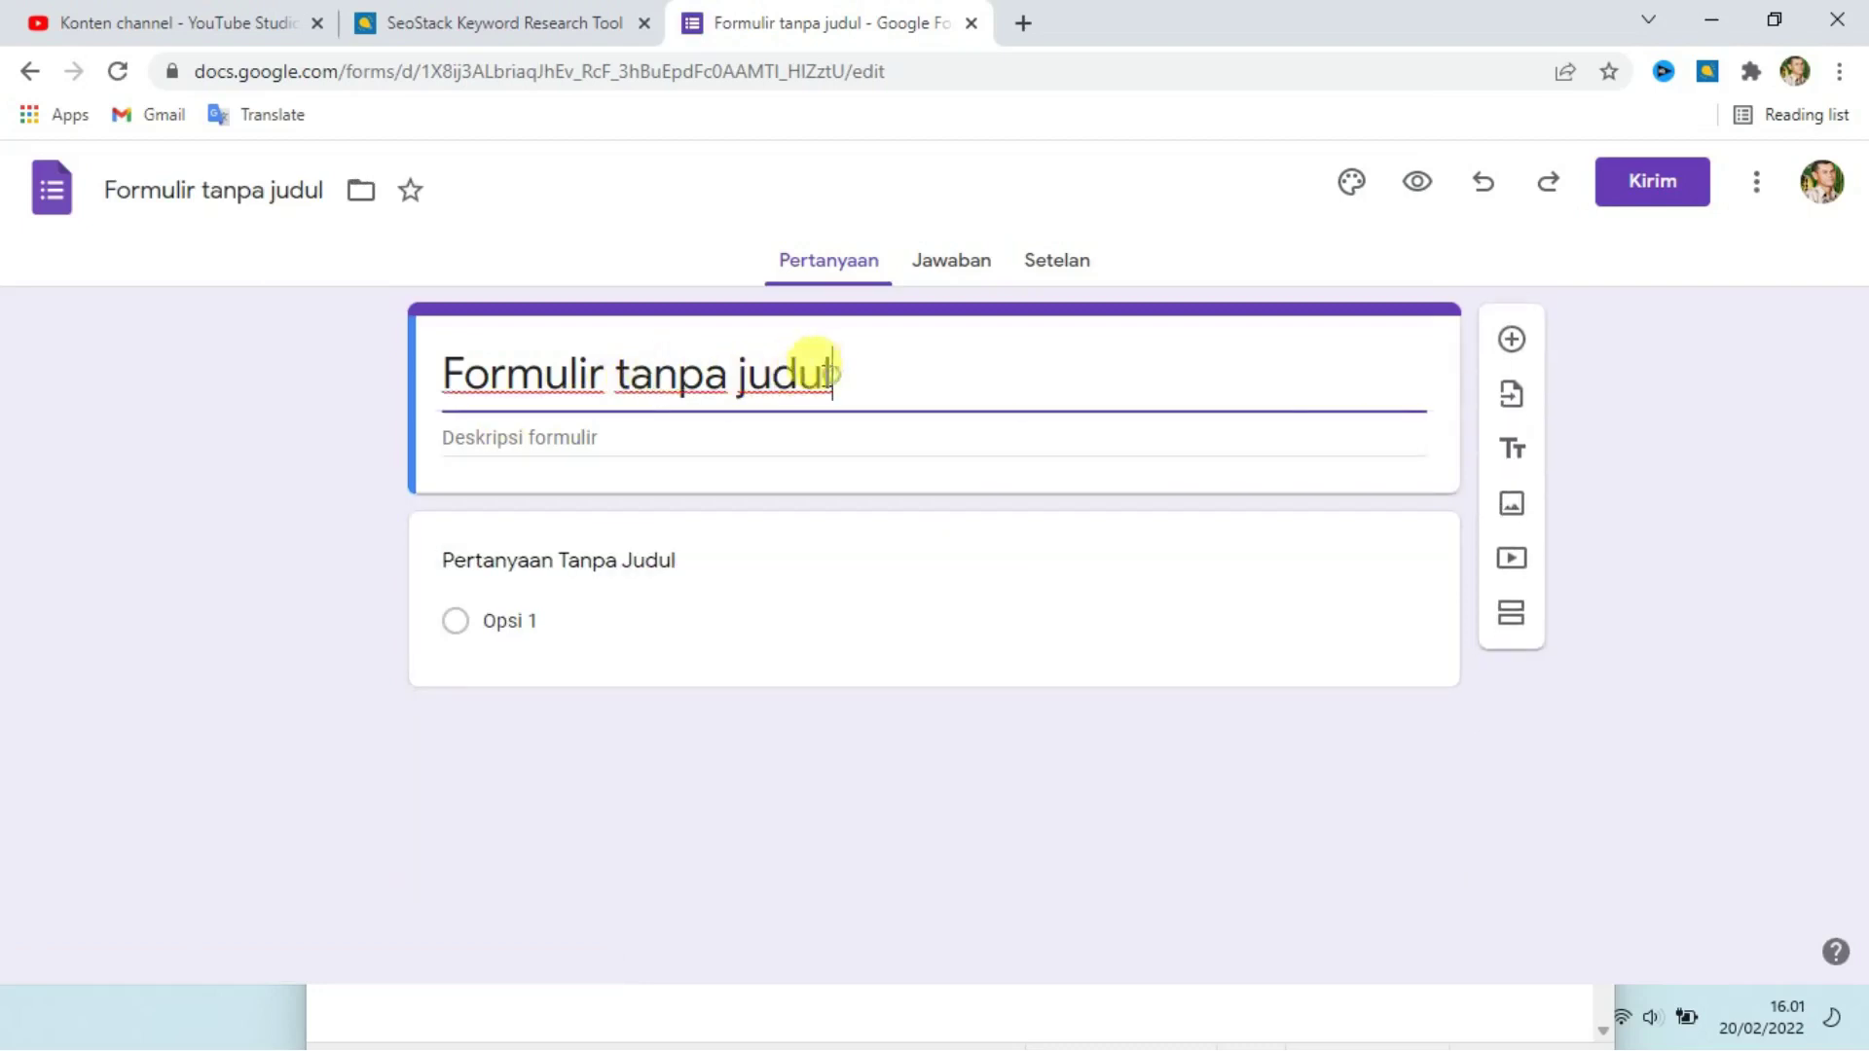
pyautogui.moveTo(828, 377); pyautogui.dragTo(469, 377)
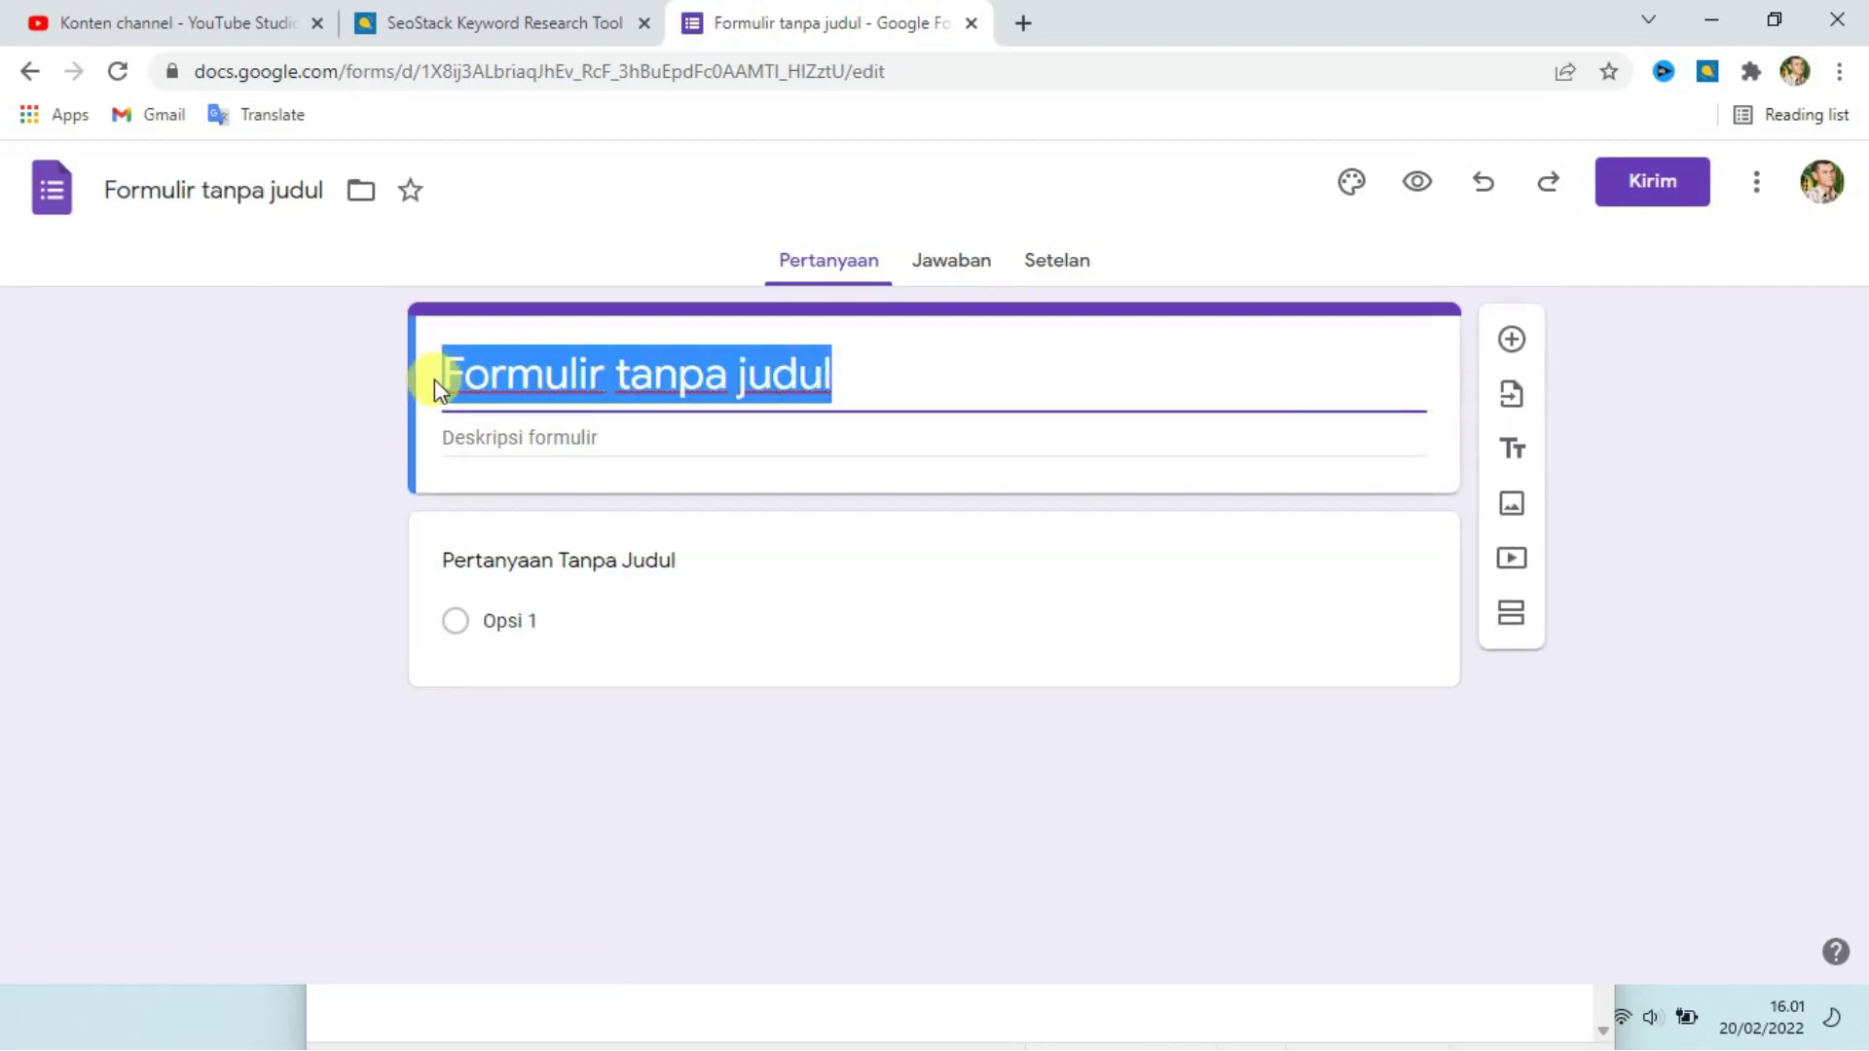
pyautogui.write('soal')
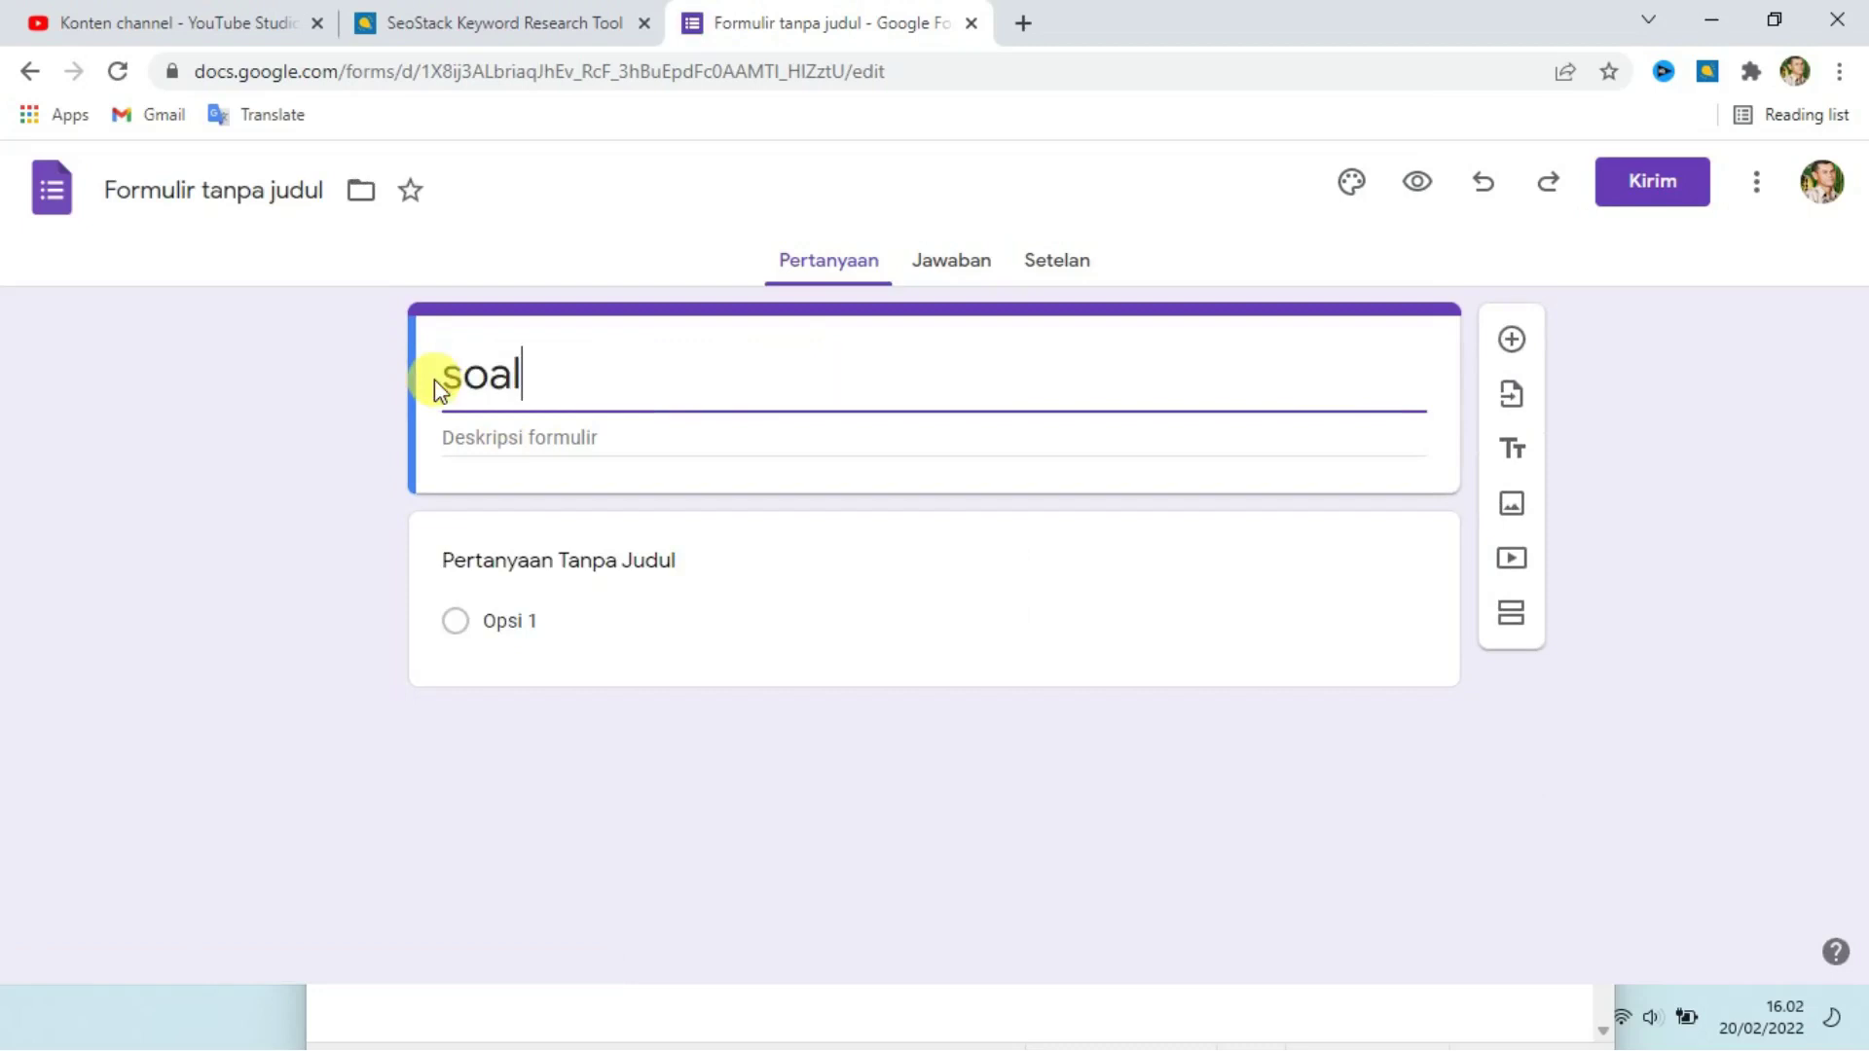
pyautogui.write(' ulangan ipa')
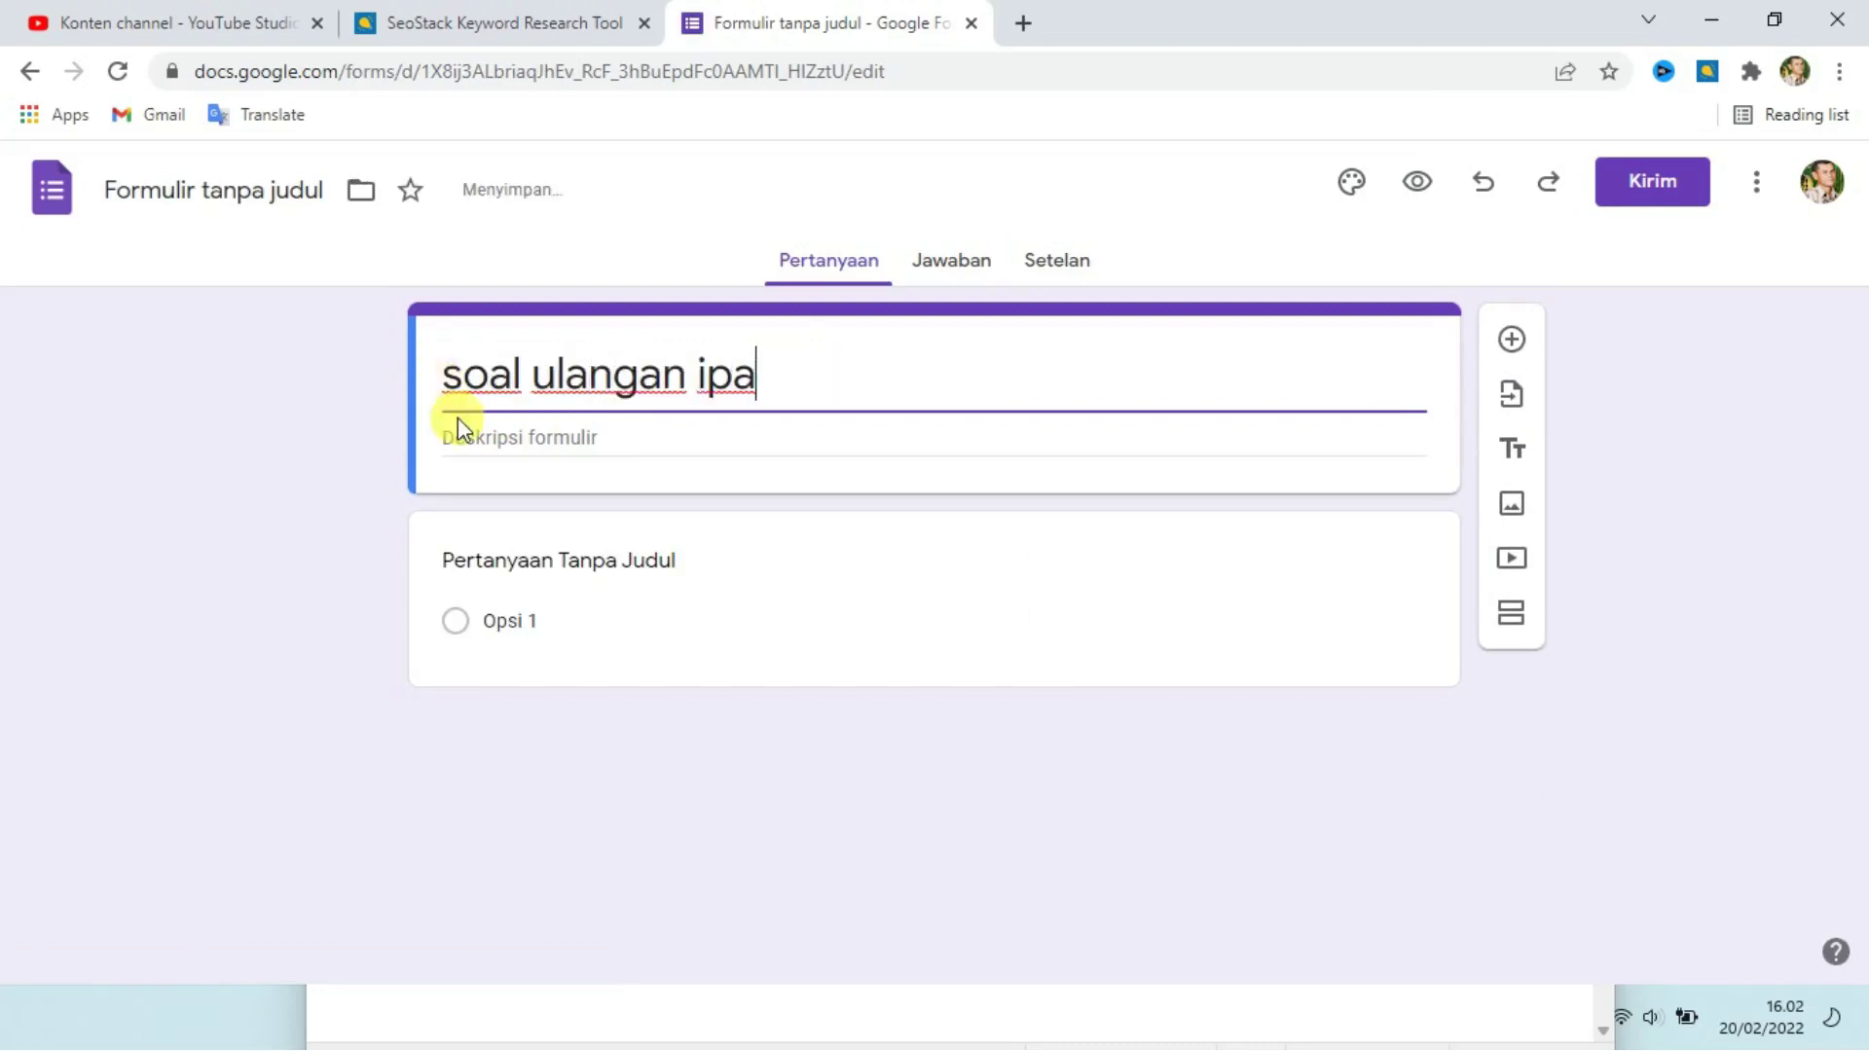
# Correct the capitalization of the form title to "Soal Ulangan IPA".
pyautogui.click(594, 437)
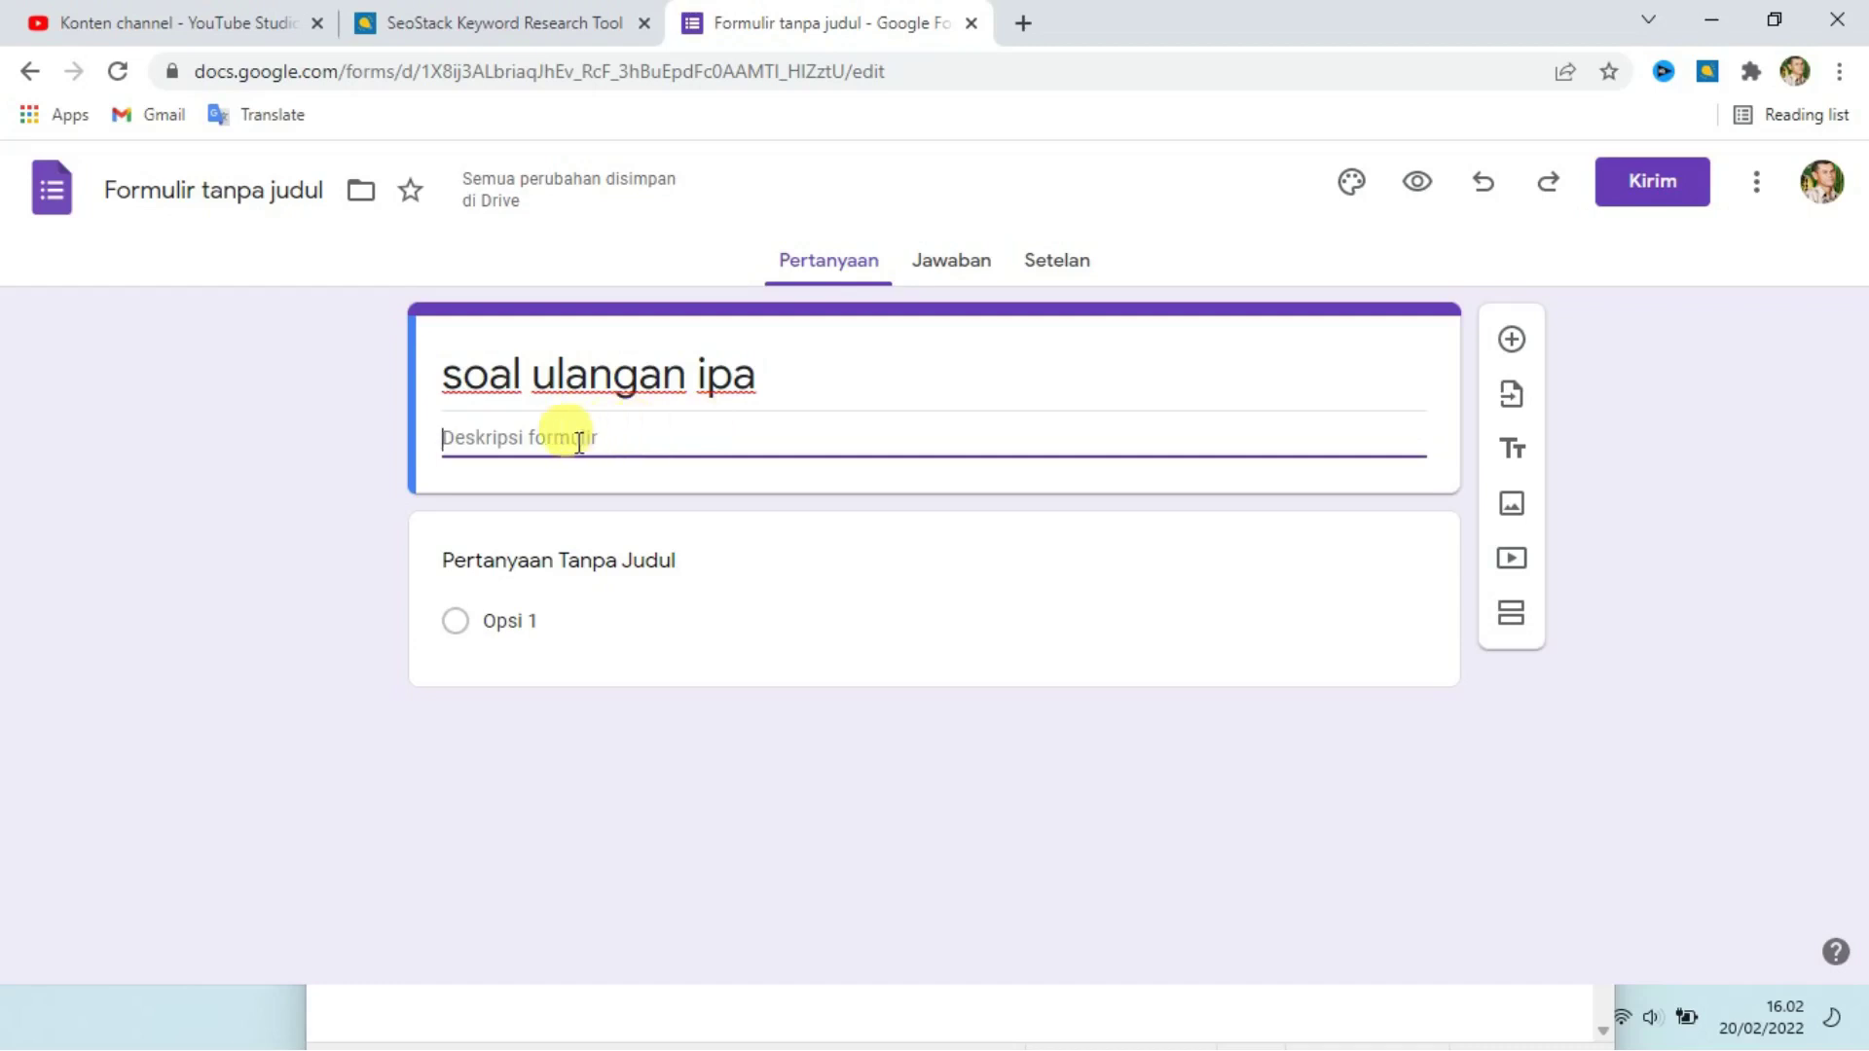
pyautogui.moveTo(468, 377); pyautogui.dragTo(416, 378)
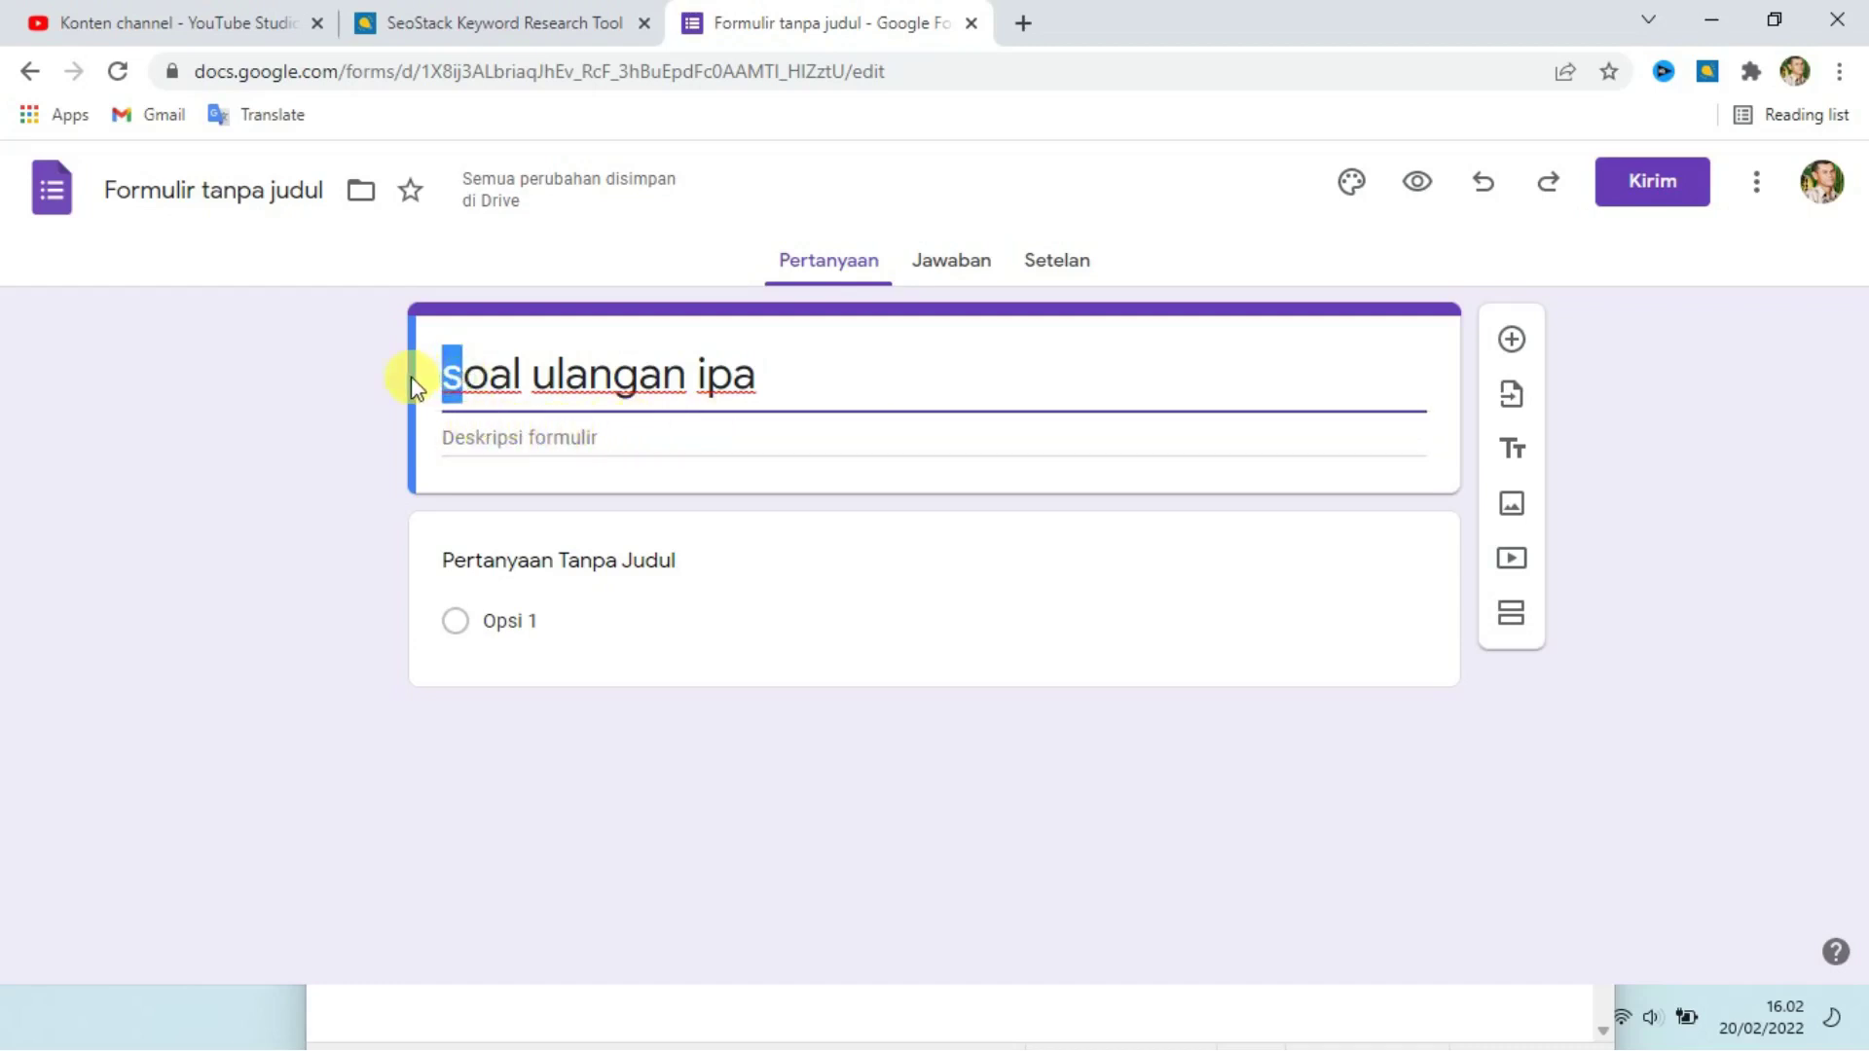
pyautogui.write('S')
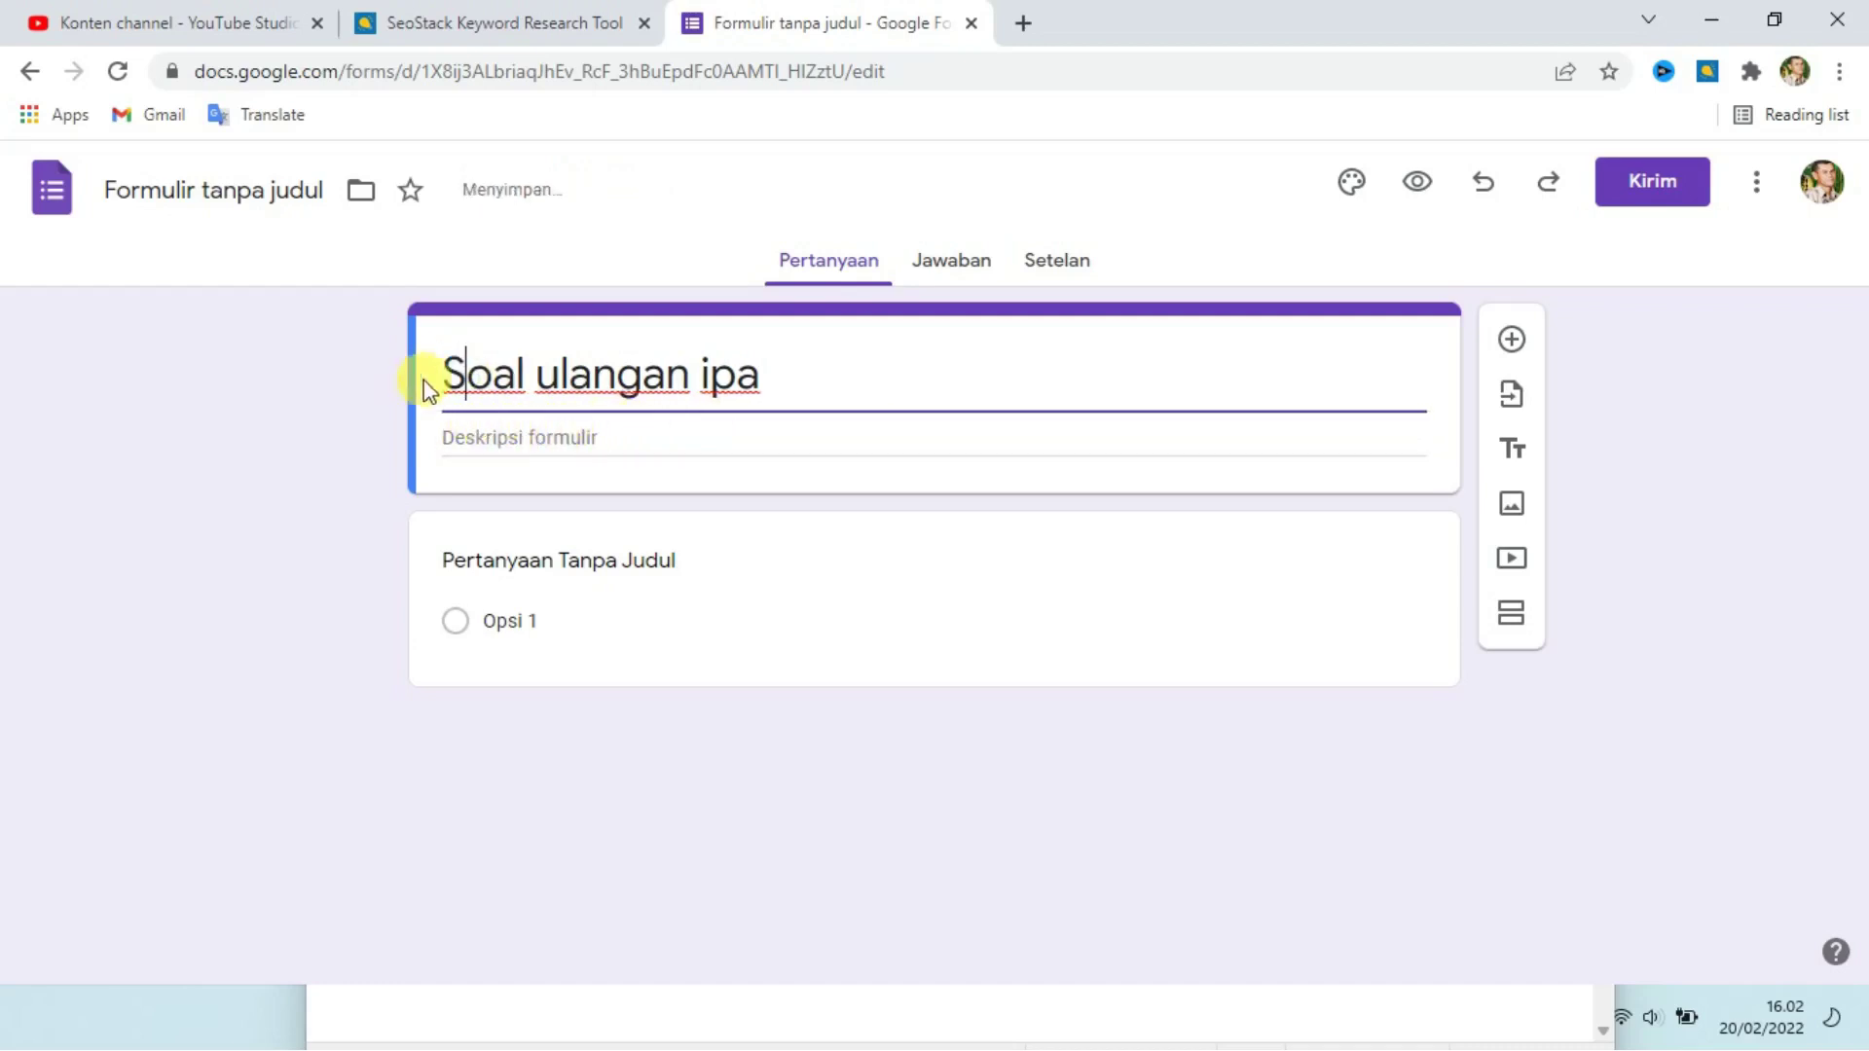
pyautogui.moveTo(535, 376); pyautogui.dragTo(560, 375)
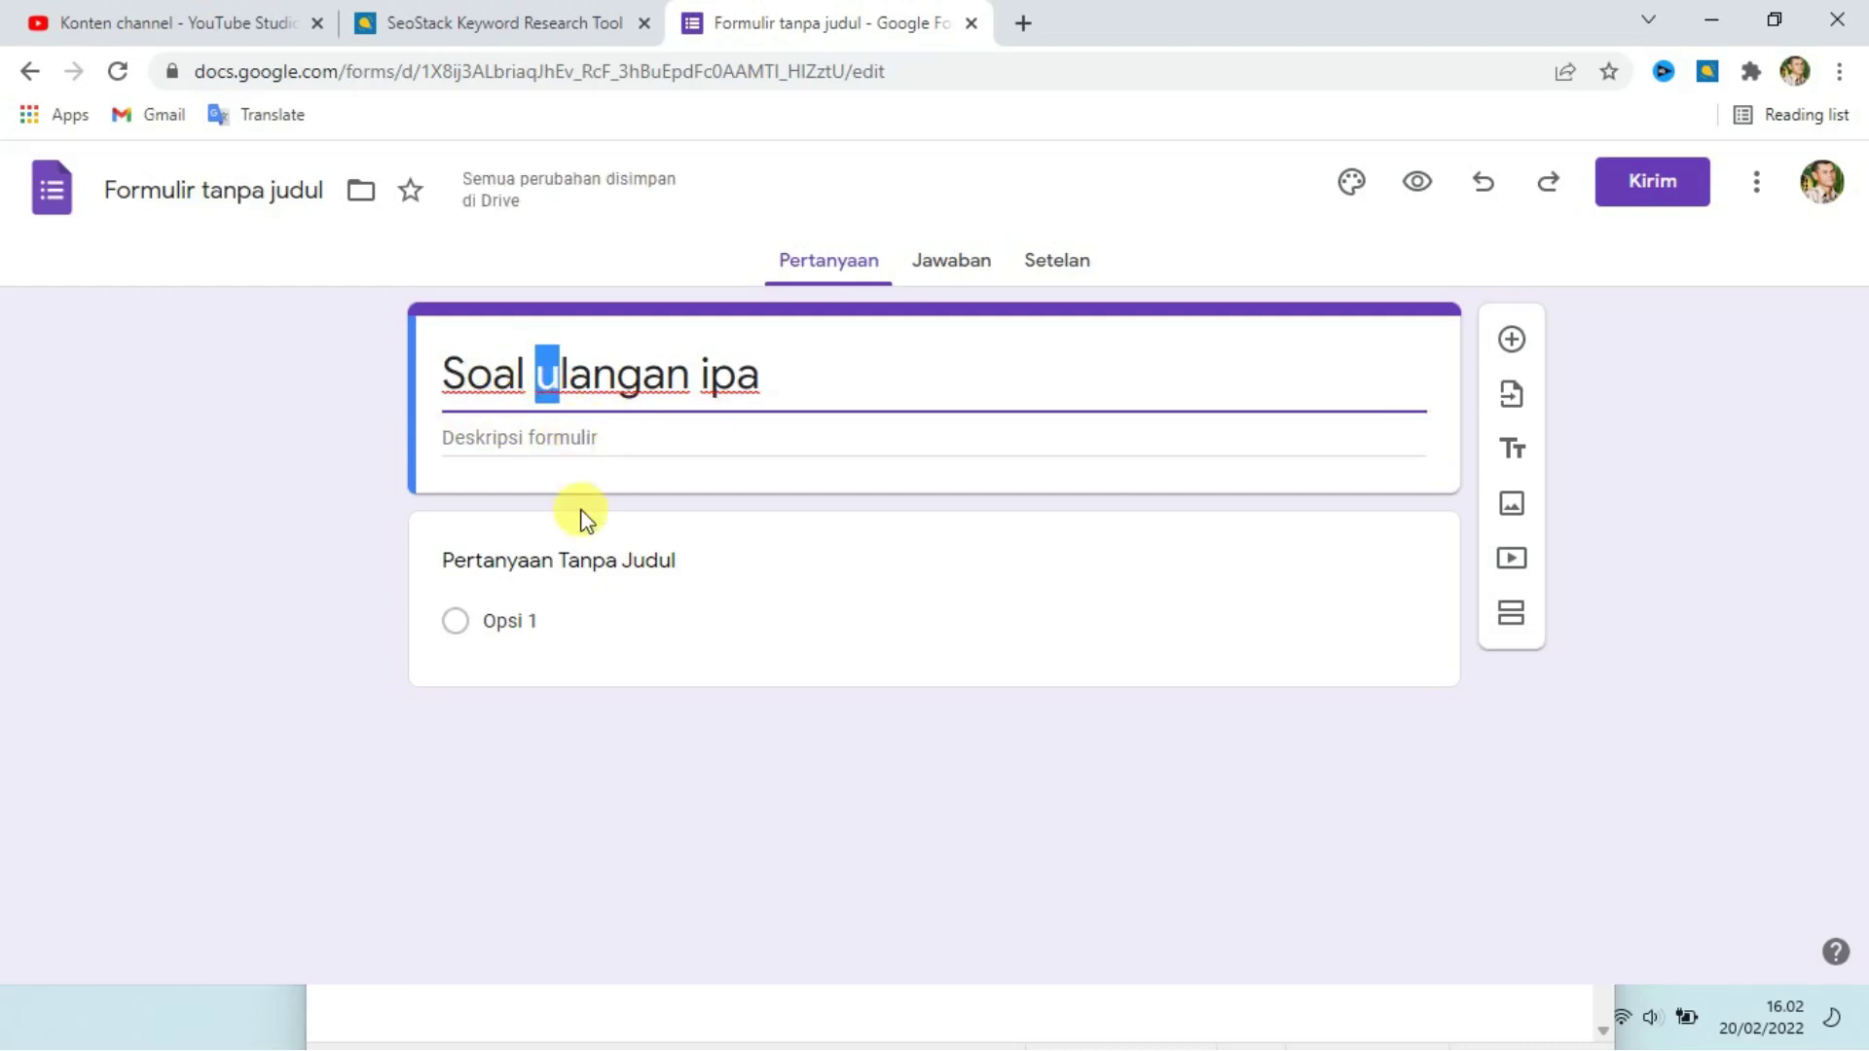
pyautogui.write('U')
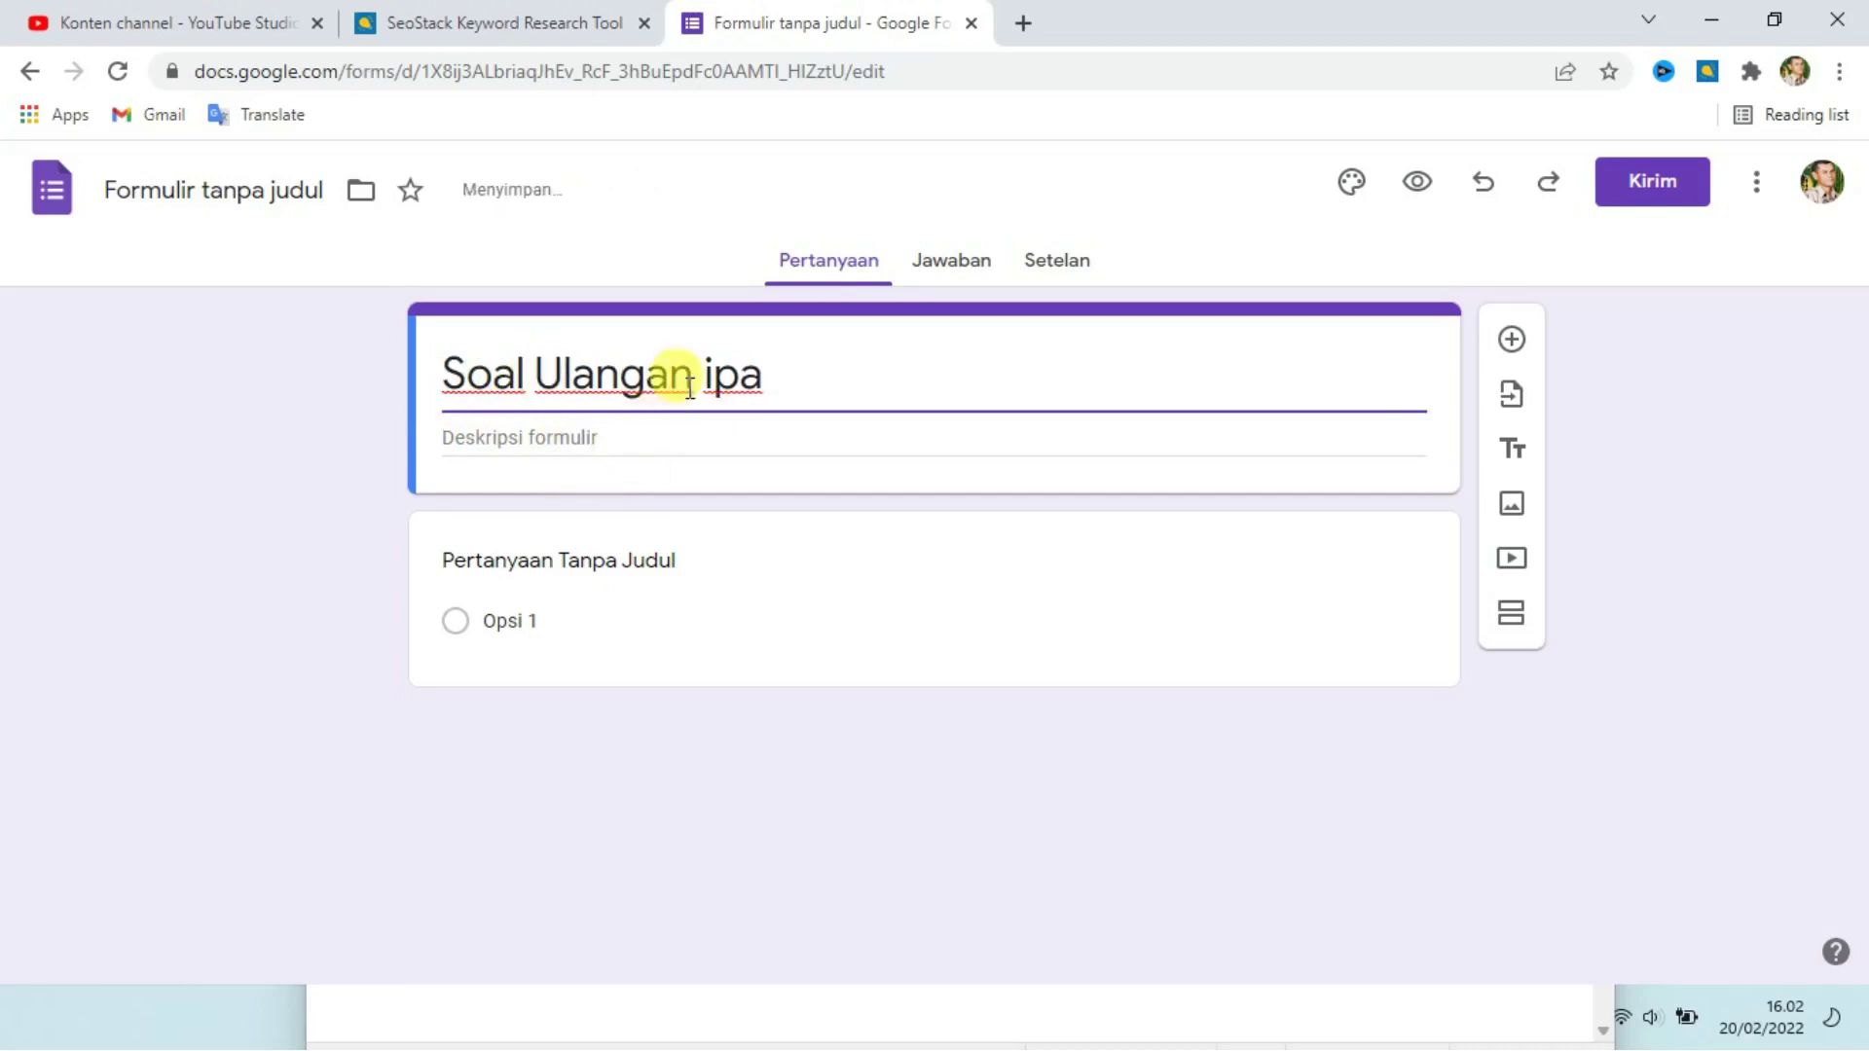
pyautogui.moveTo(703, 376); pyautogui.dragTo(844, 383)
pyautogui.write('IPA')
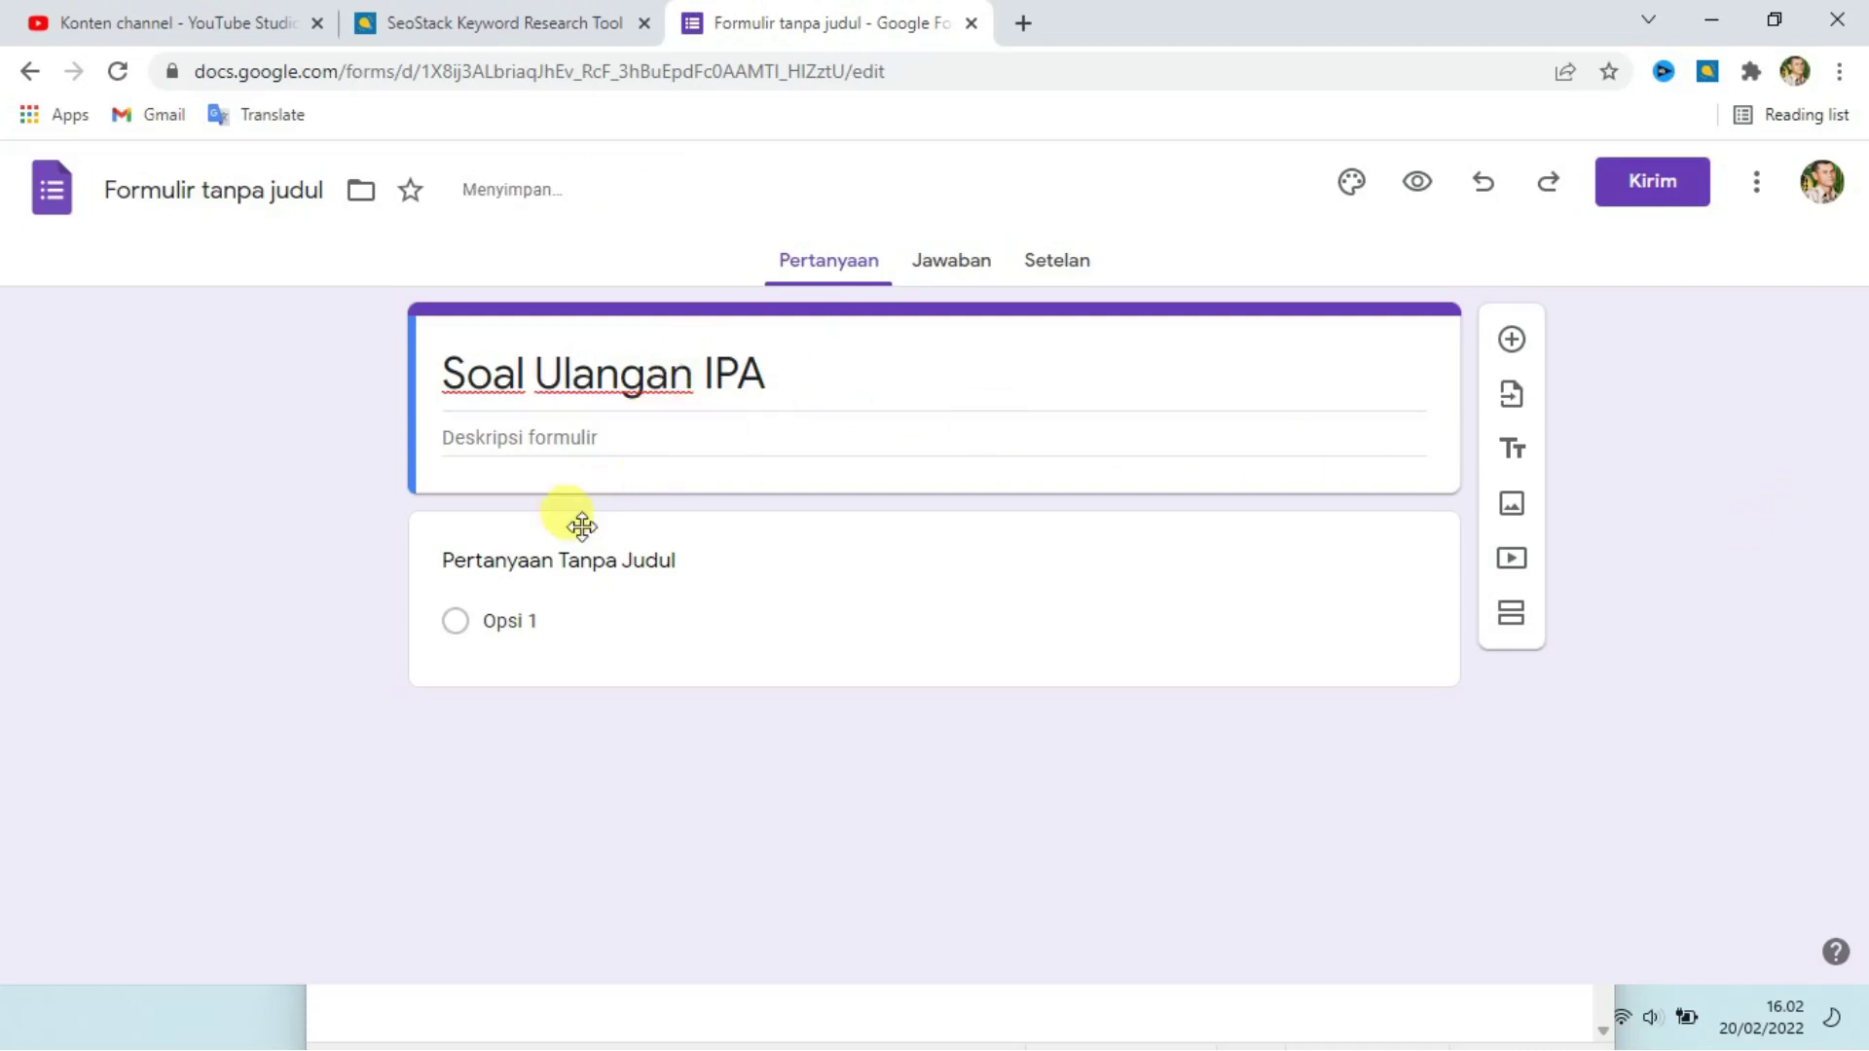
# Title the first question "Nama" as a short-answer question and make it required.
pyautogui.click(587, 557)
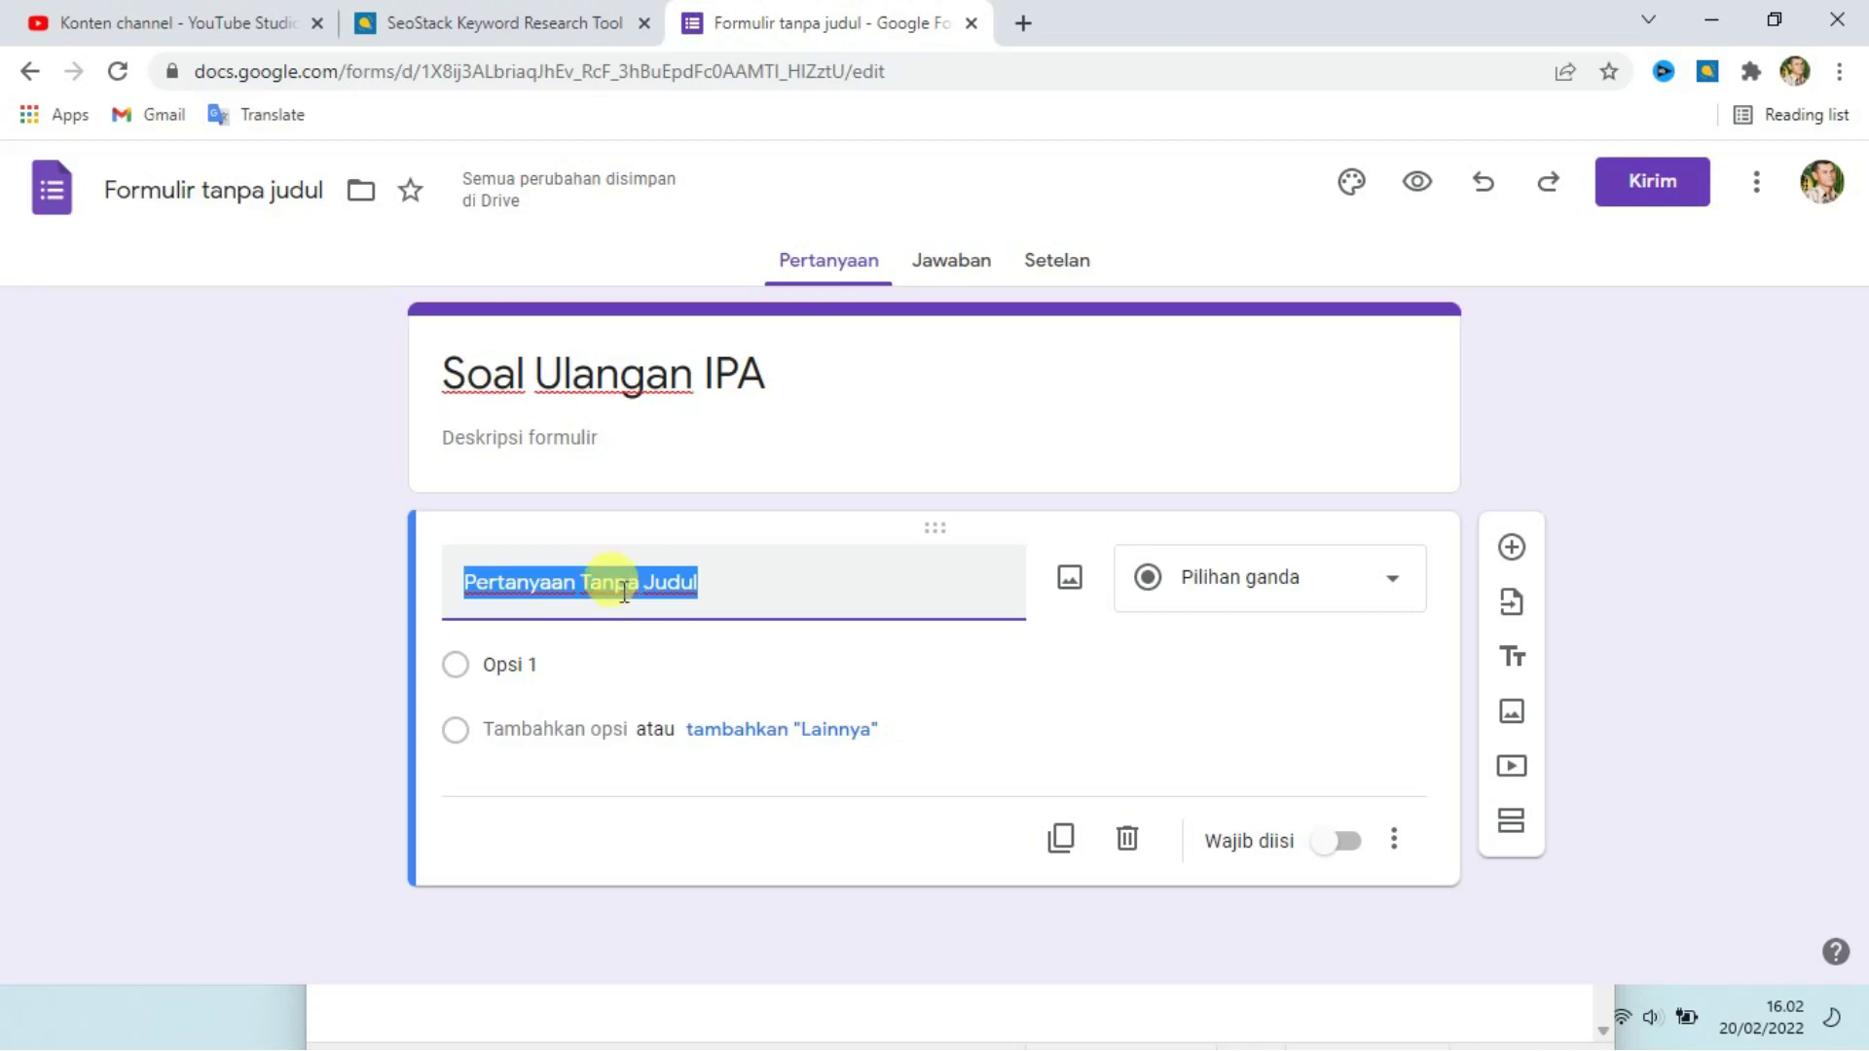
pyautogui.write('Nama')
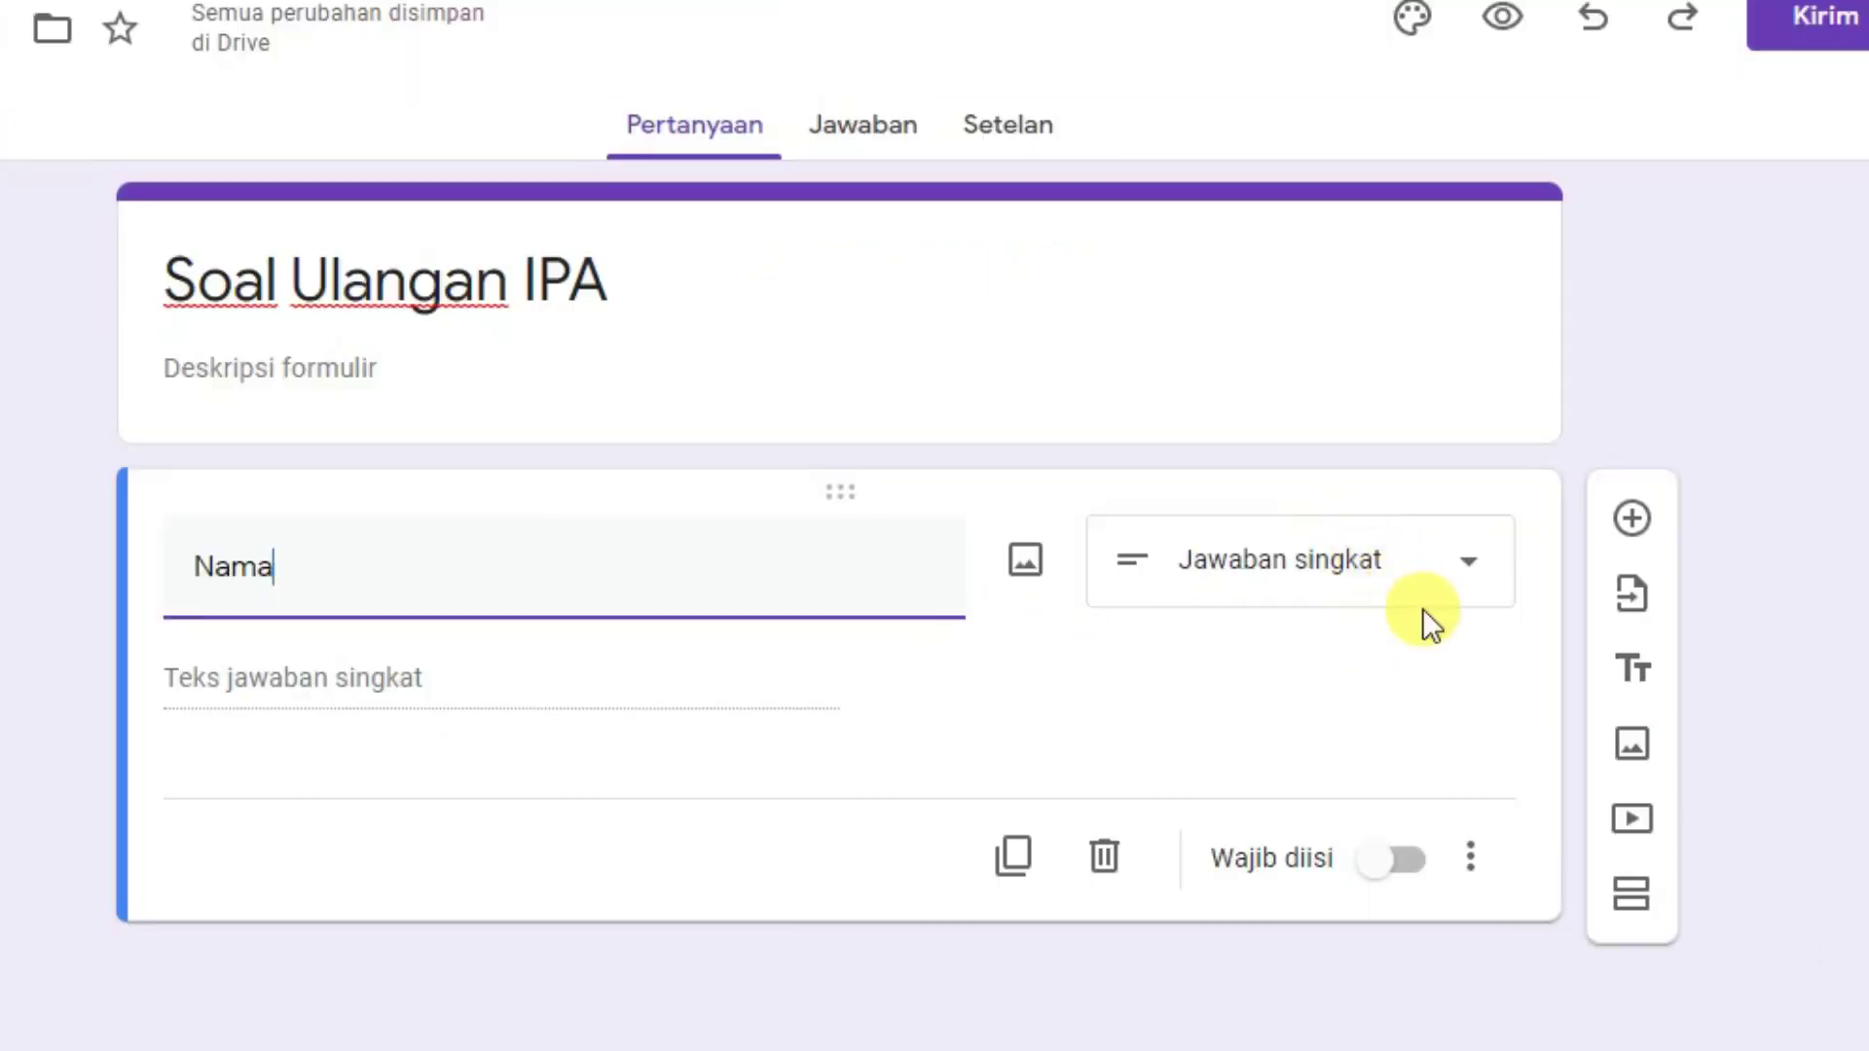
pyautogui.click(1402, 862)
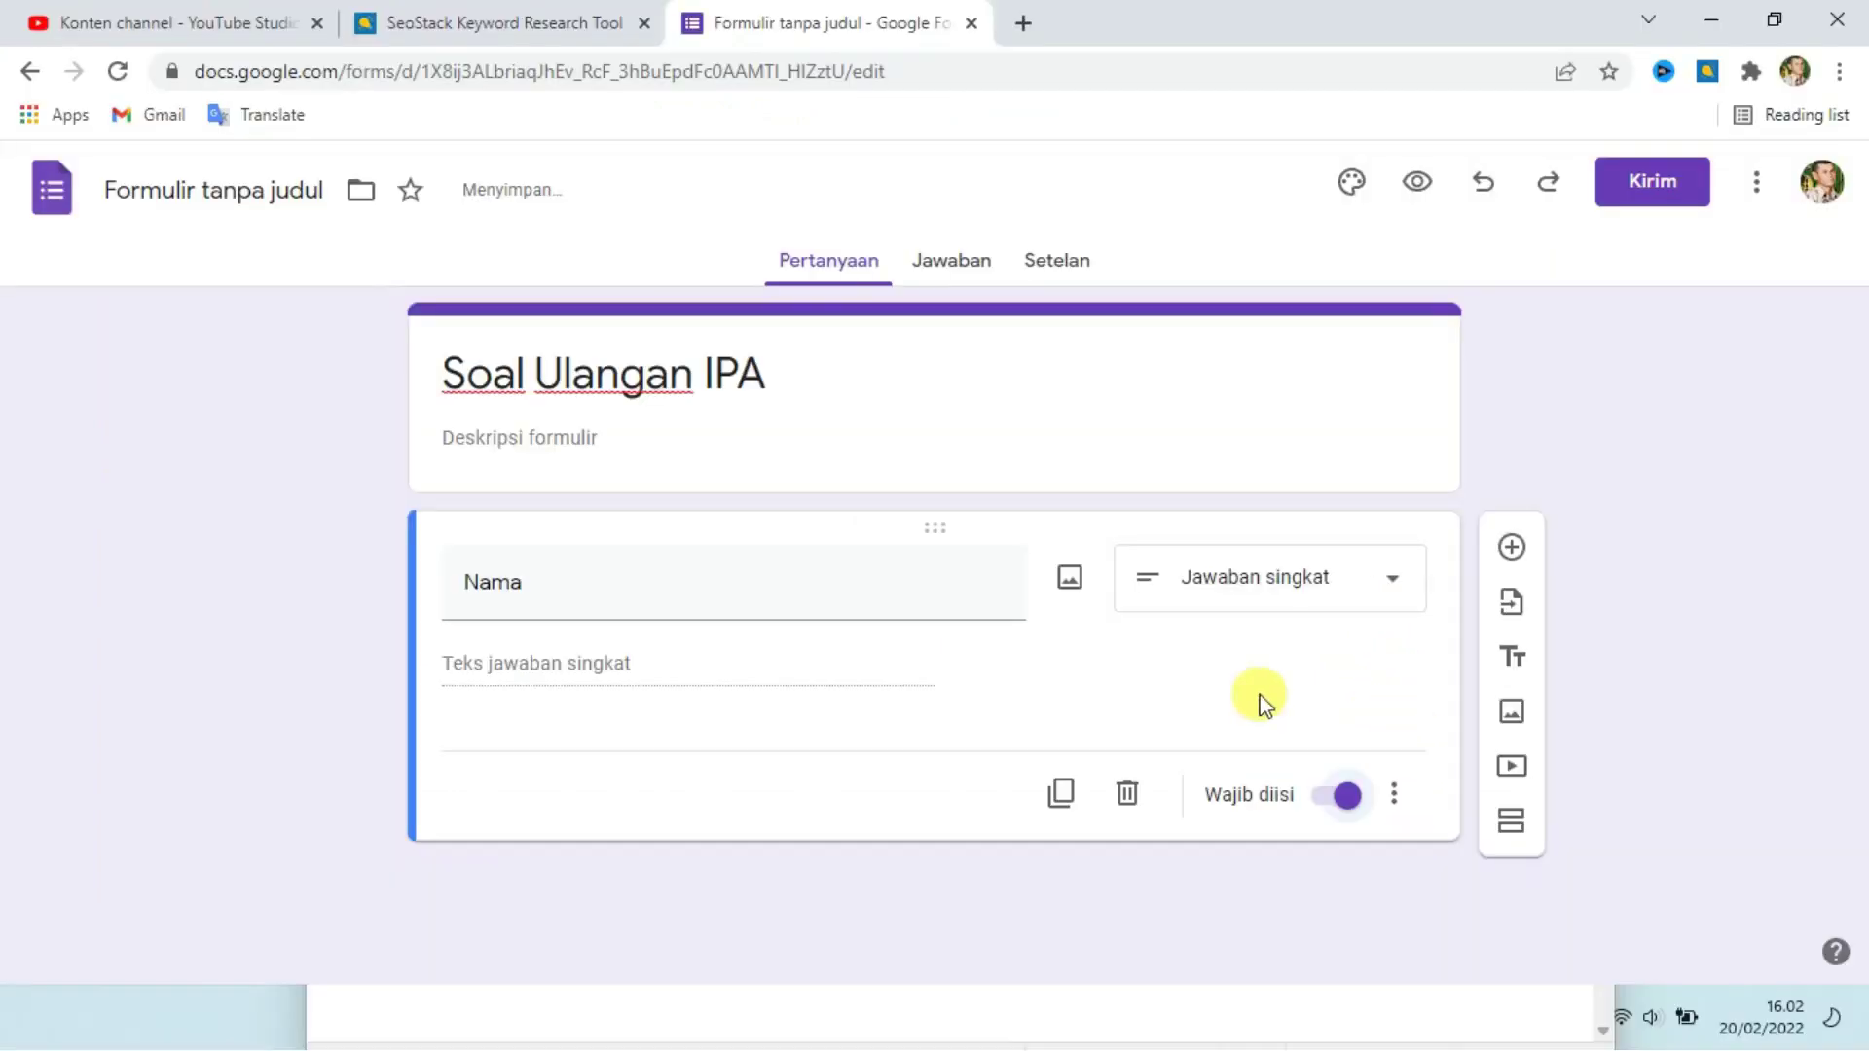
# Add a required multiple-choice question "Kelas" with the options 7A and 7B.
pyautogui.click(1511, 551)
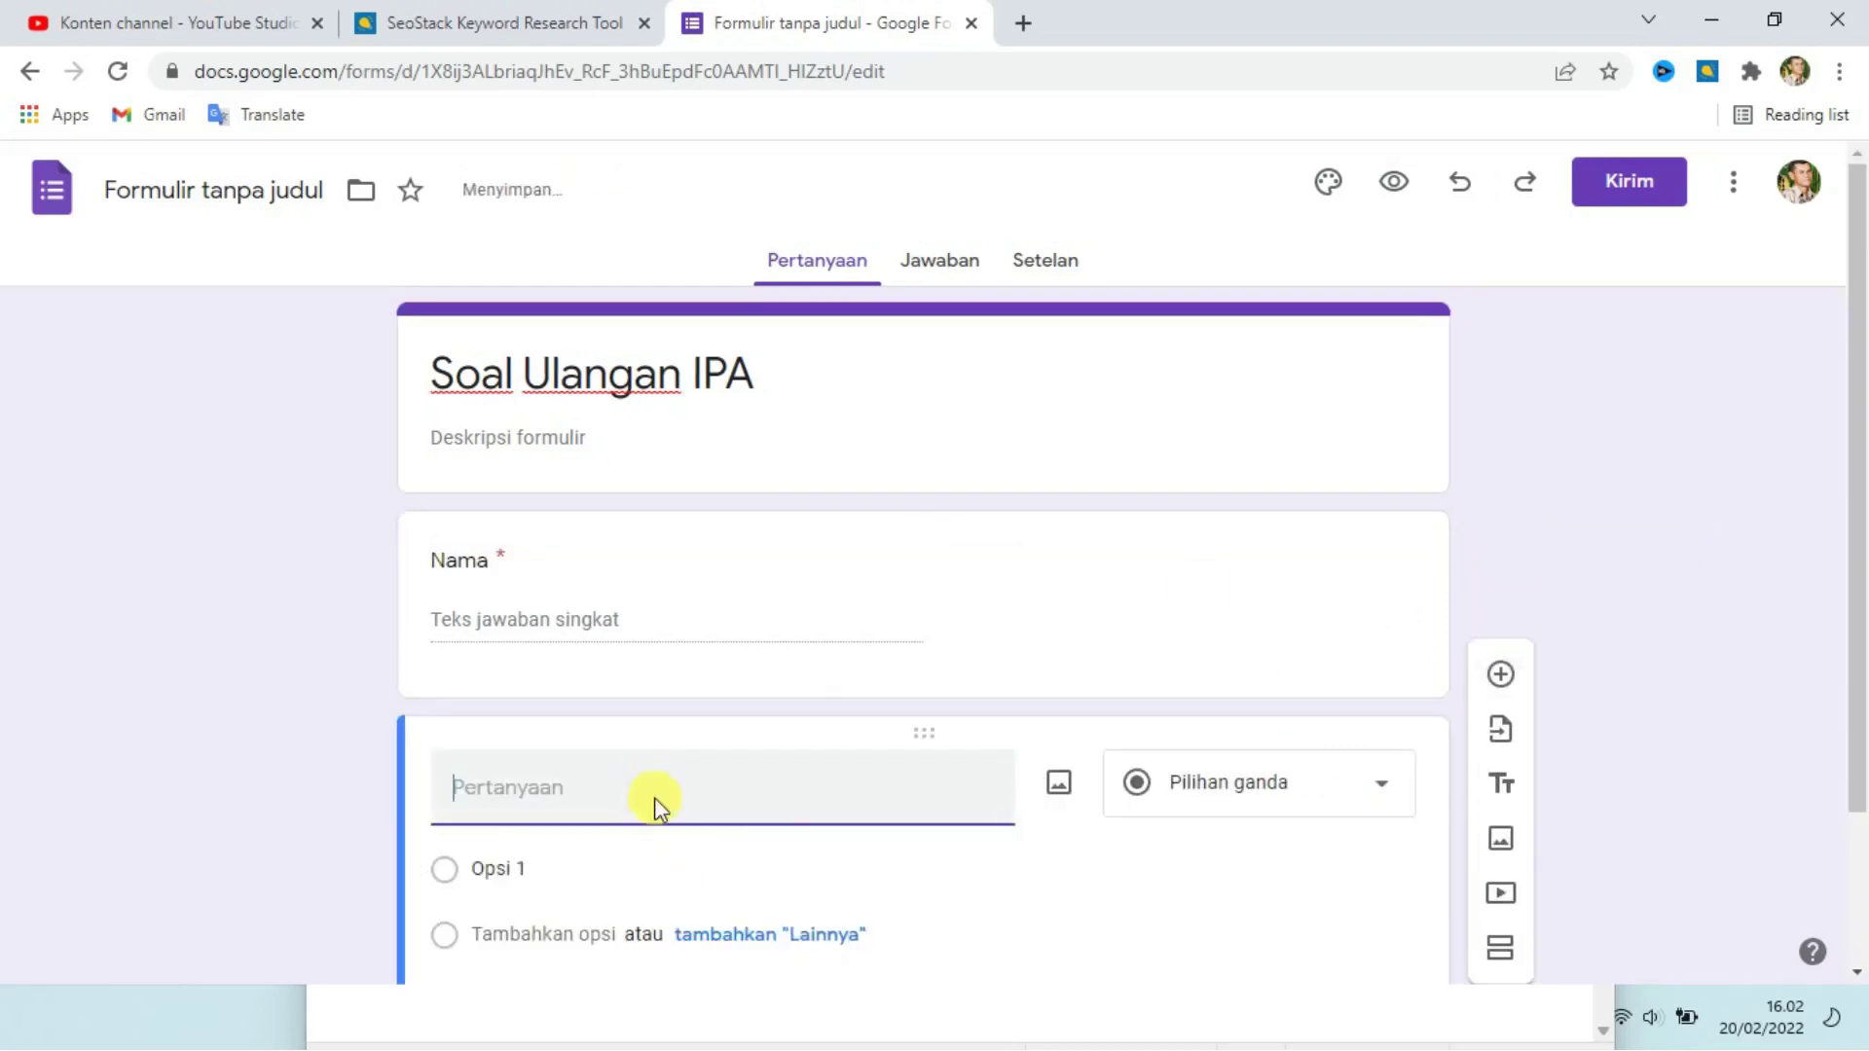
pyautogui.write('Kelas')
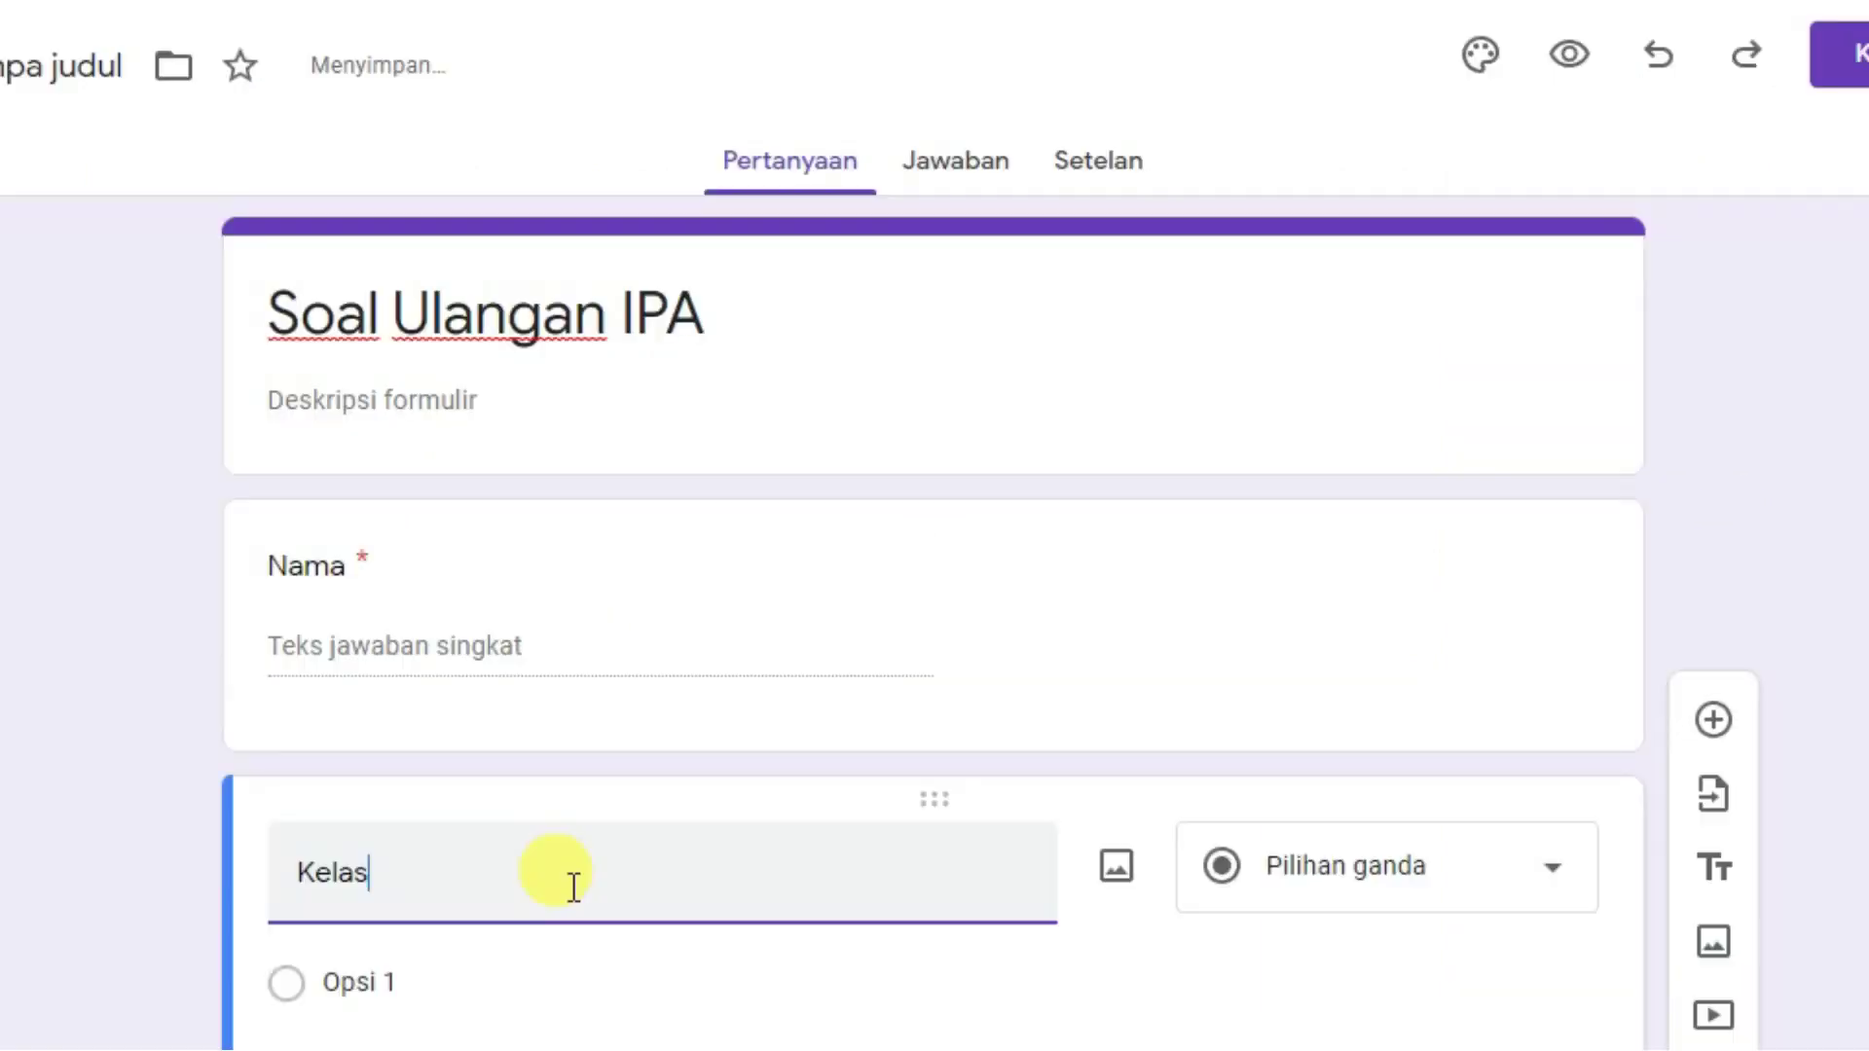
pyautogui.click(483, 973)
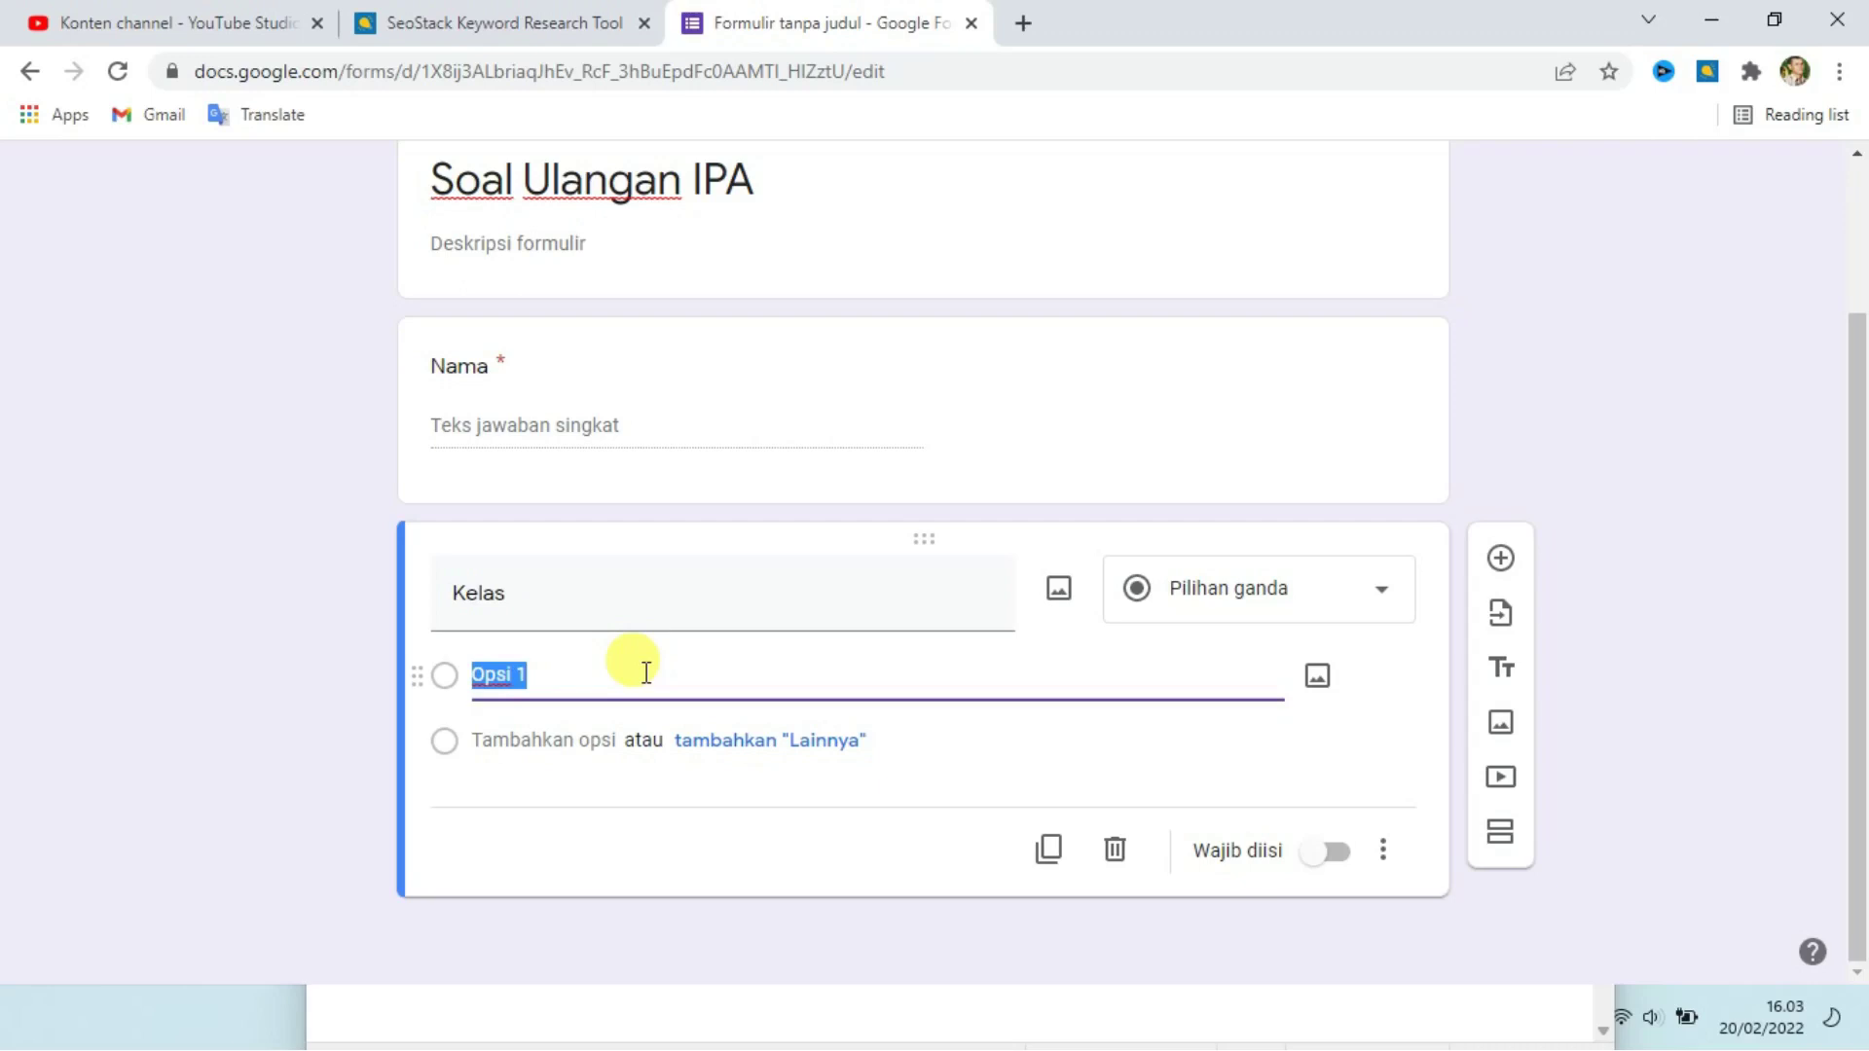
pyautogui.write('7A')
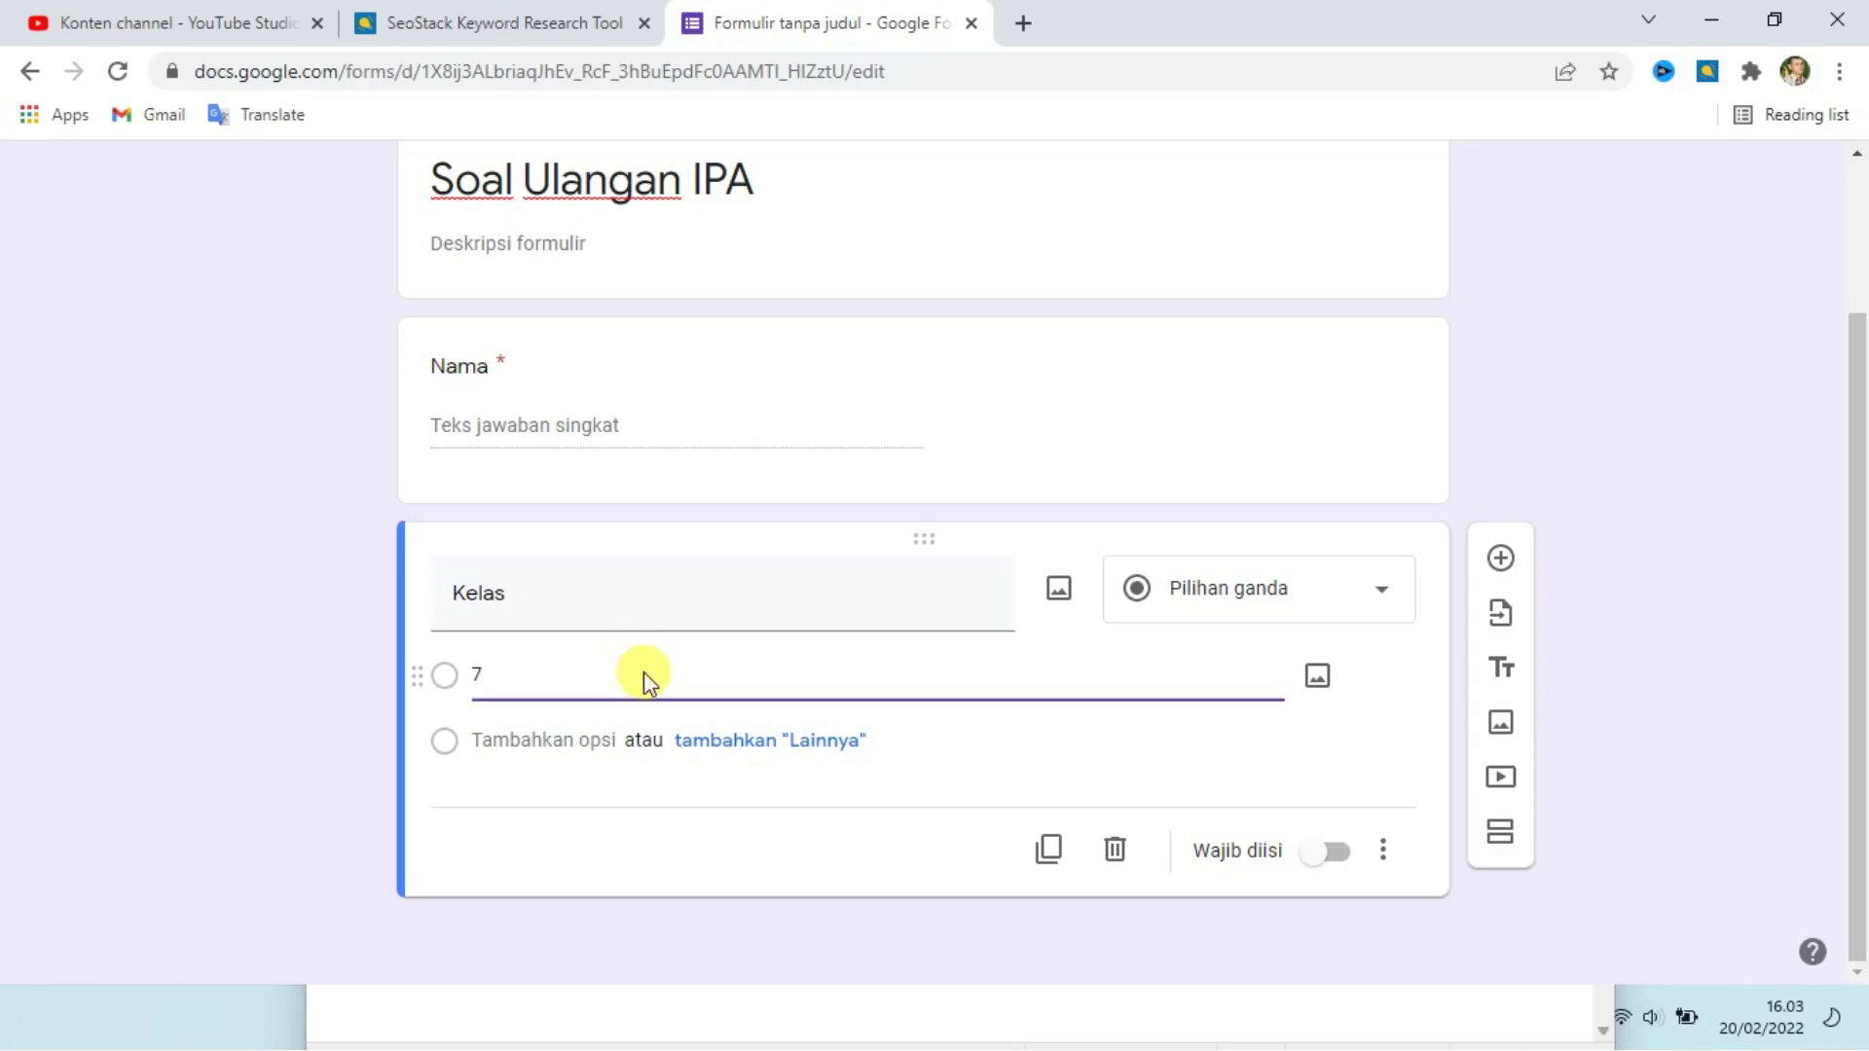
pyautogui.click(557, 745)
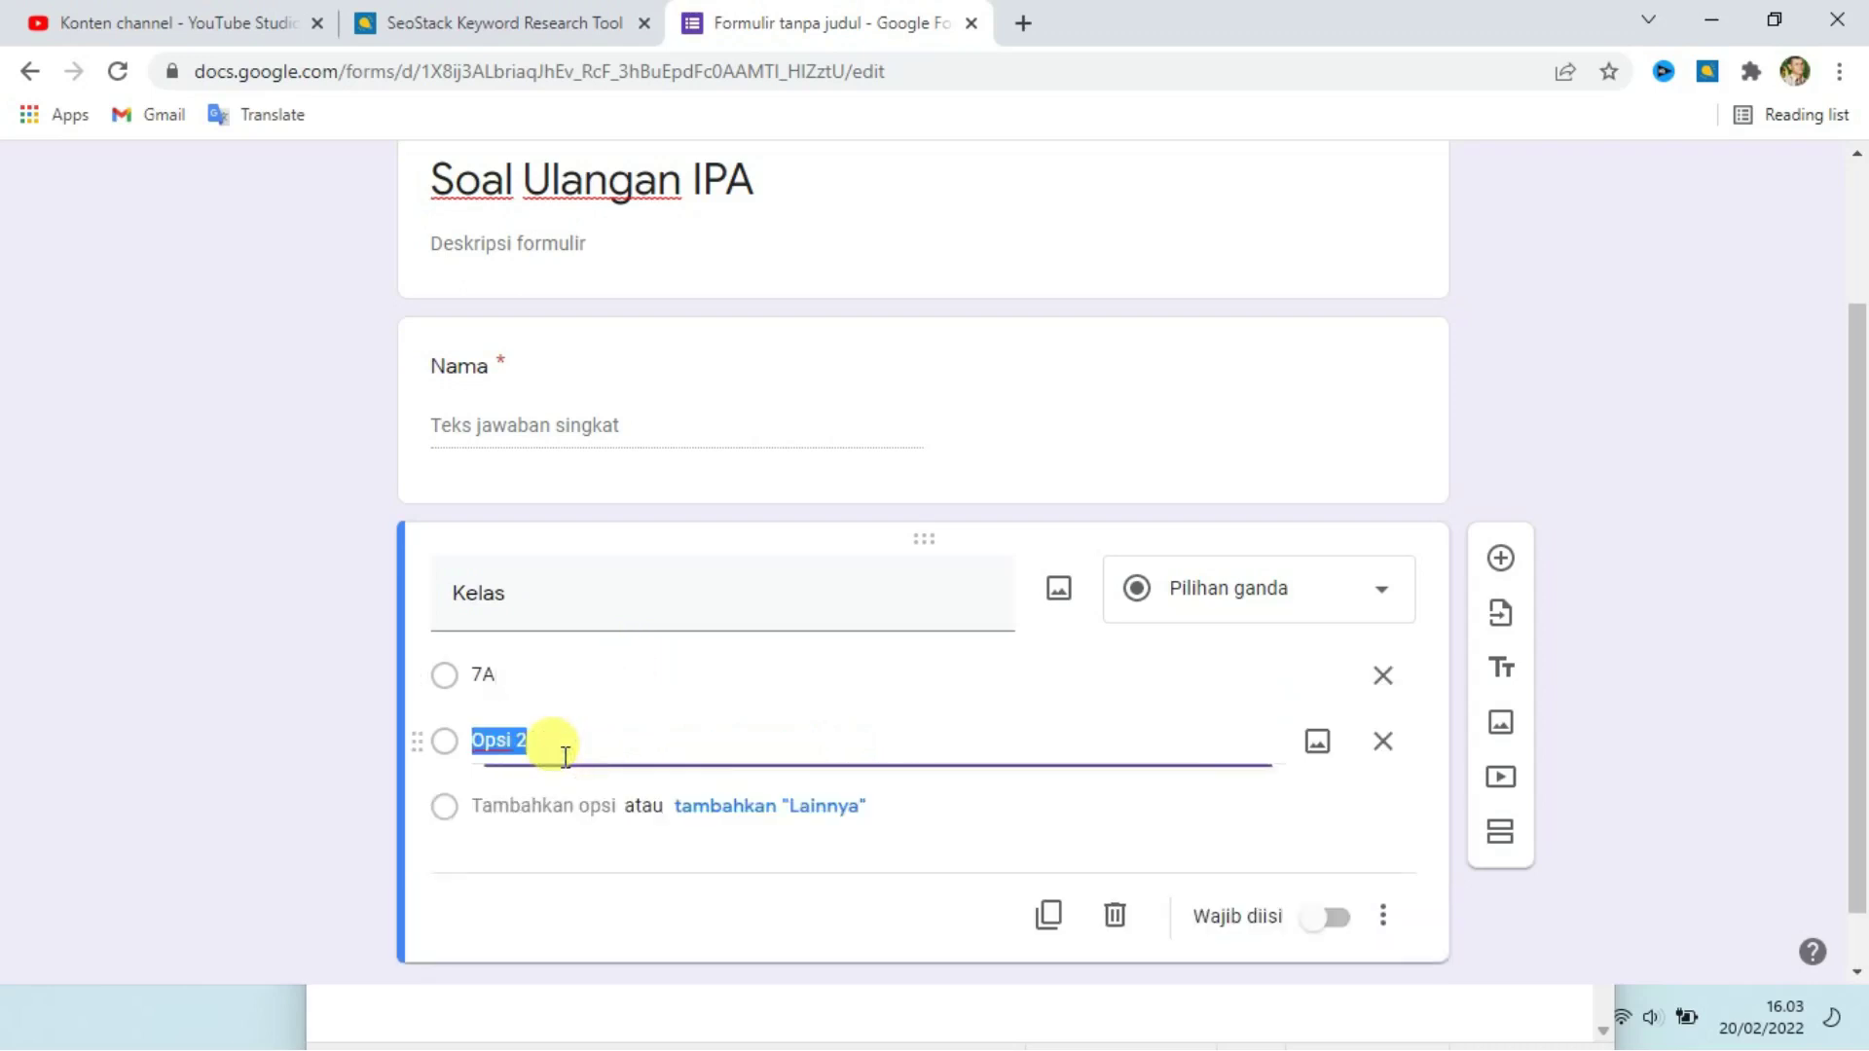
pyautogui.write('7B')
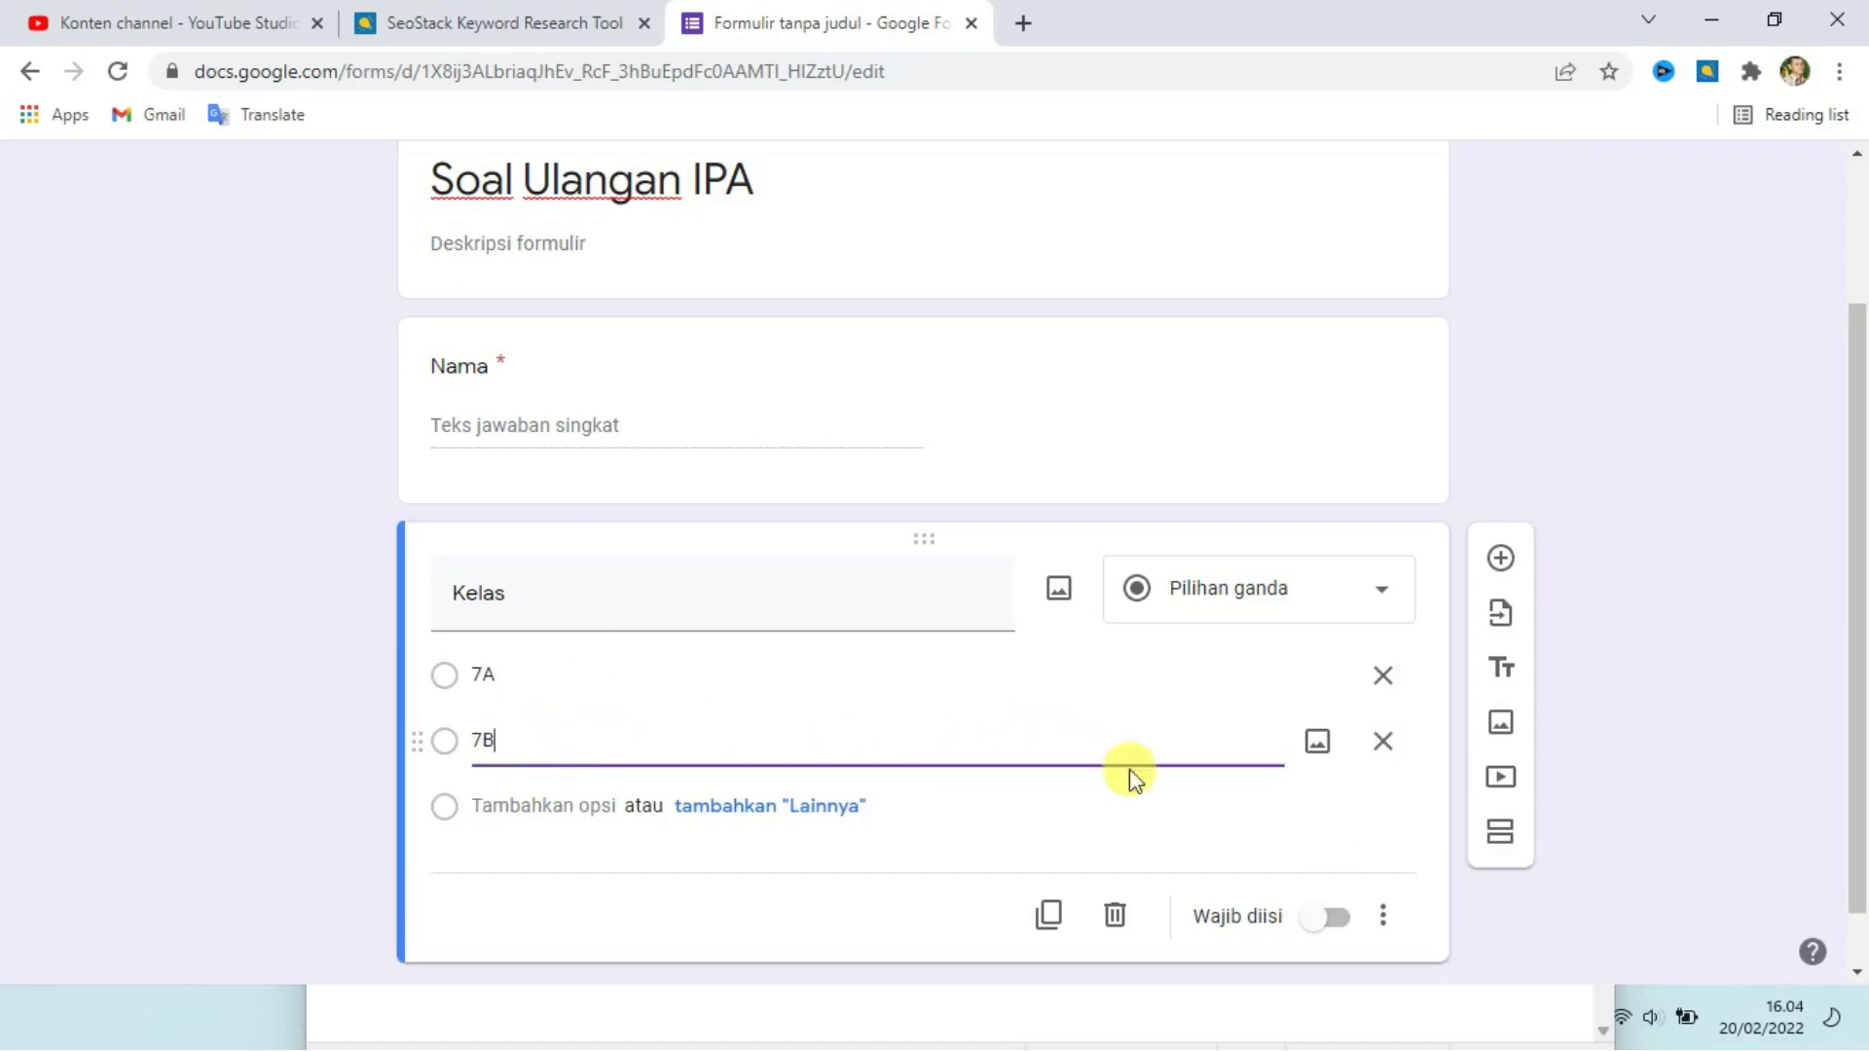
pyautogui.click(1324, 917)
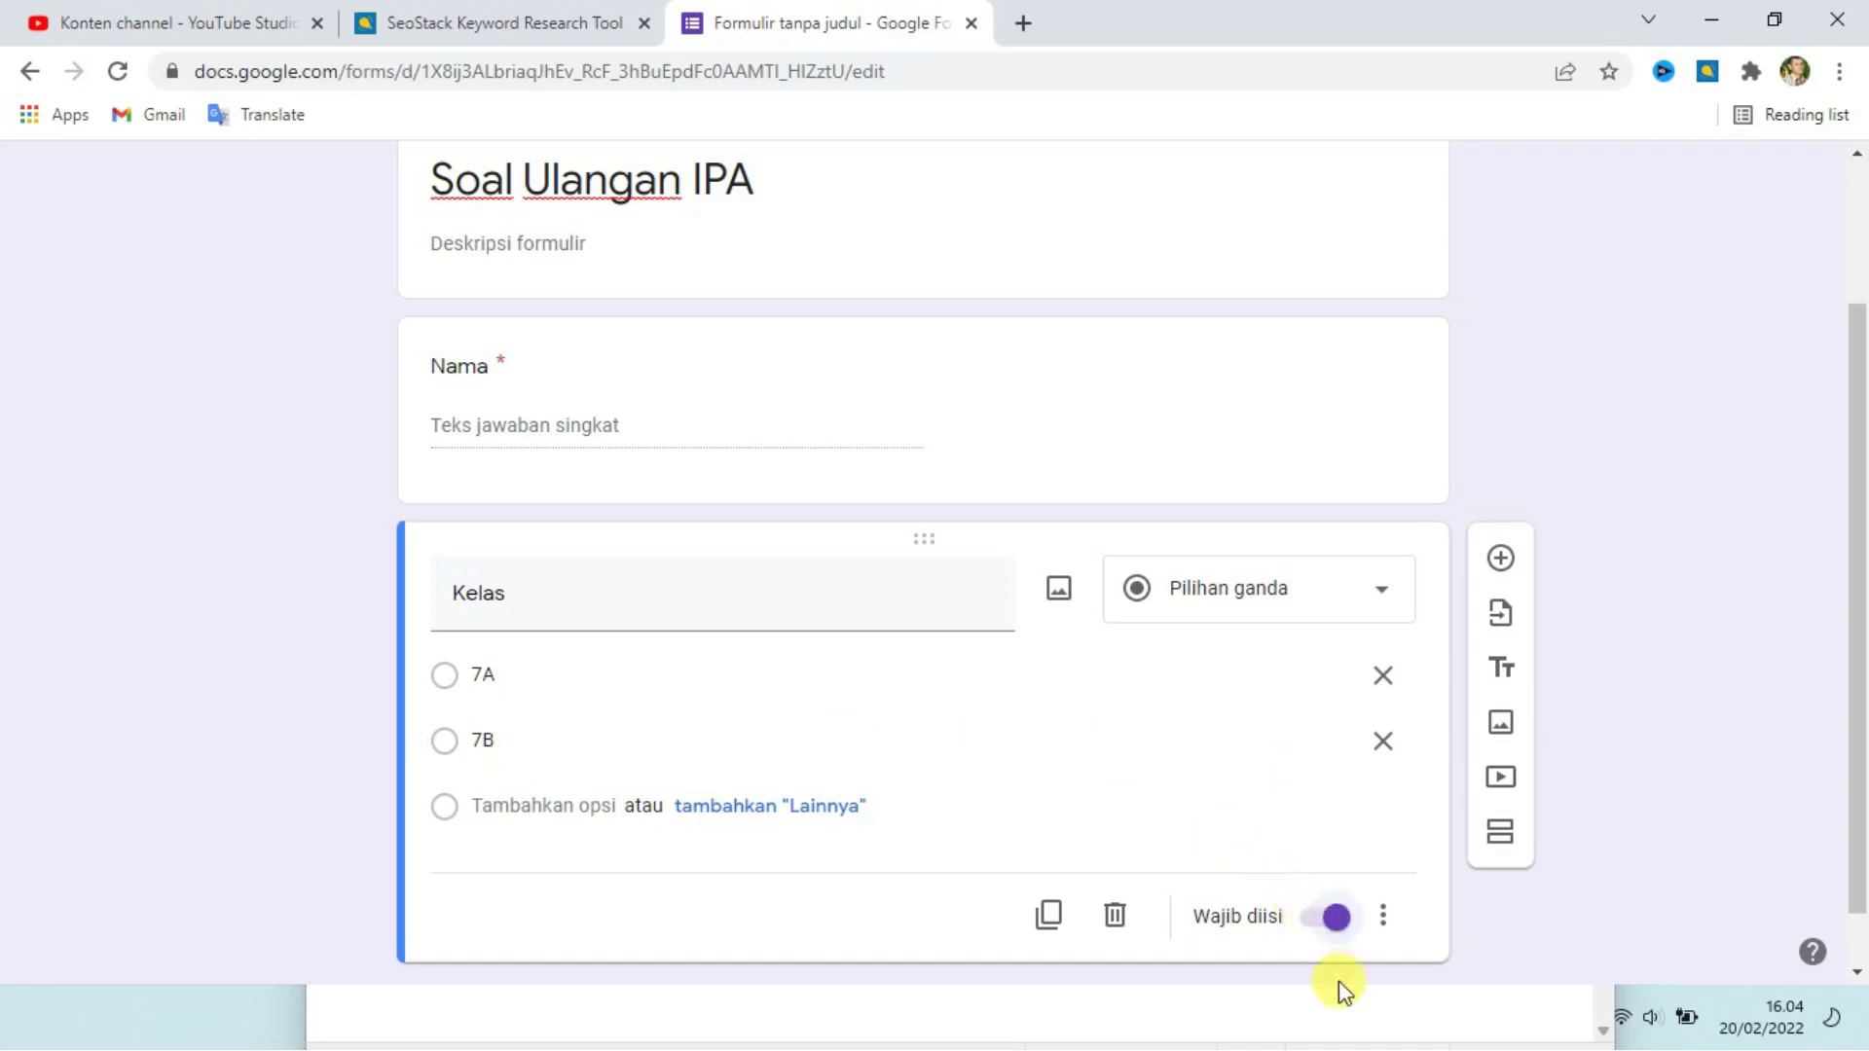
# Add a new section after the Kelas question and title it "Soal".
pyautogui.scroll(-1, 1631, 804)
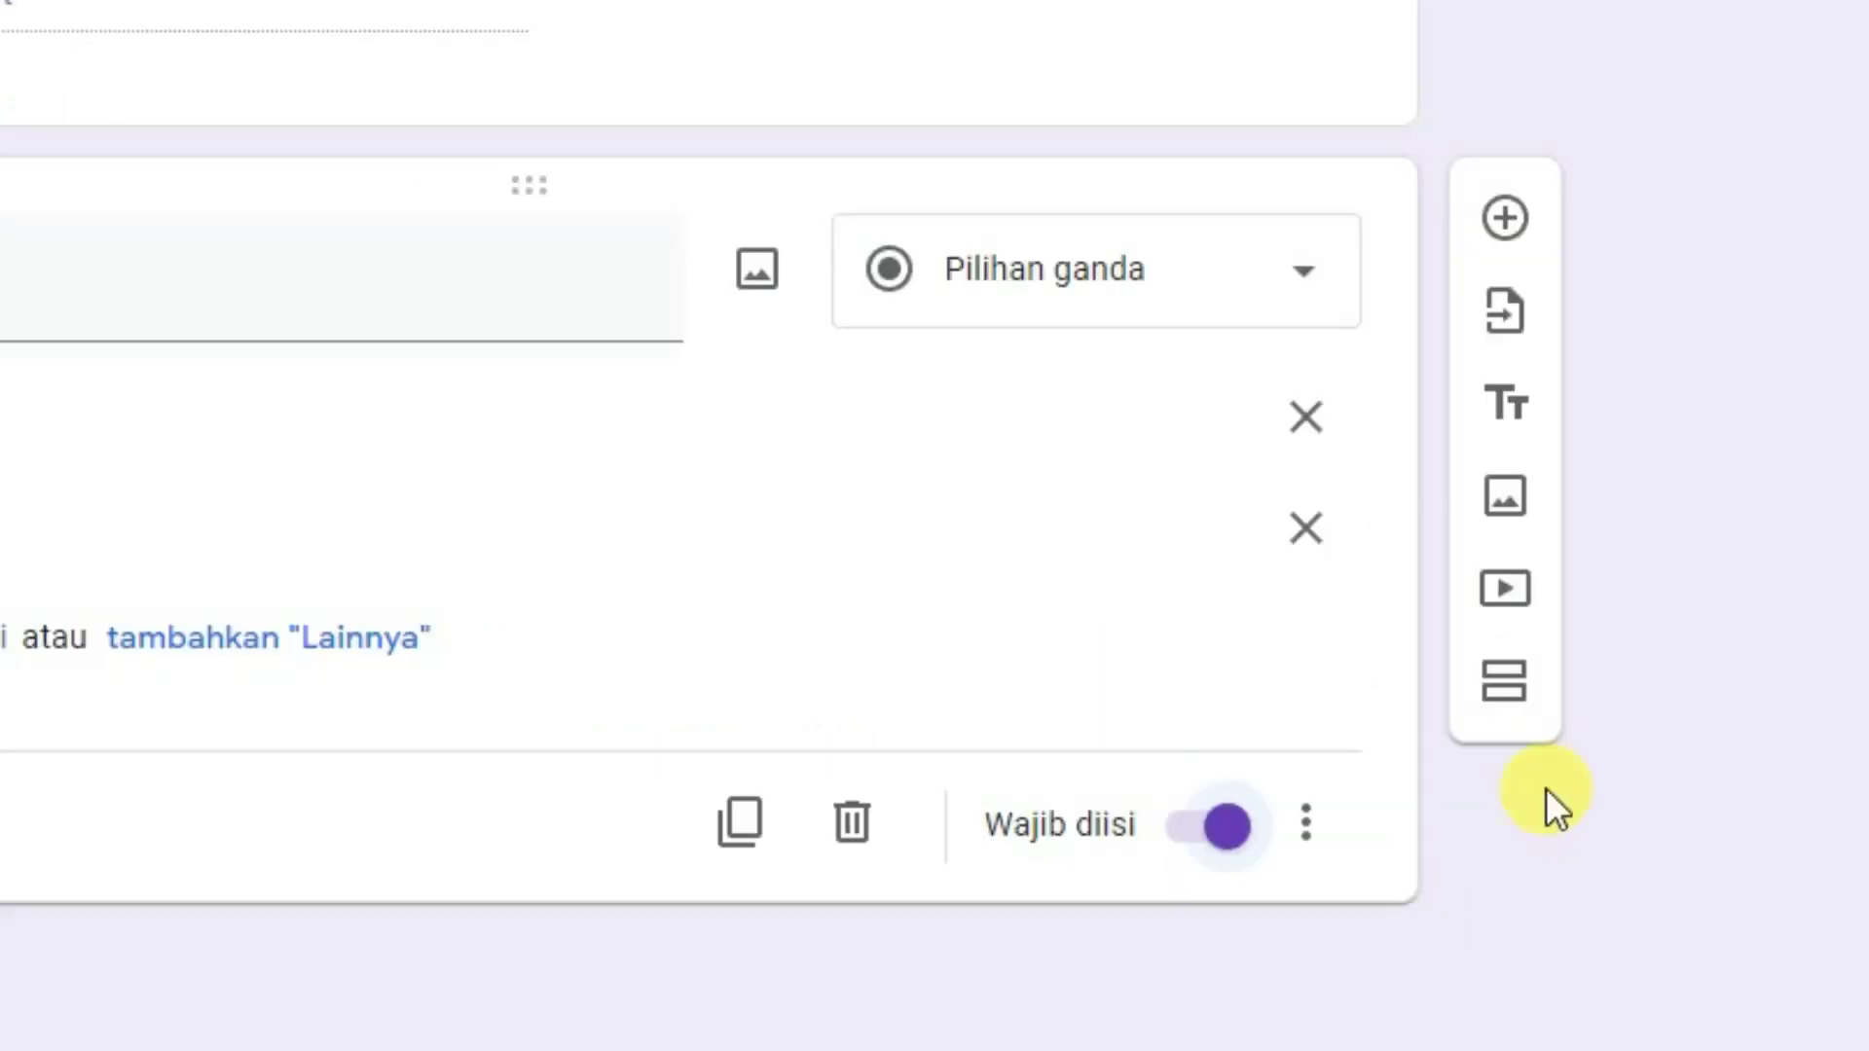
pyautogui.click(1512, 684)
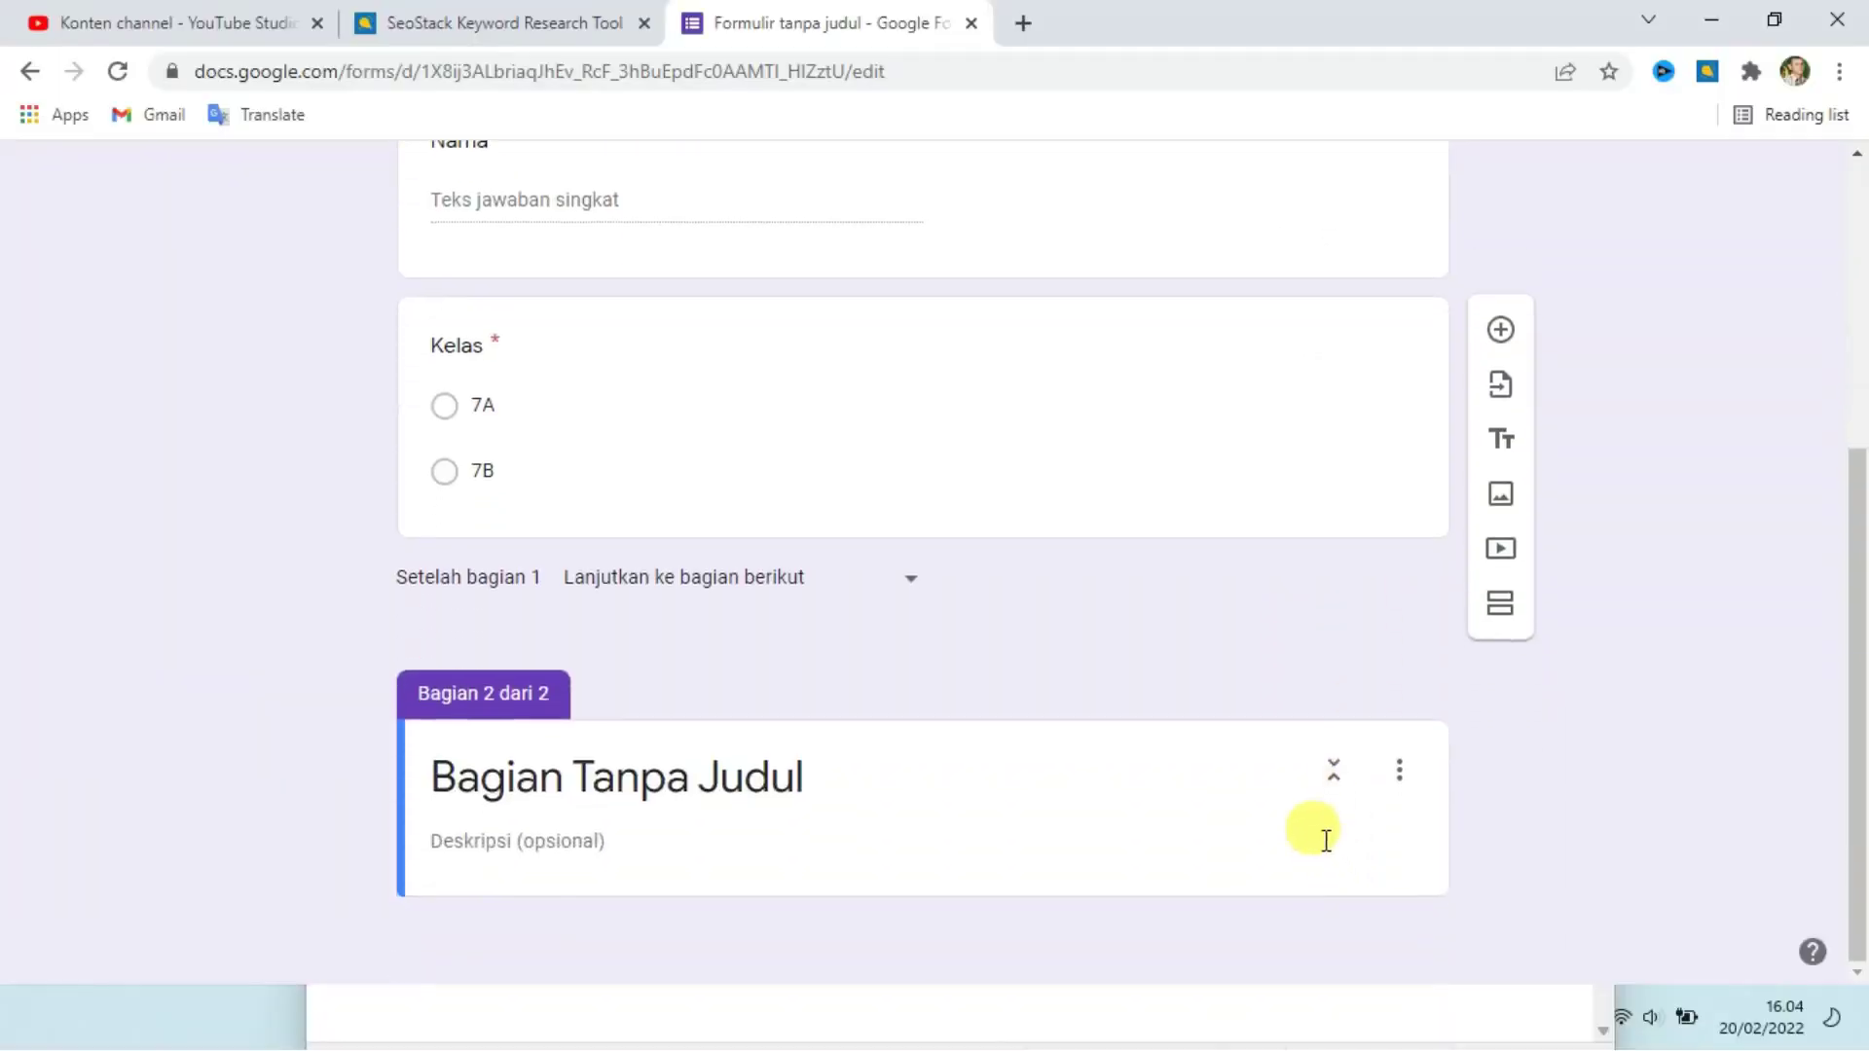
pyautogui.click(783, 769)
pyautogui.moveTo(808, 779); pyautogui.dragTo(249, 785)
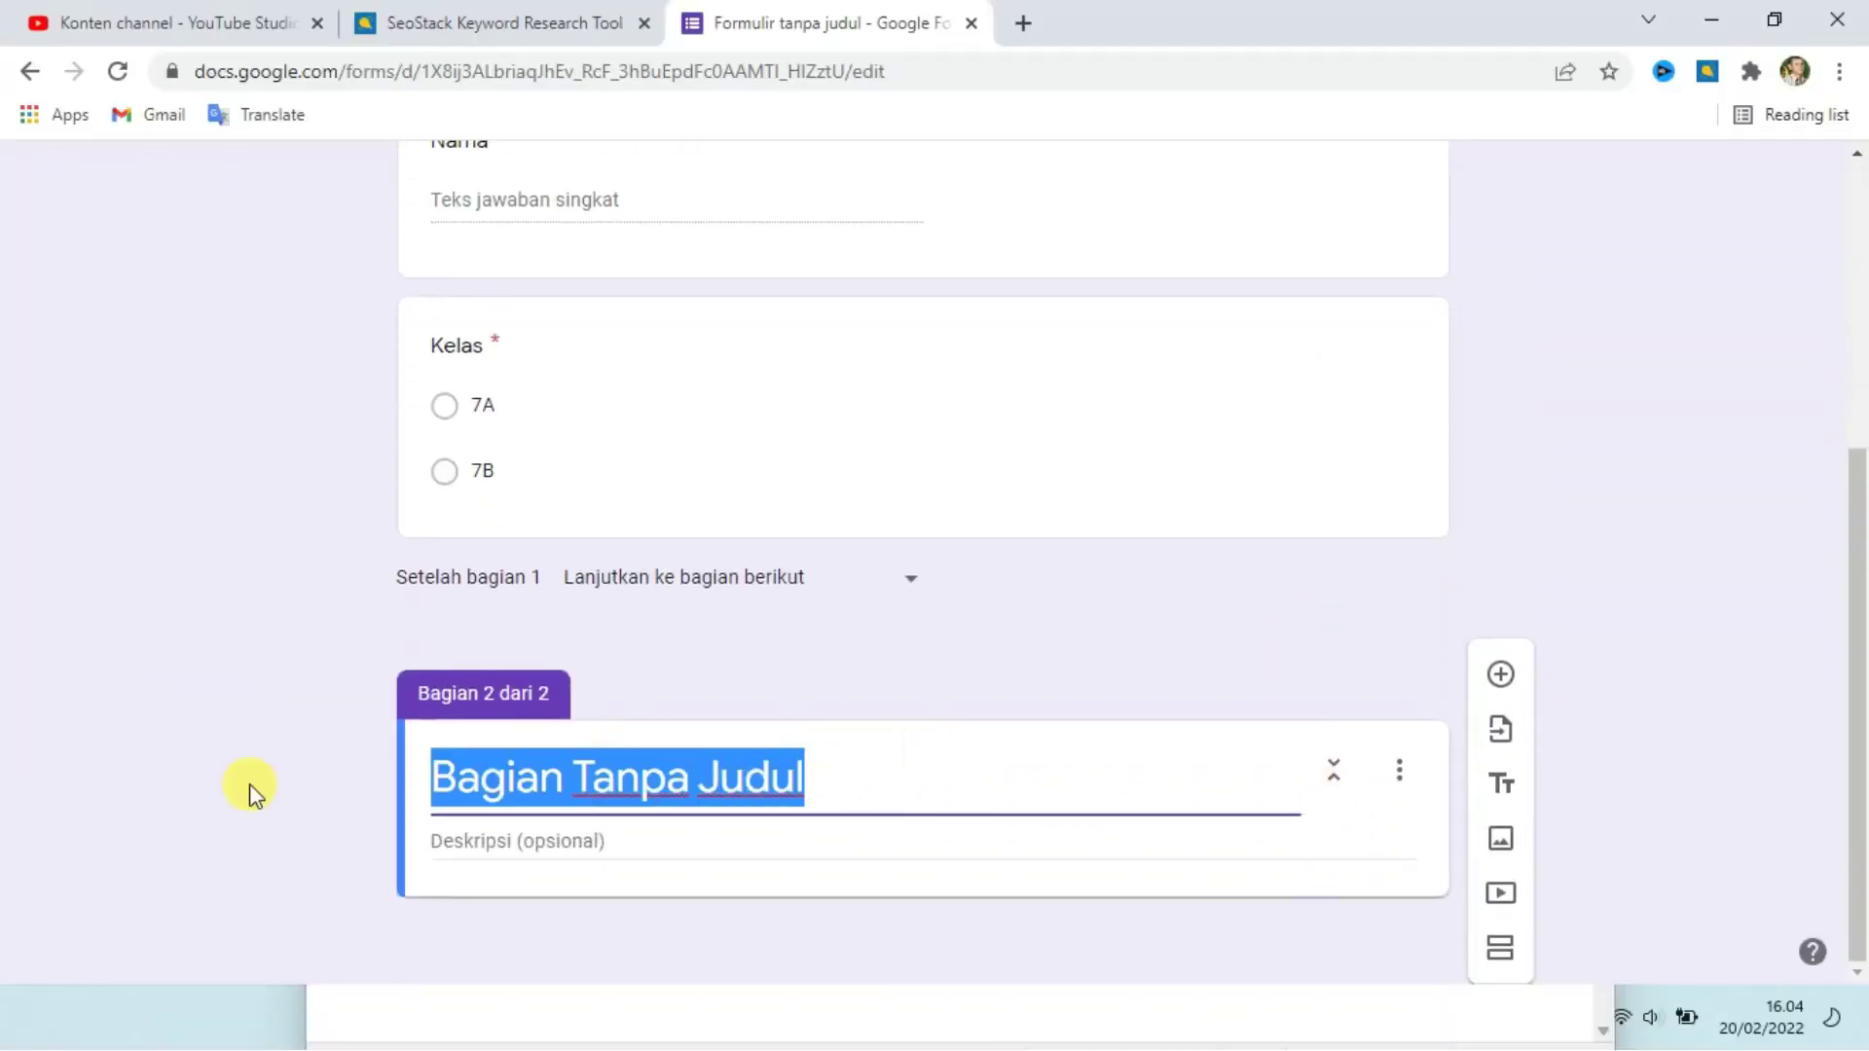
pyautogui.write('S')
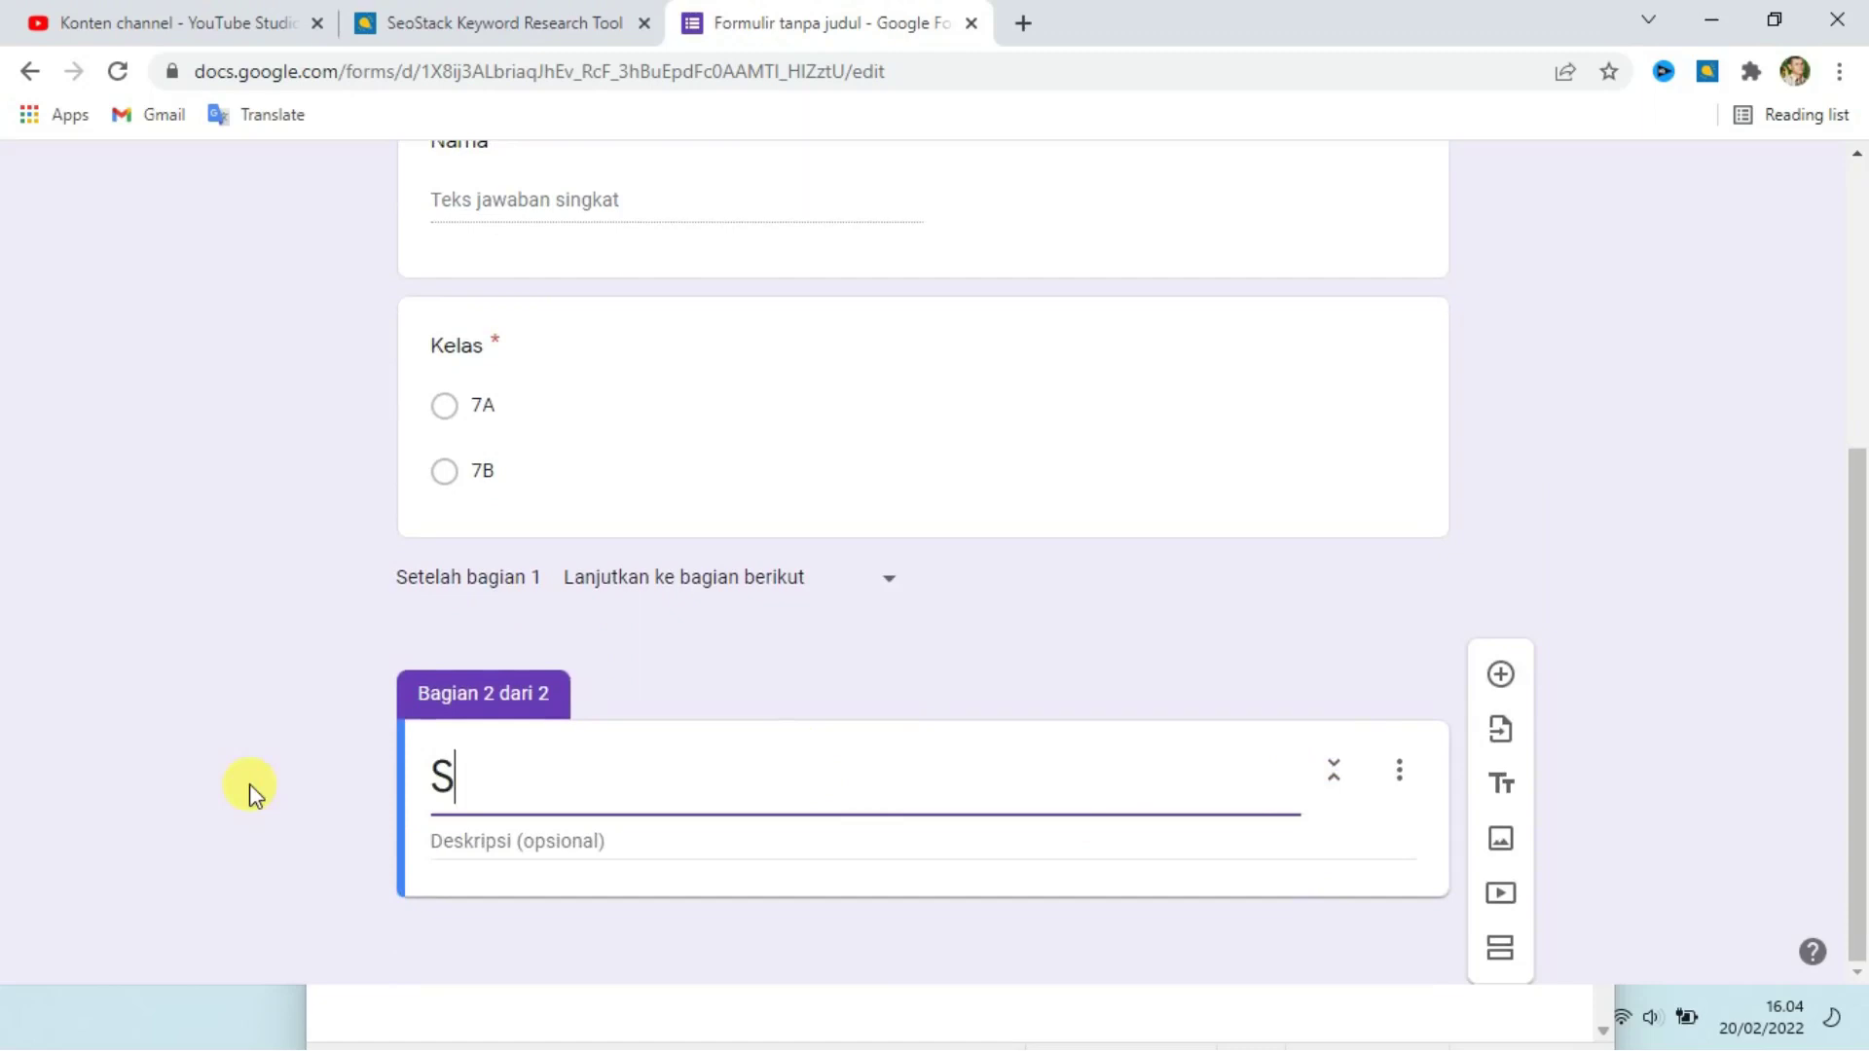
pyautogui.write('oal')
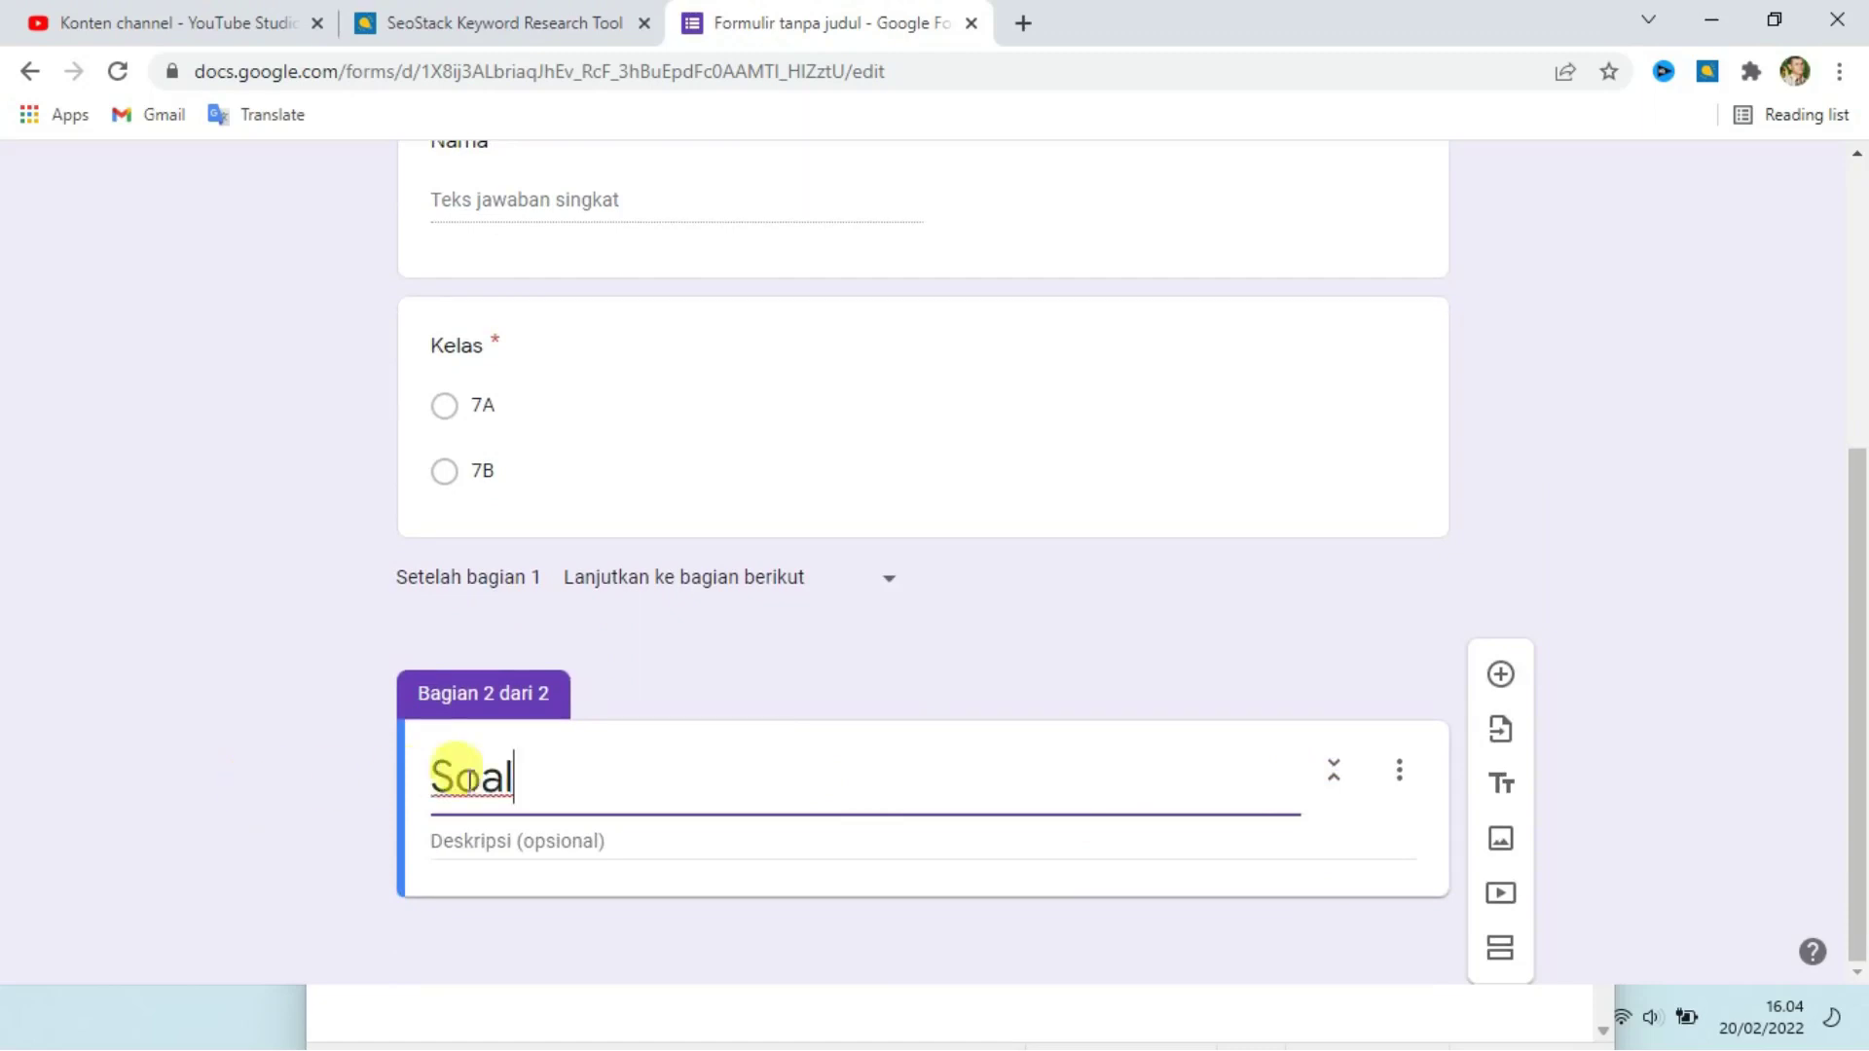
pyautogui.click(576, 839)
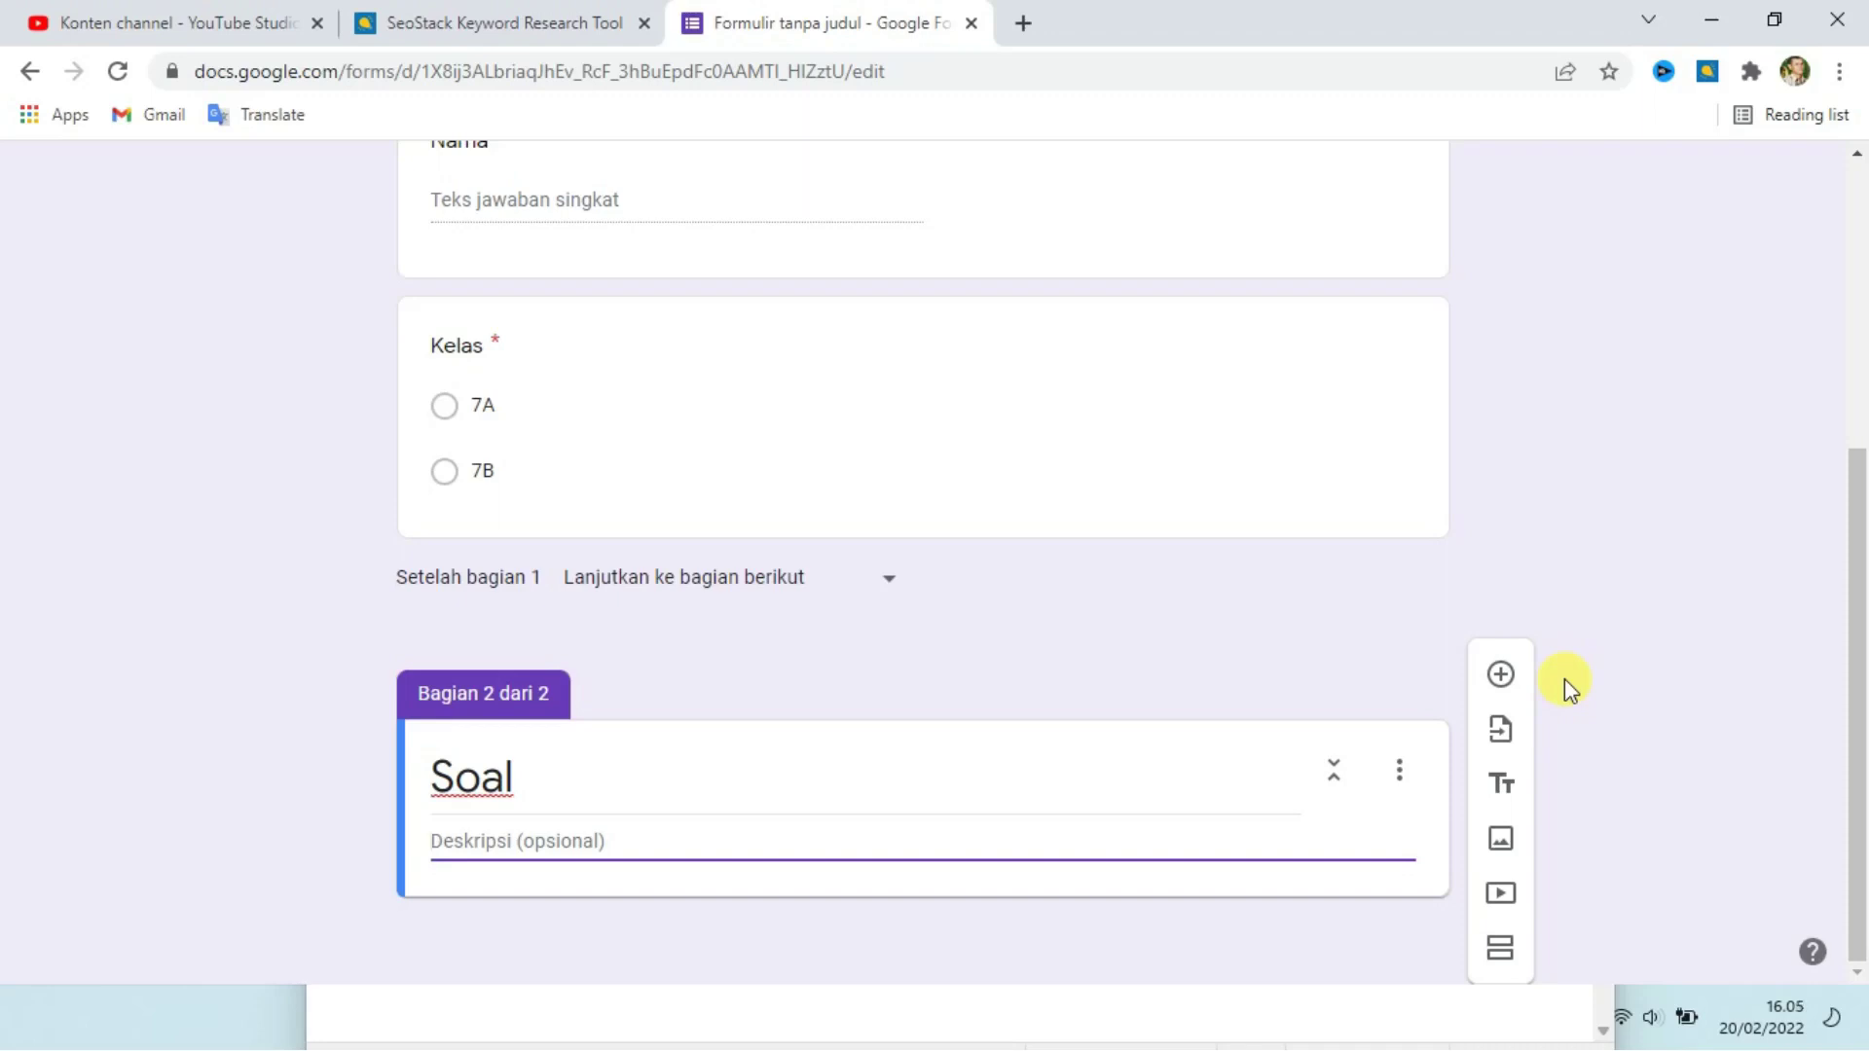
# Add a question to the Soal section reading "Yang termasuk organ sistem peredaran darah di bawah ini yaitu ...".
pyautogui.click(1515, 678)
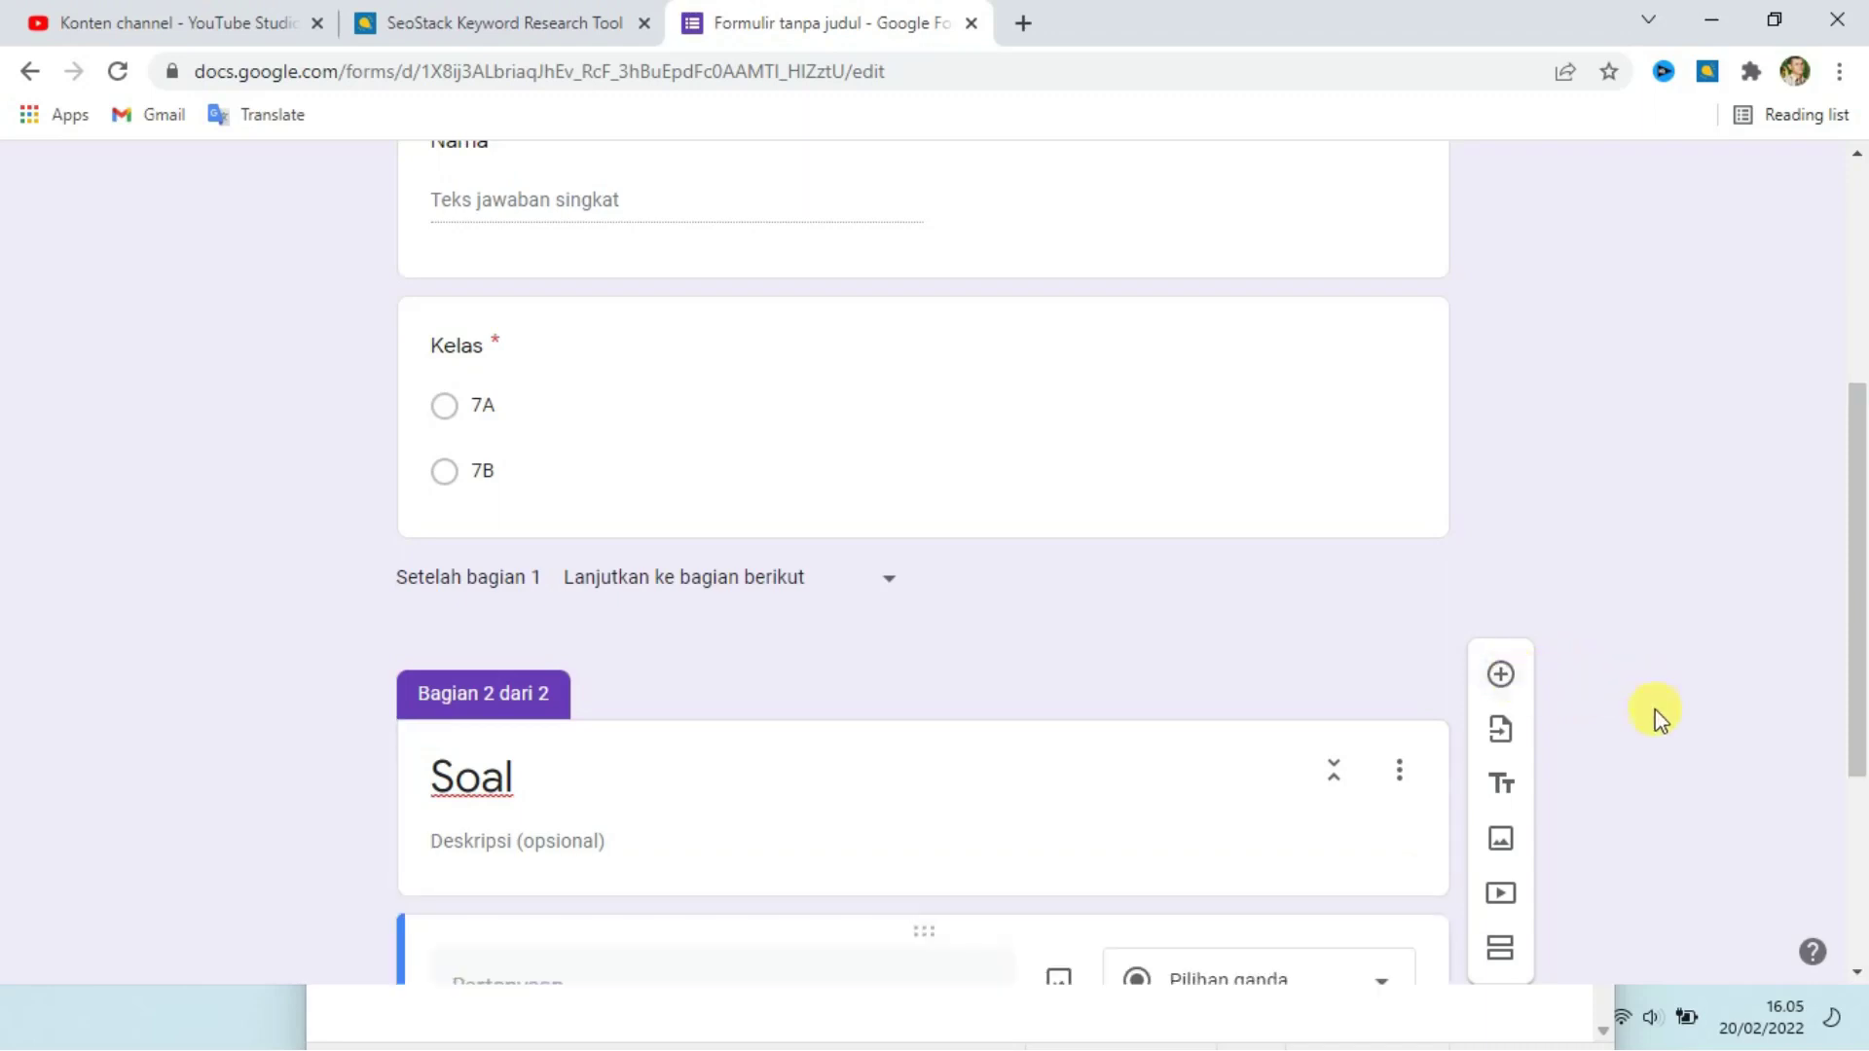
pyautogui.click(586, 594)
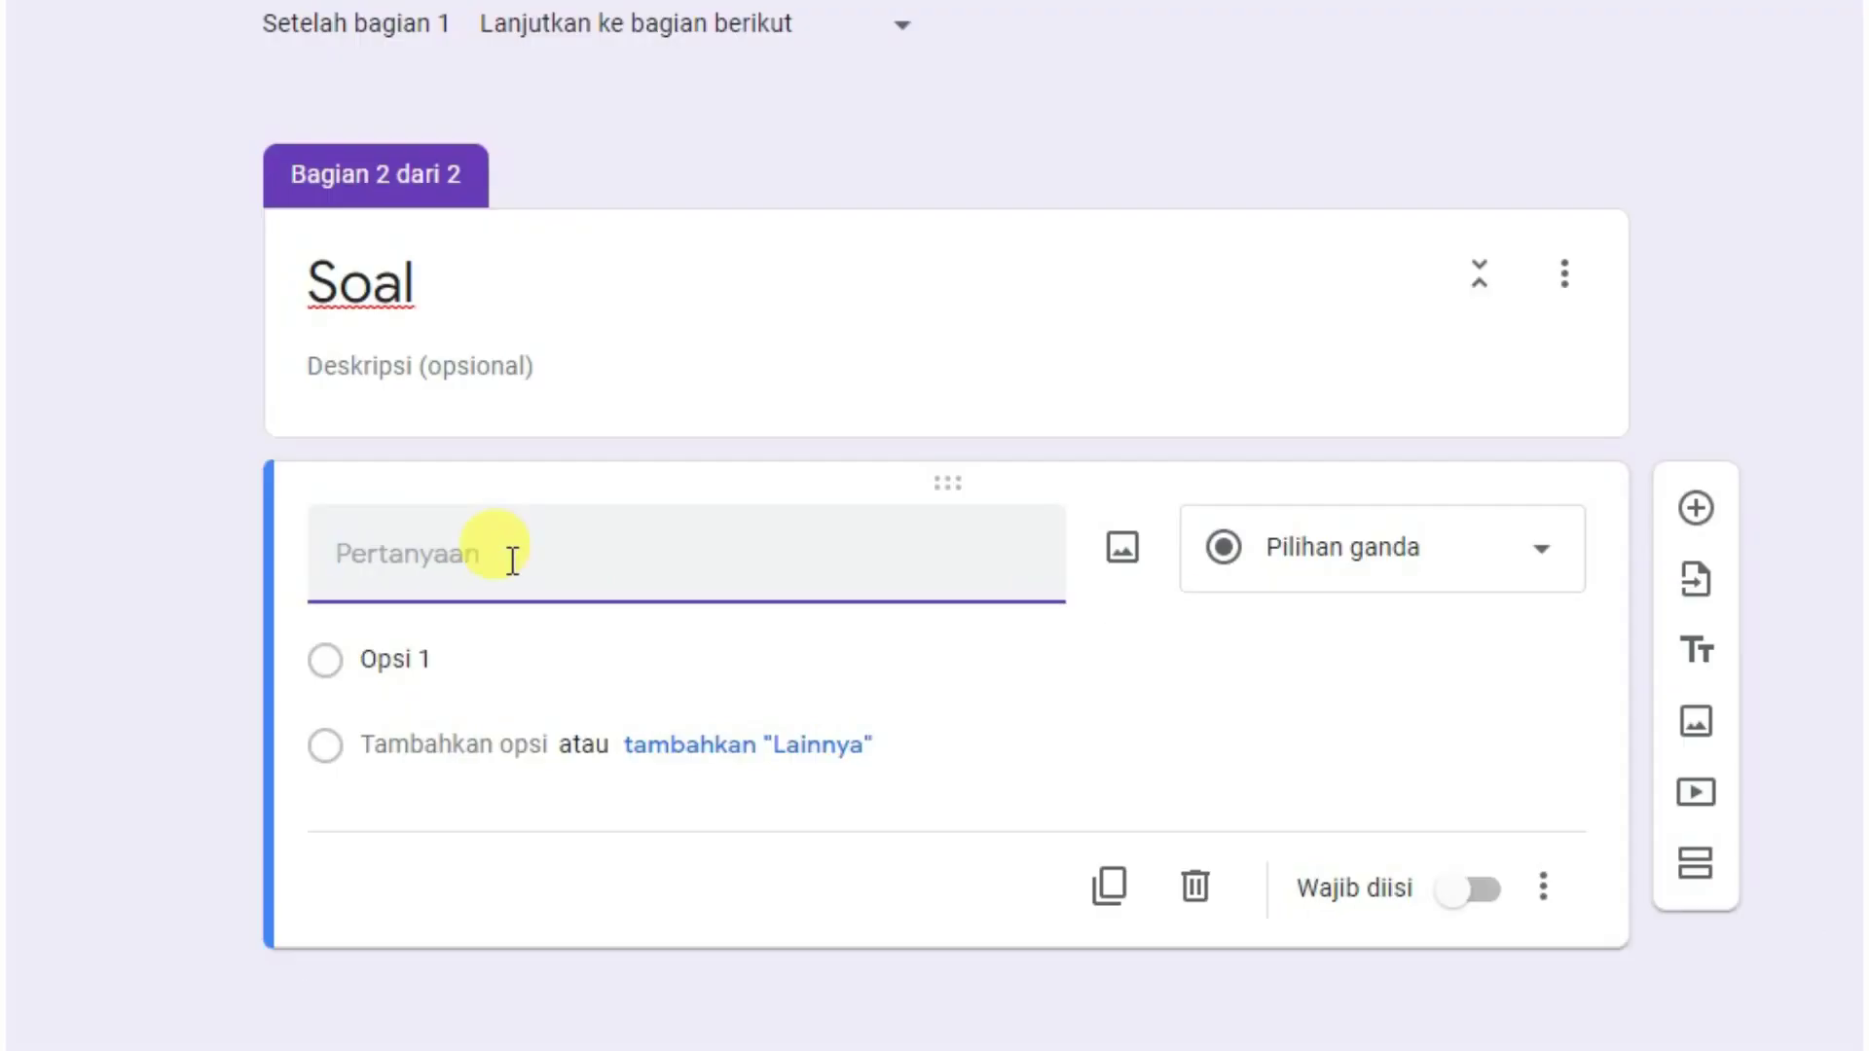
pyautogui.write('Bagian')
pyautogui.write('Yan')
pyautogui.write('g termasuk')
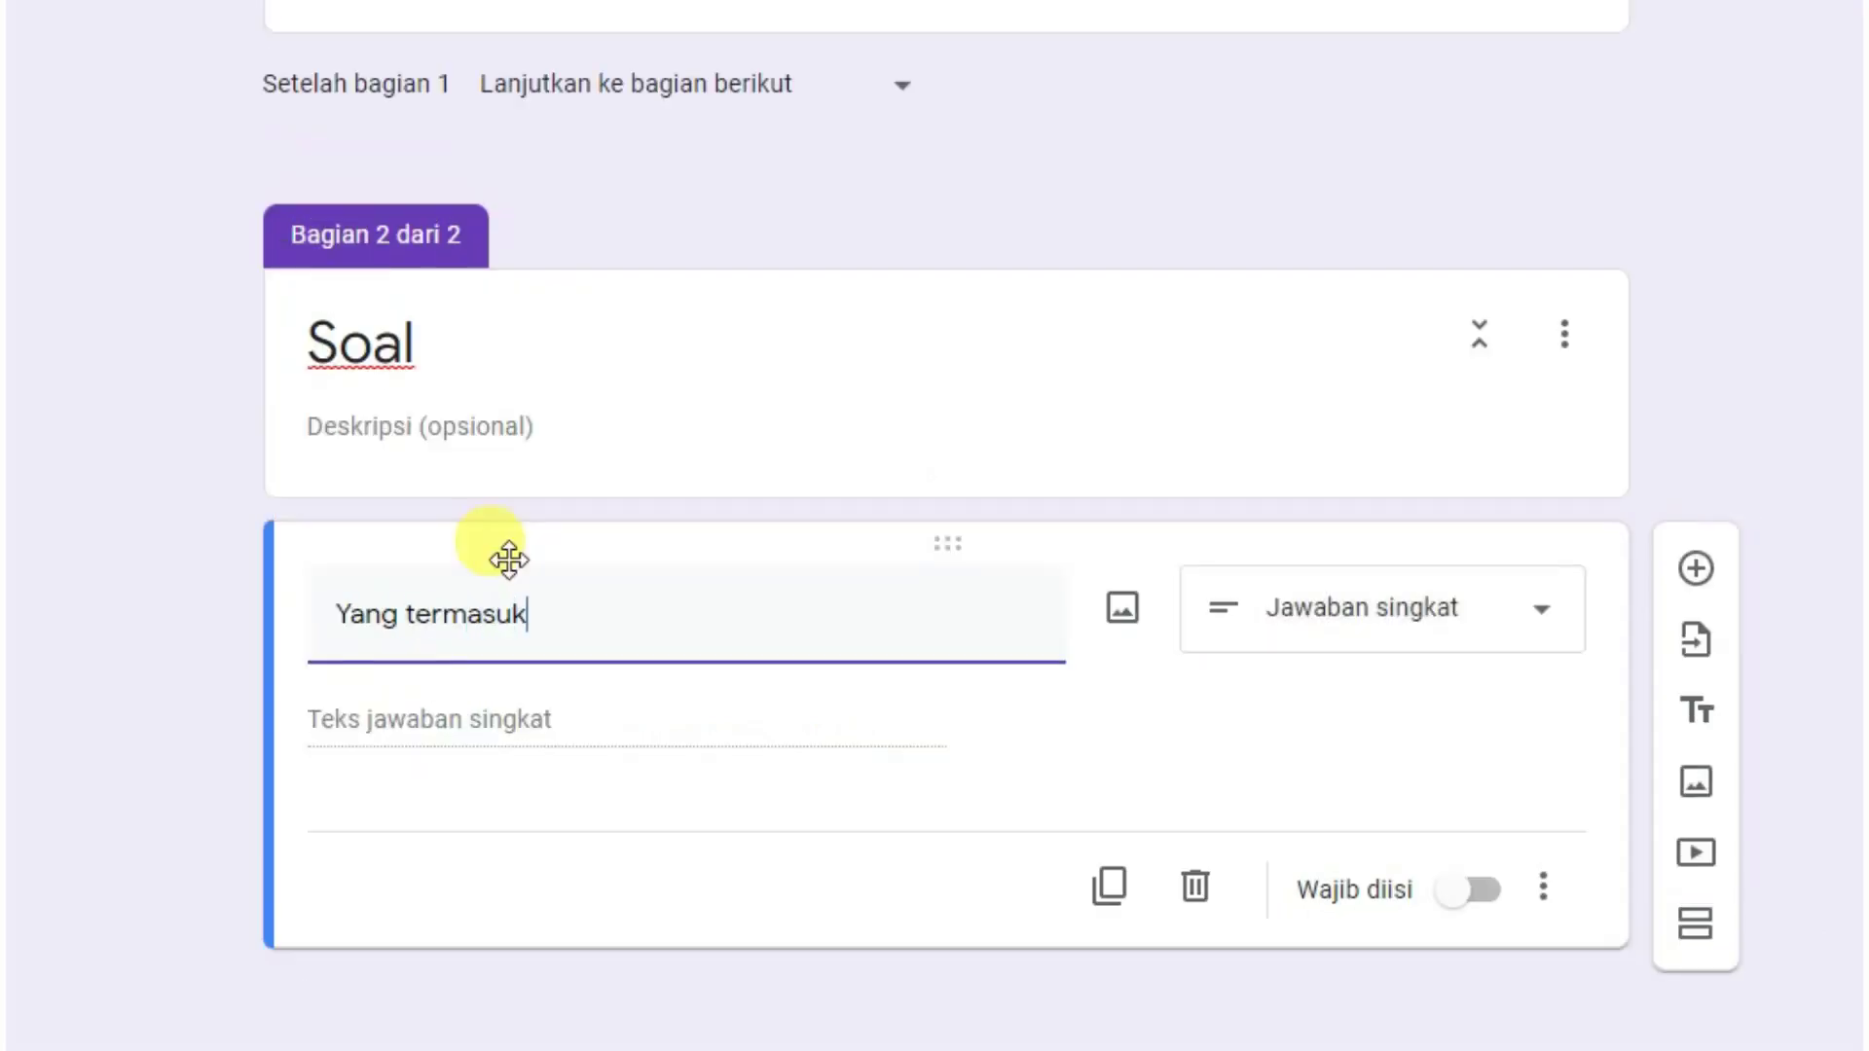
pyautogui.write(' organ sistem peredaran darah di bawah ini yaitu ...')
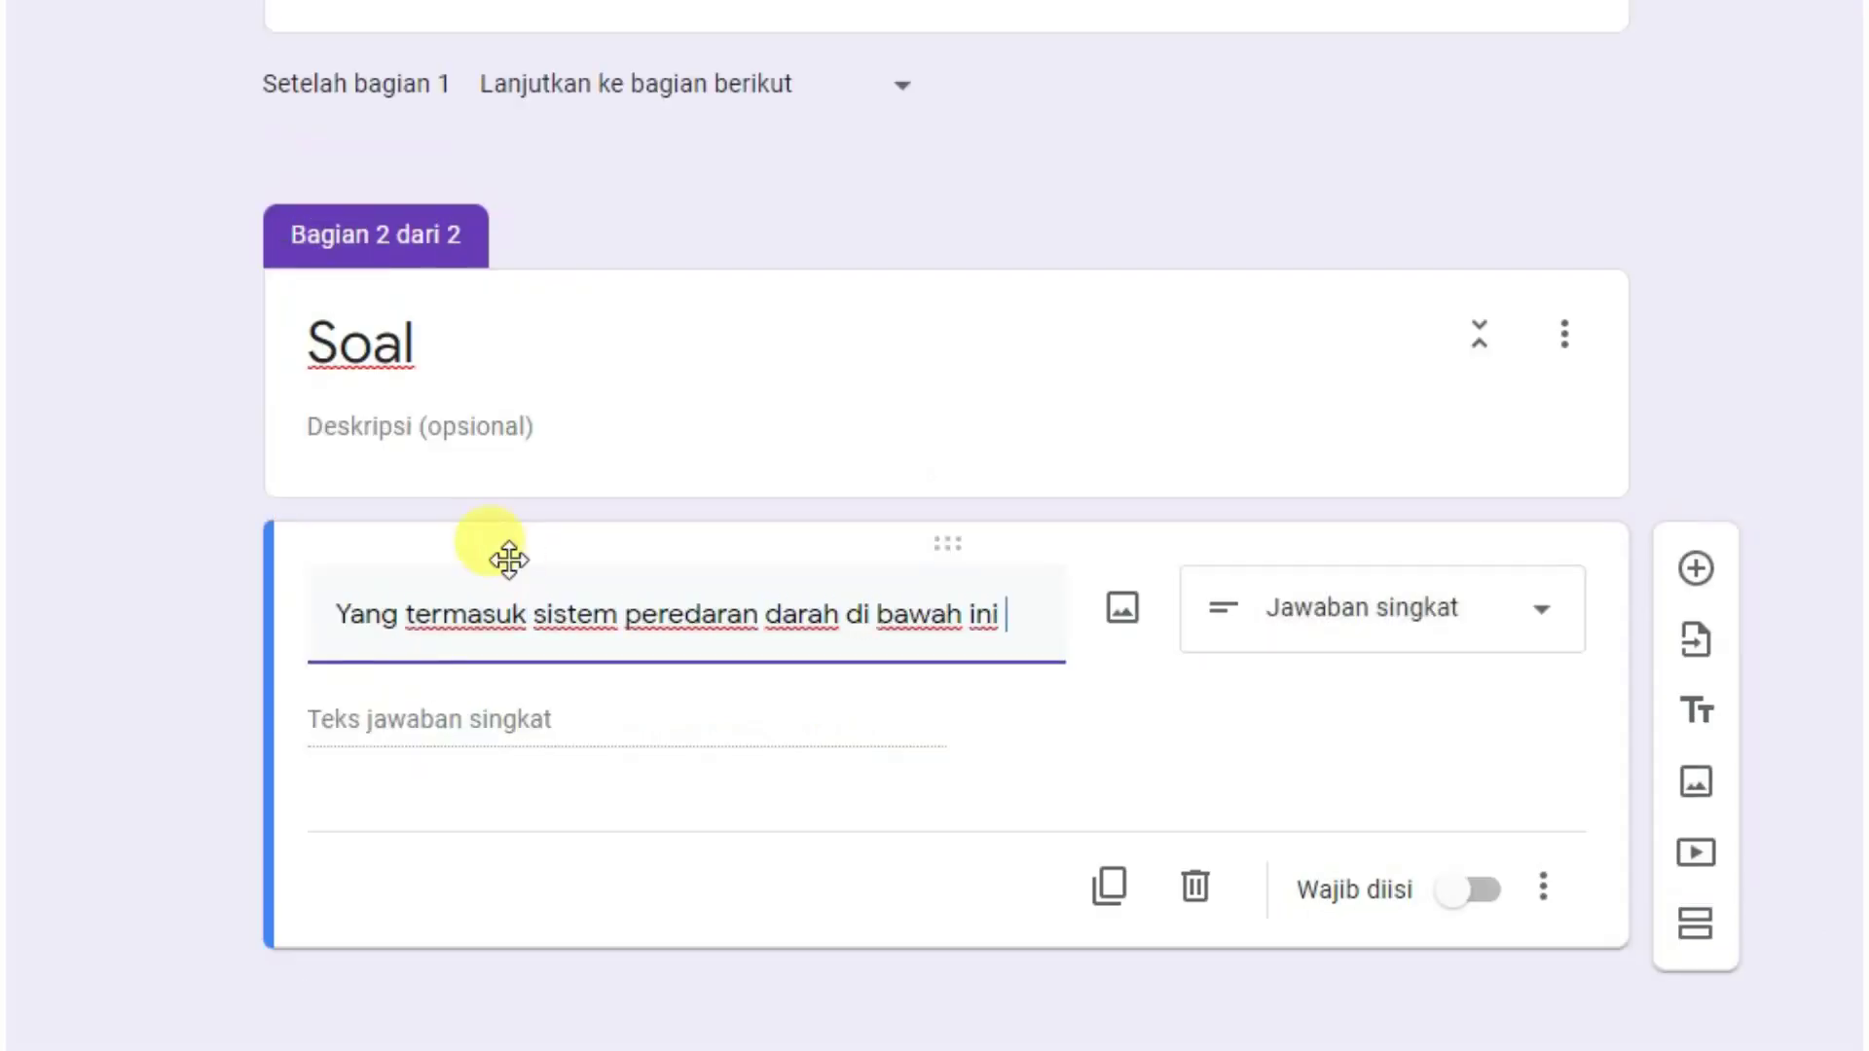
pyautogui.click(533, 554)
pyautogui.write('organ')
# Enter Jantung, Paru-Paru and Trakea as the answer options of the blood circulation question.
pyautogui.click(471, 696)
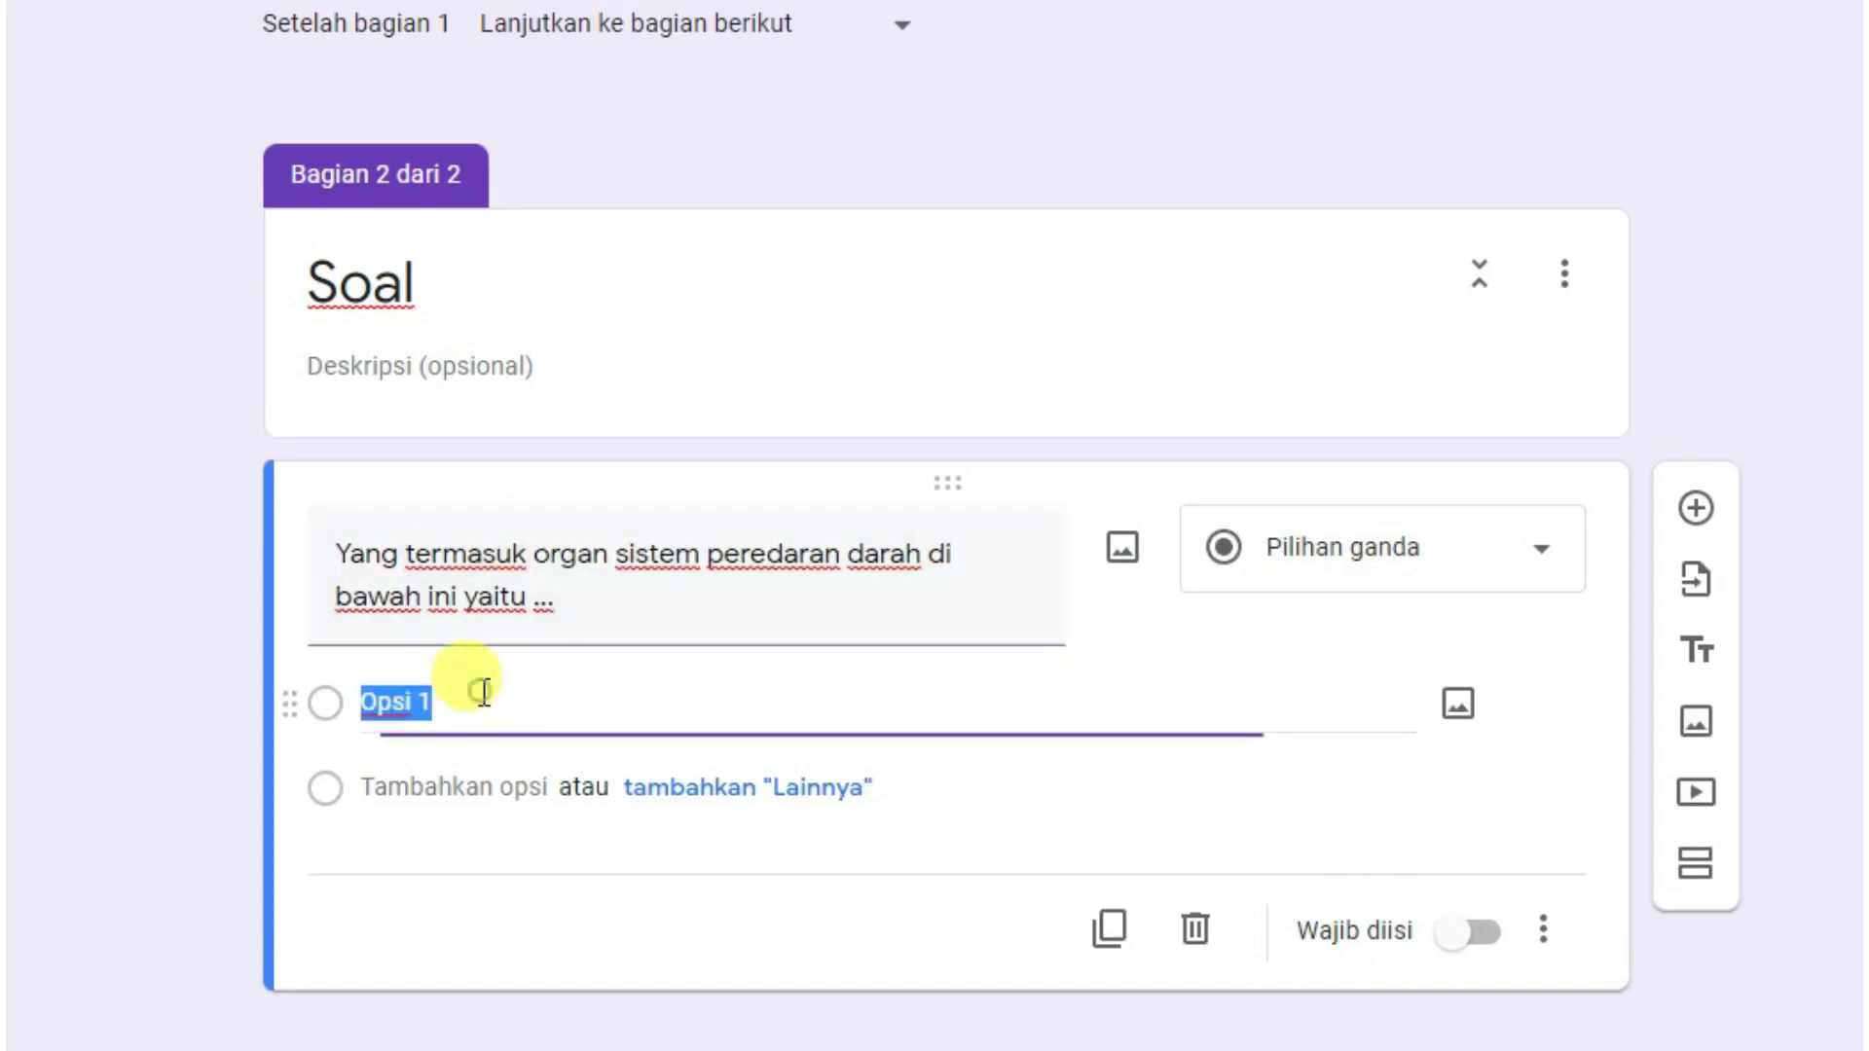
pyautogui.write('Jantung')
pyautogui.click(480, 787)
pyautogui.write('Paru-Paru')
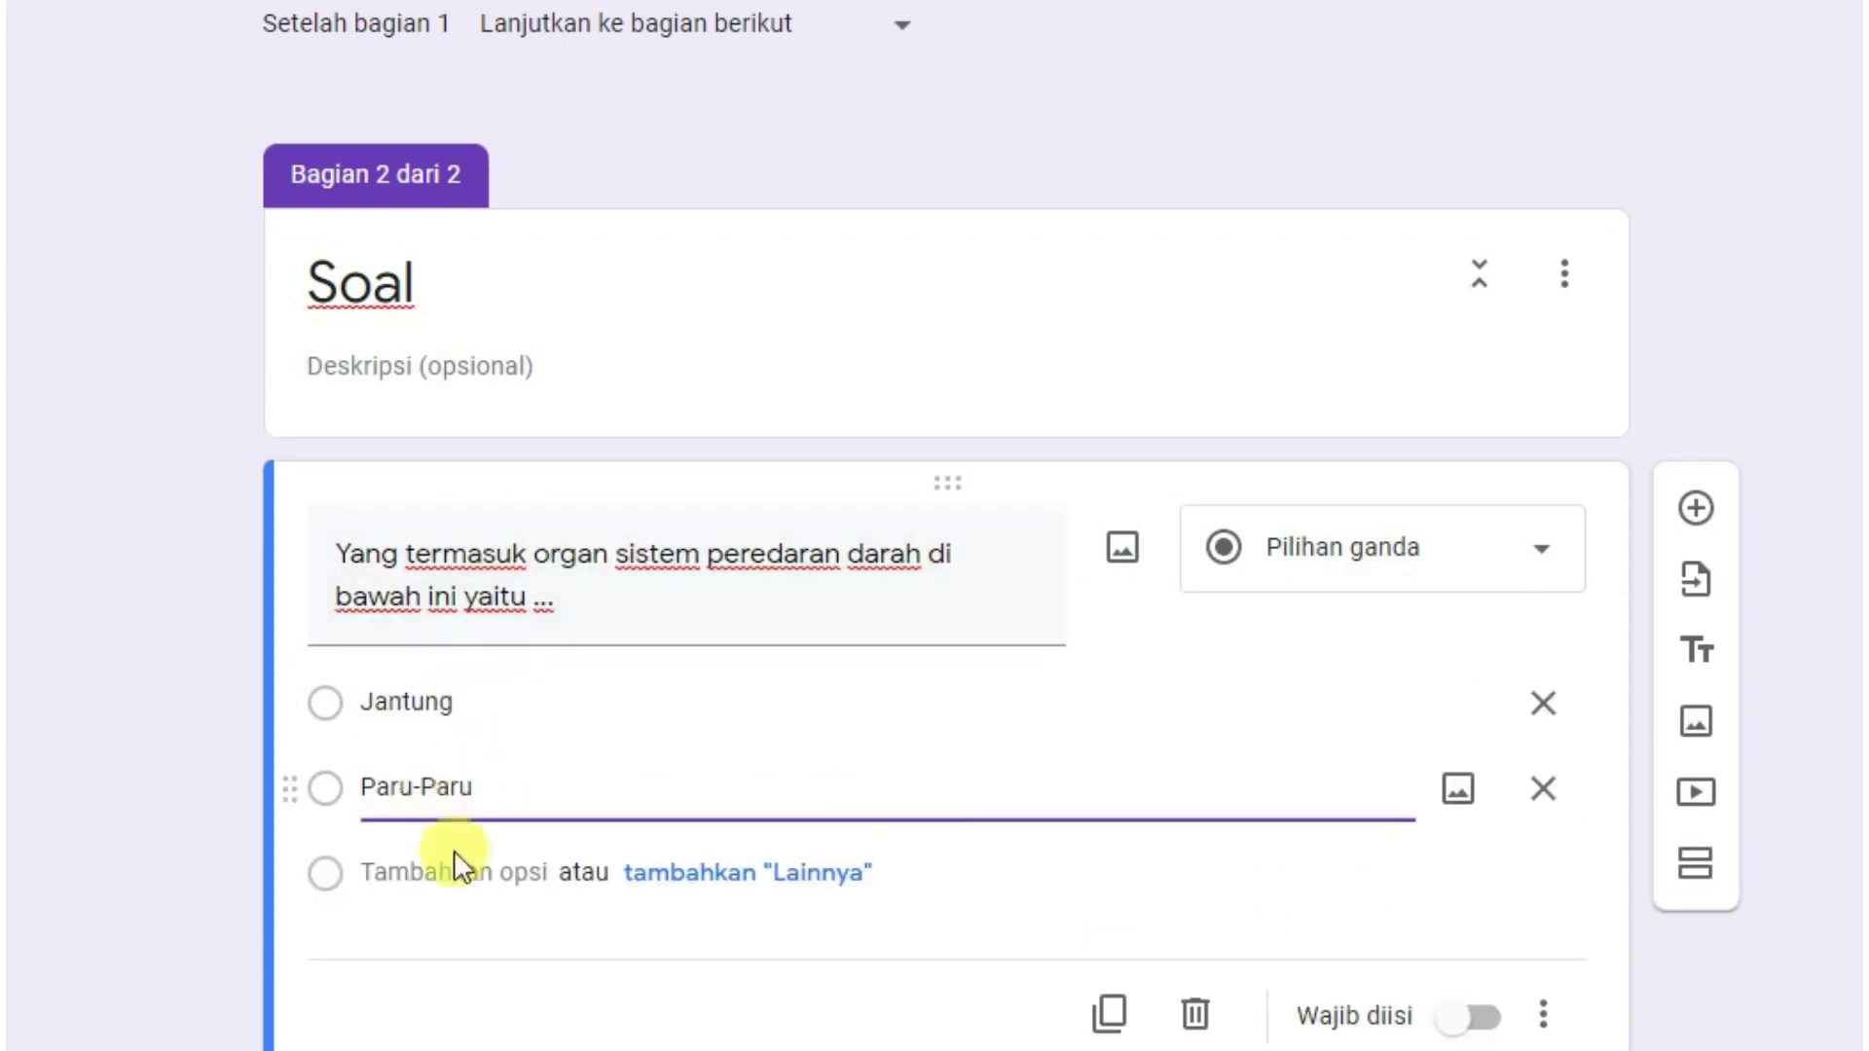
pyautogui.click(455, 870)
pyautogui.write('Trakea')
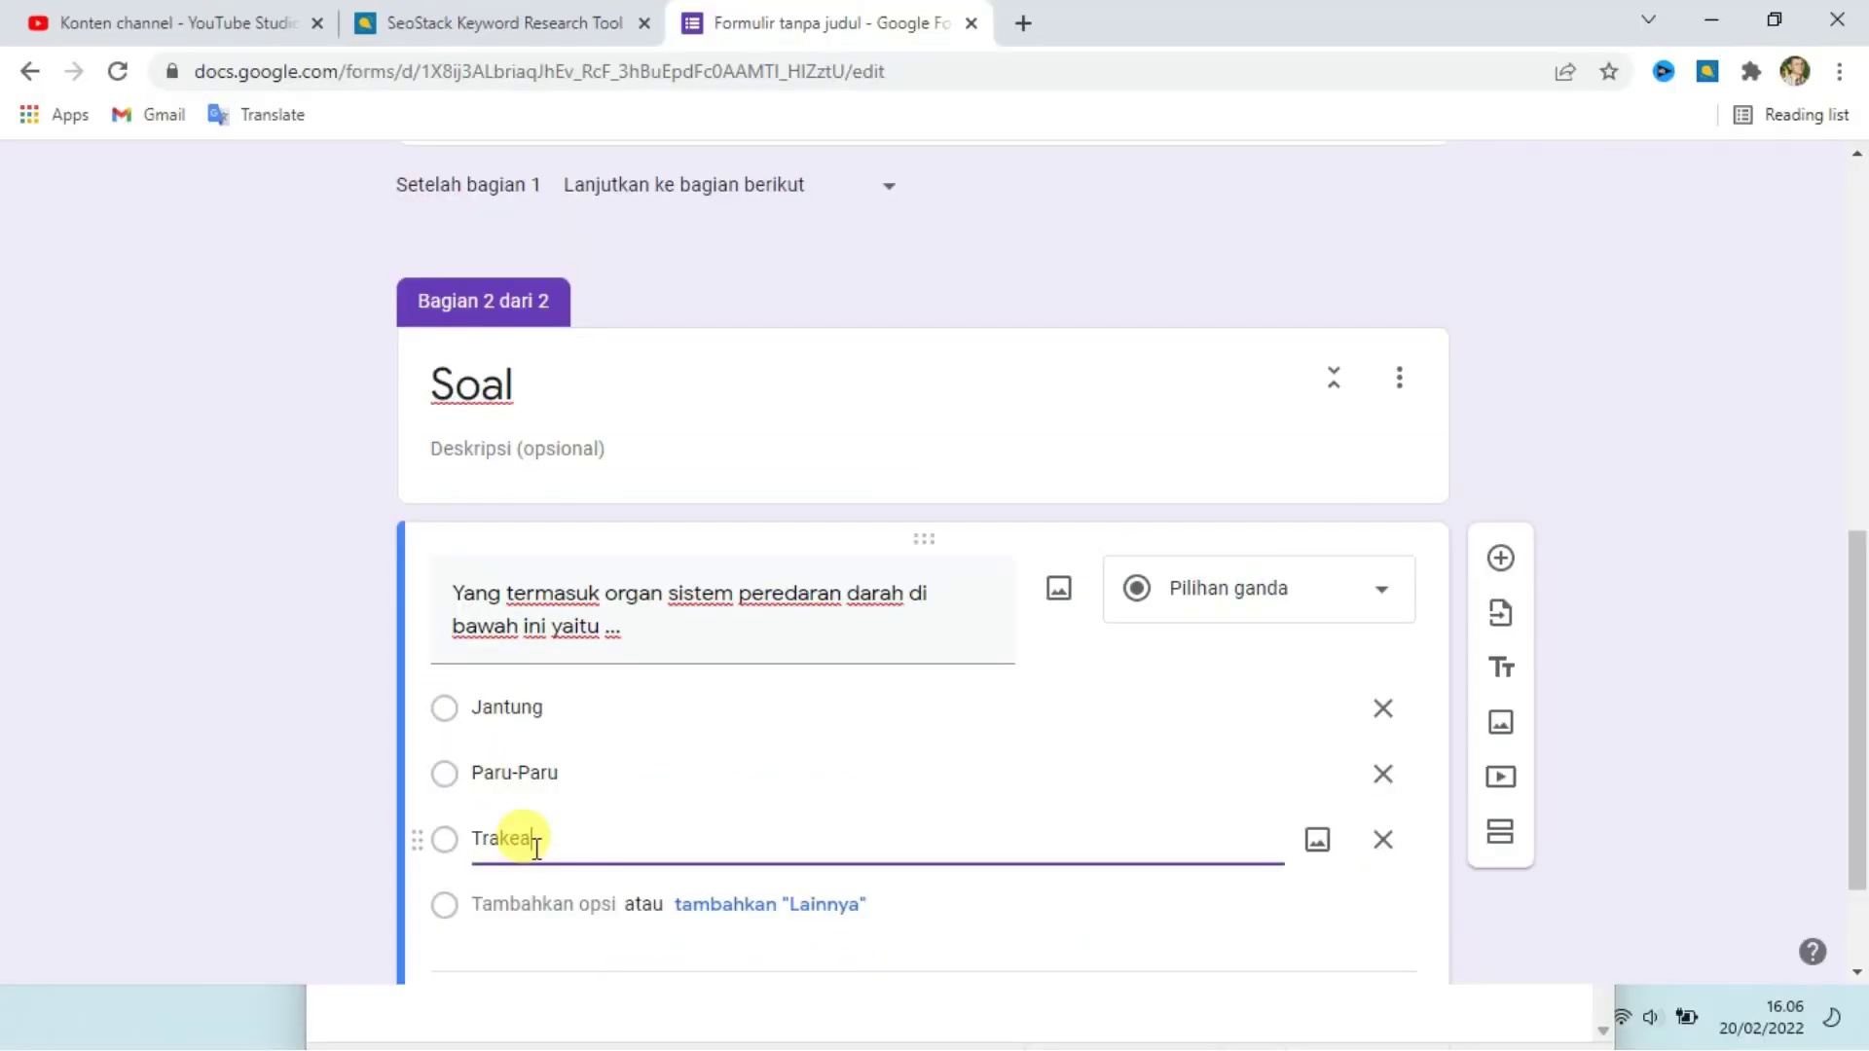
# Make the blood circulation question required and add a new question below it.
pyautogui.click(1658, 640)
pyautogui.scroll(-1, 1656, 623)
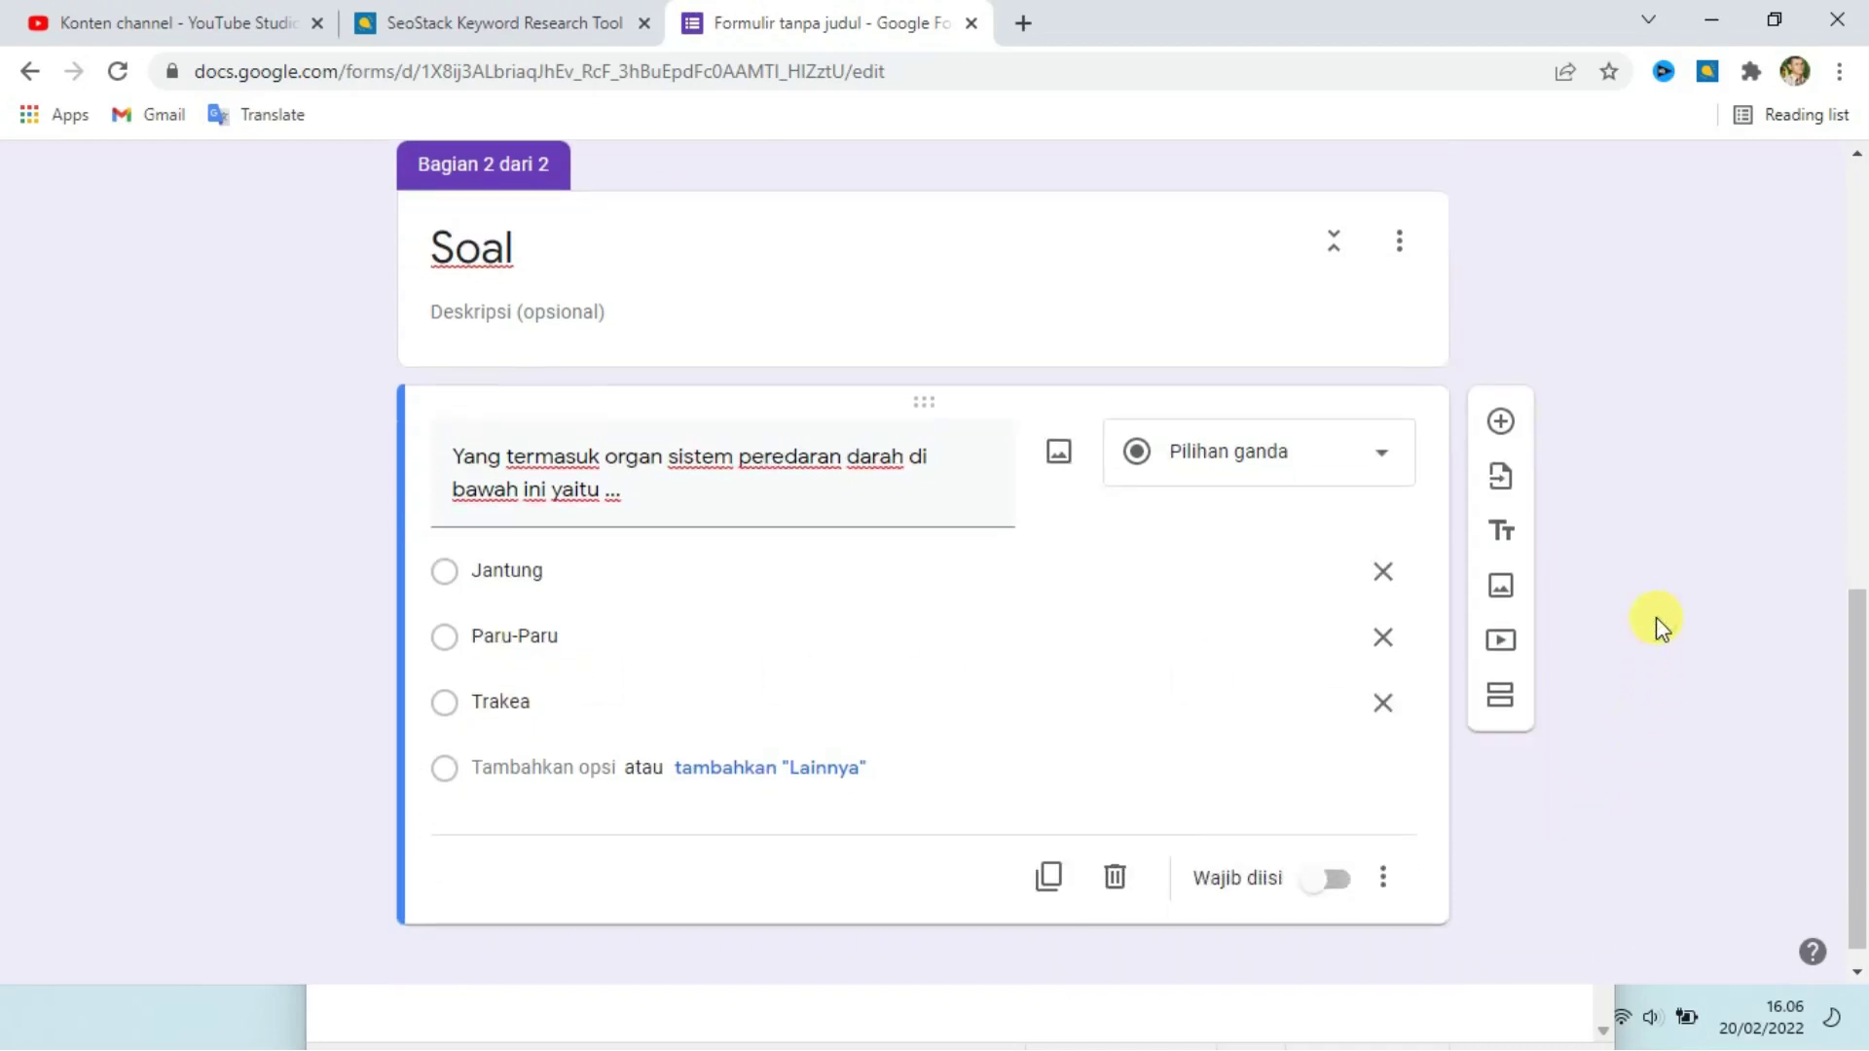
pyautogui.click(1334, 881)
pyautogui.click(1500, 423)
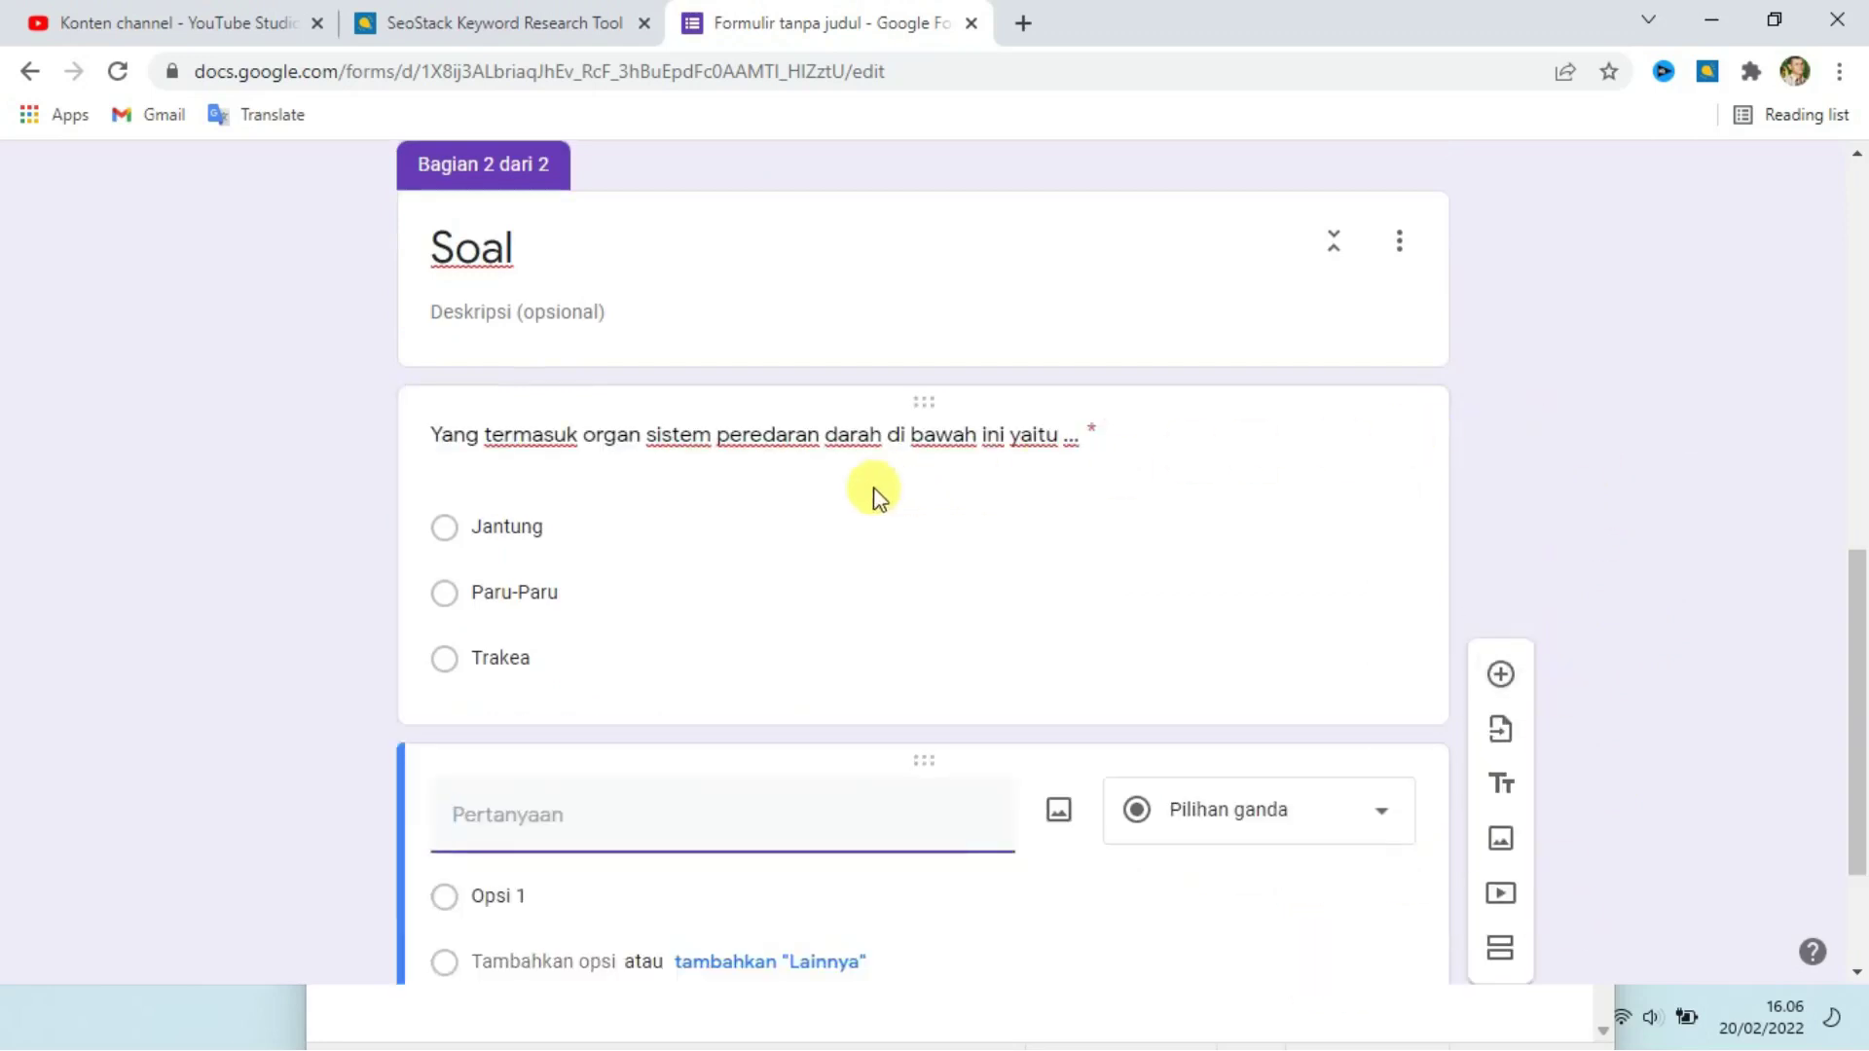
# Prefix the blood circulation question's text with the number "1.".
pyautogui.click(424, 437)
pyautogui.click(457, 459)
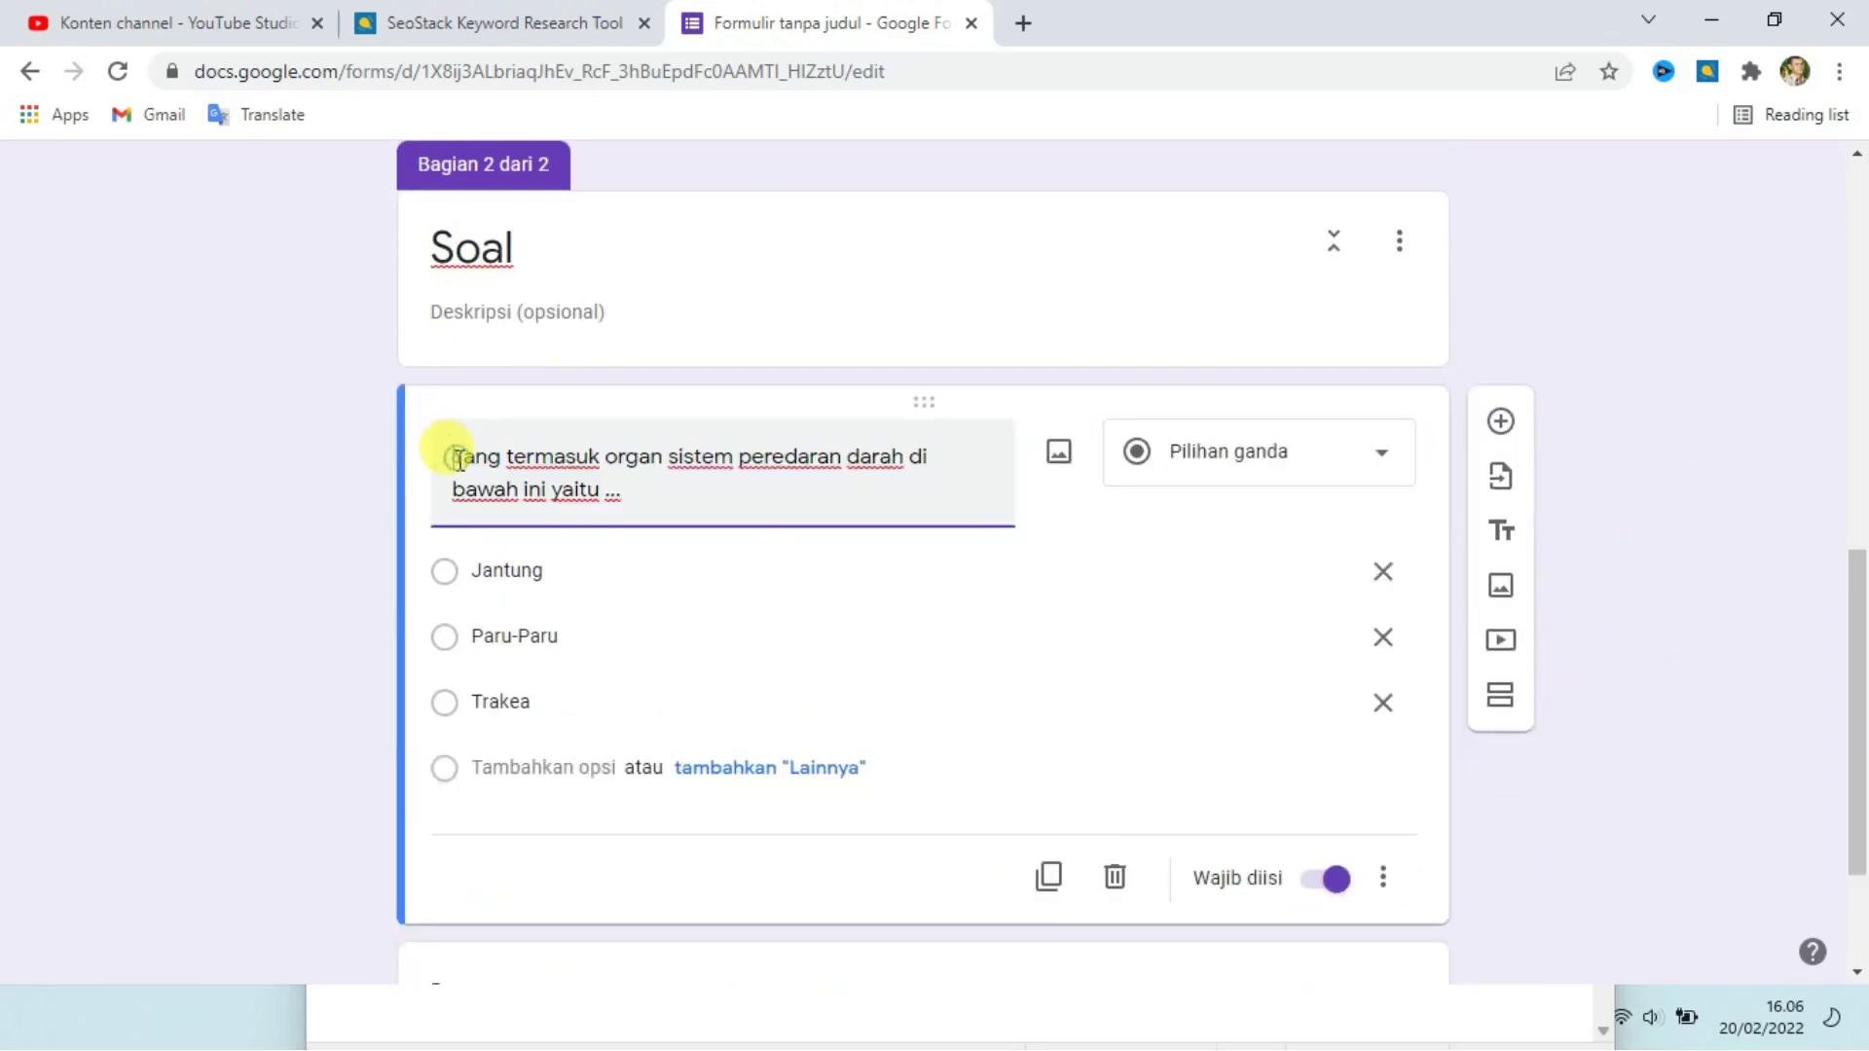
pyautogui.write('1.')
pyautogui.scroll(-2, 488, 534)
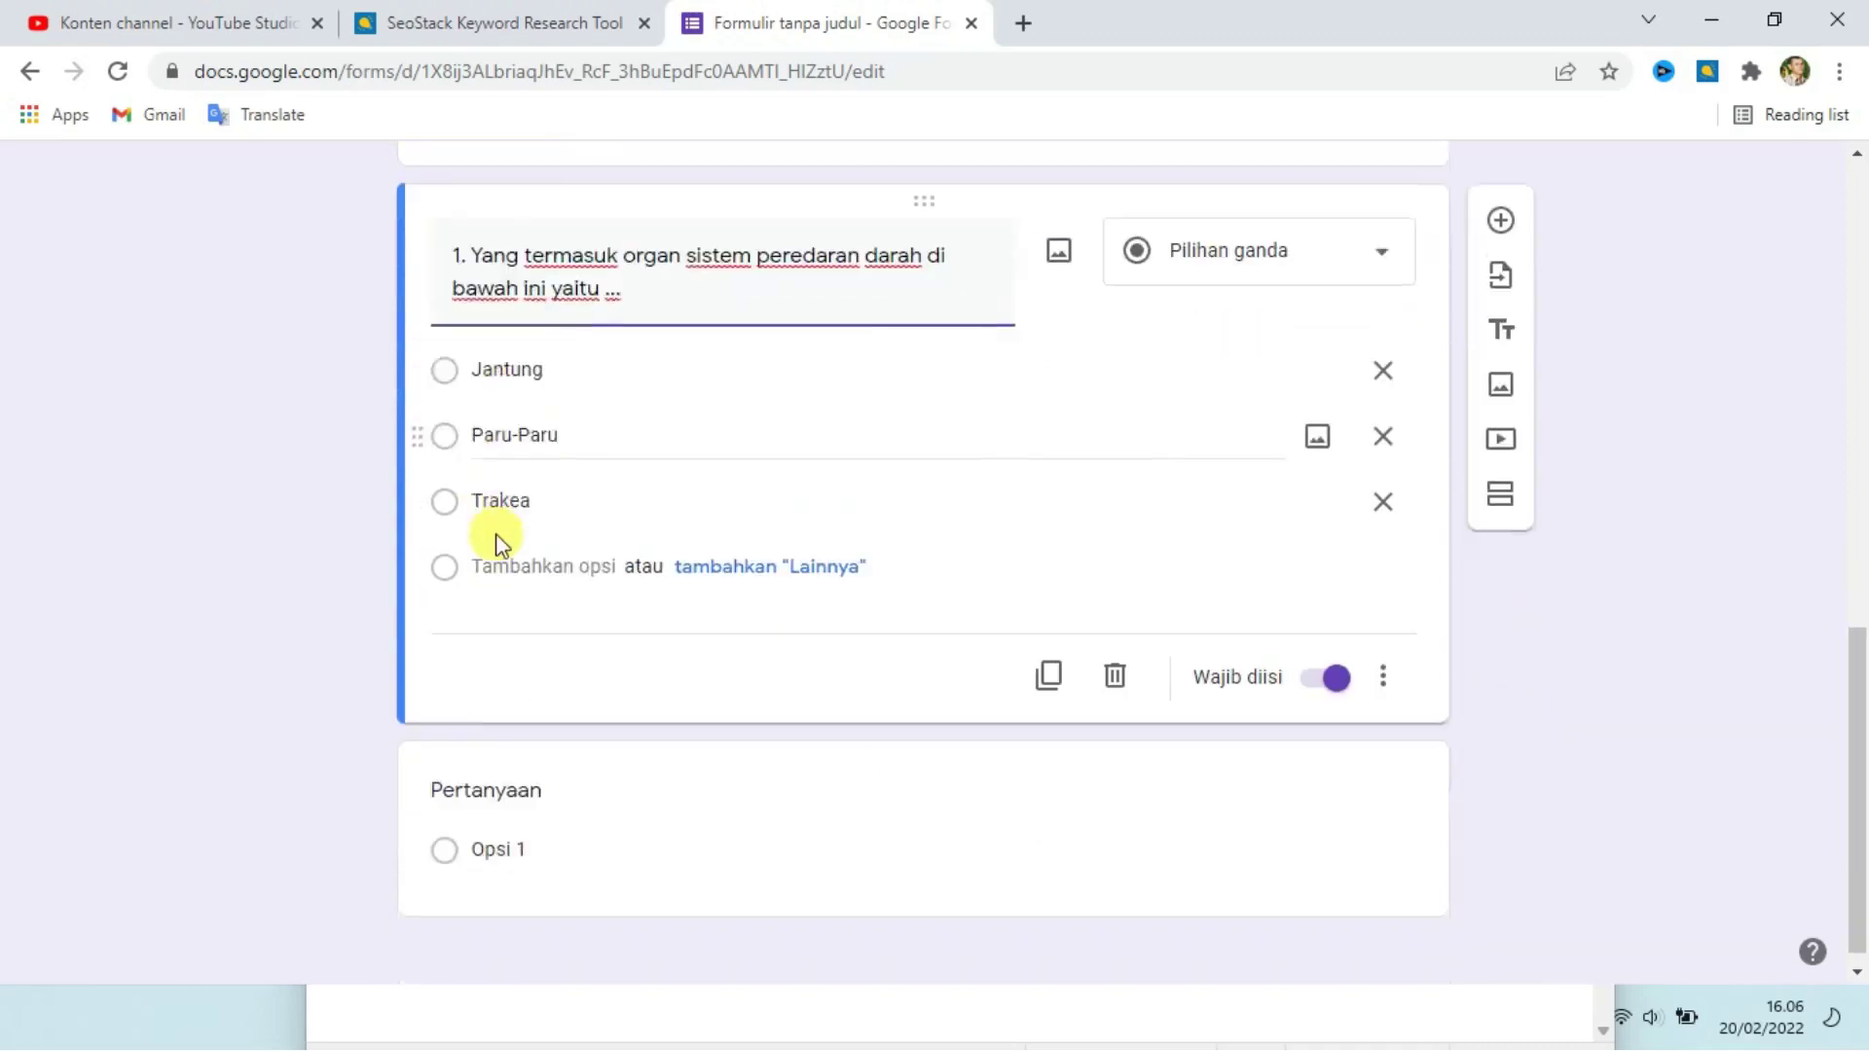
# Enter "2. Sel darah ... berfungsi untuk mengangkut oksigen ke seluruh tubuh." as the text of the empty question.
pyautogui.click(560, 789)
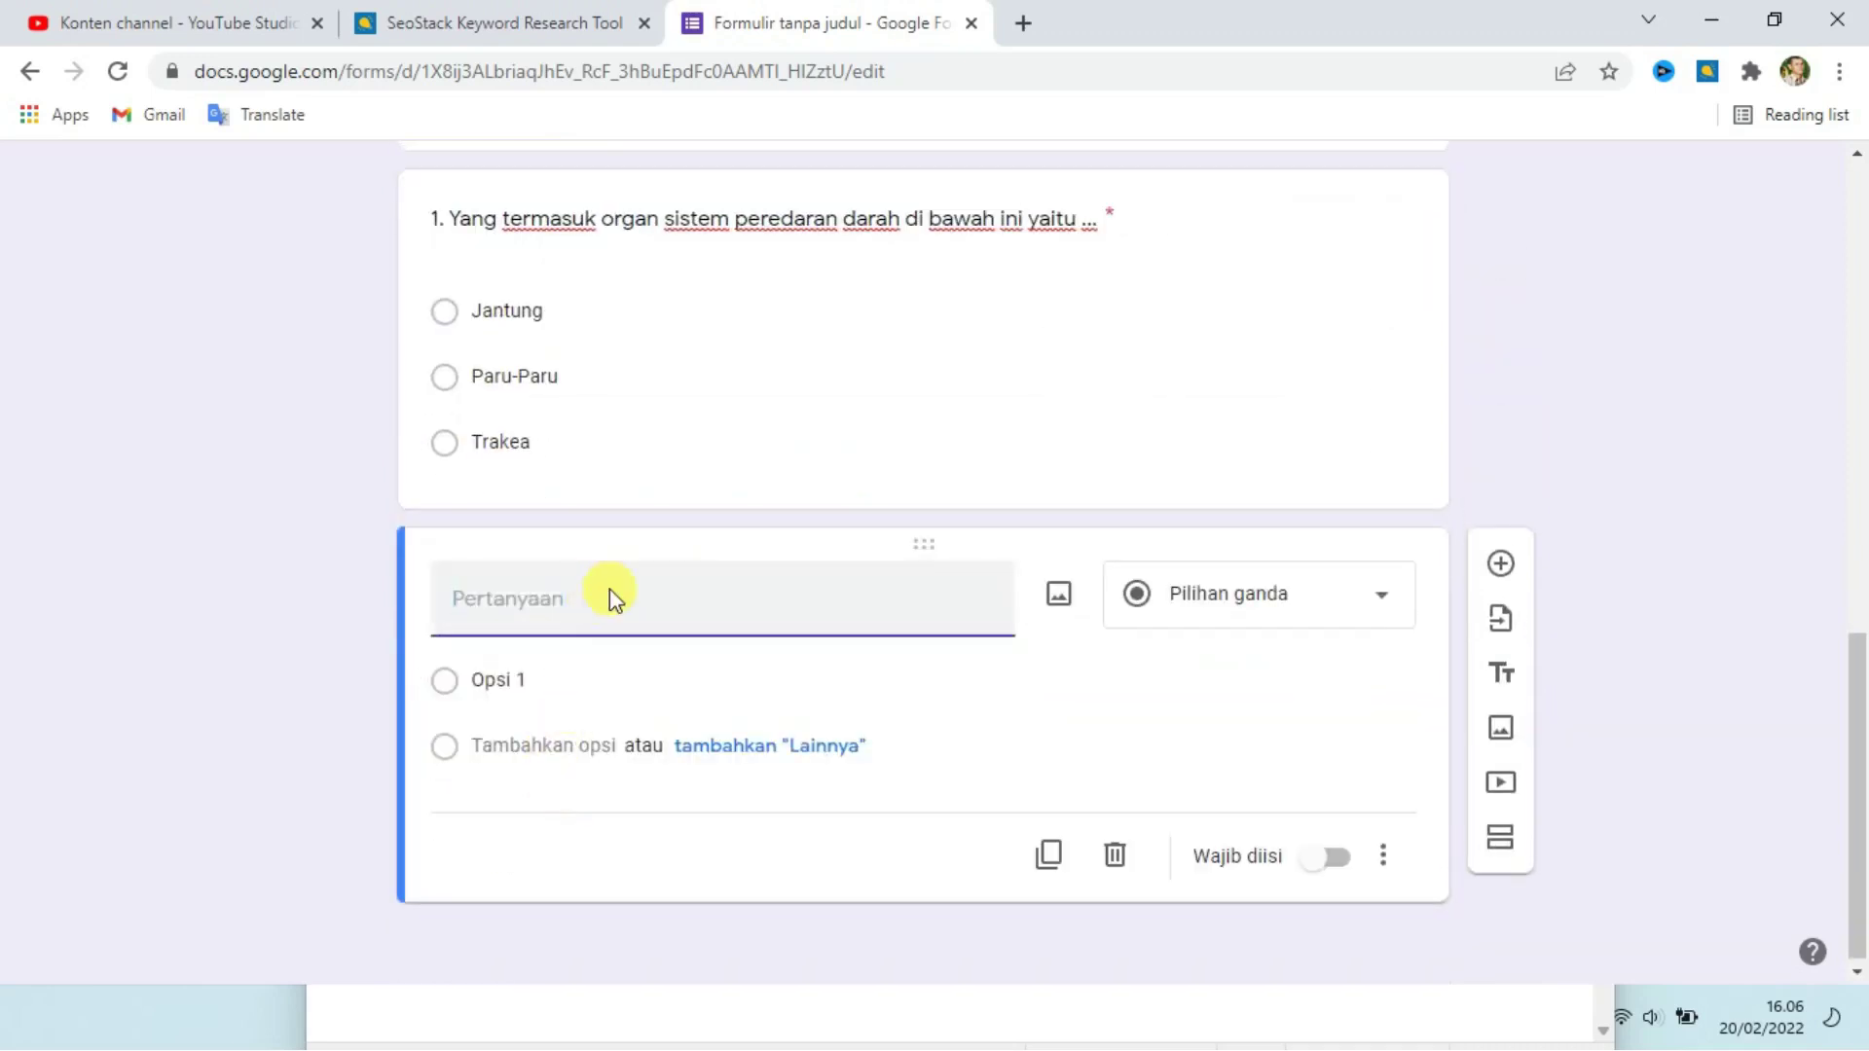
pyautogui.write('2. ')
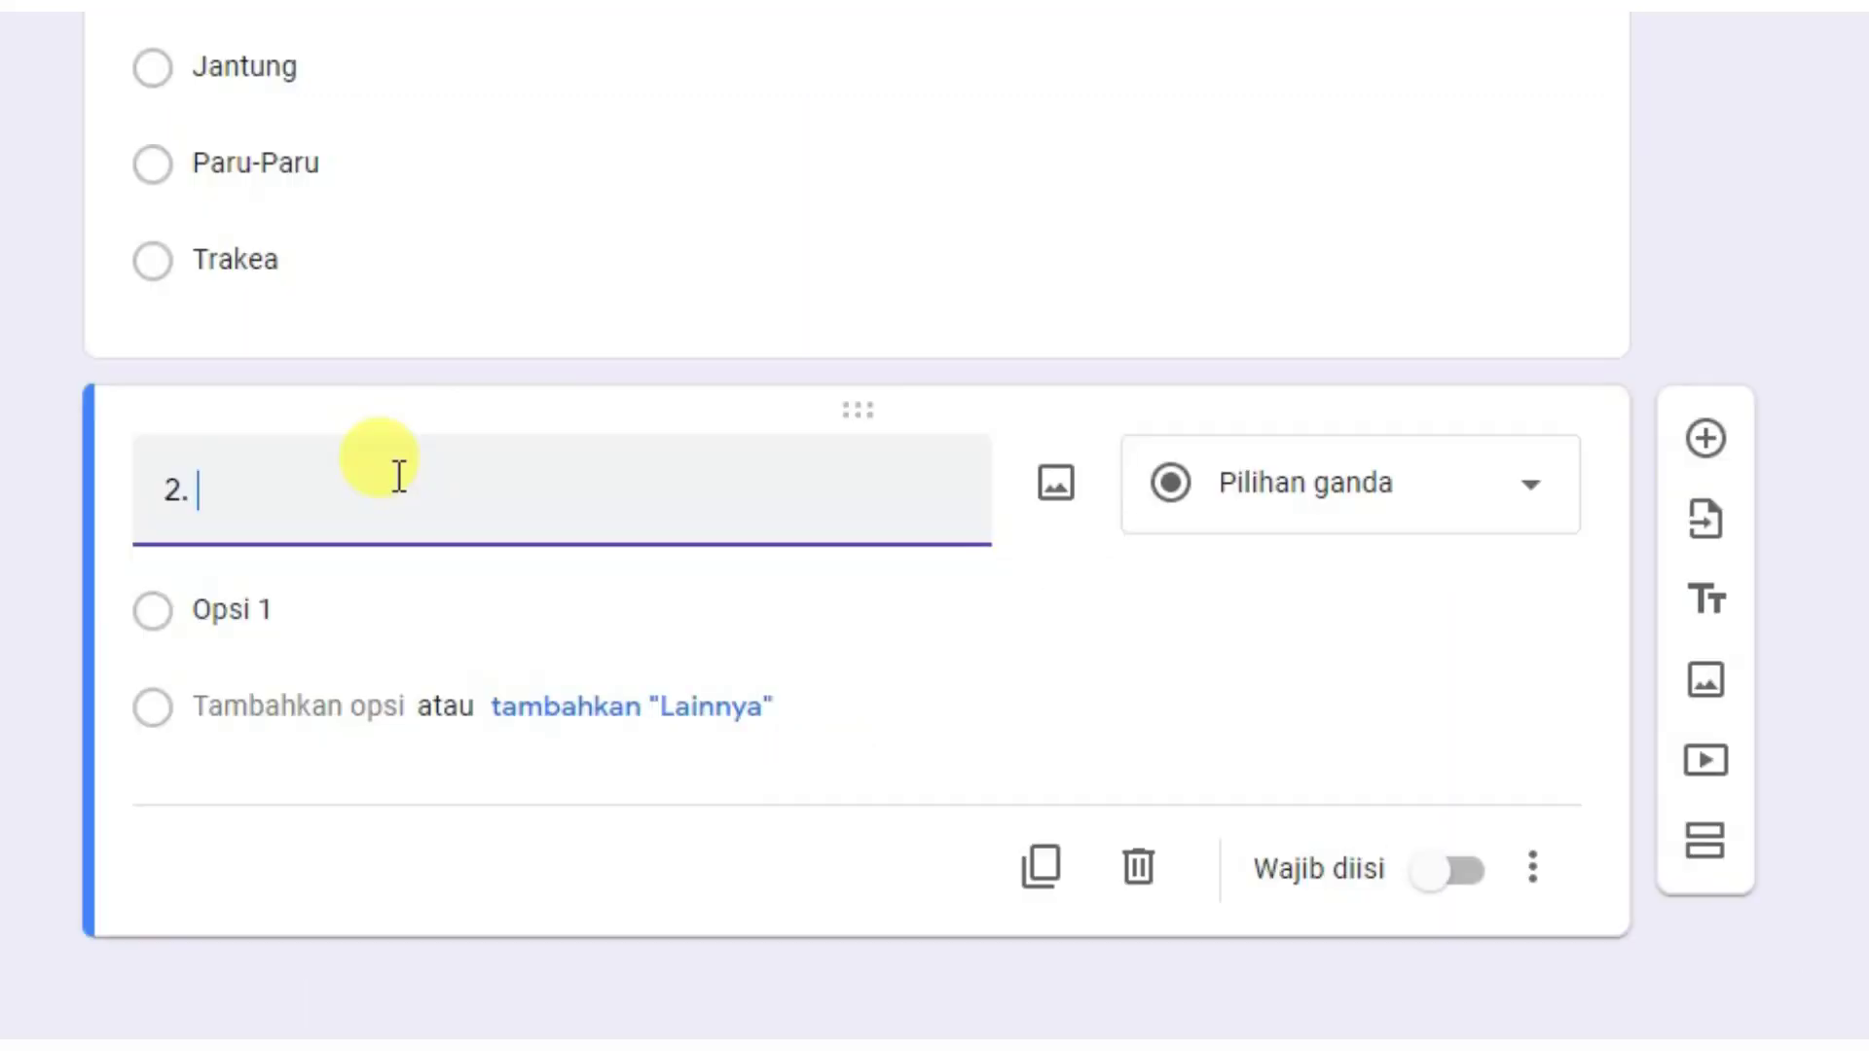
pyautogui.write('Sel darah ... berfungsi ')
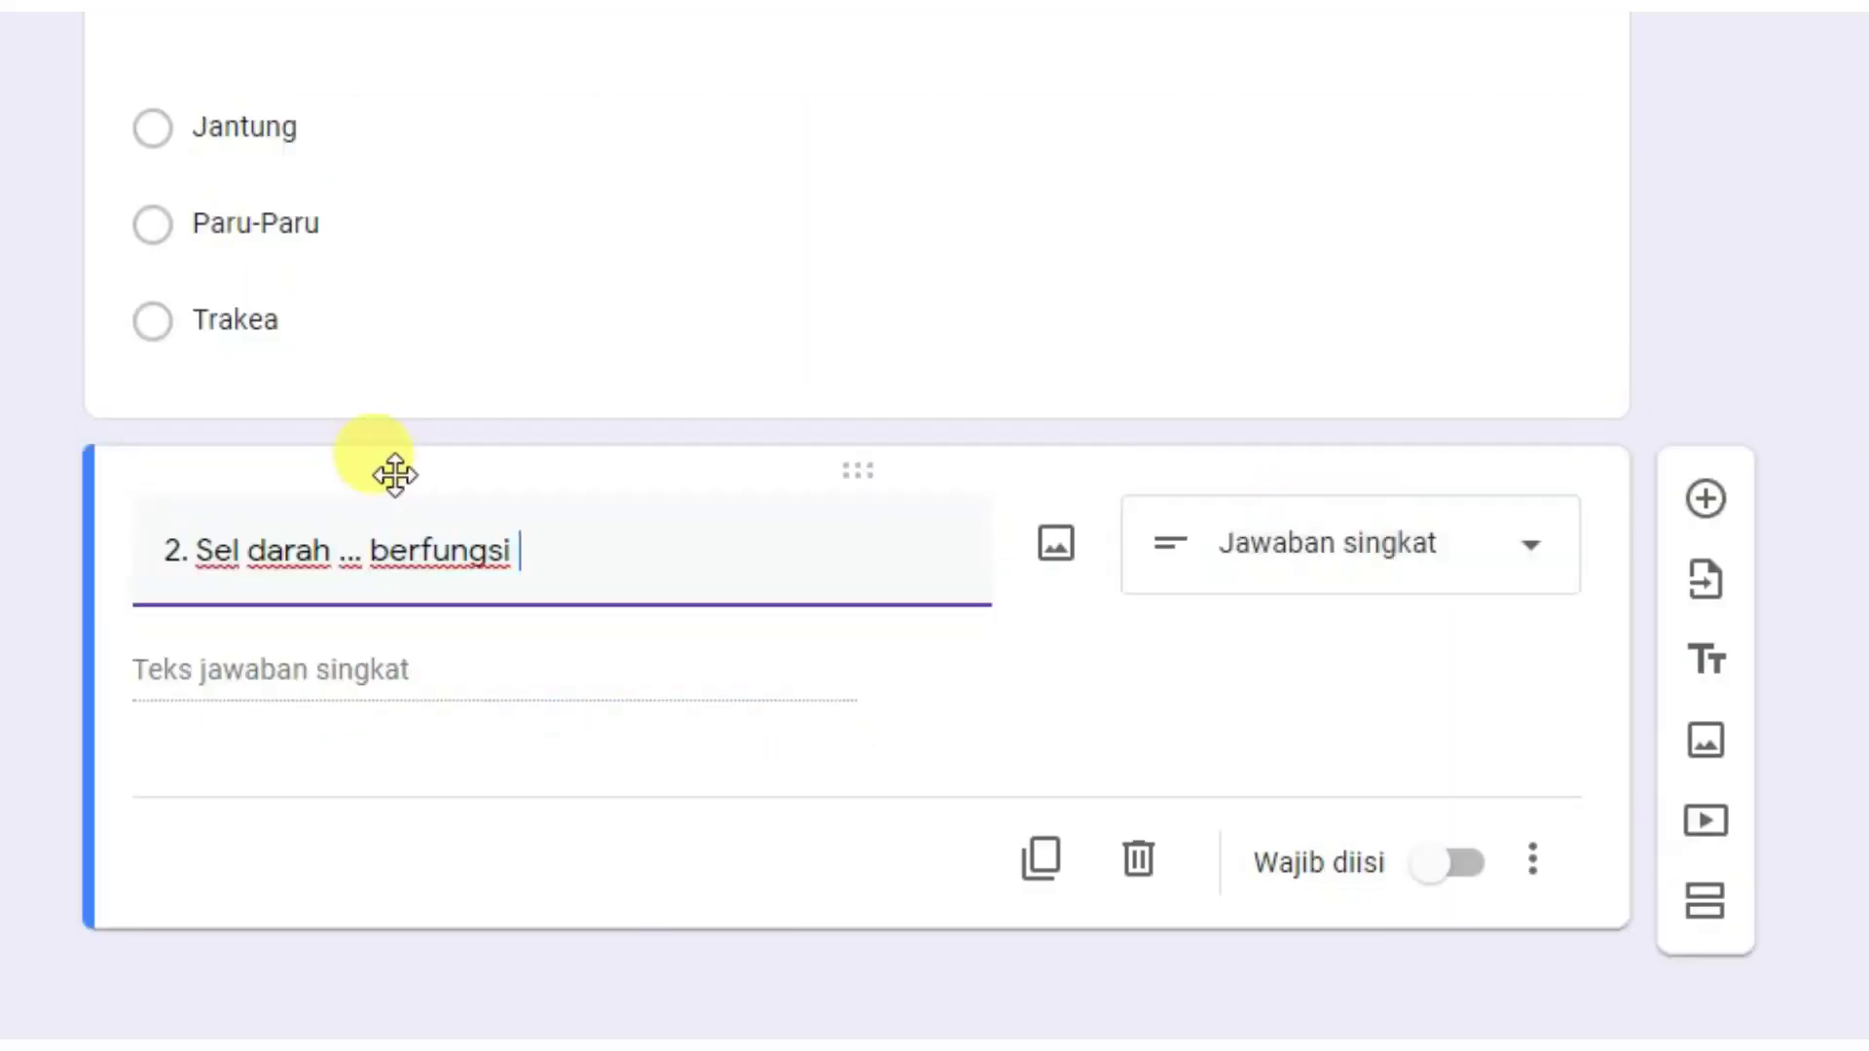
pyautogui.write('untuk mengangkut oksi')
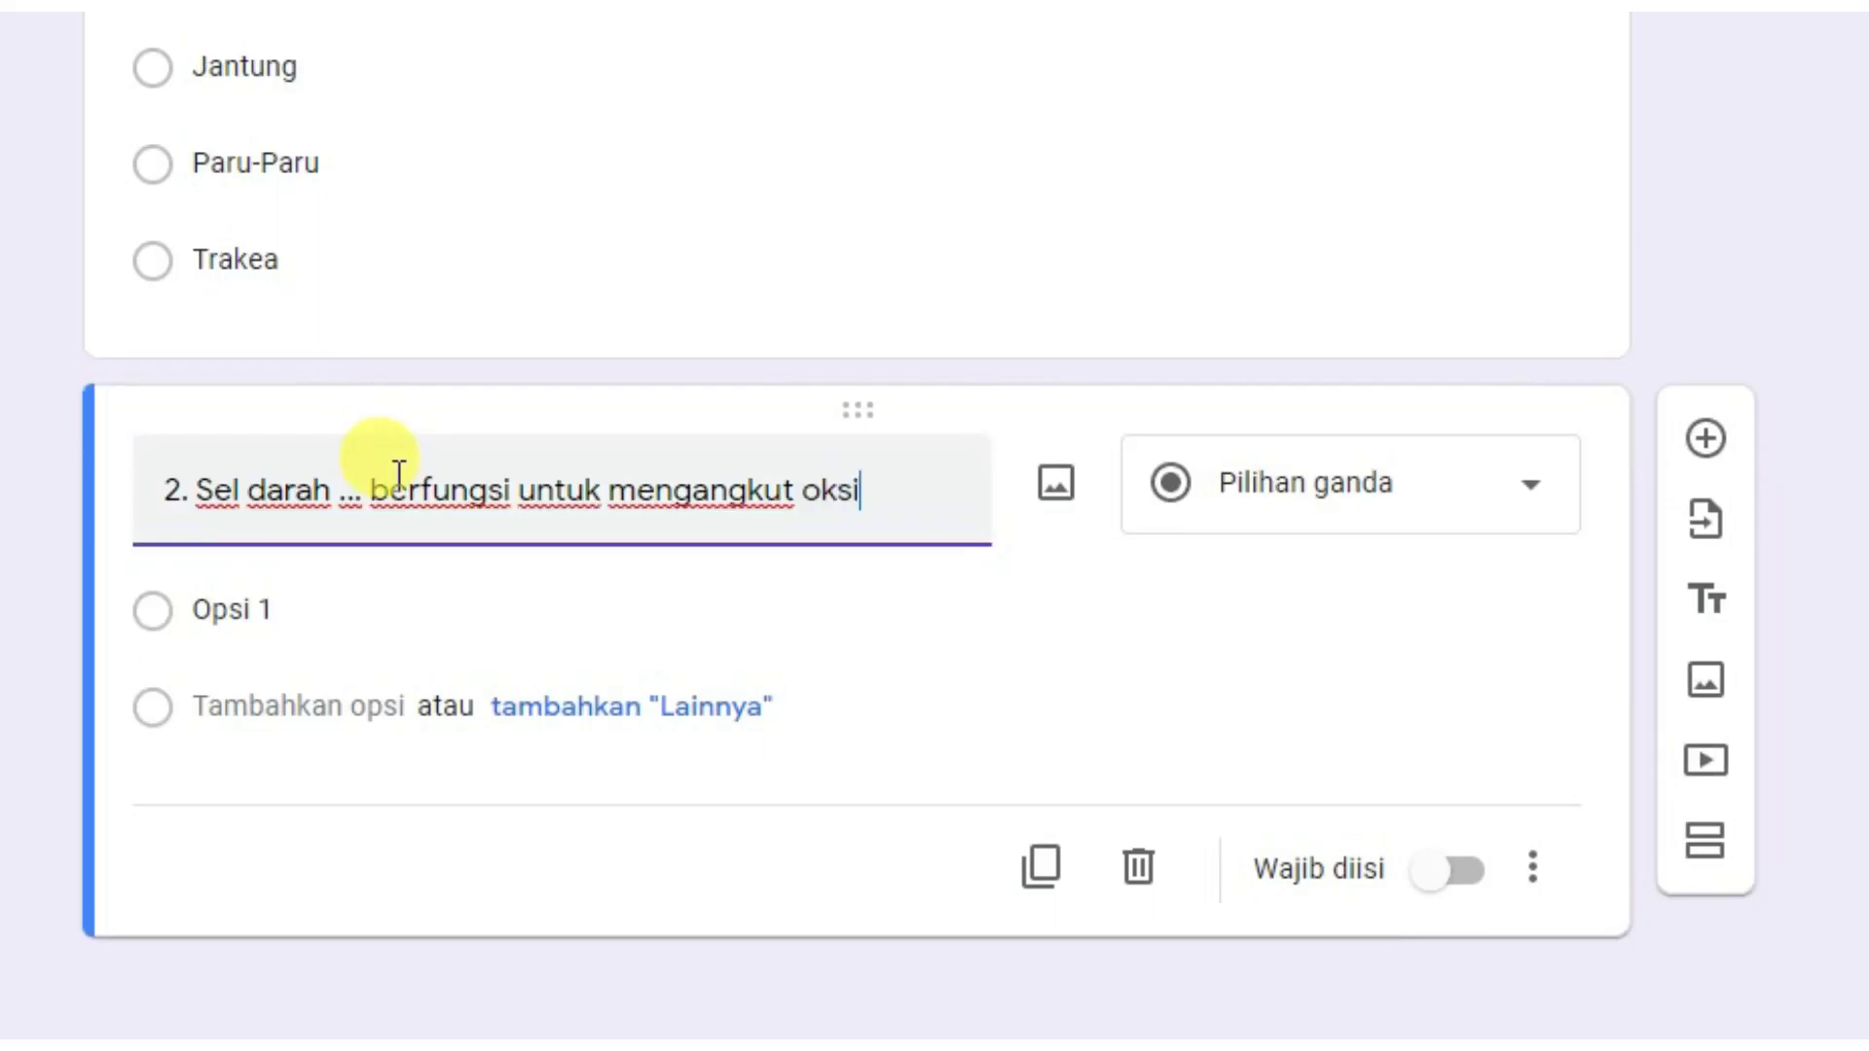
pyautogui.write('gen ke seluruh tubuh.')
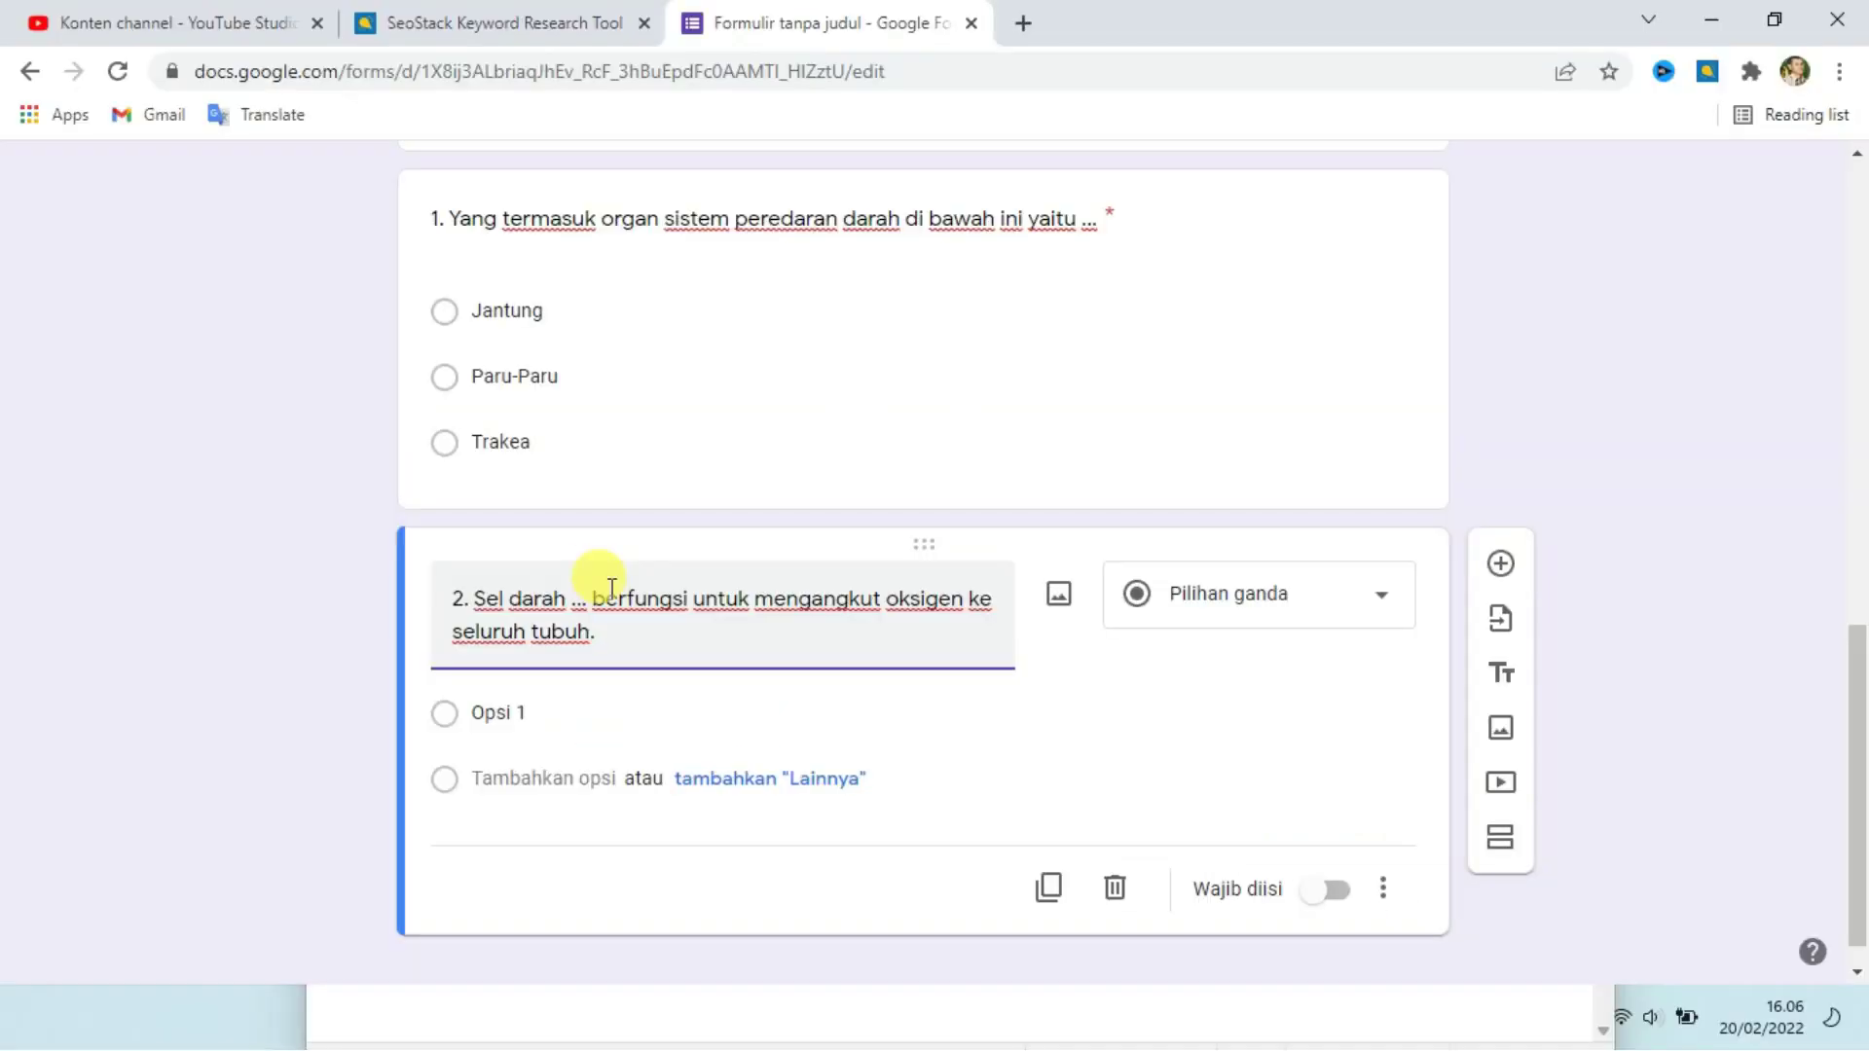
# Change question 2 to the Jawaban singkat type and make it required.
pyautogui.click(1353, 598)
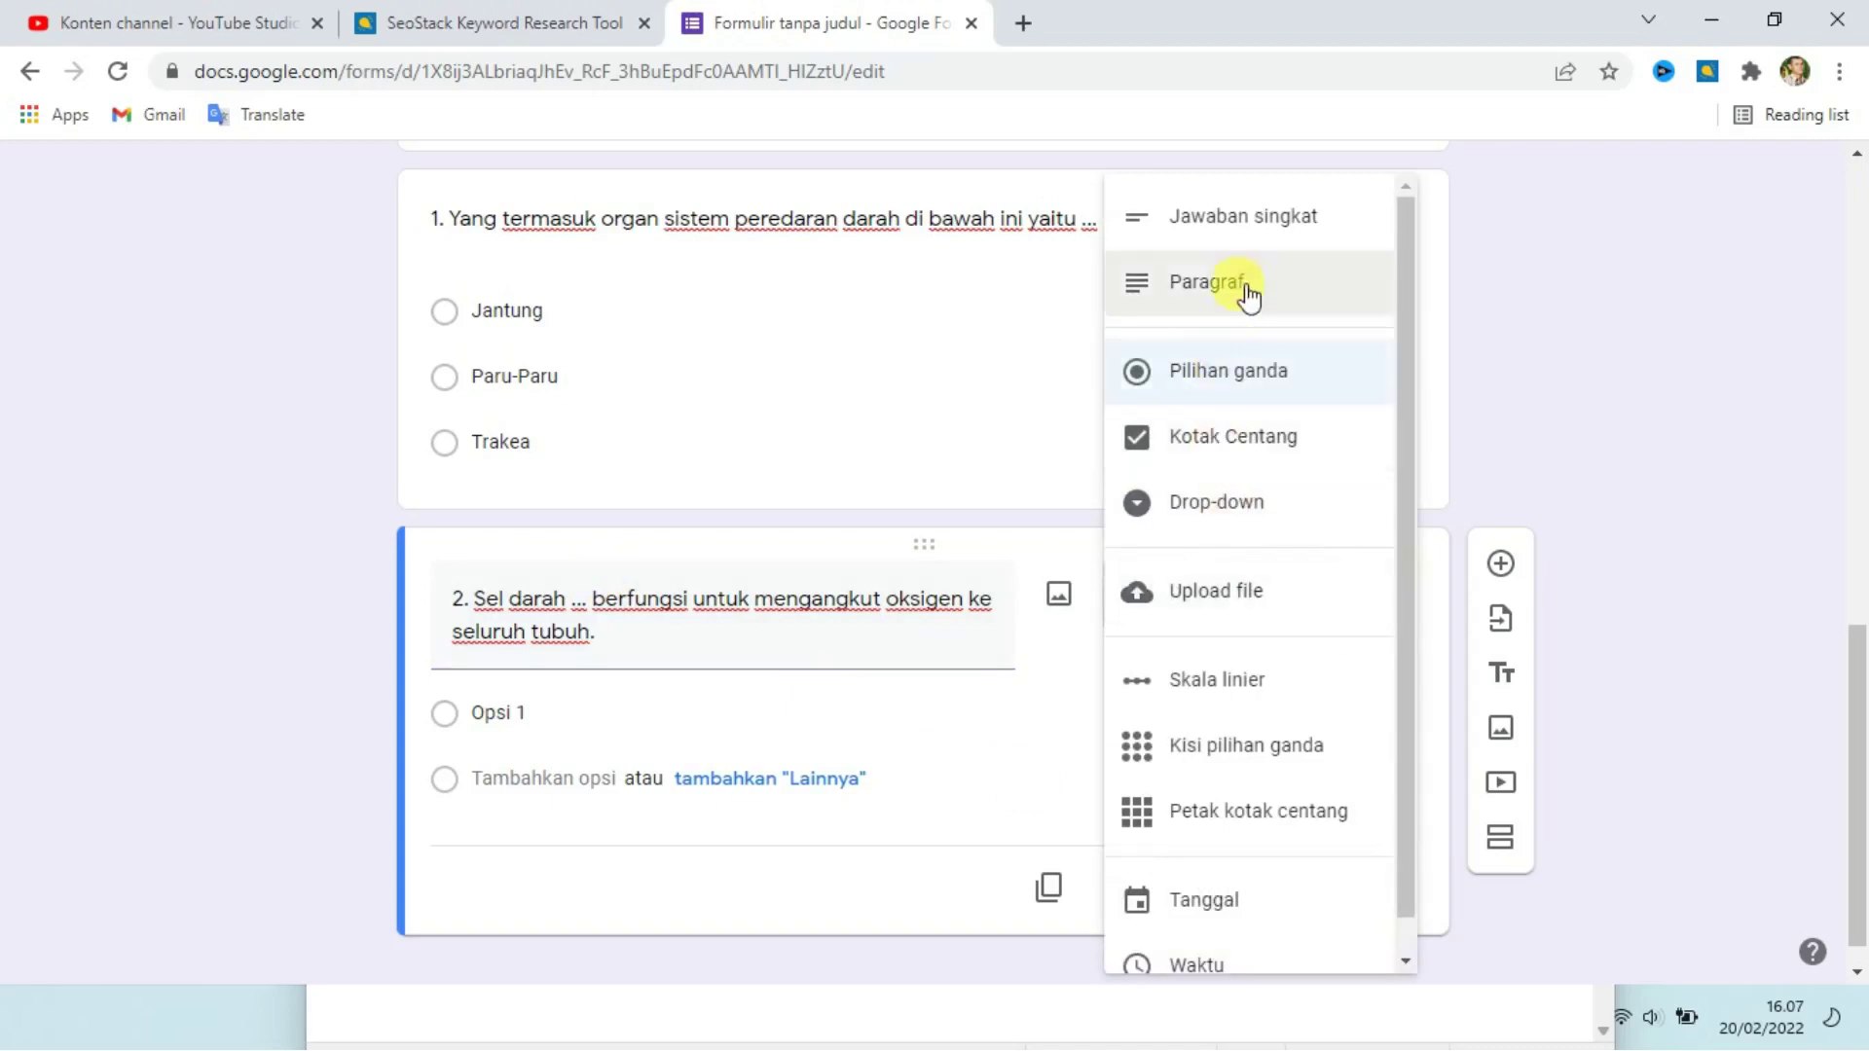
pyautogui.click(1277, 237)
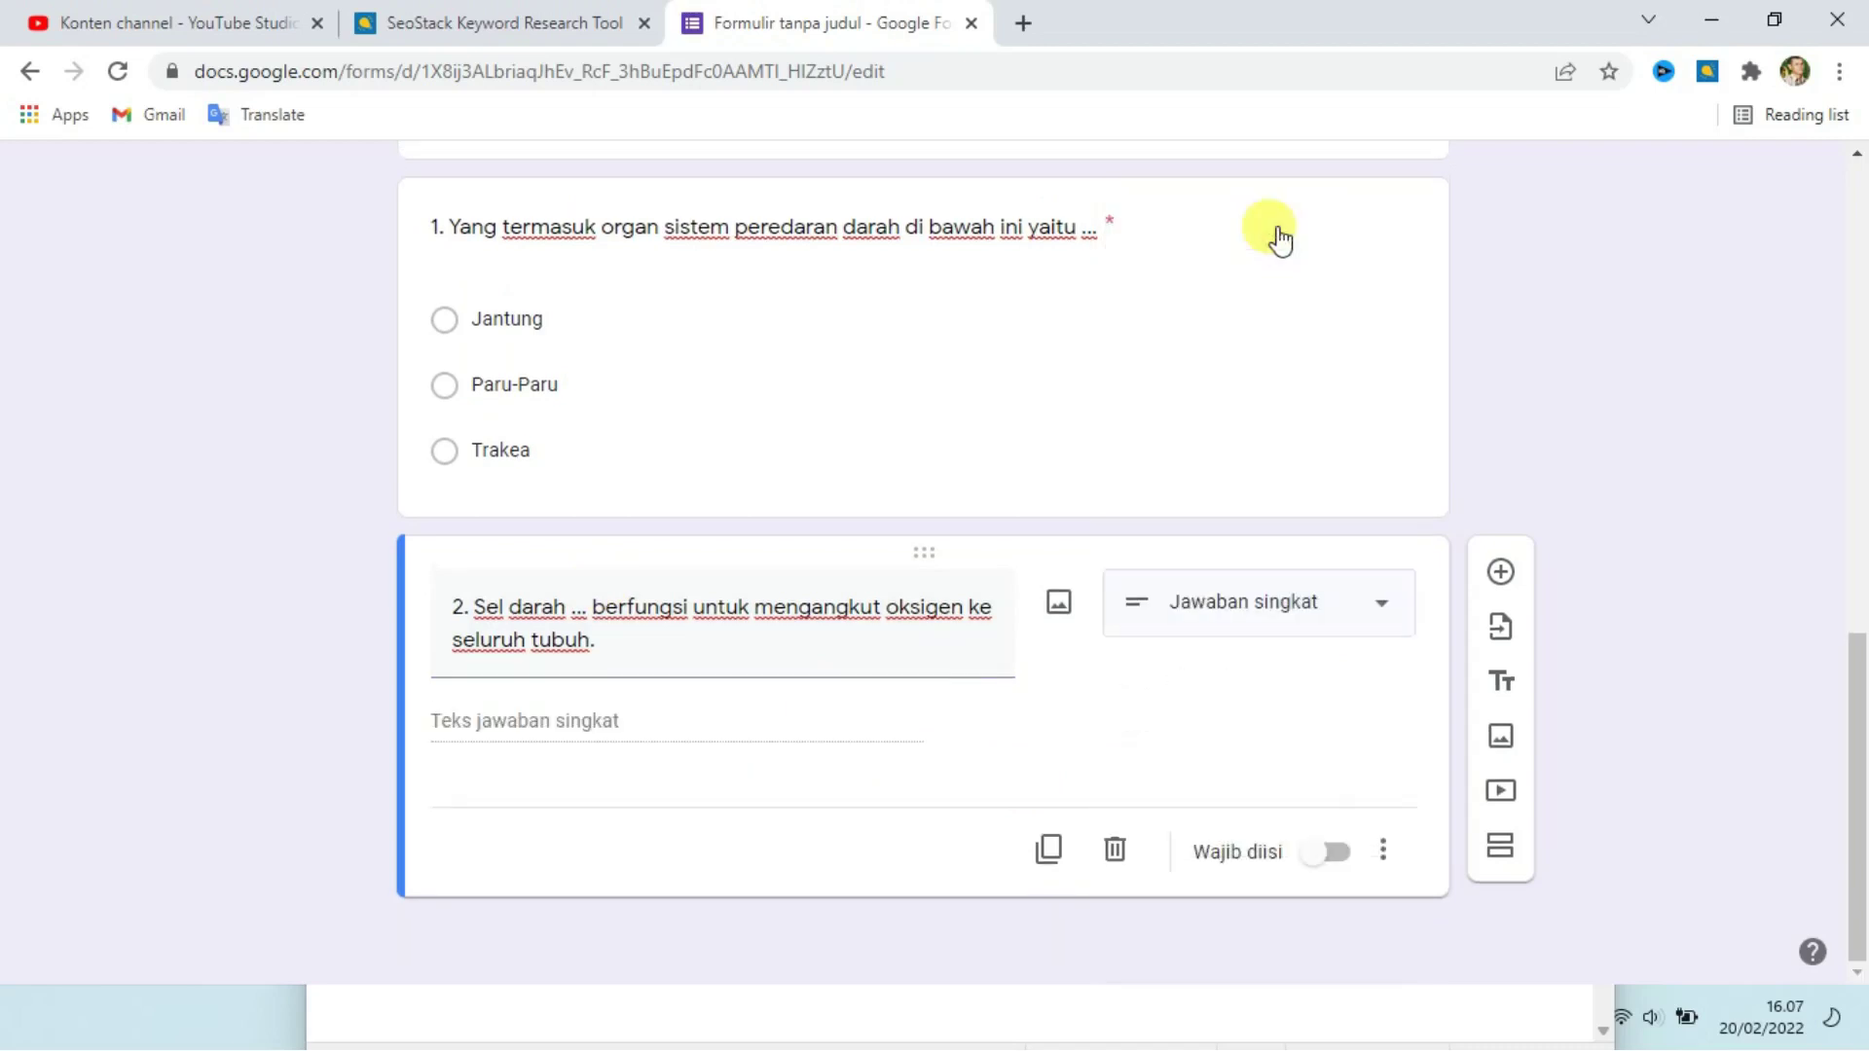
pyautogui.click(1330, 853)
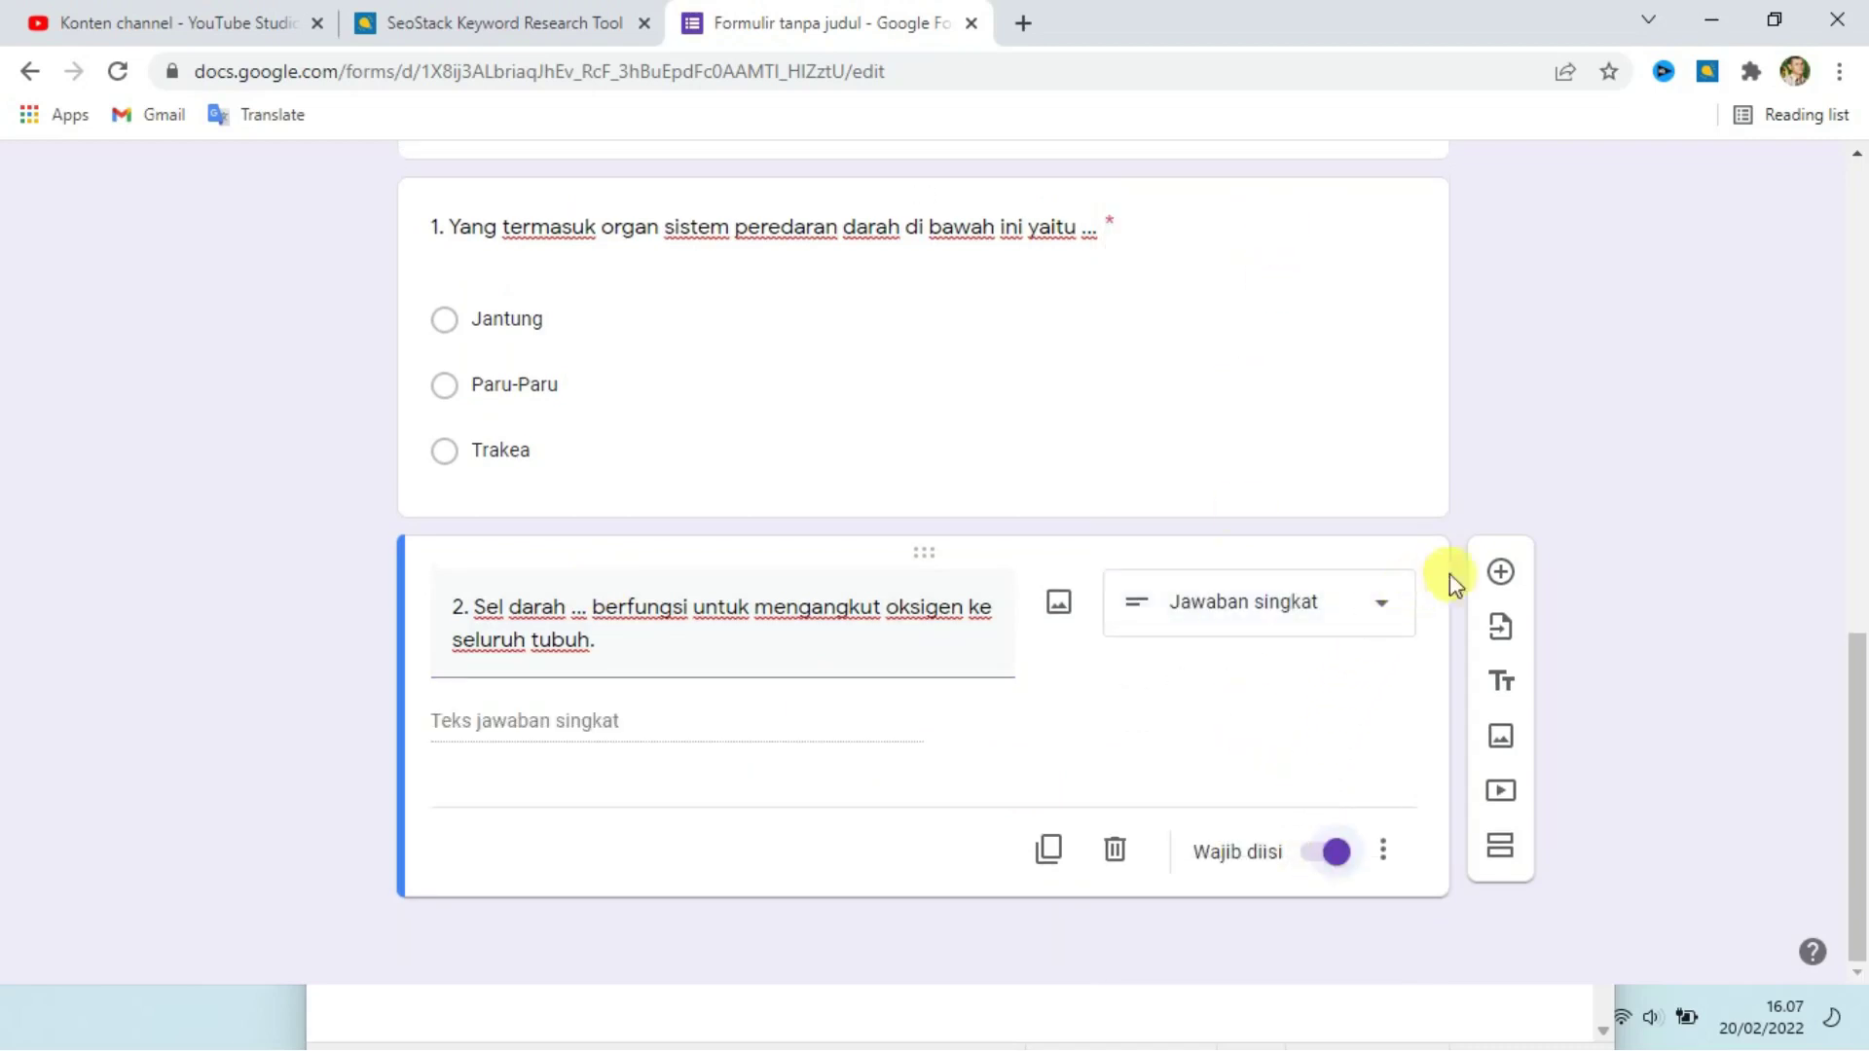
# Add a question after question 2 reading "3. Di bawah ini adalah yang termasuk ke dalam sistem pernapasan adalah ...".
pyautogui.click(1502, 571)
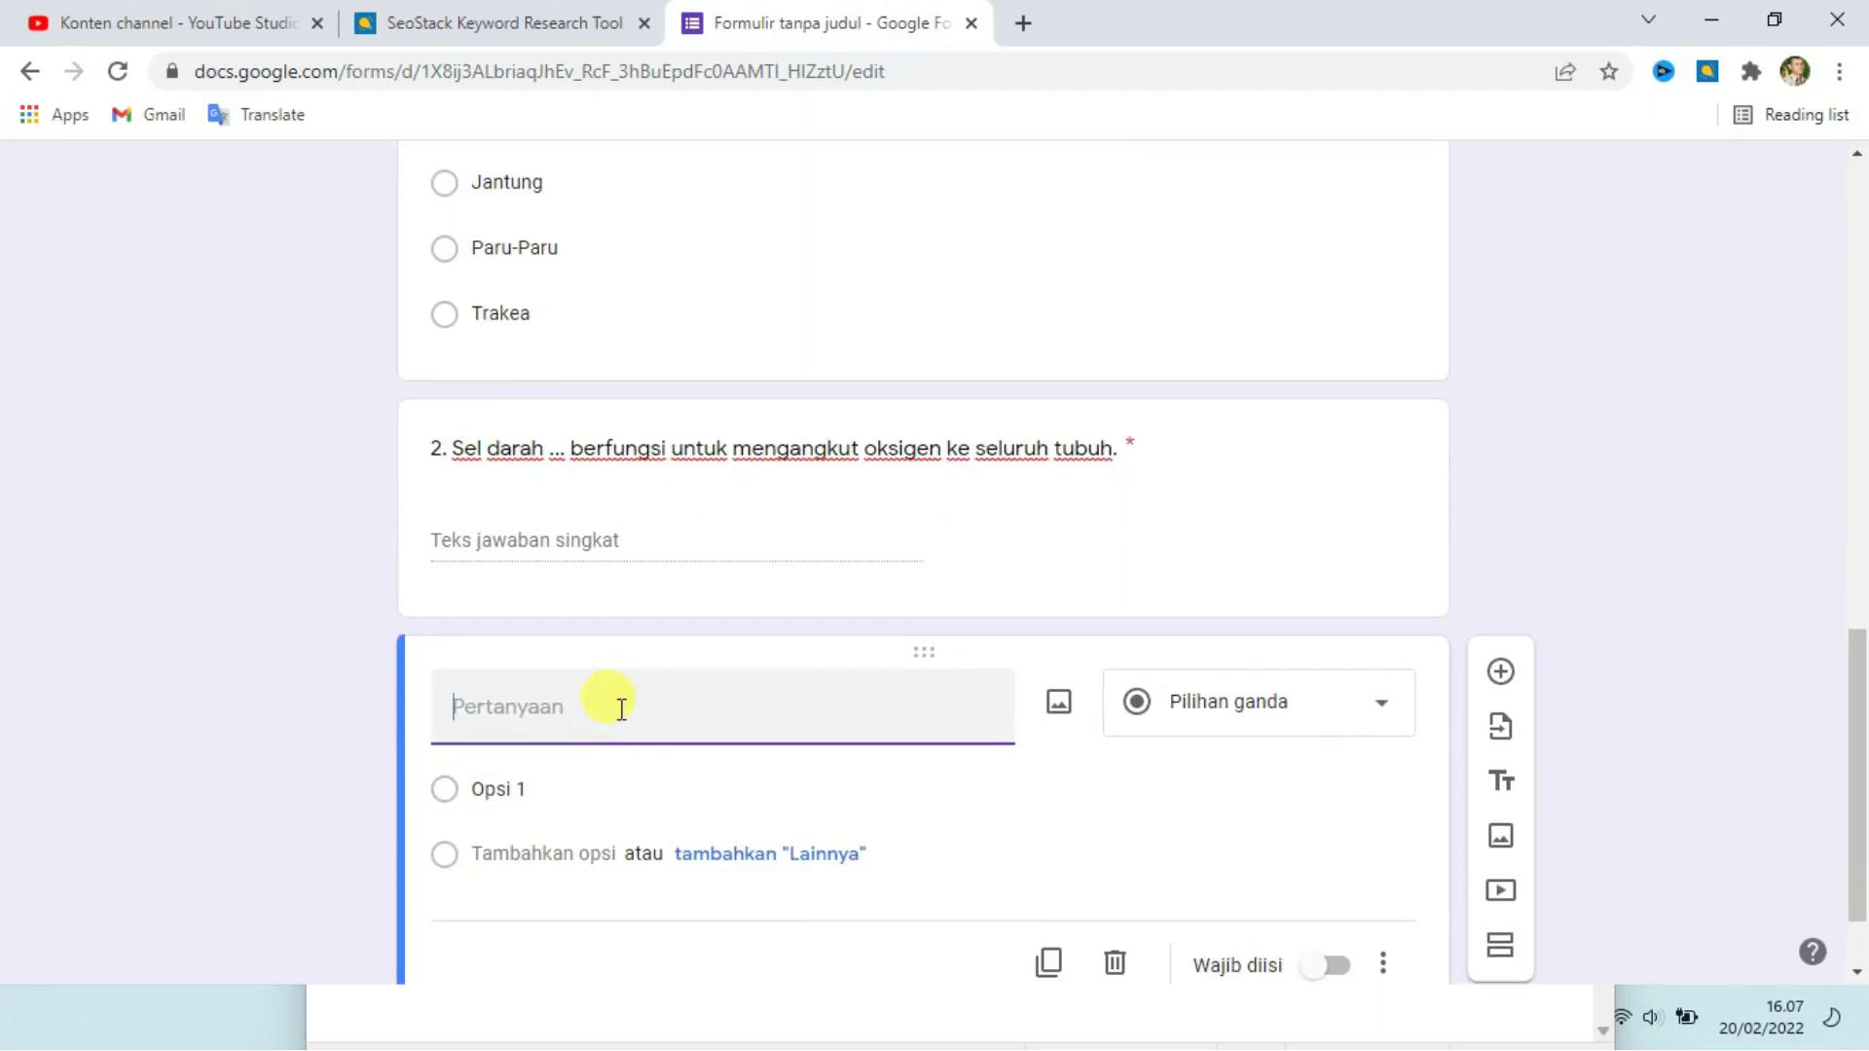
pyautogui.write('3. ')
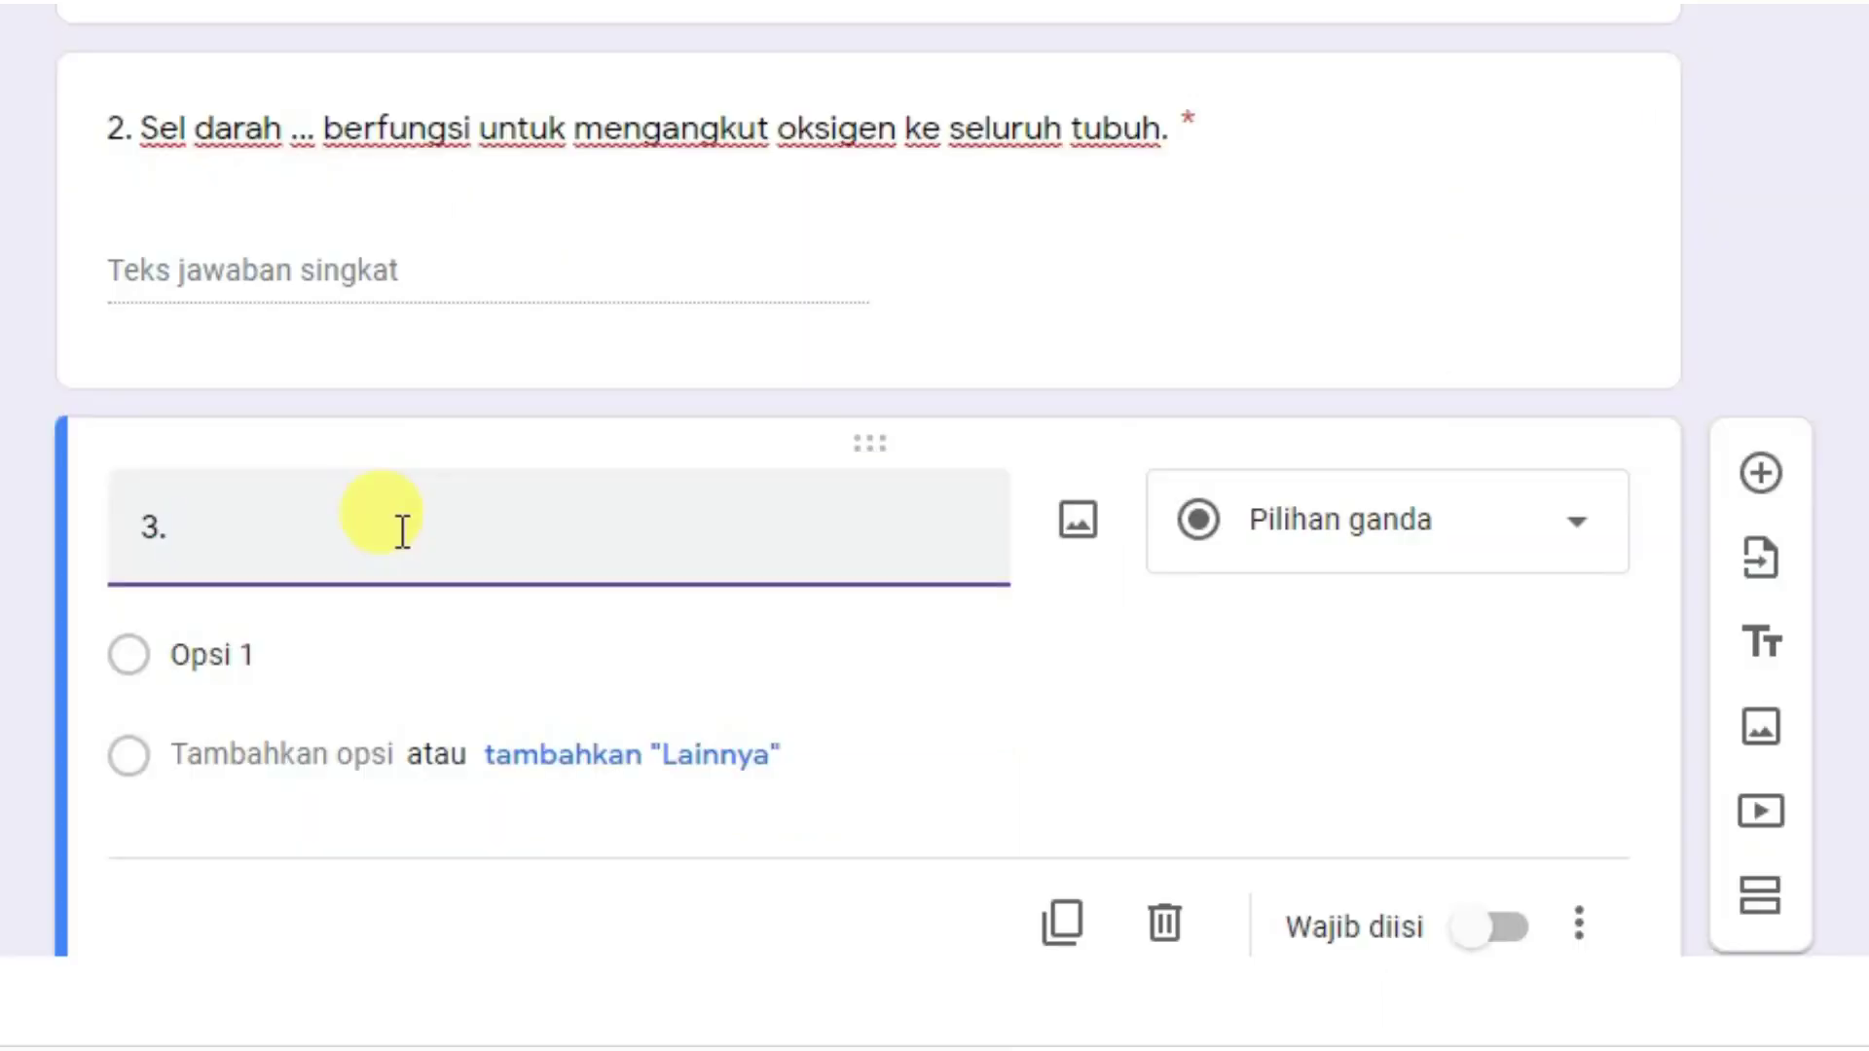
pyautogui.write('Pilih jawab')
pyautogui.hotkey('ctrl', 'BackSpace')
pyautogui.hotkey('ctrl', 'BackSpace')
pyautogui.write('D')
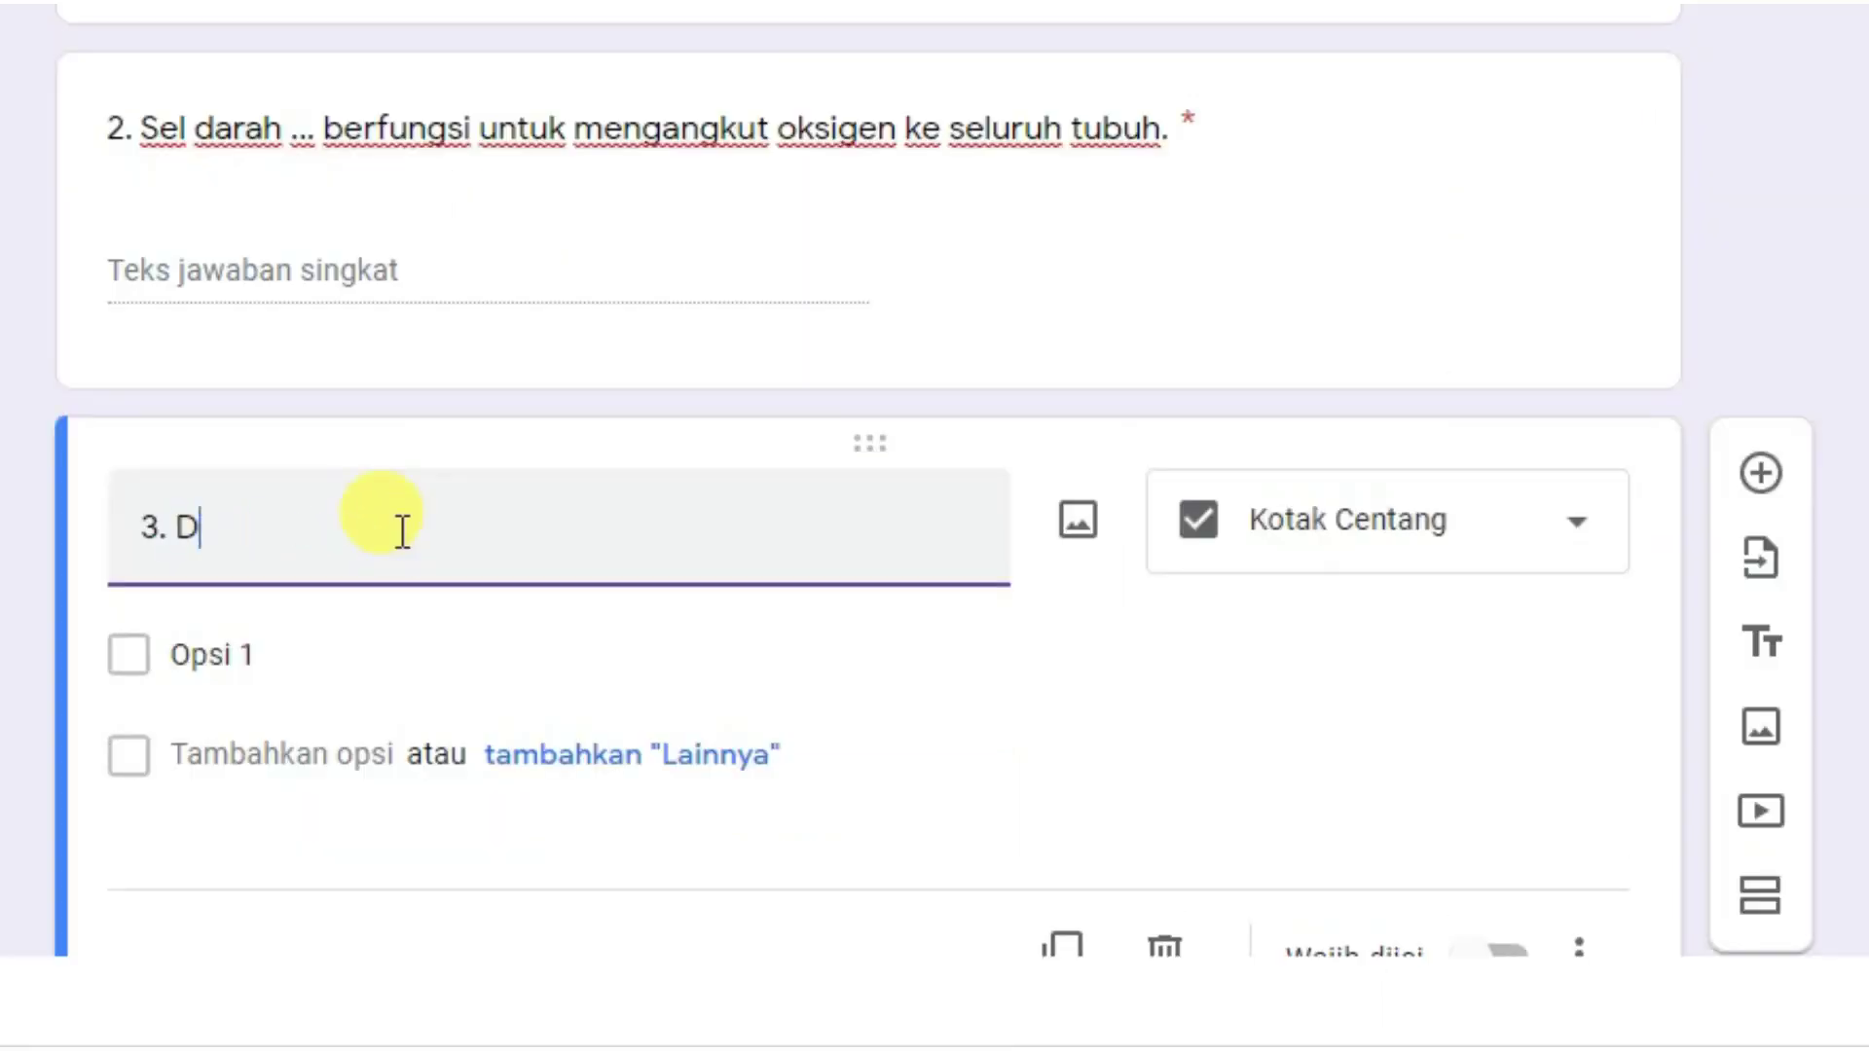
pyautogui.write('i bawah ini adalah orga')
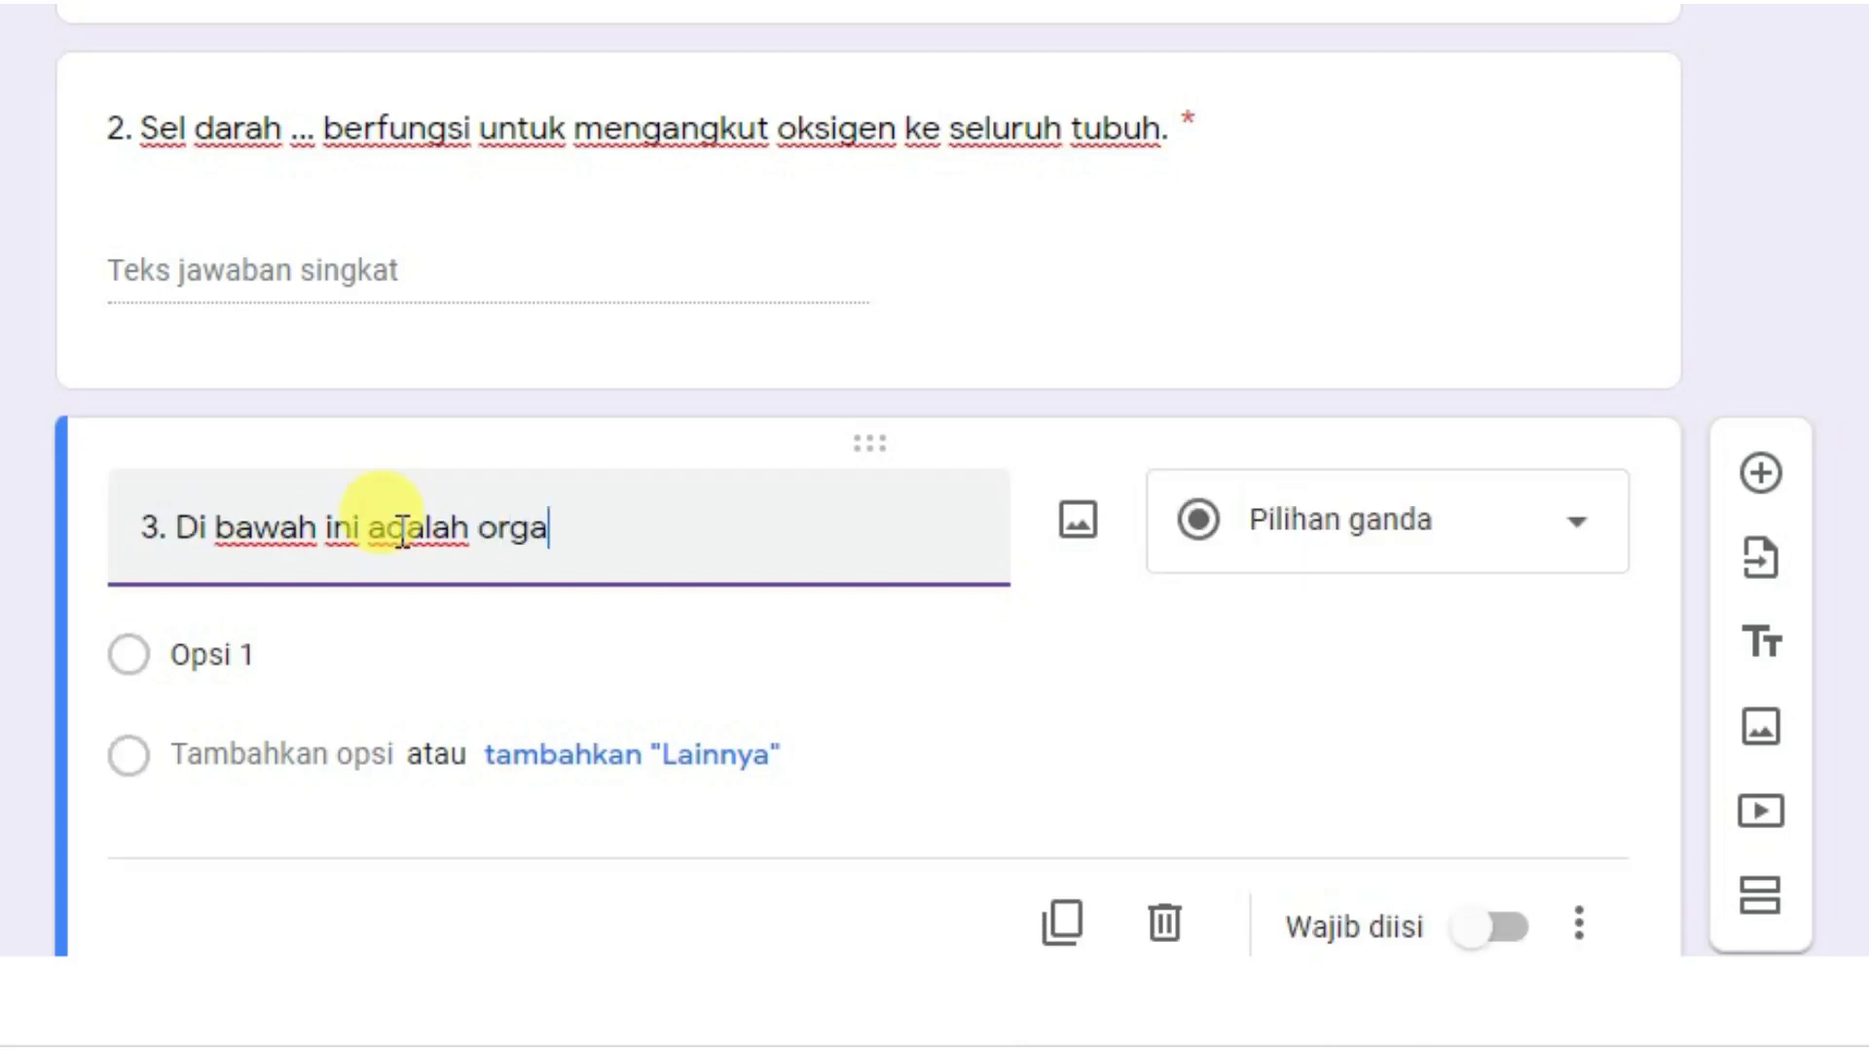
pyautogui.write('n')
pyautogui.hotkey('ctrl', 'BackSpace')
pyautogui.write('organ')
pyautogui.hotkey('ctrl', 'BackSpace')
pyautogui.write('yang termasuk ke dalam sistem resp')
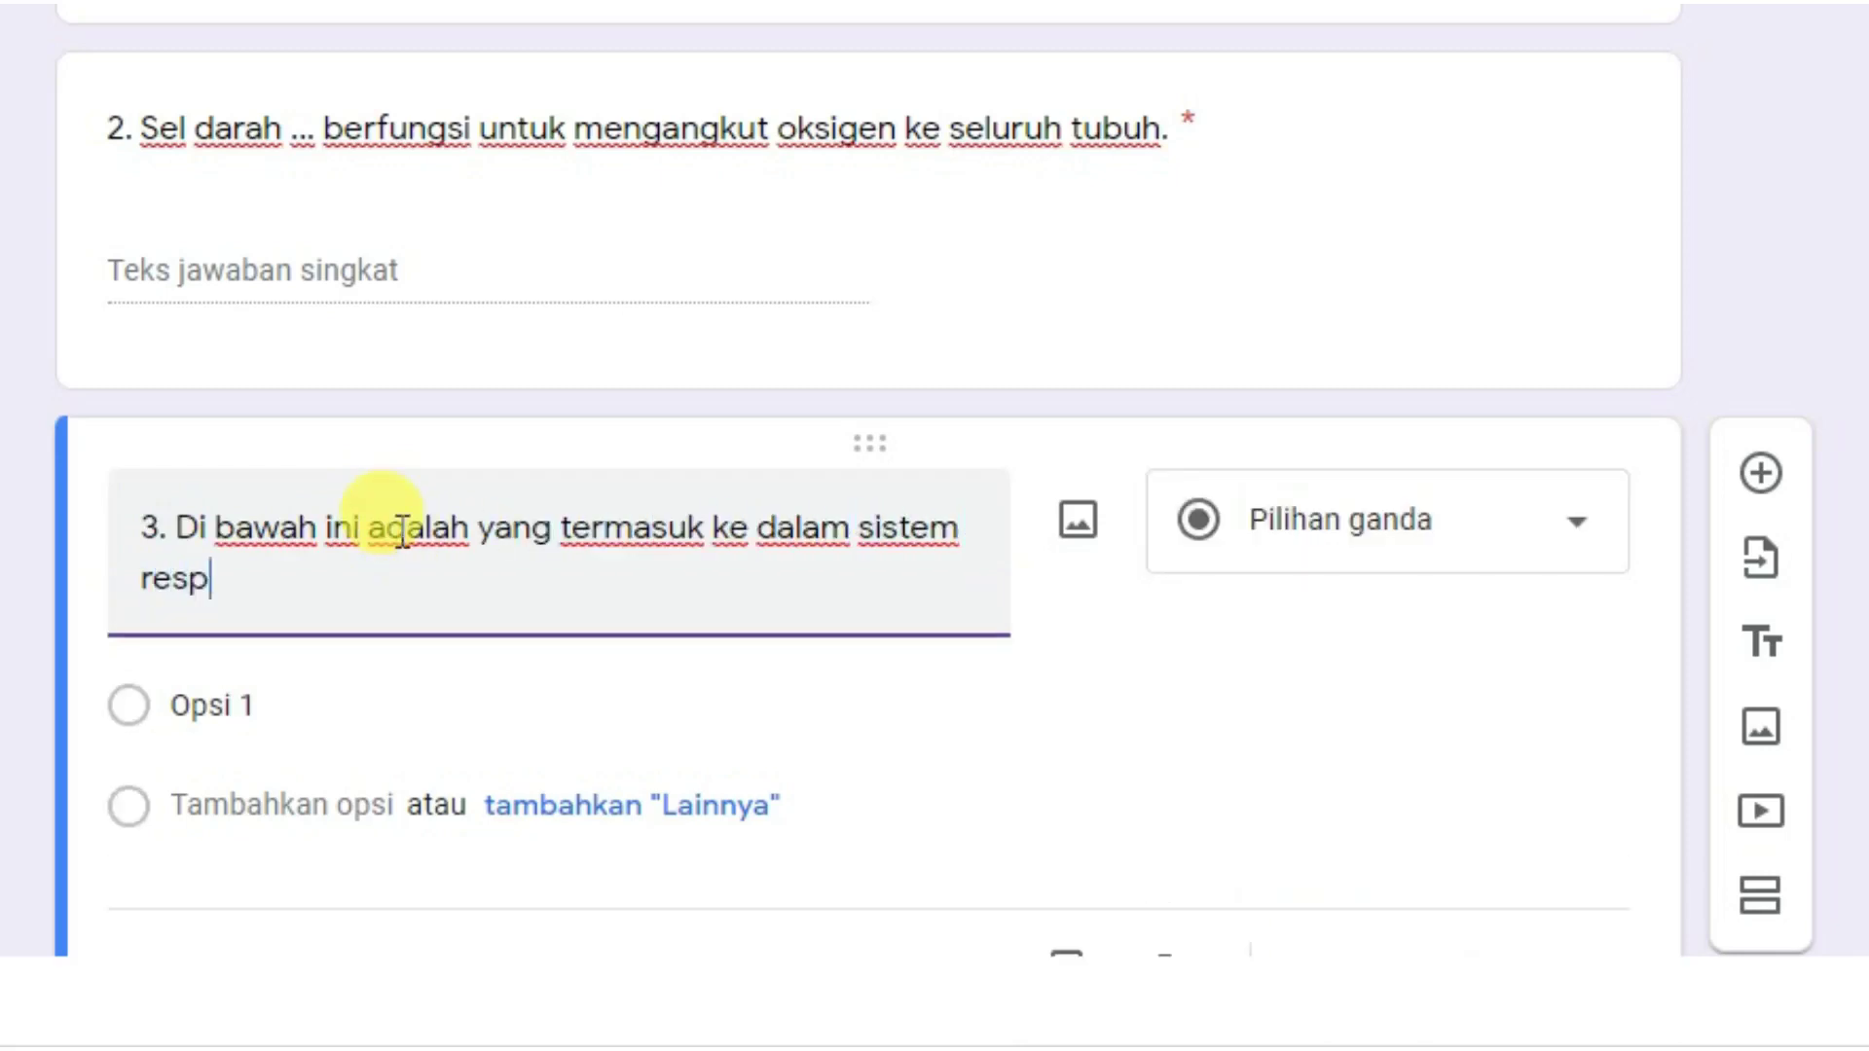
pyautogui.write('iras')
pyautogui.hotkey('ctrl', 'BackSpace')
pyautogui.write('pernap')
pyautogui.write('asan a')
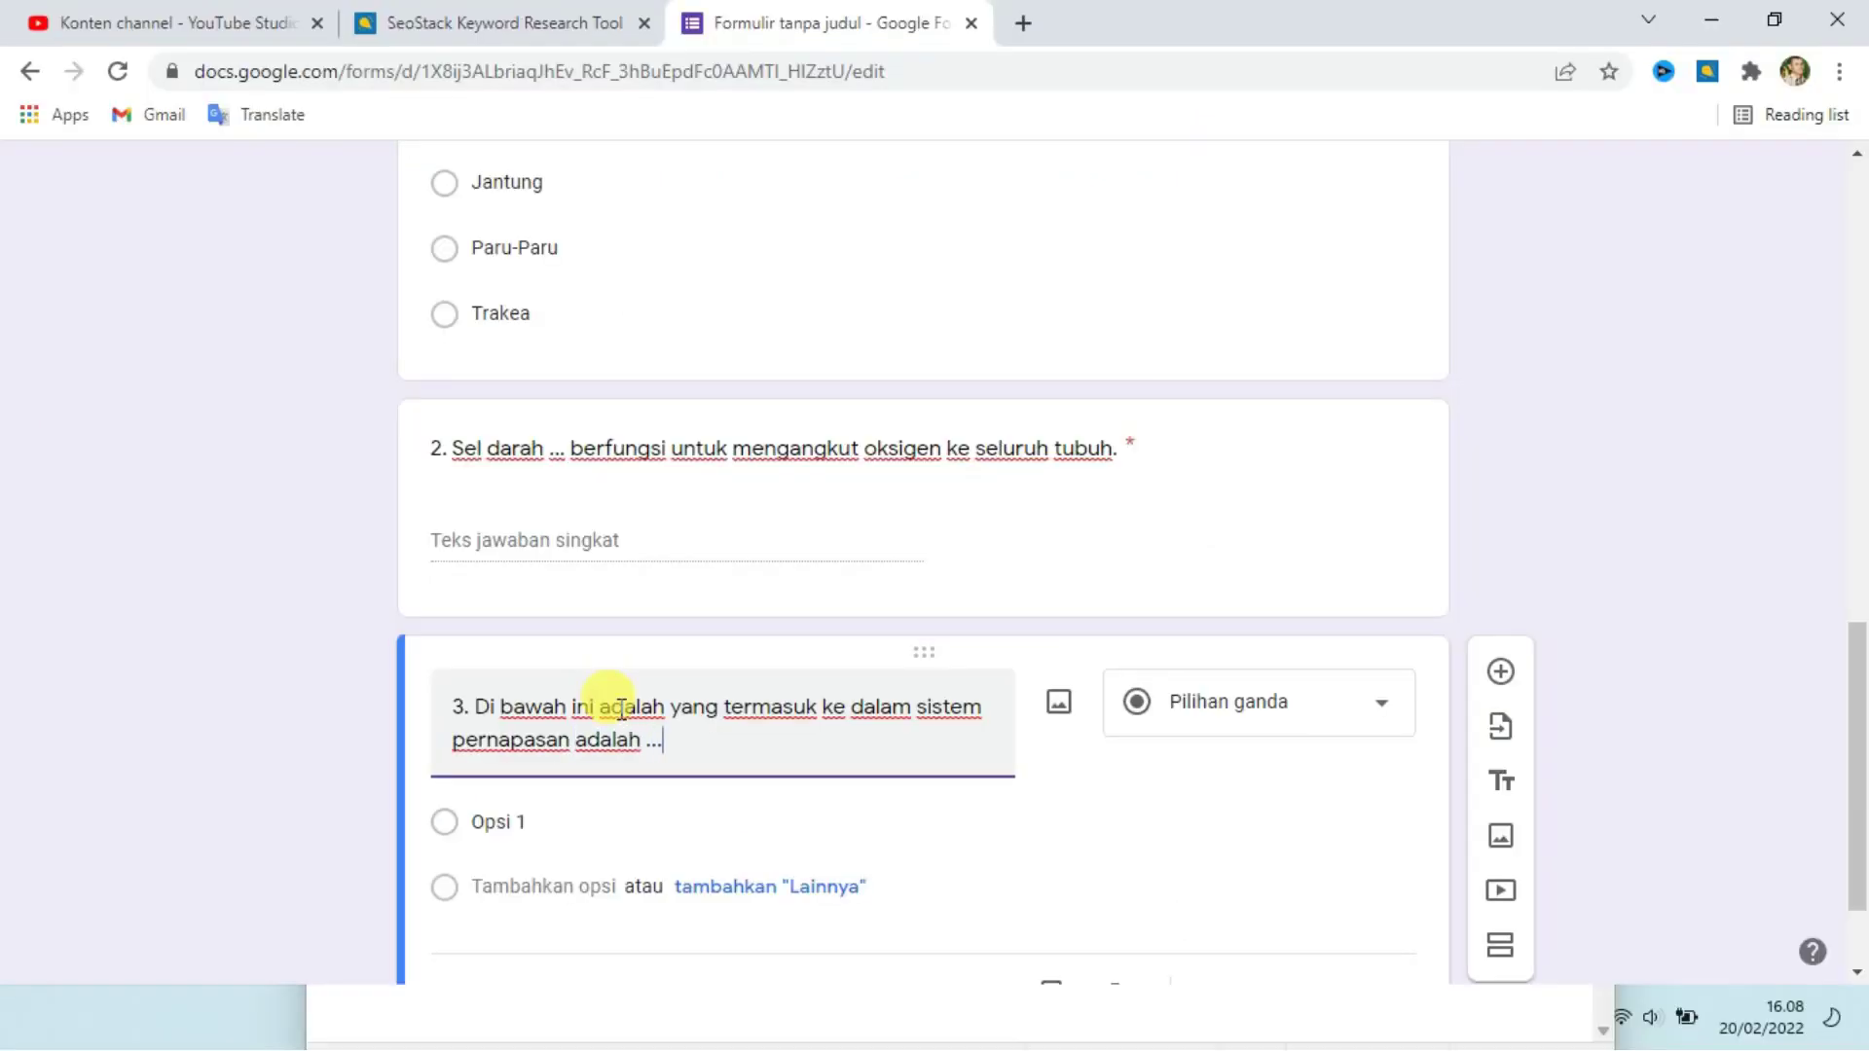
pyautogui.write('dalah ...')
# Show the description field on question 3 and fill it with "Pilih semua jawaban yang benar".
pyautogui.scroll(-2, 805, 743)
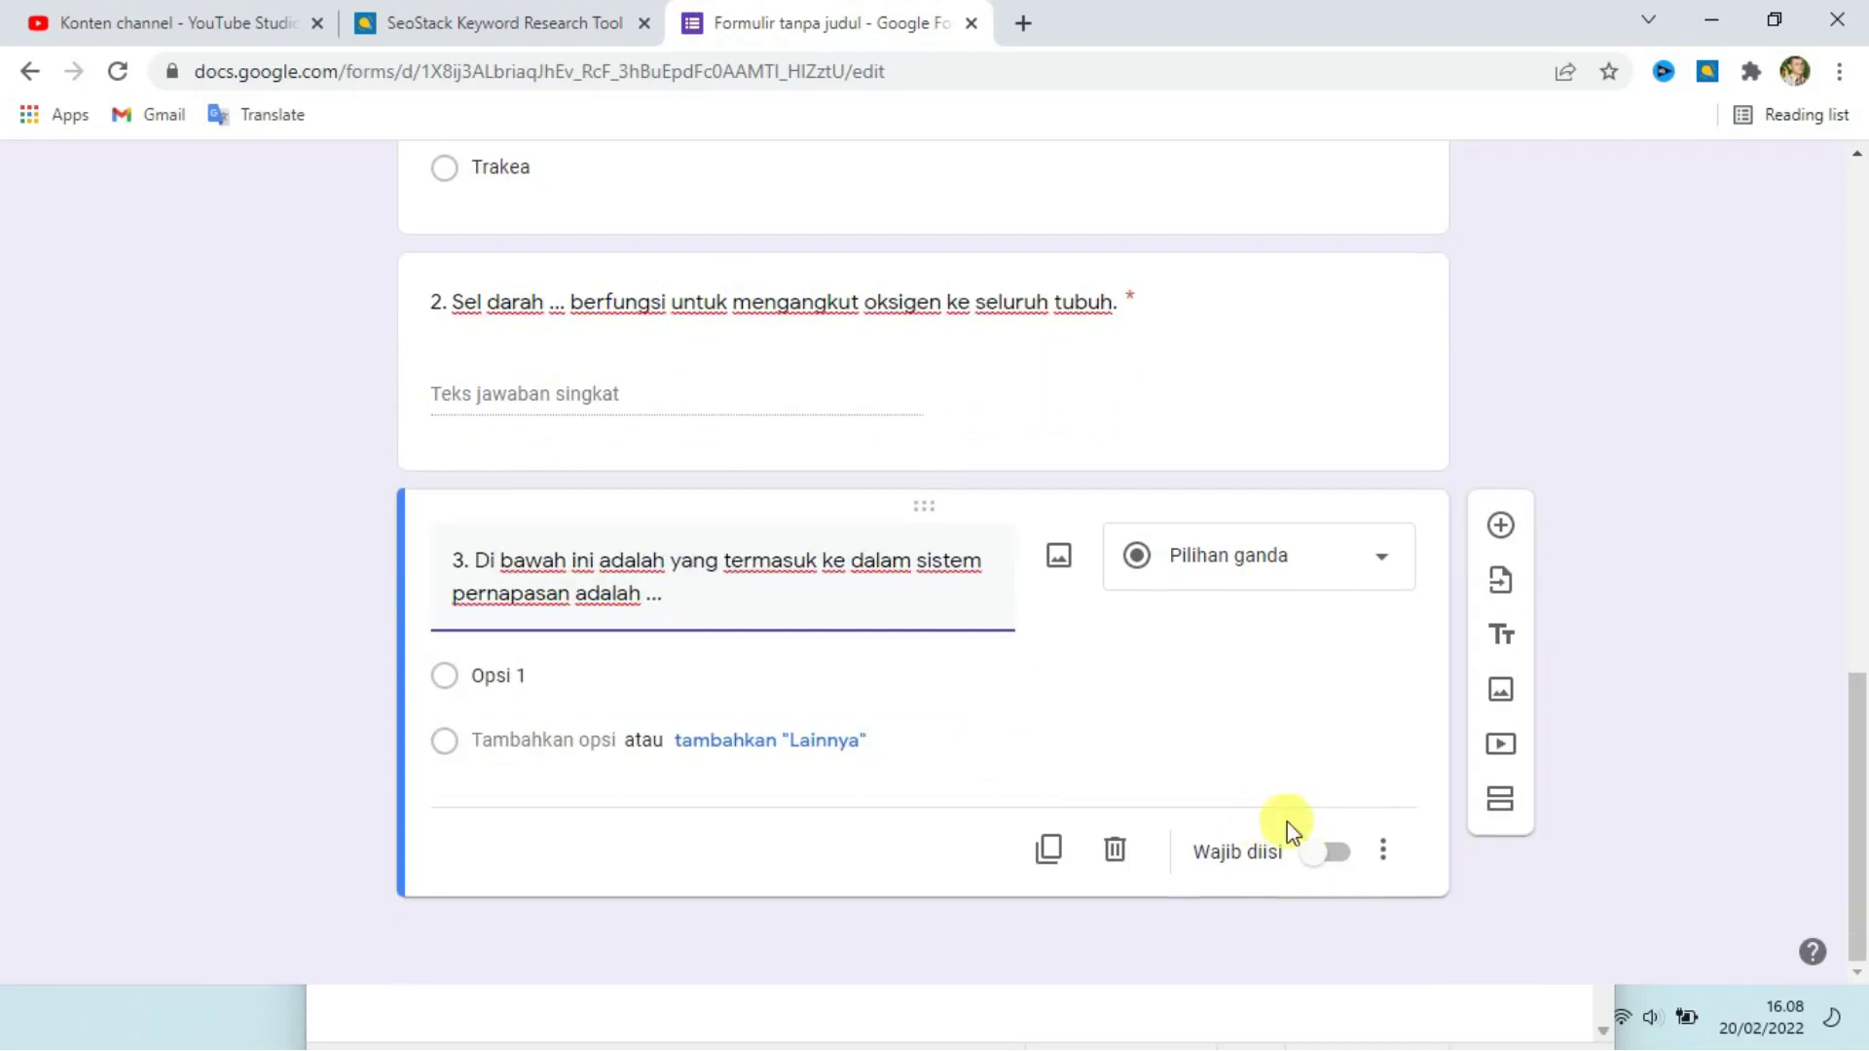
pyautogui.click(1385, 855)
pyautogui.click(1466, 771)
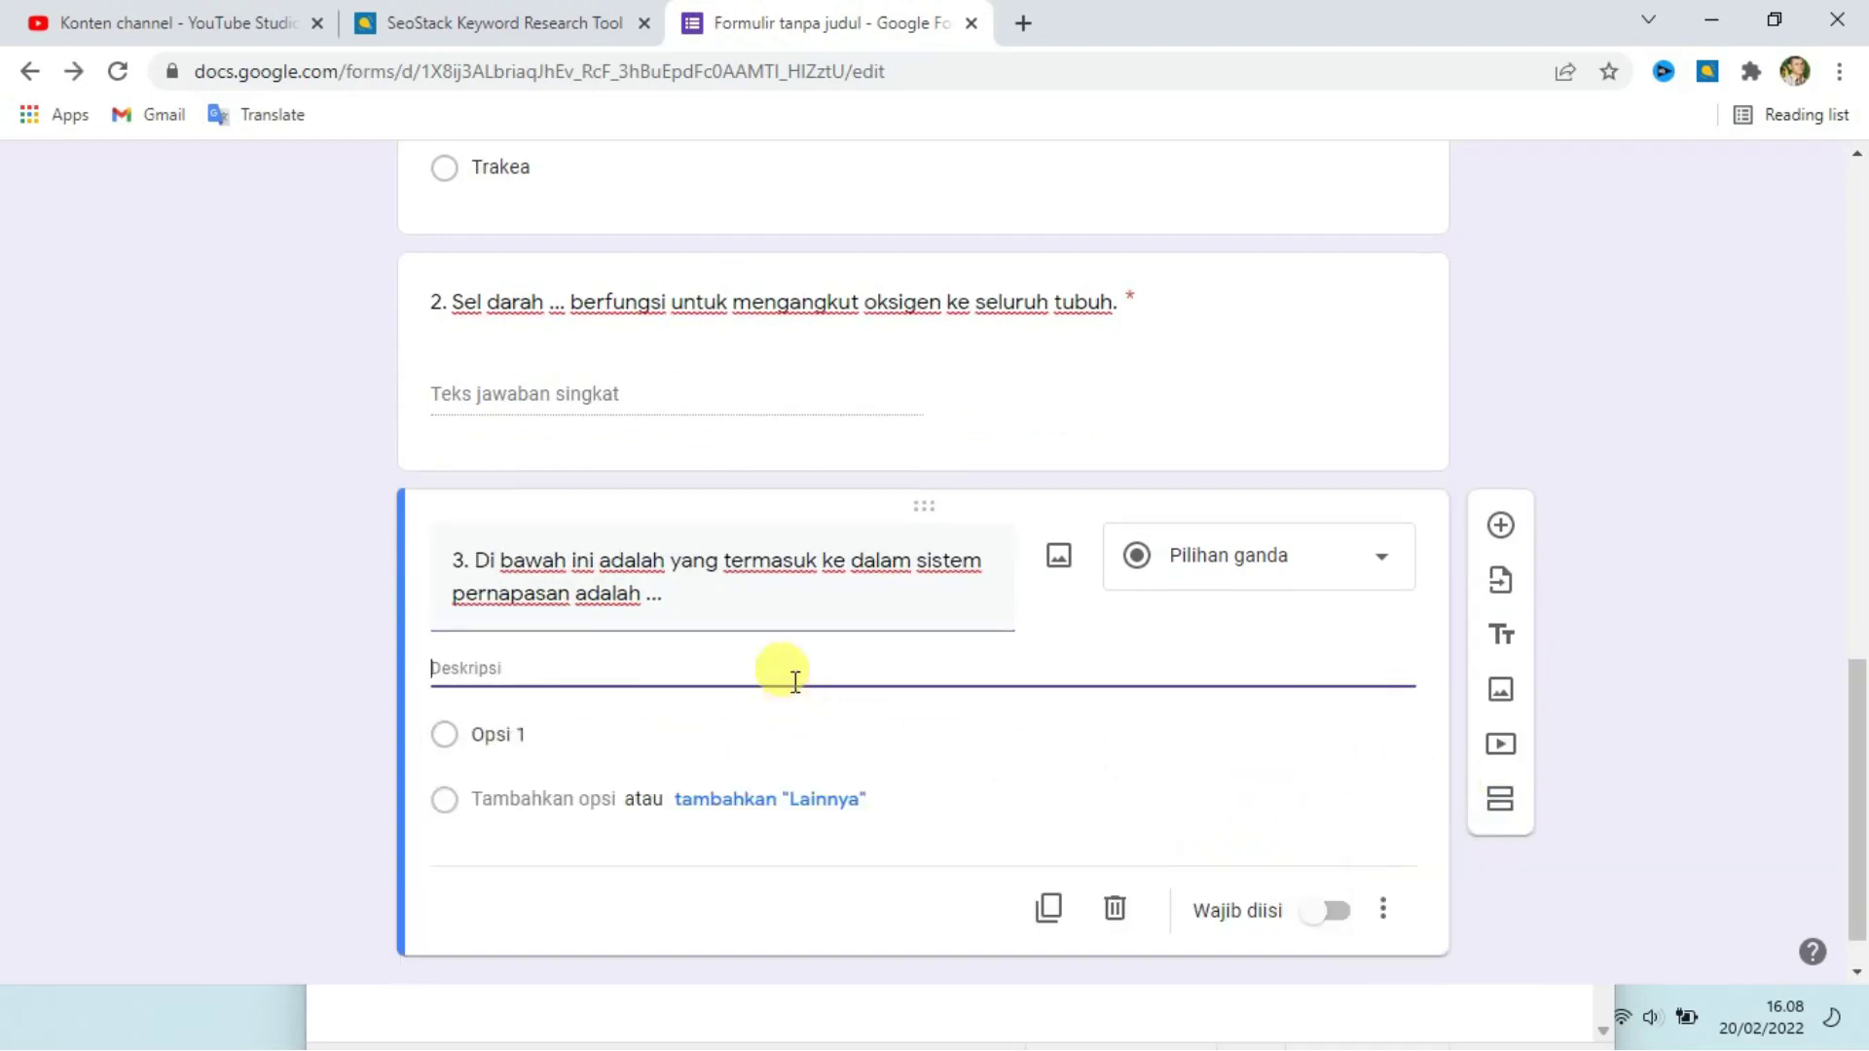
pyautogui.write('Pi')
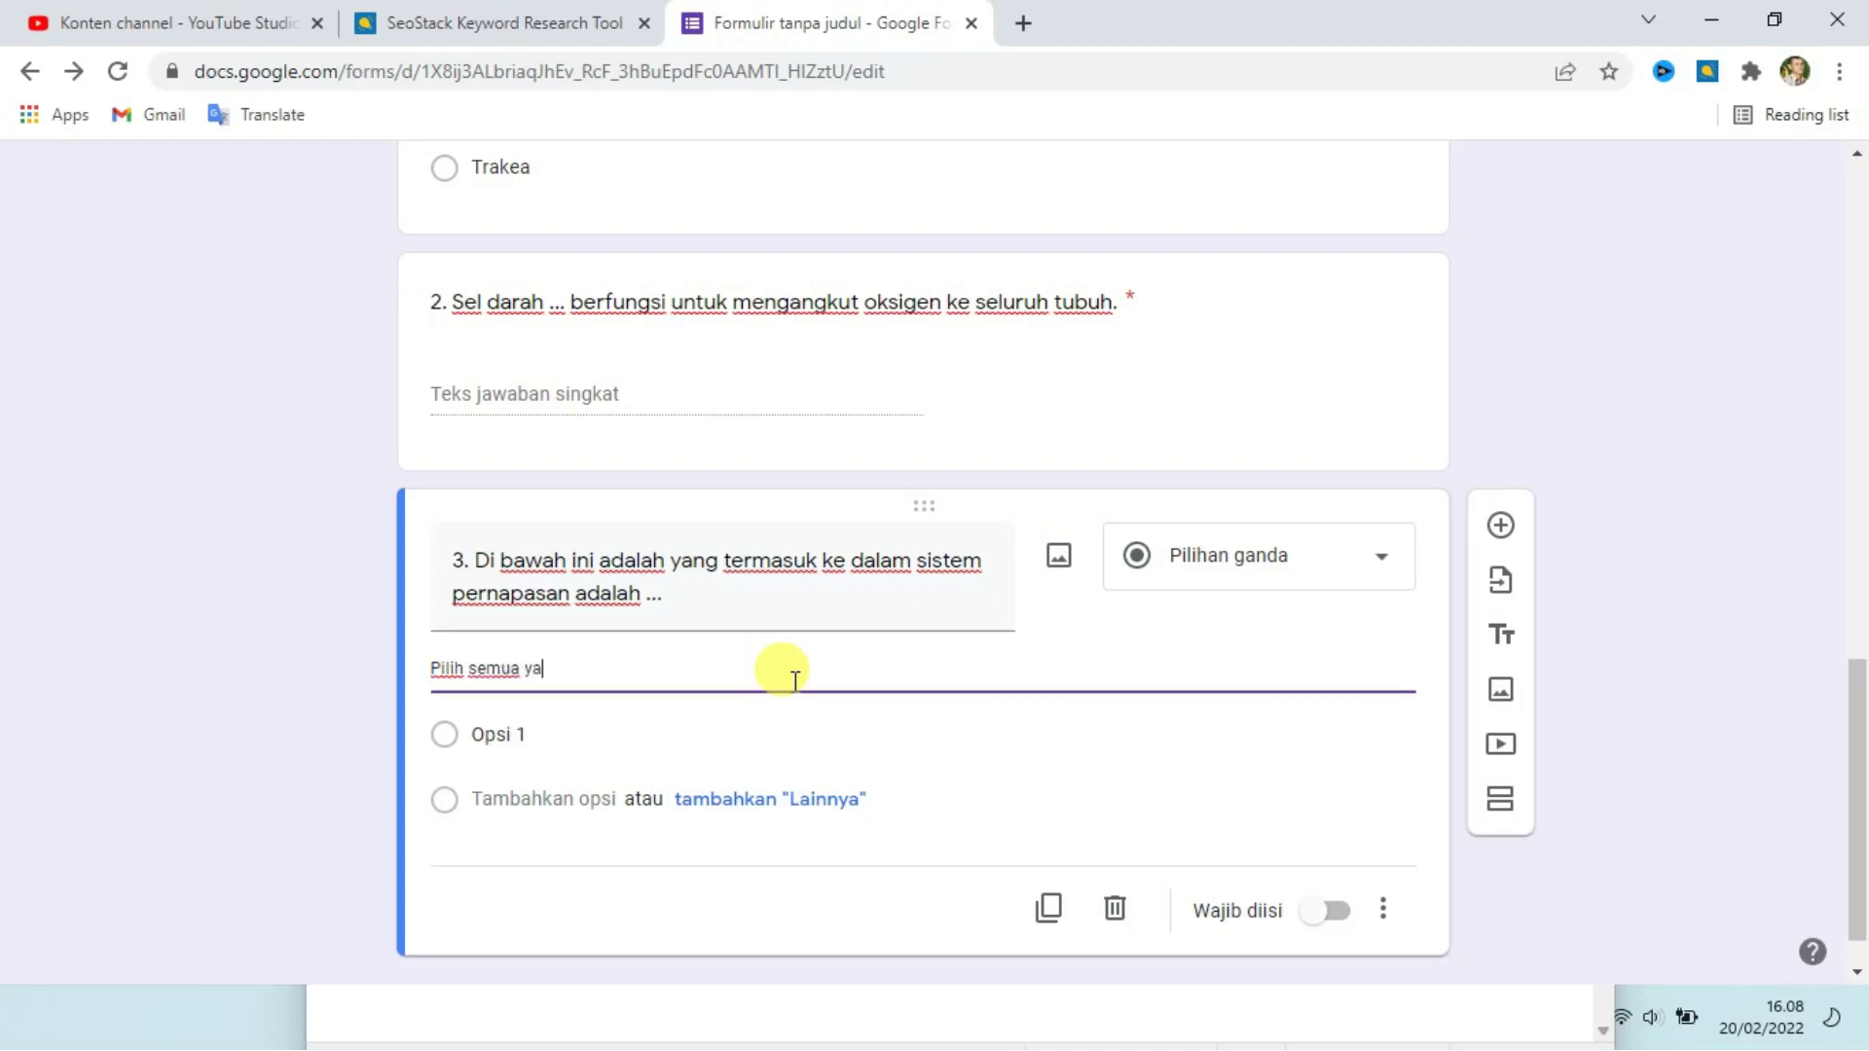
pyautogui.write('lih semua jawaban yang benar')
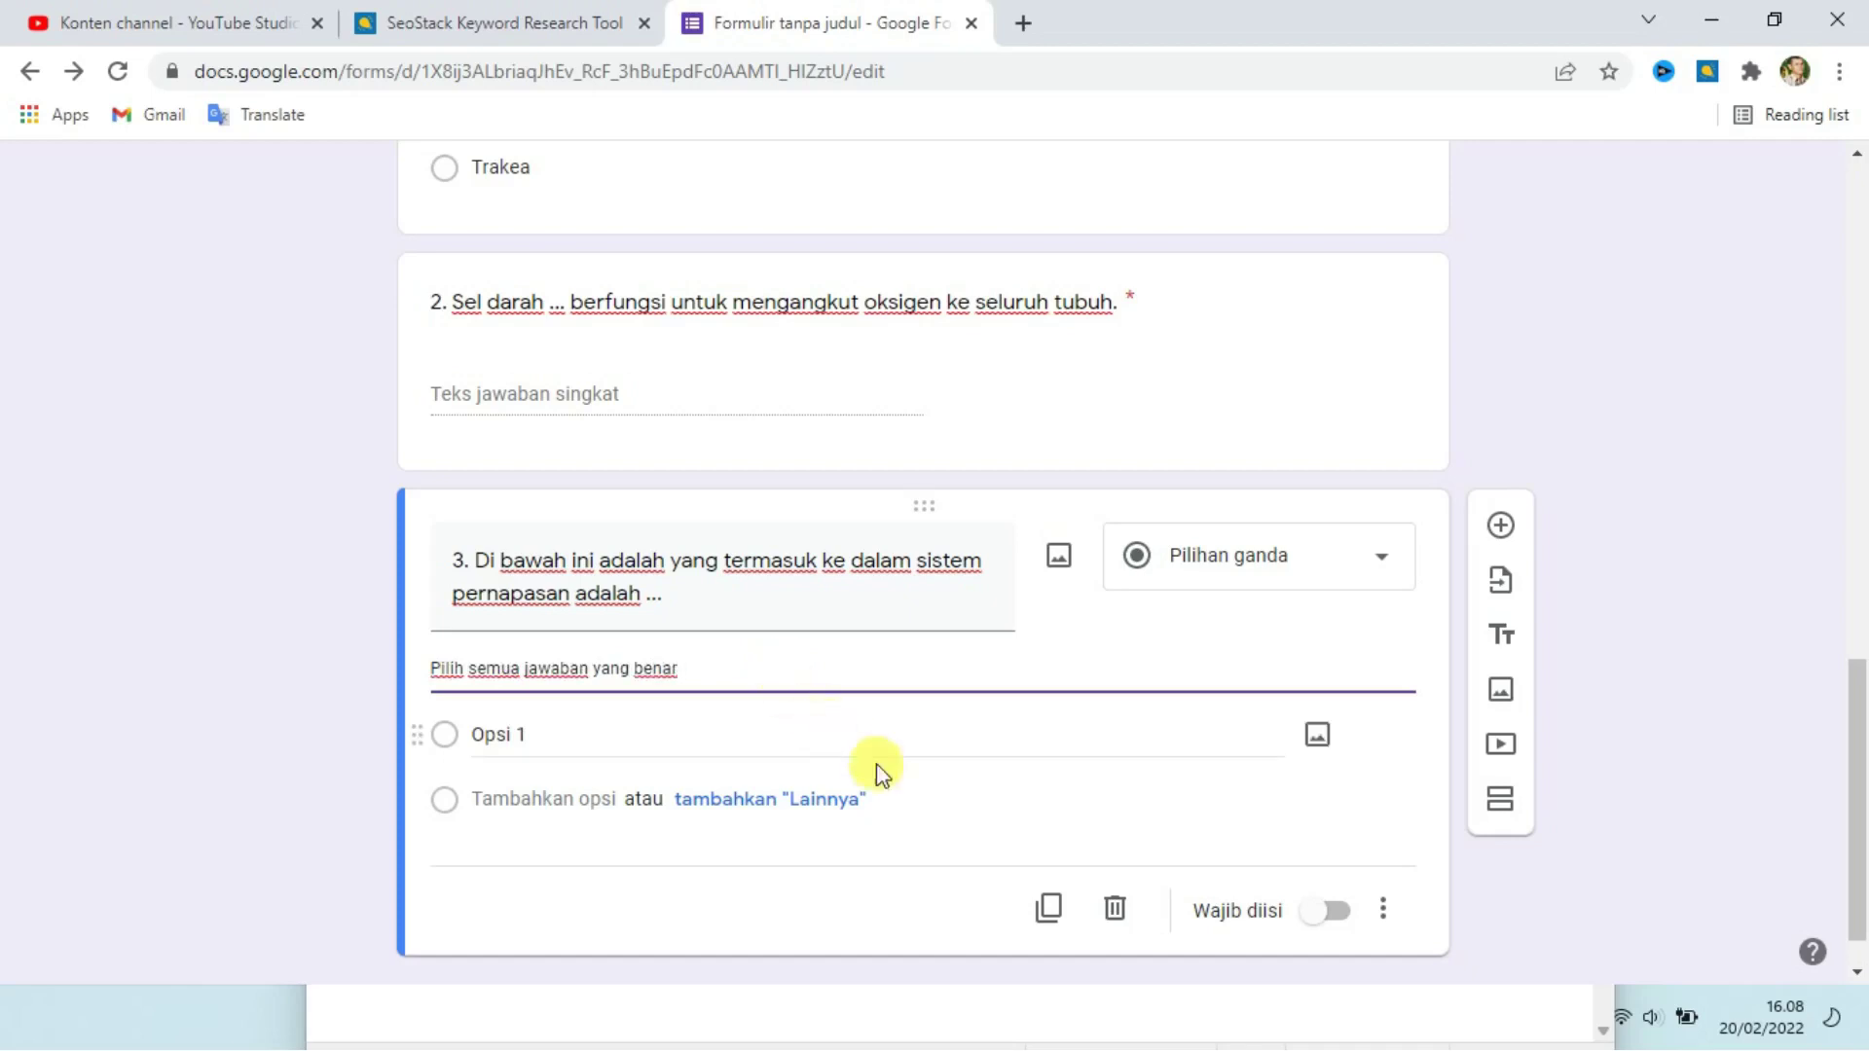
# Make question 3 required and change its type to Kotak Centang.
pyautogui.click(1312, 916)
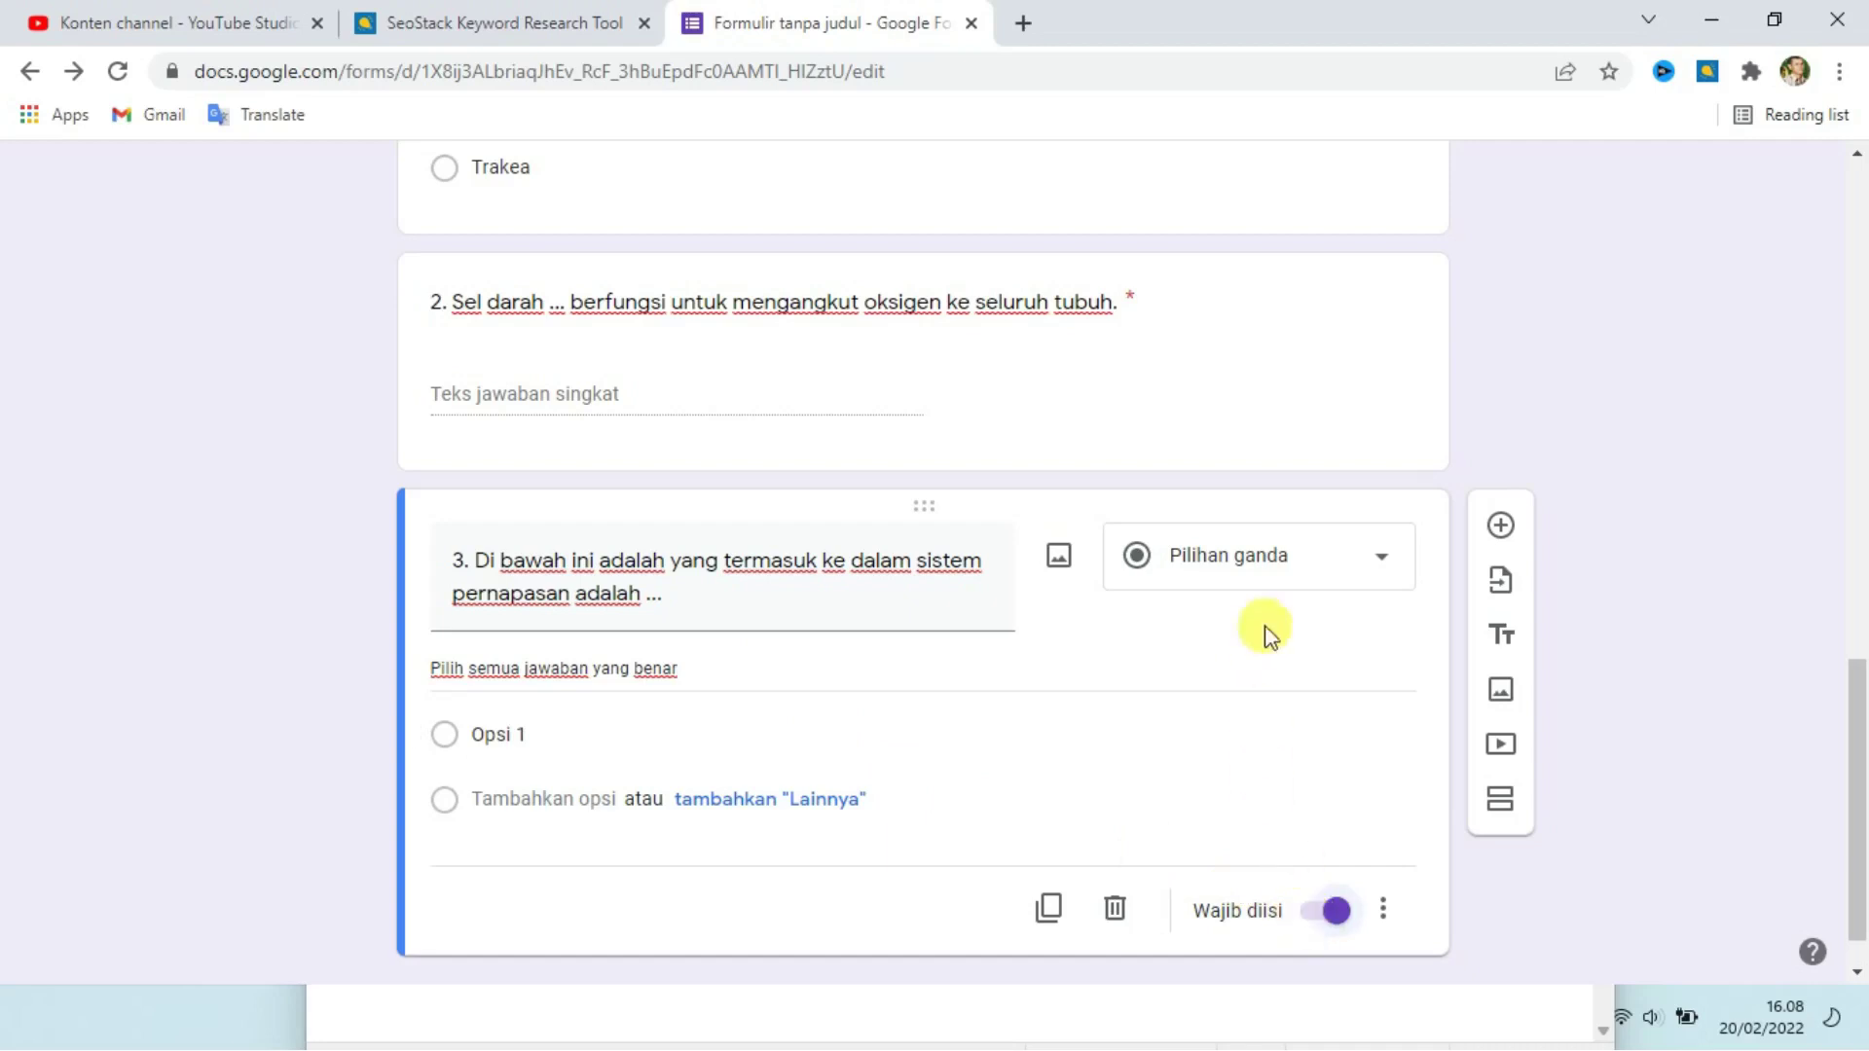
pyautogui.click(1305, 580)
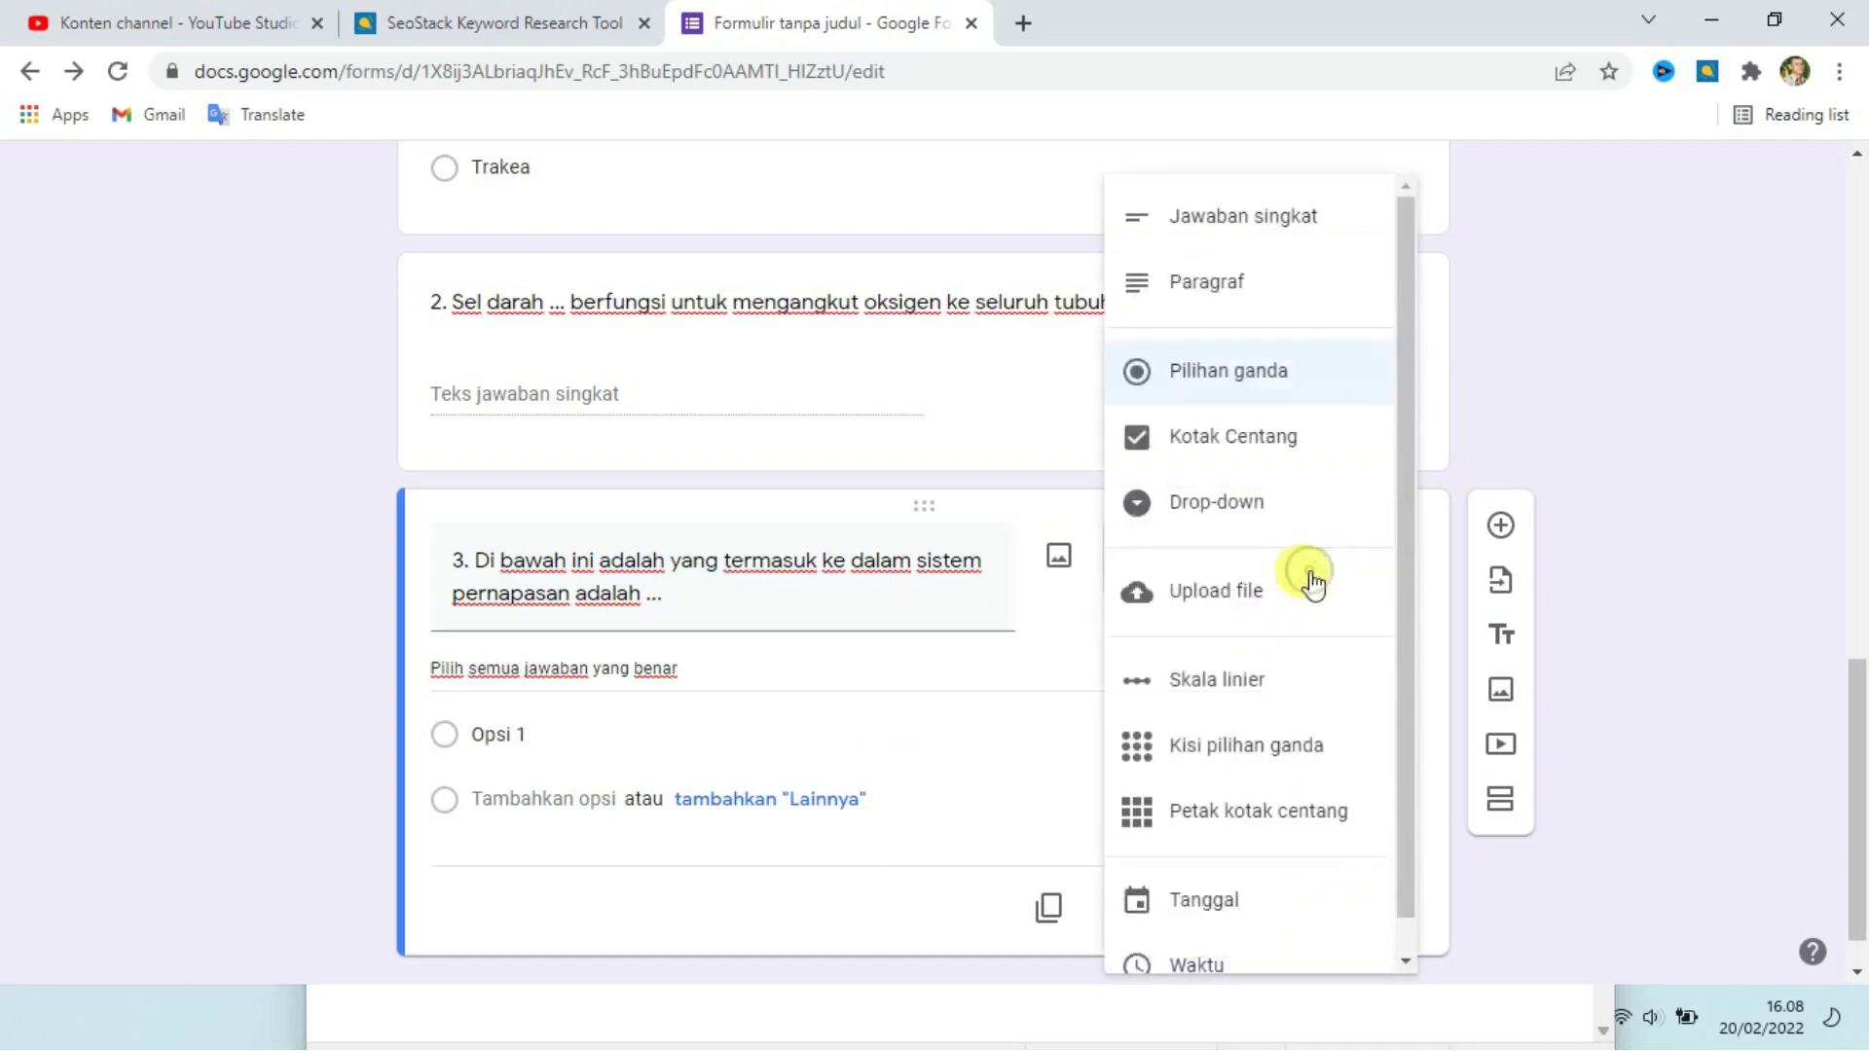
pyautogui.click(1277, 457)
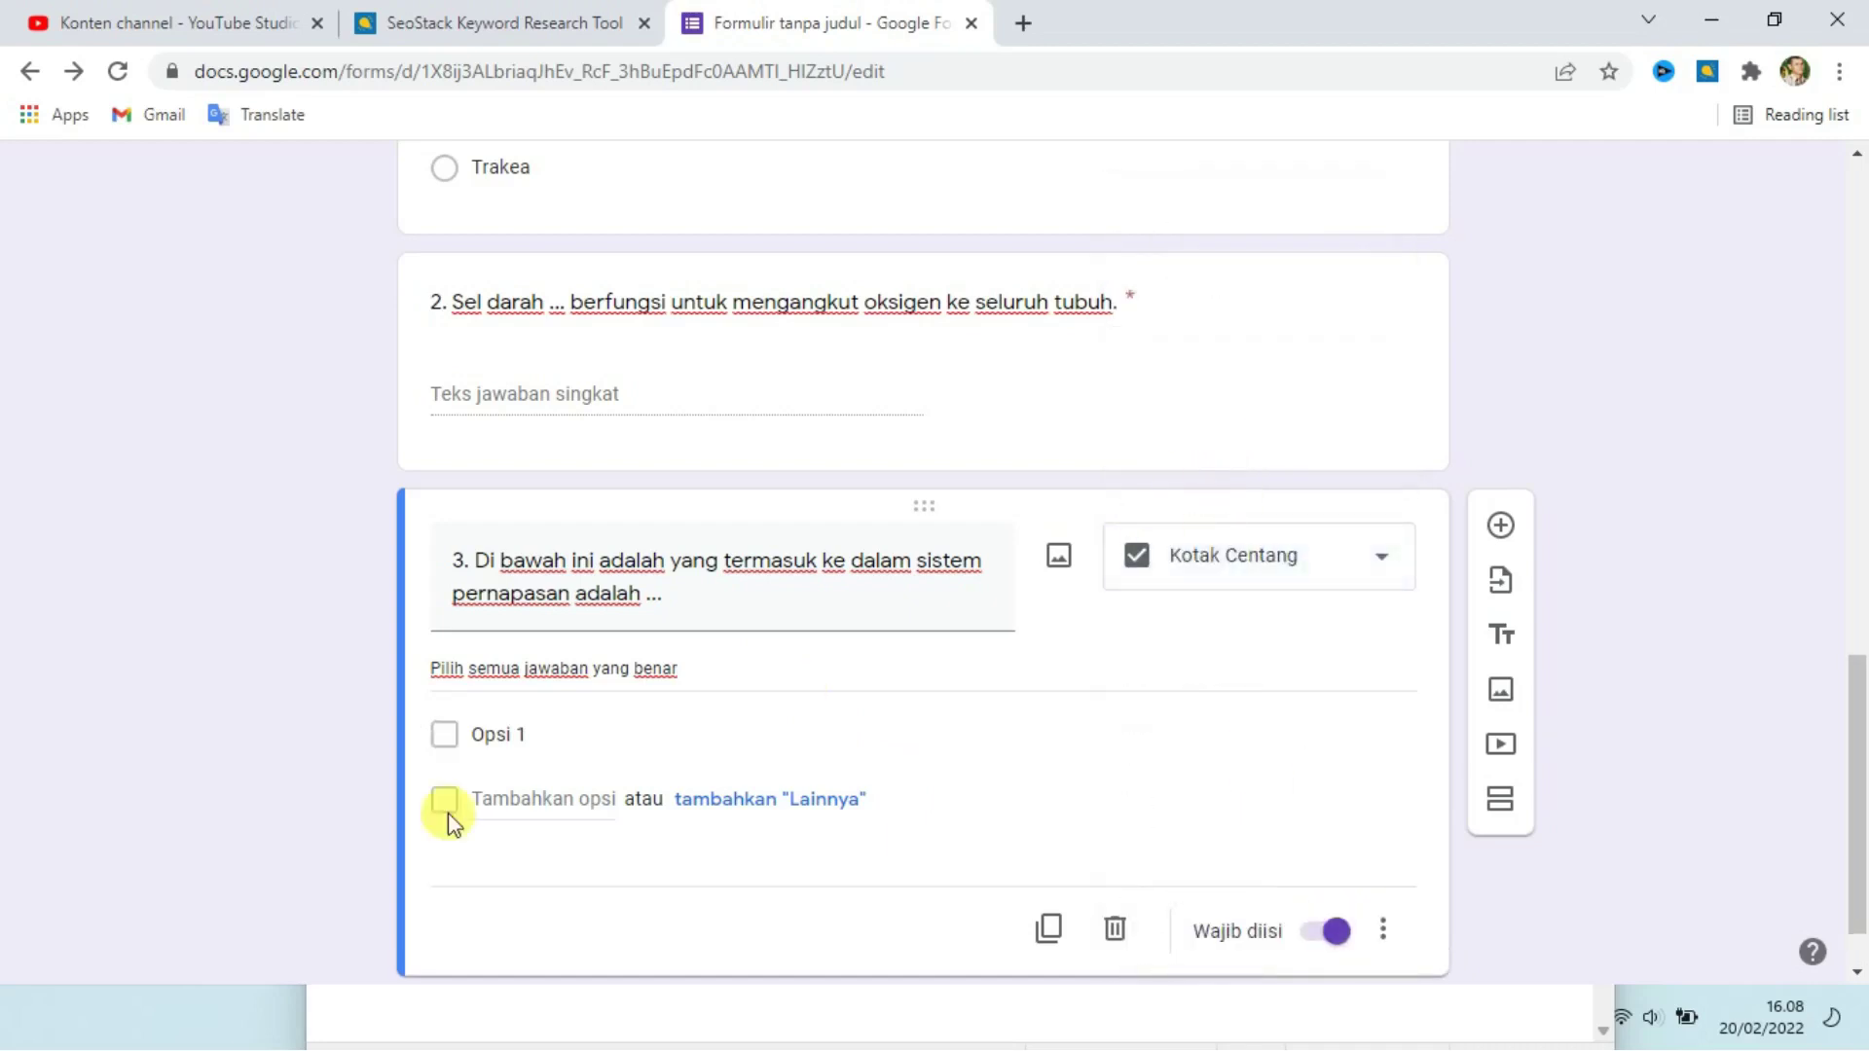
# Enter Hidung, Trakea, Paru-paru and Ginjal as the checkbox options of question 3.
pyautogui.click(563, 725)
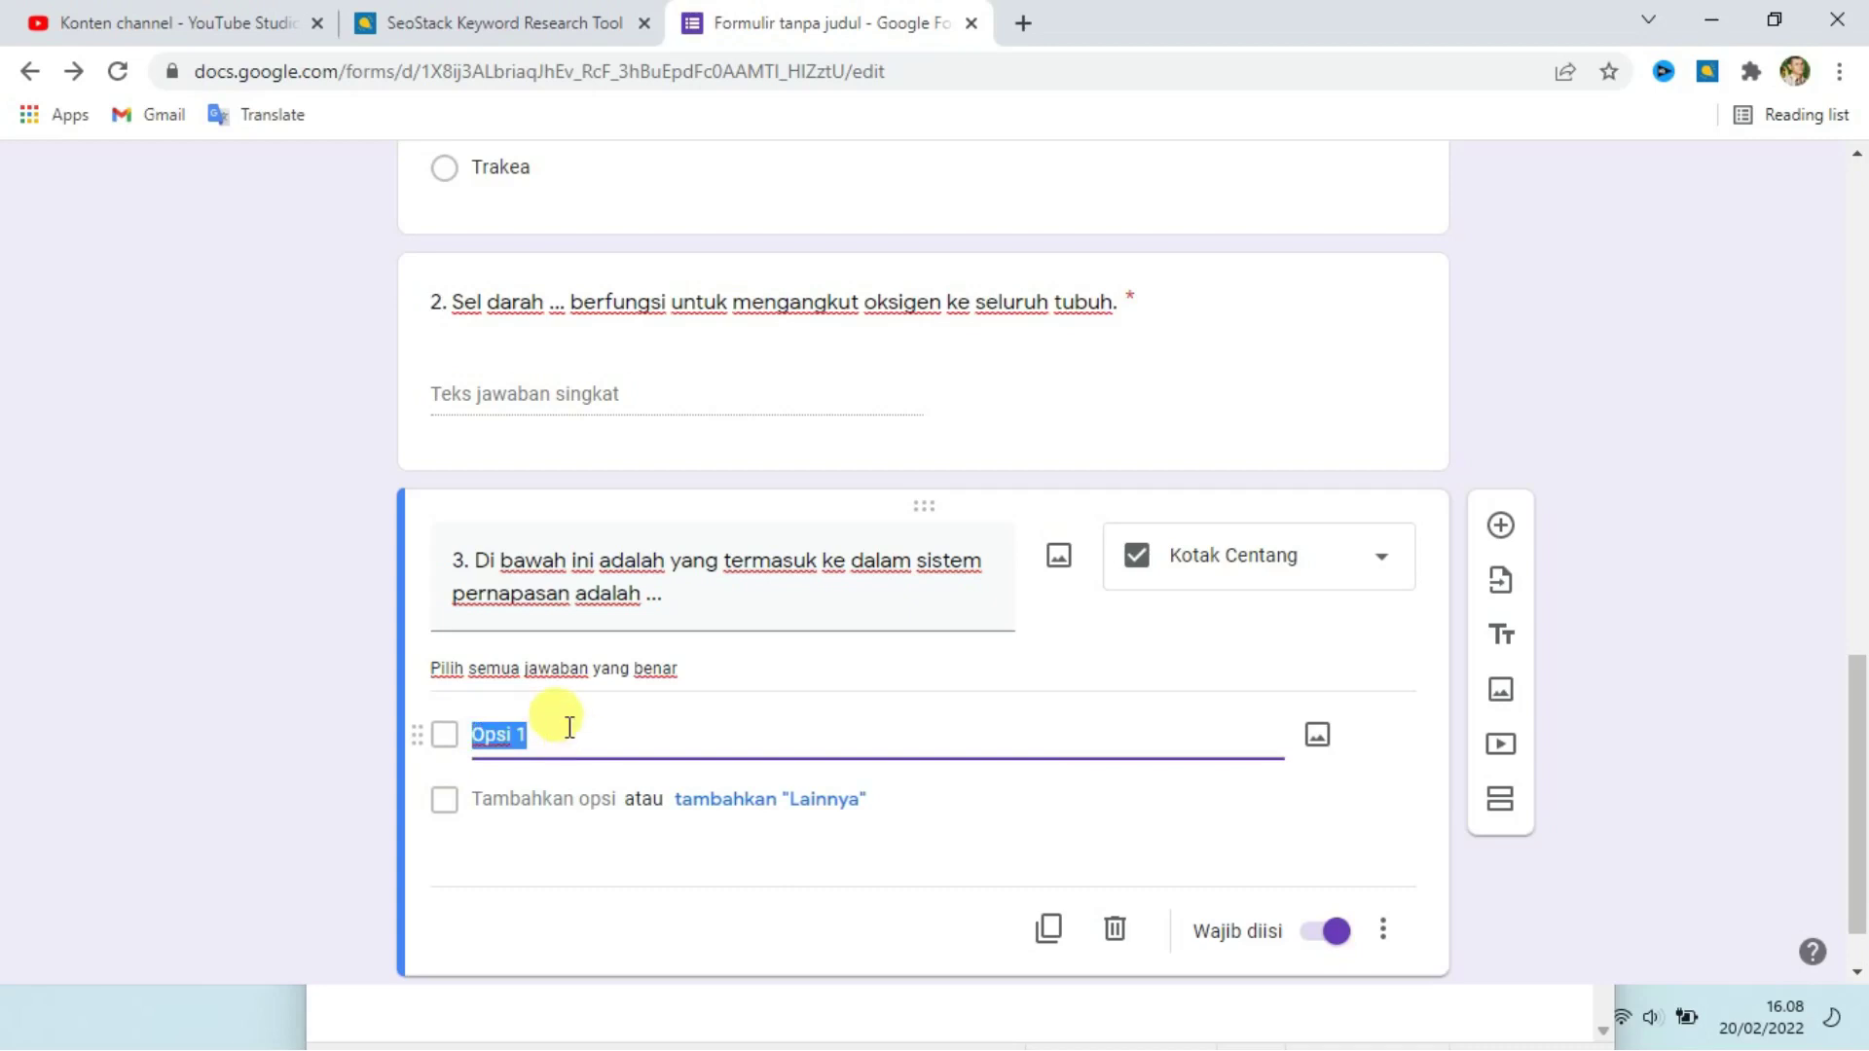
pyautogui.write('Hidung')
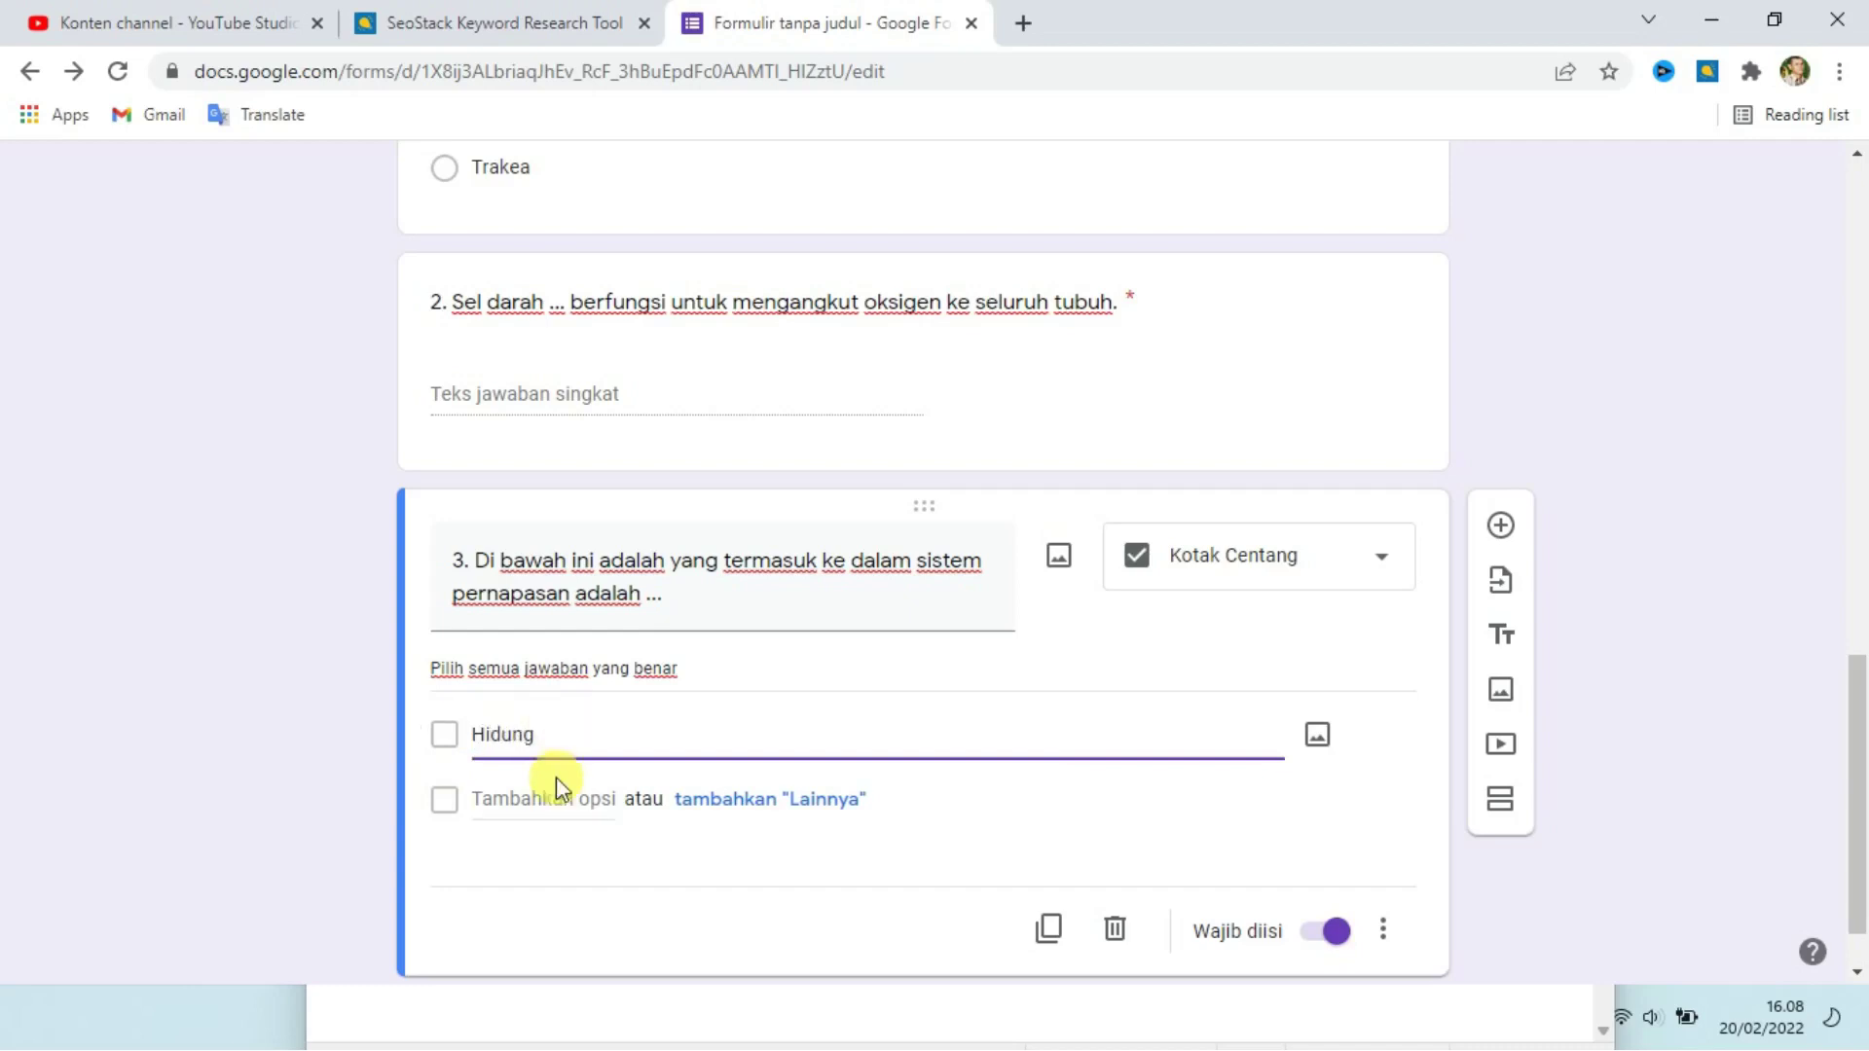
pyautogui.click(542, 793)
pyautogui.write('Trakea')
pyautogui.click(535, 865)
pyautogui.write('Paru-paru')
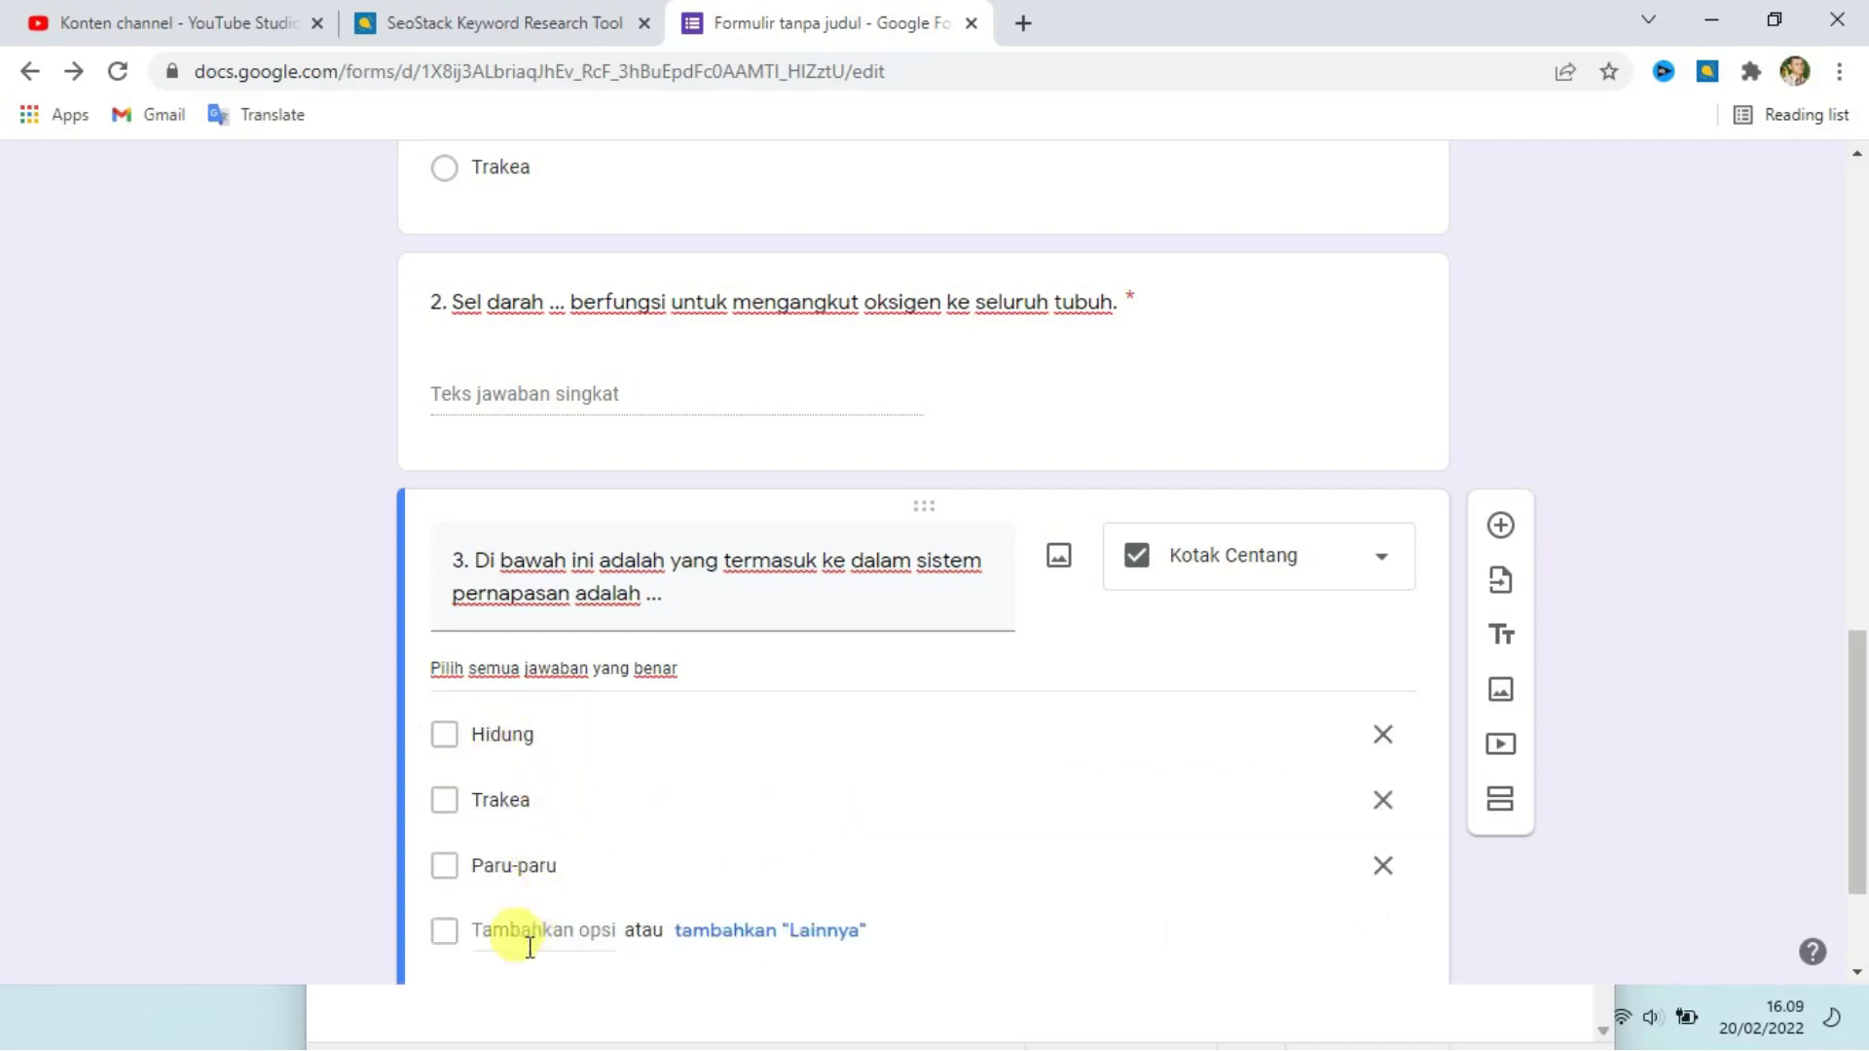
pyautogui.click(526, 930)
pyautogui.write('Da')
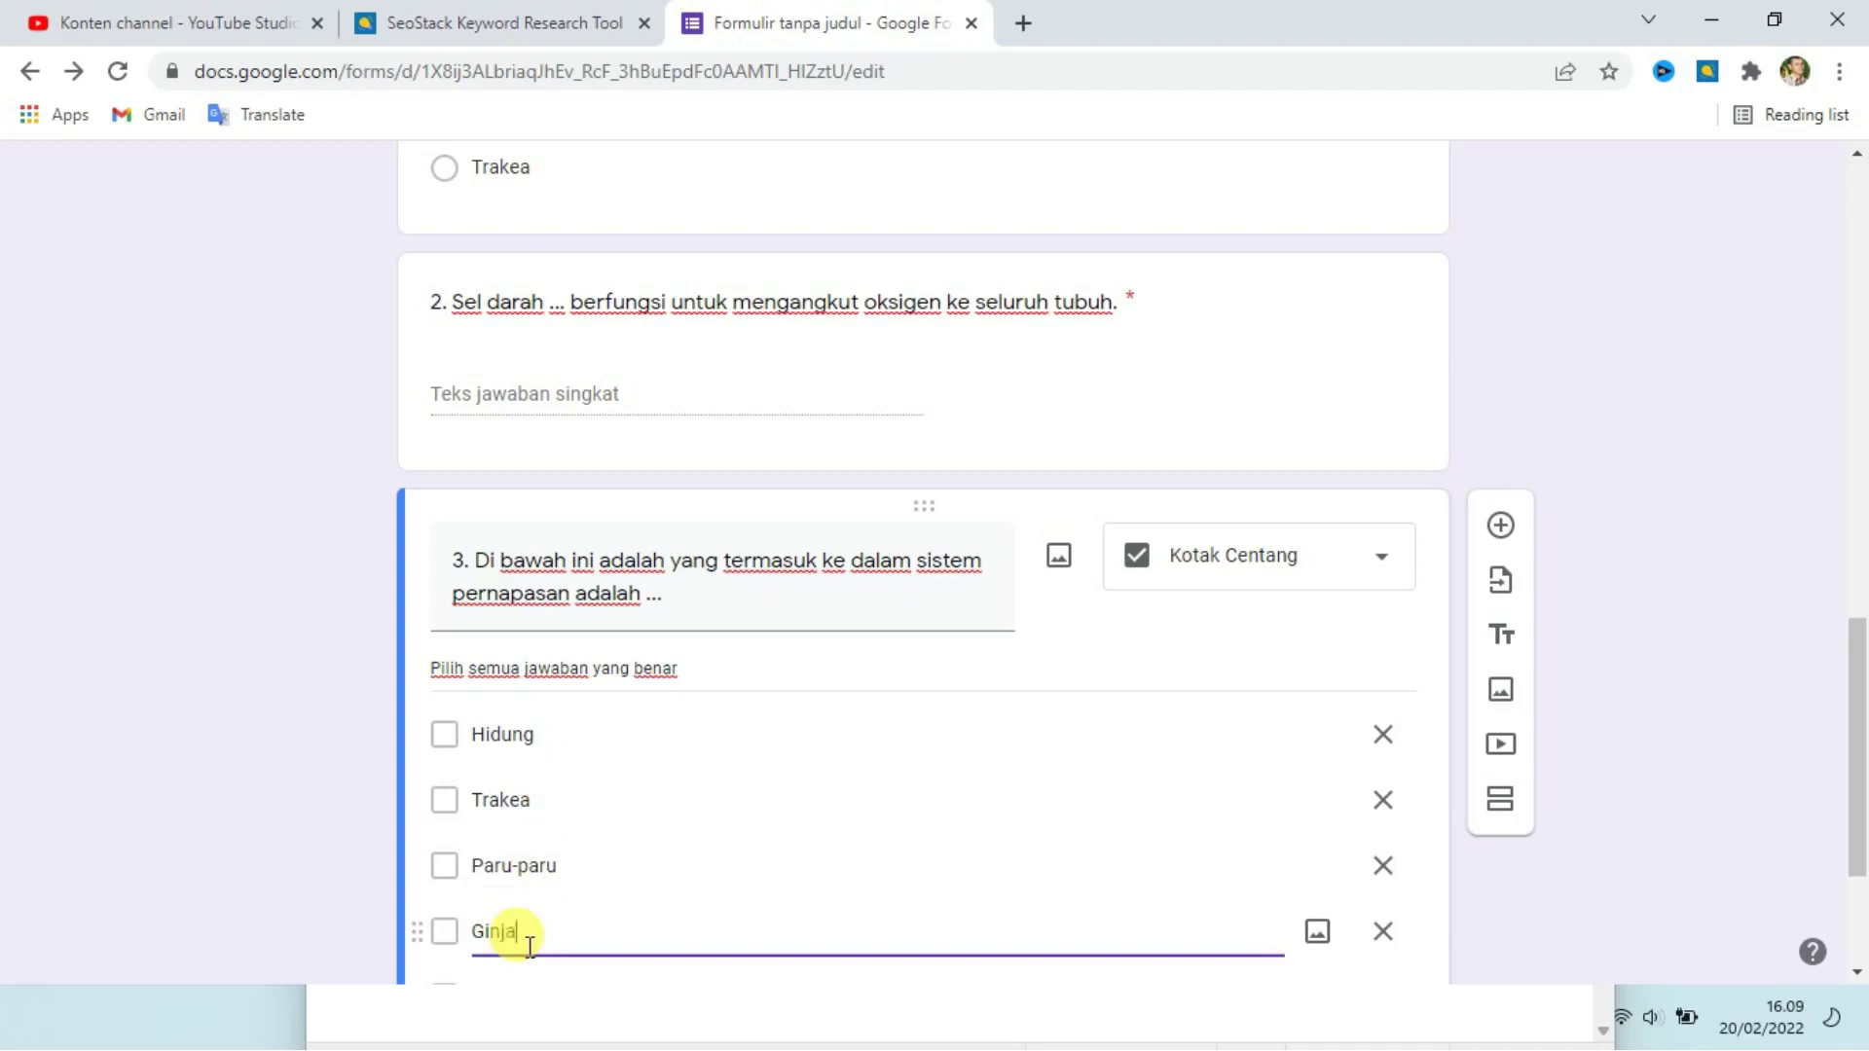
pyautogui.scroll(-3, 814, 905)
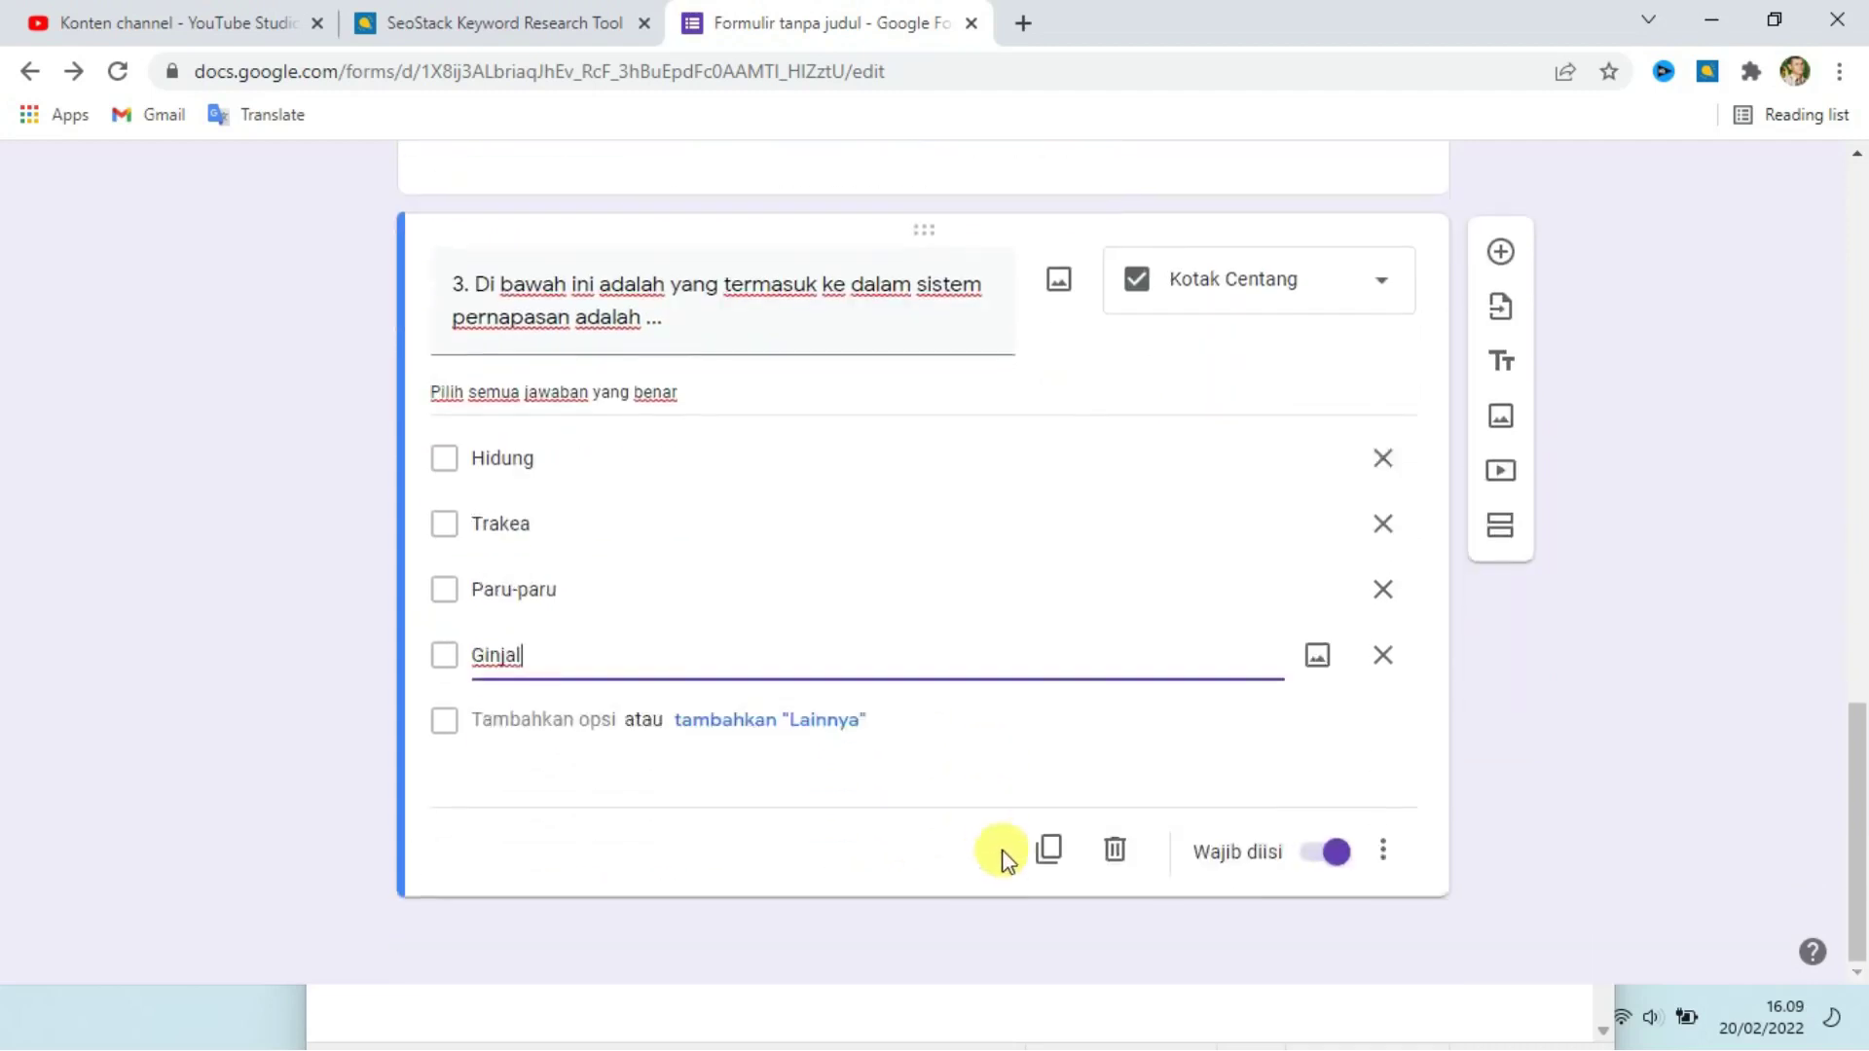
pyautogui.click(1540, 815)
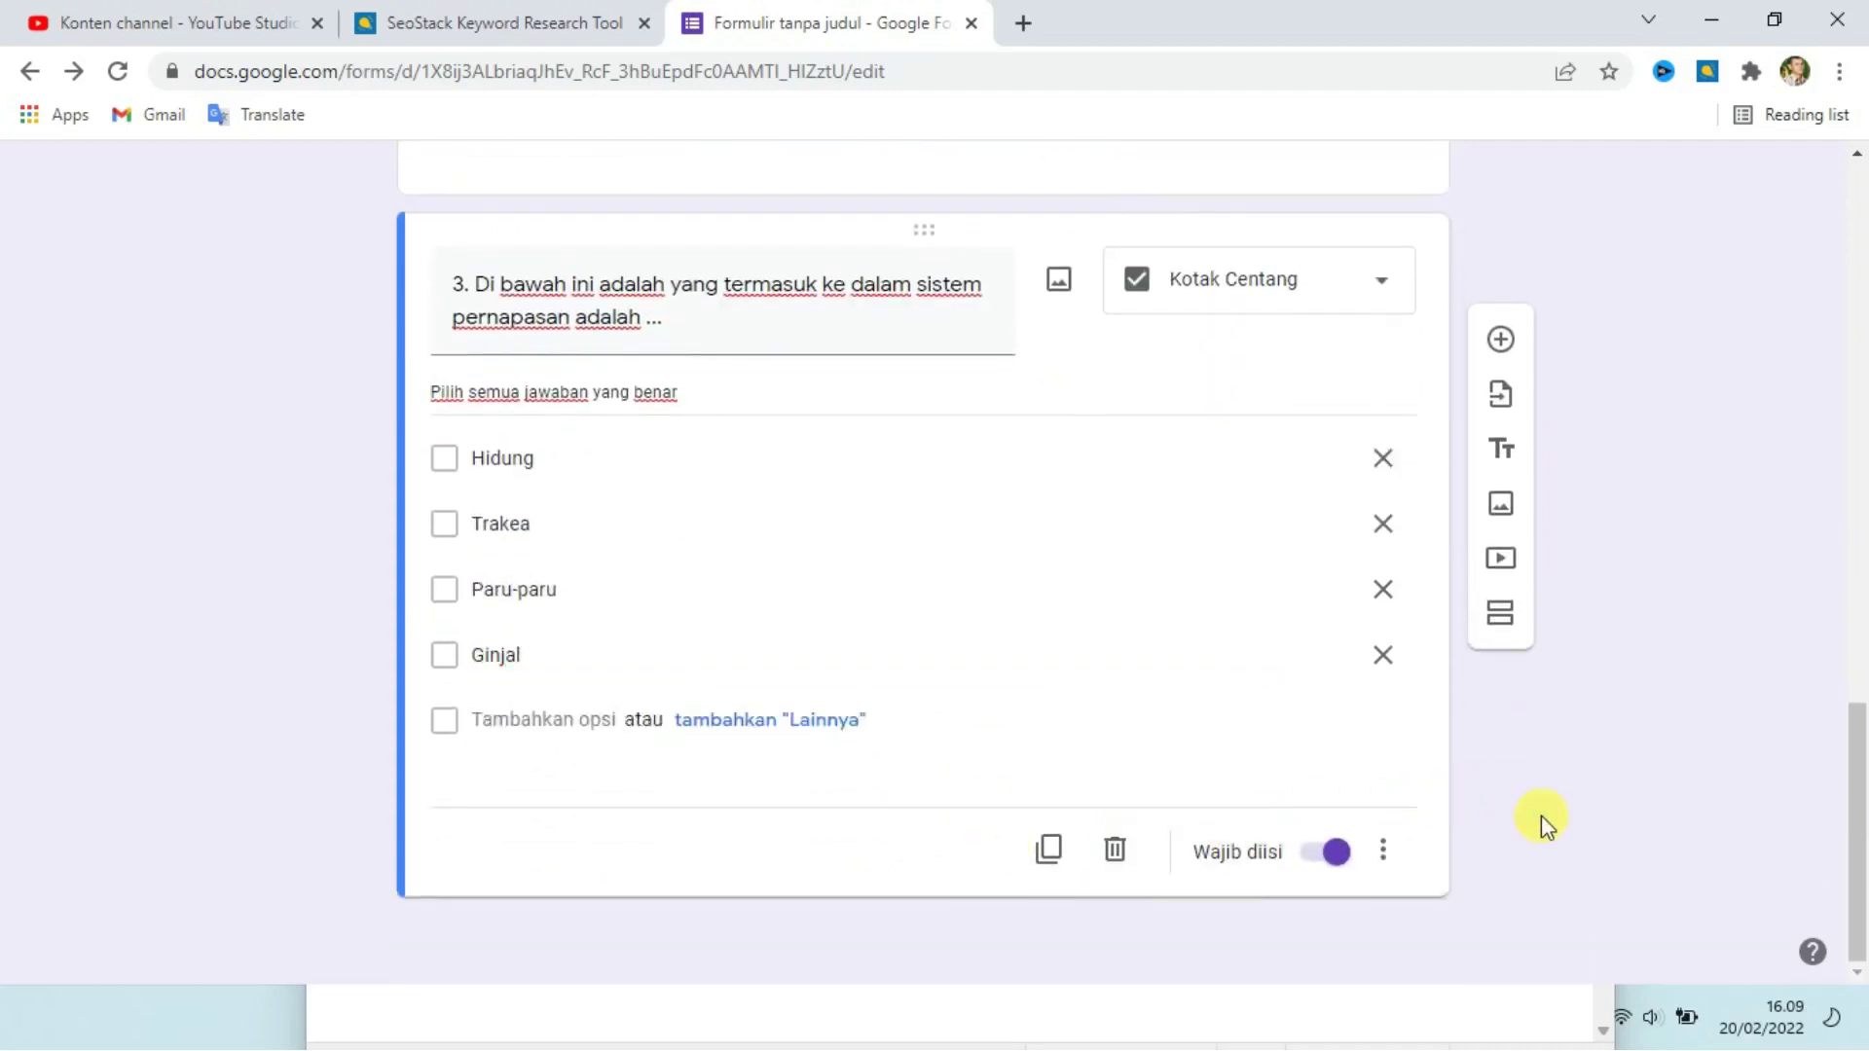
# Turn the form into a quiz by enabling Jadikan ini sebagai kuis in the form settings.
pyautogui.scroll(13, 1540, 814)
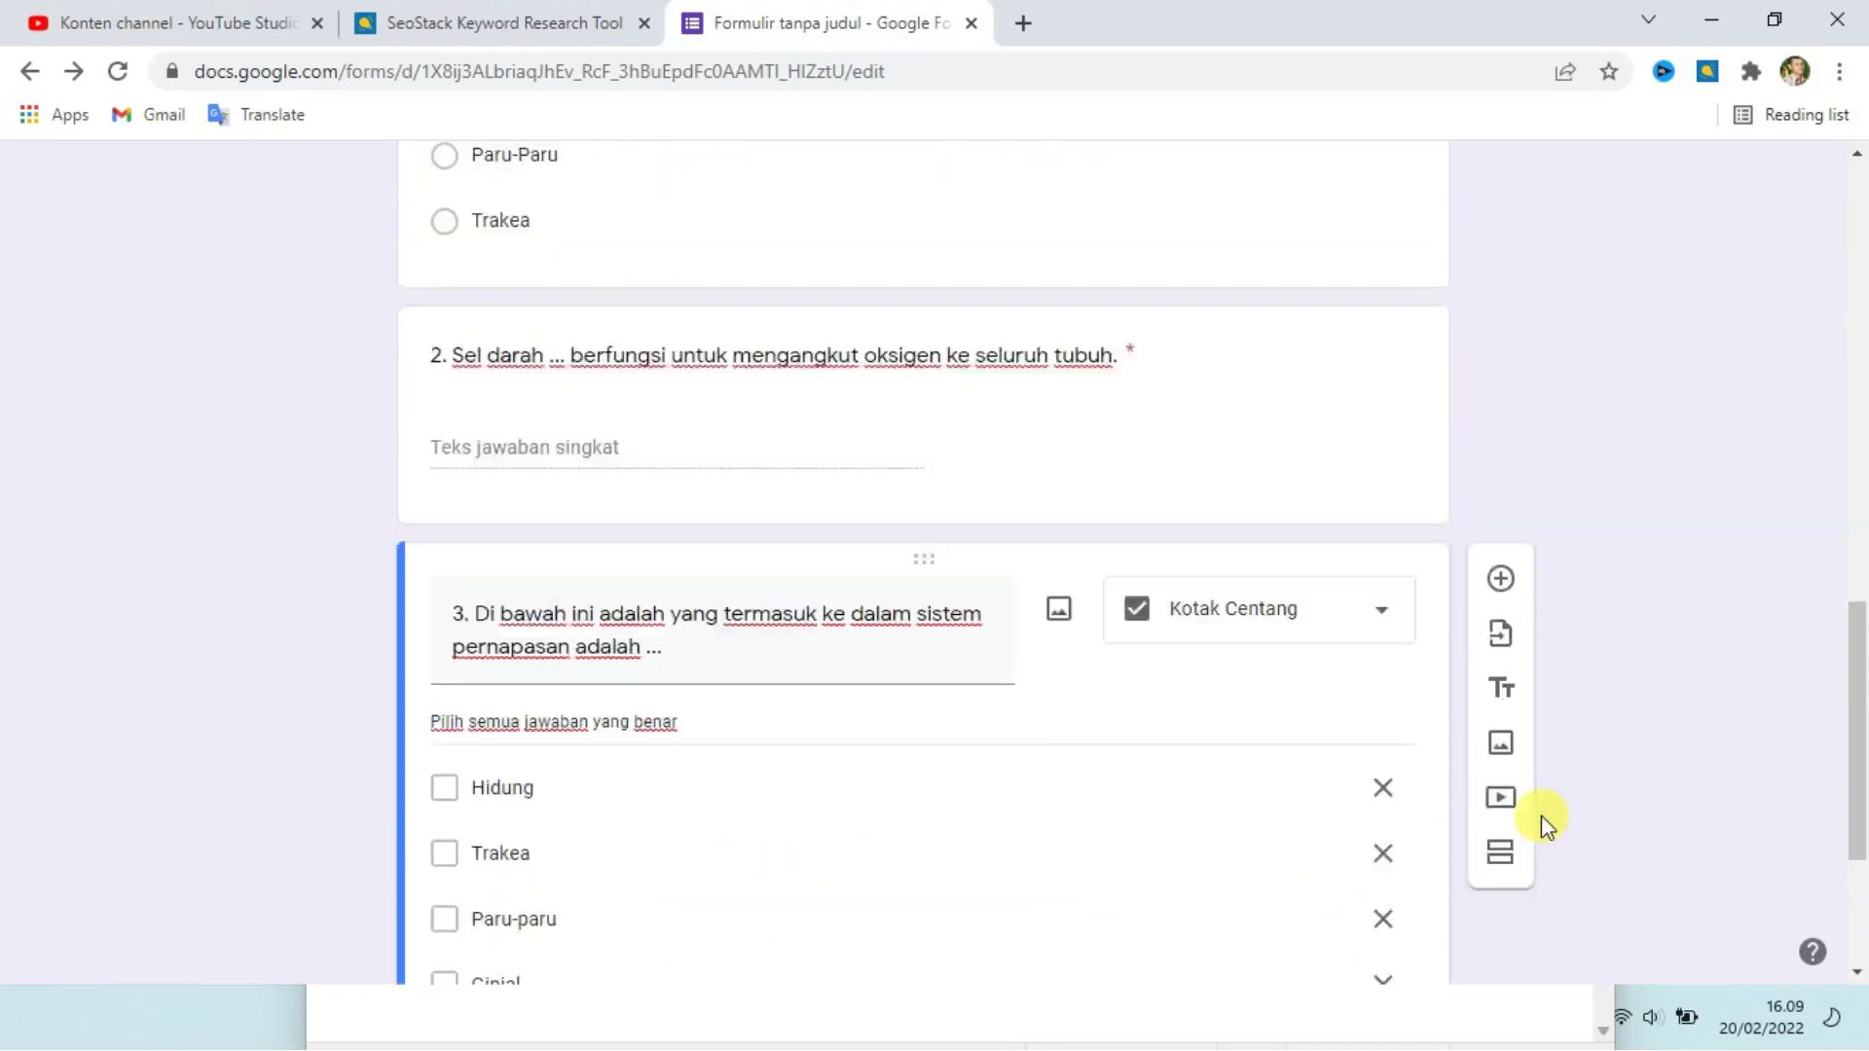
pyautogui.scroll(5, 1632, 781)
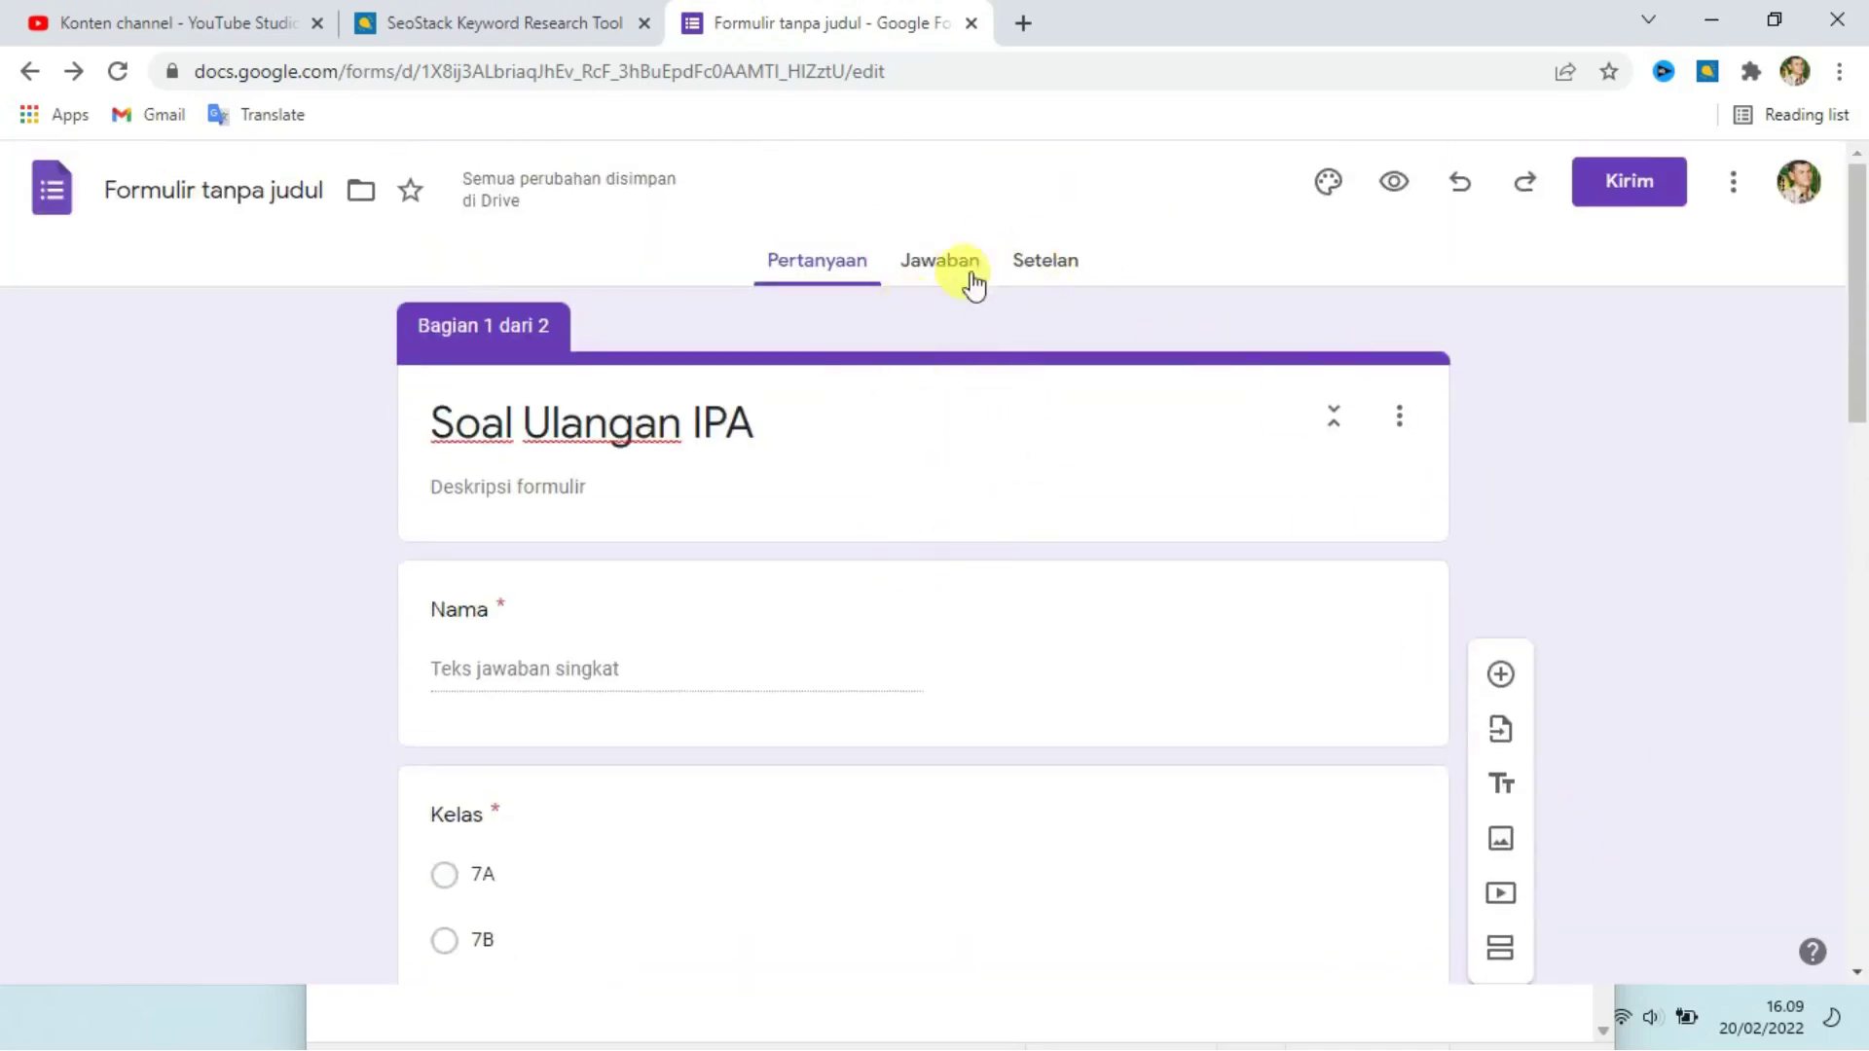
pyautogui.click(1056, 275)
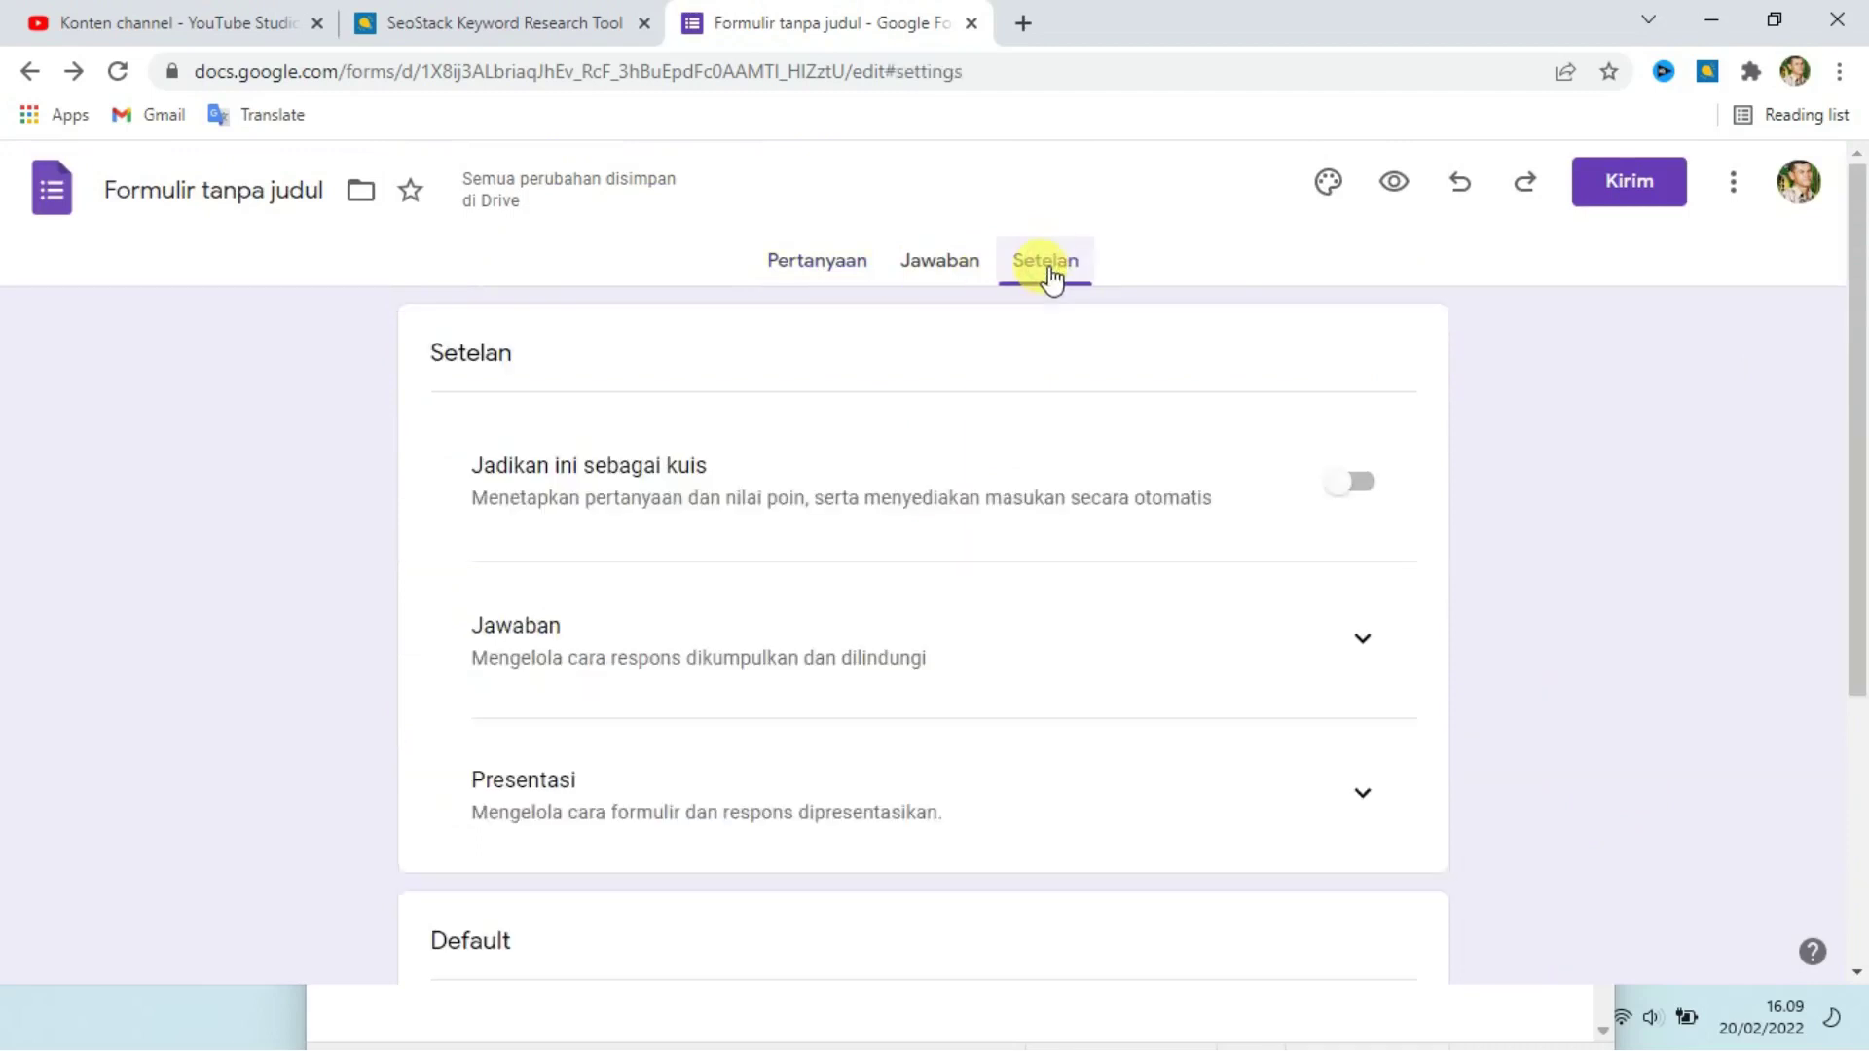
pyautogui.click(1357, 487)
pyautogui.scroll(-3, 1596, 540)
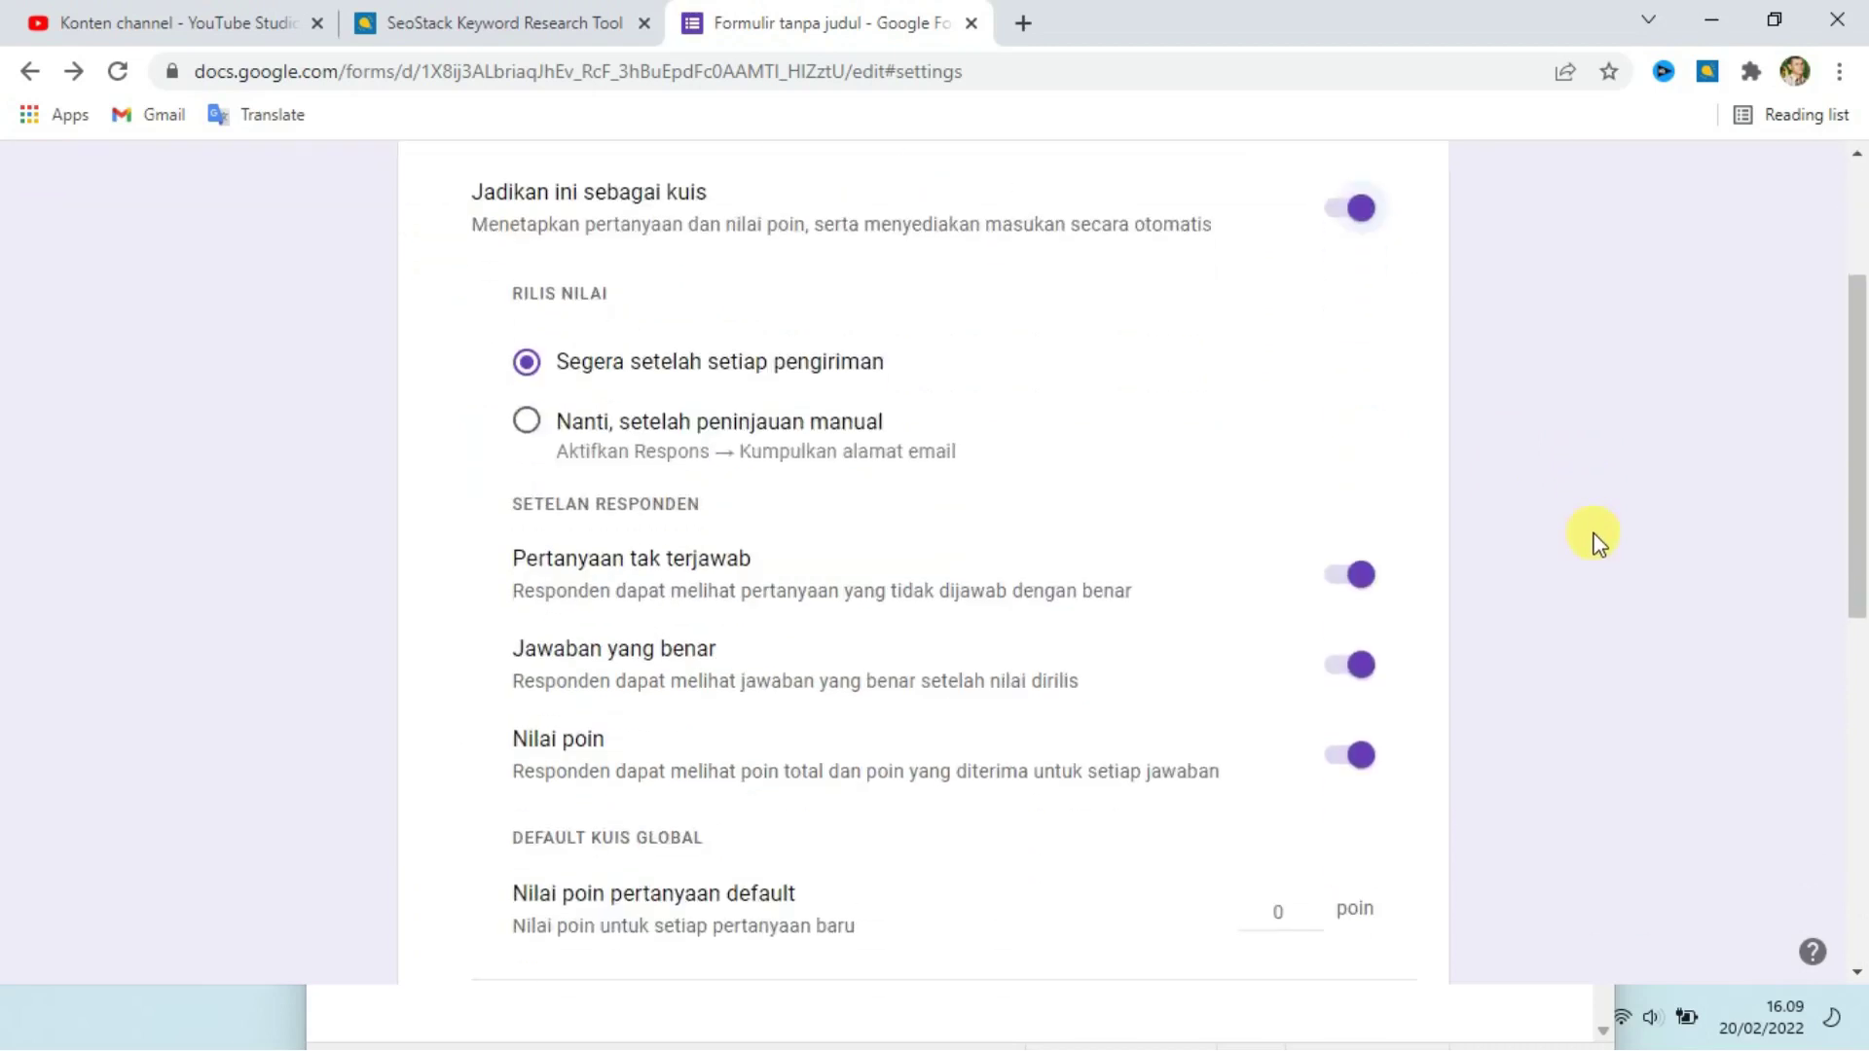
# Turn off the Jawaban yang benar respondent setting so respondents cannot see the correct answers.
pyautogui.scroll(-1, 1109, 421)
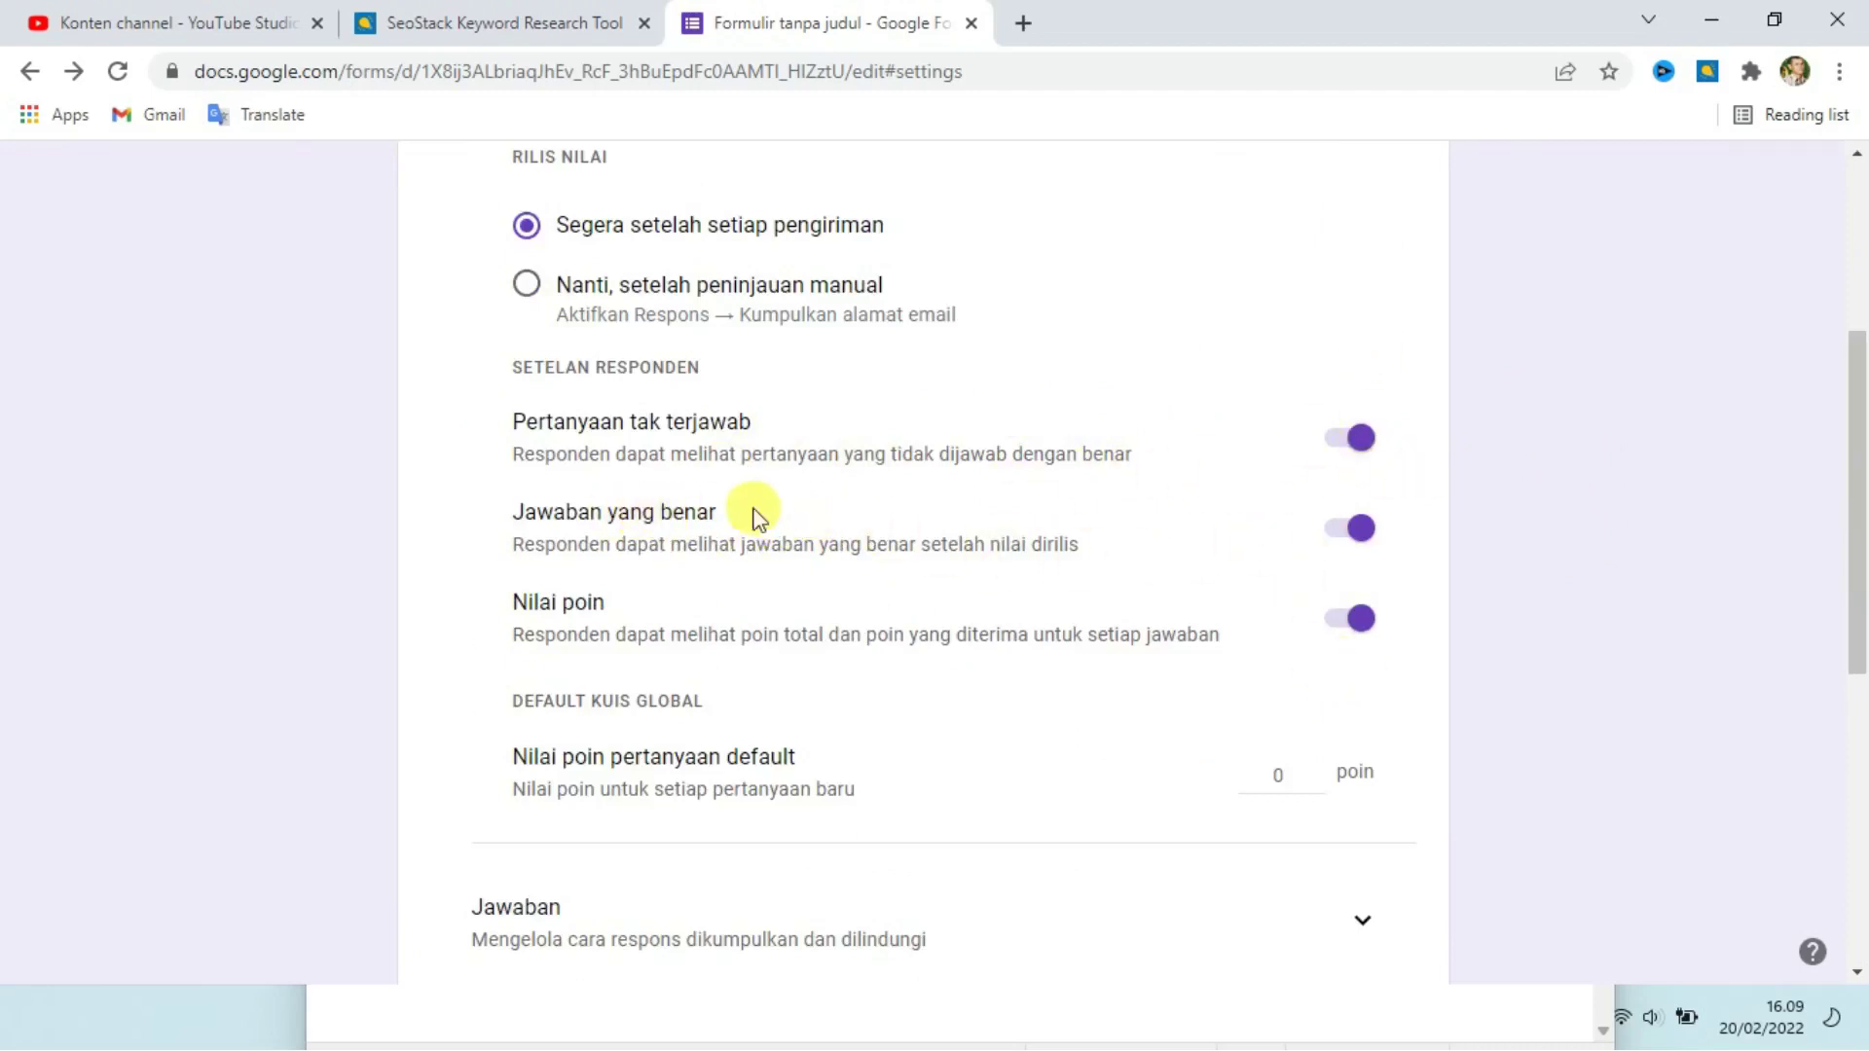
pyautogui.click(1348, 528)
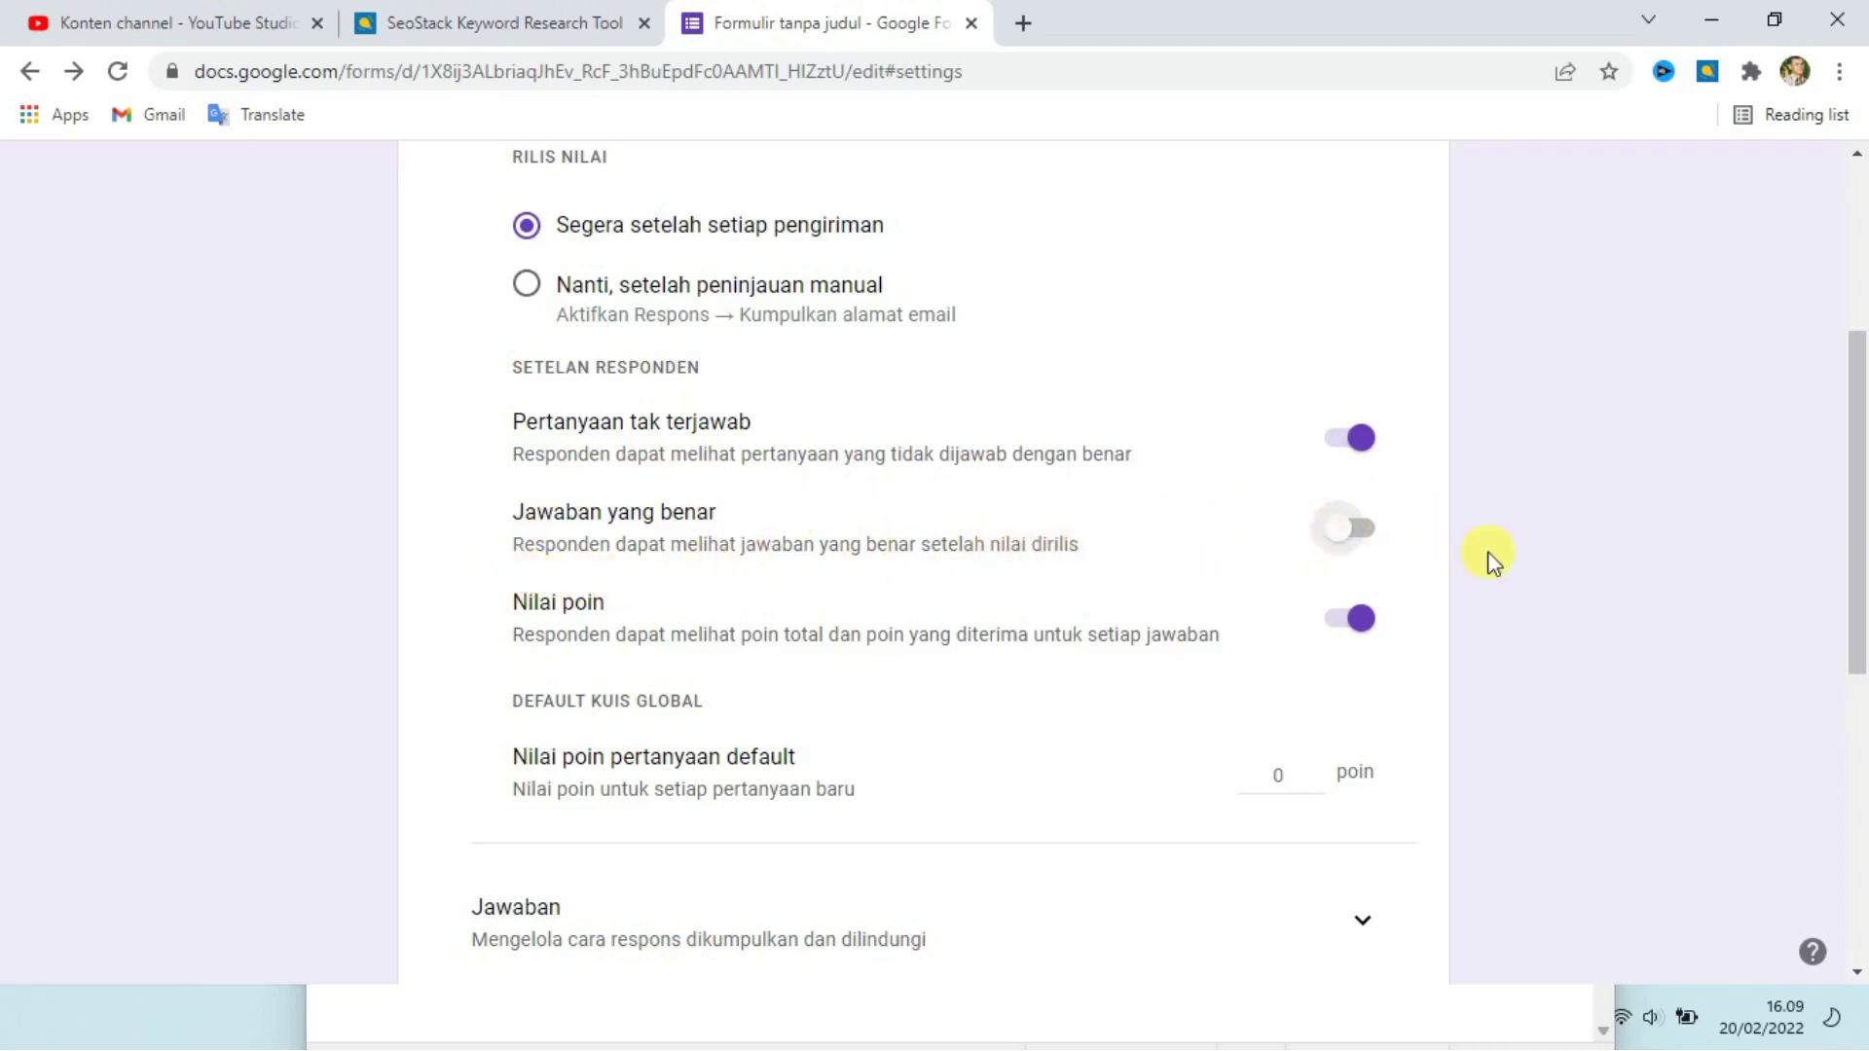
pyautogui.scroll(-6, 1493, 564)
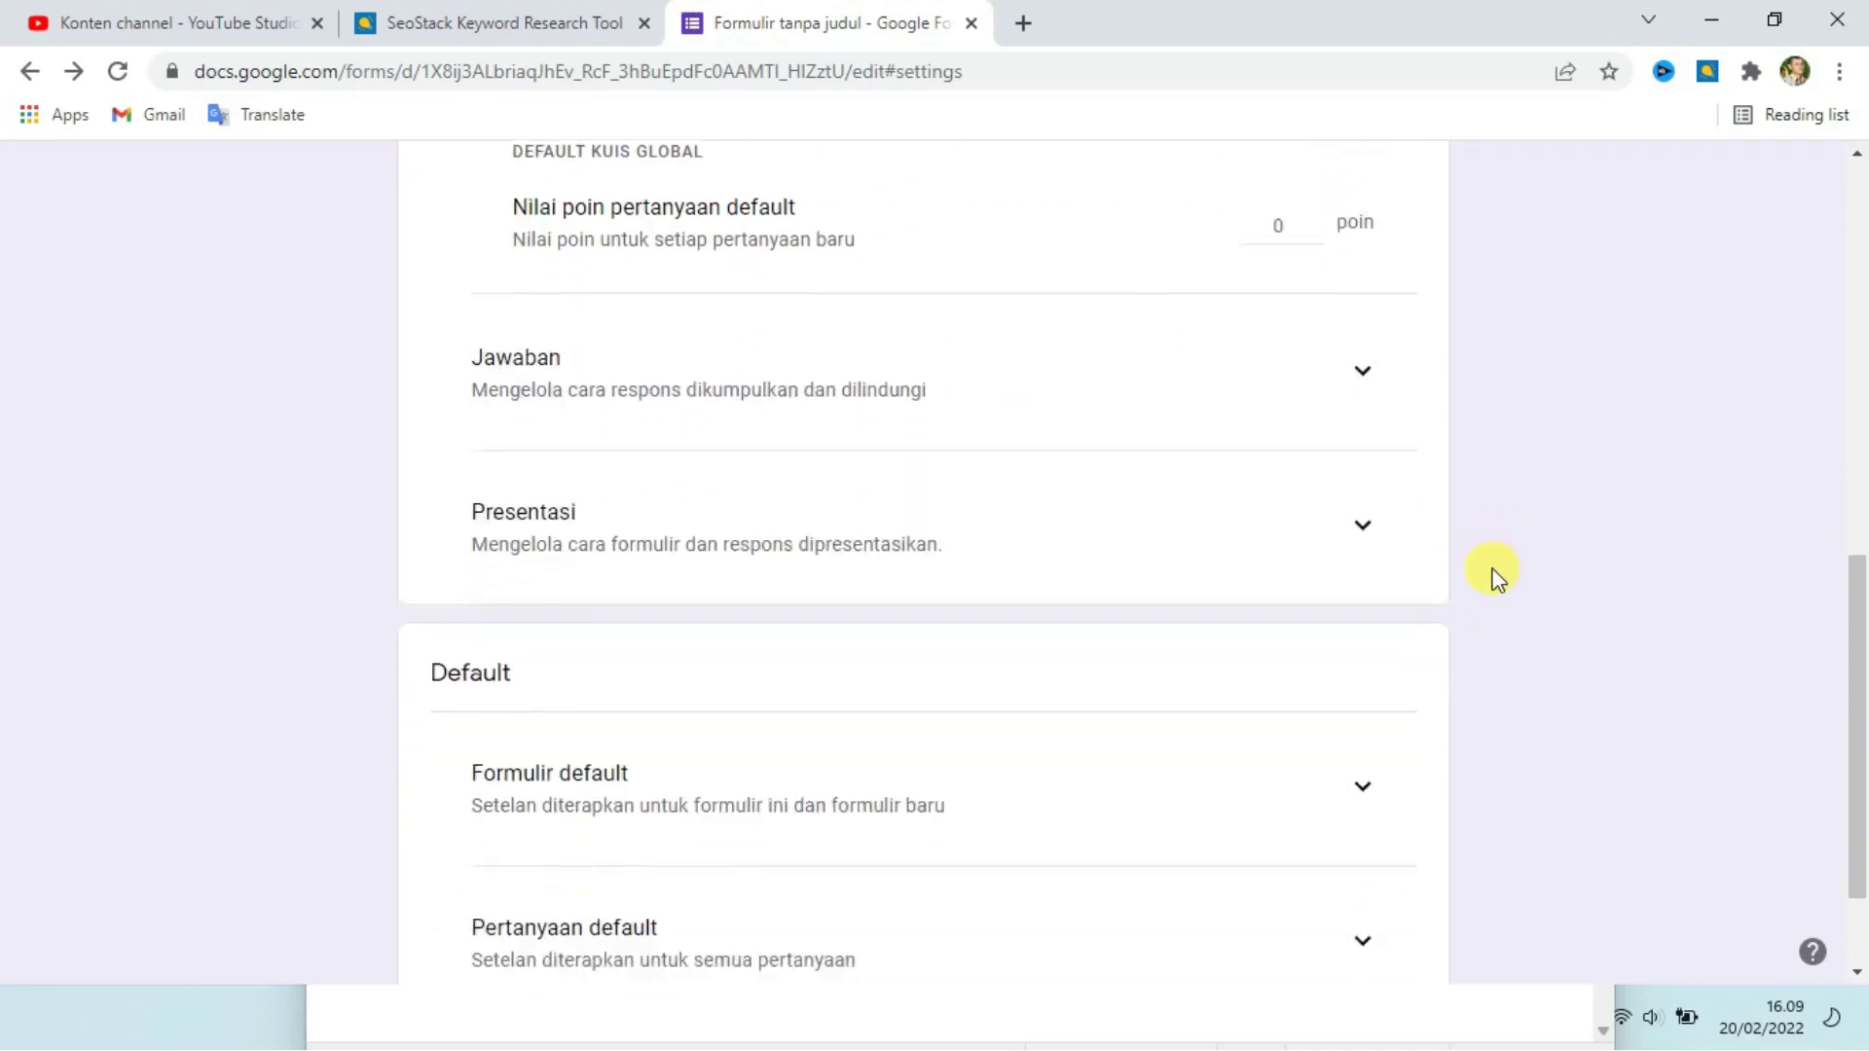
pyautogui.scroll(-2, 1493, 572)
pyautogui.scroll(7, 1491, 571)
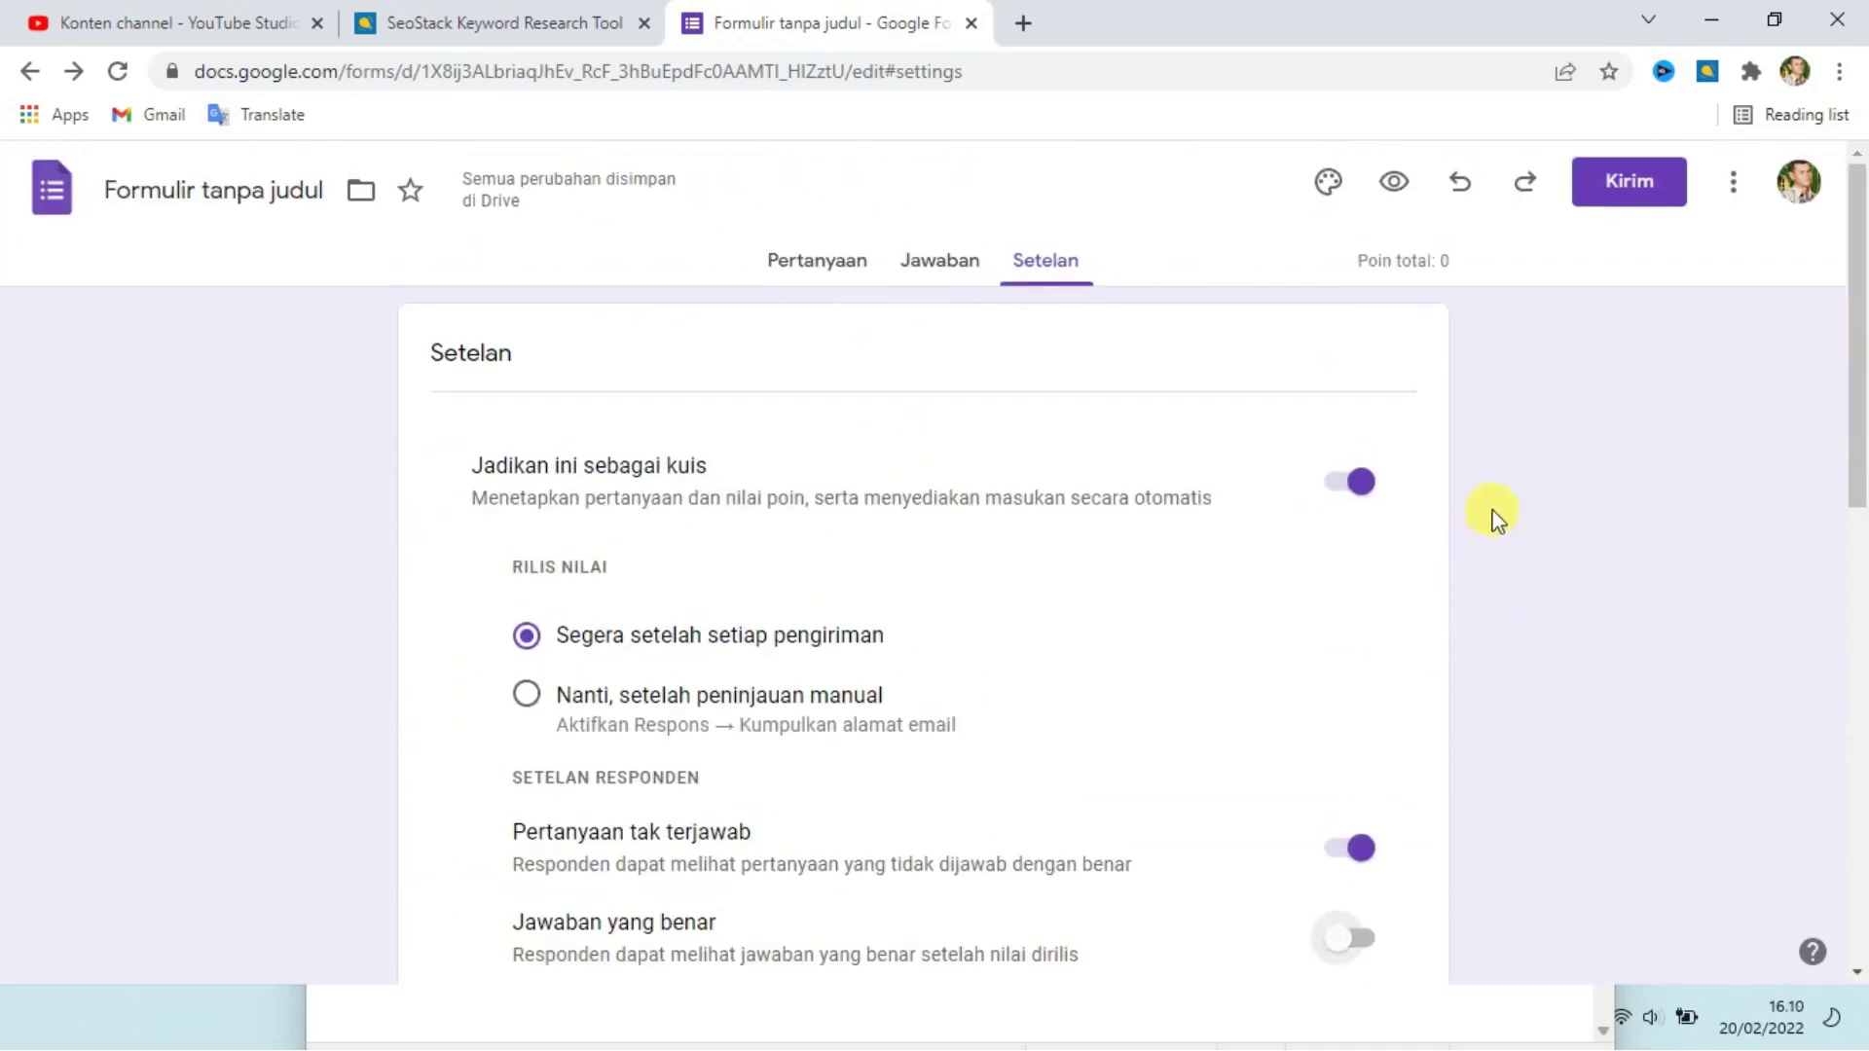
# Return to the form's questions and reload the page.
pyautogui.click(849, 273)
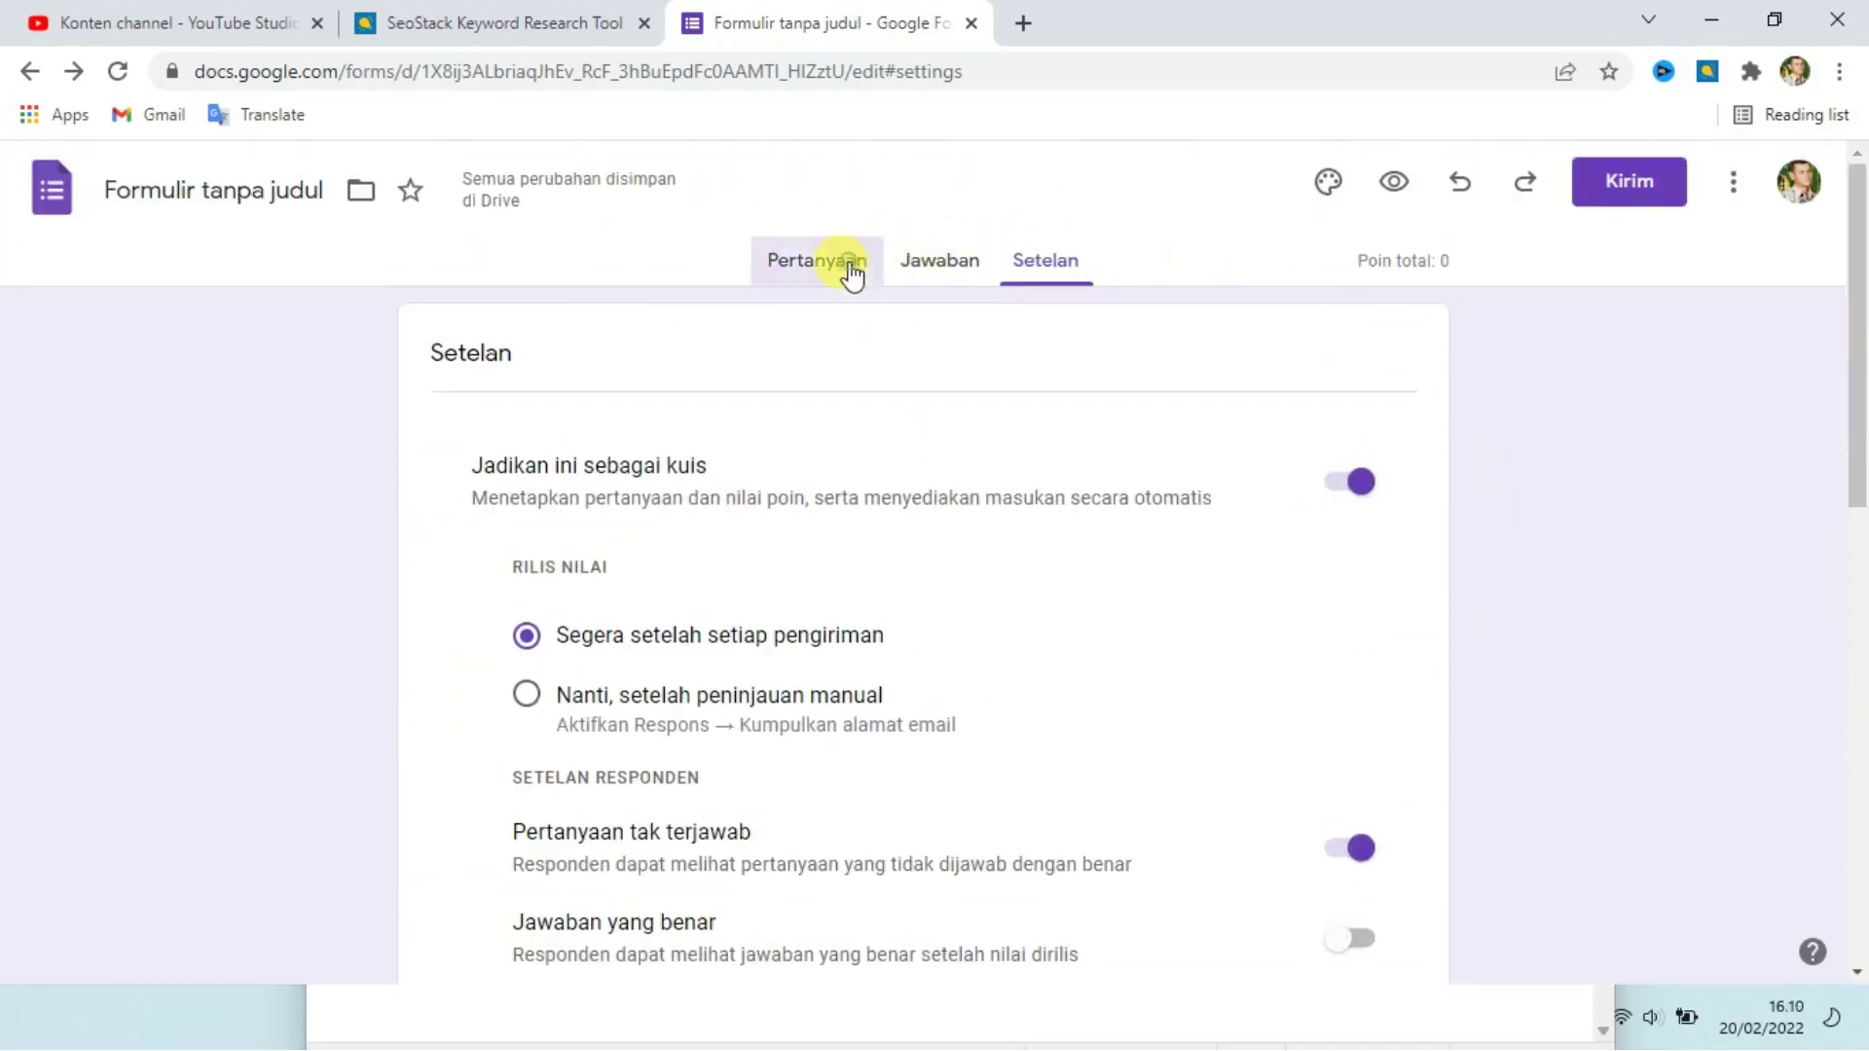
pyautogui.scroll(-3, 1596, 613)
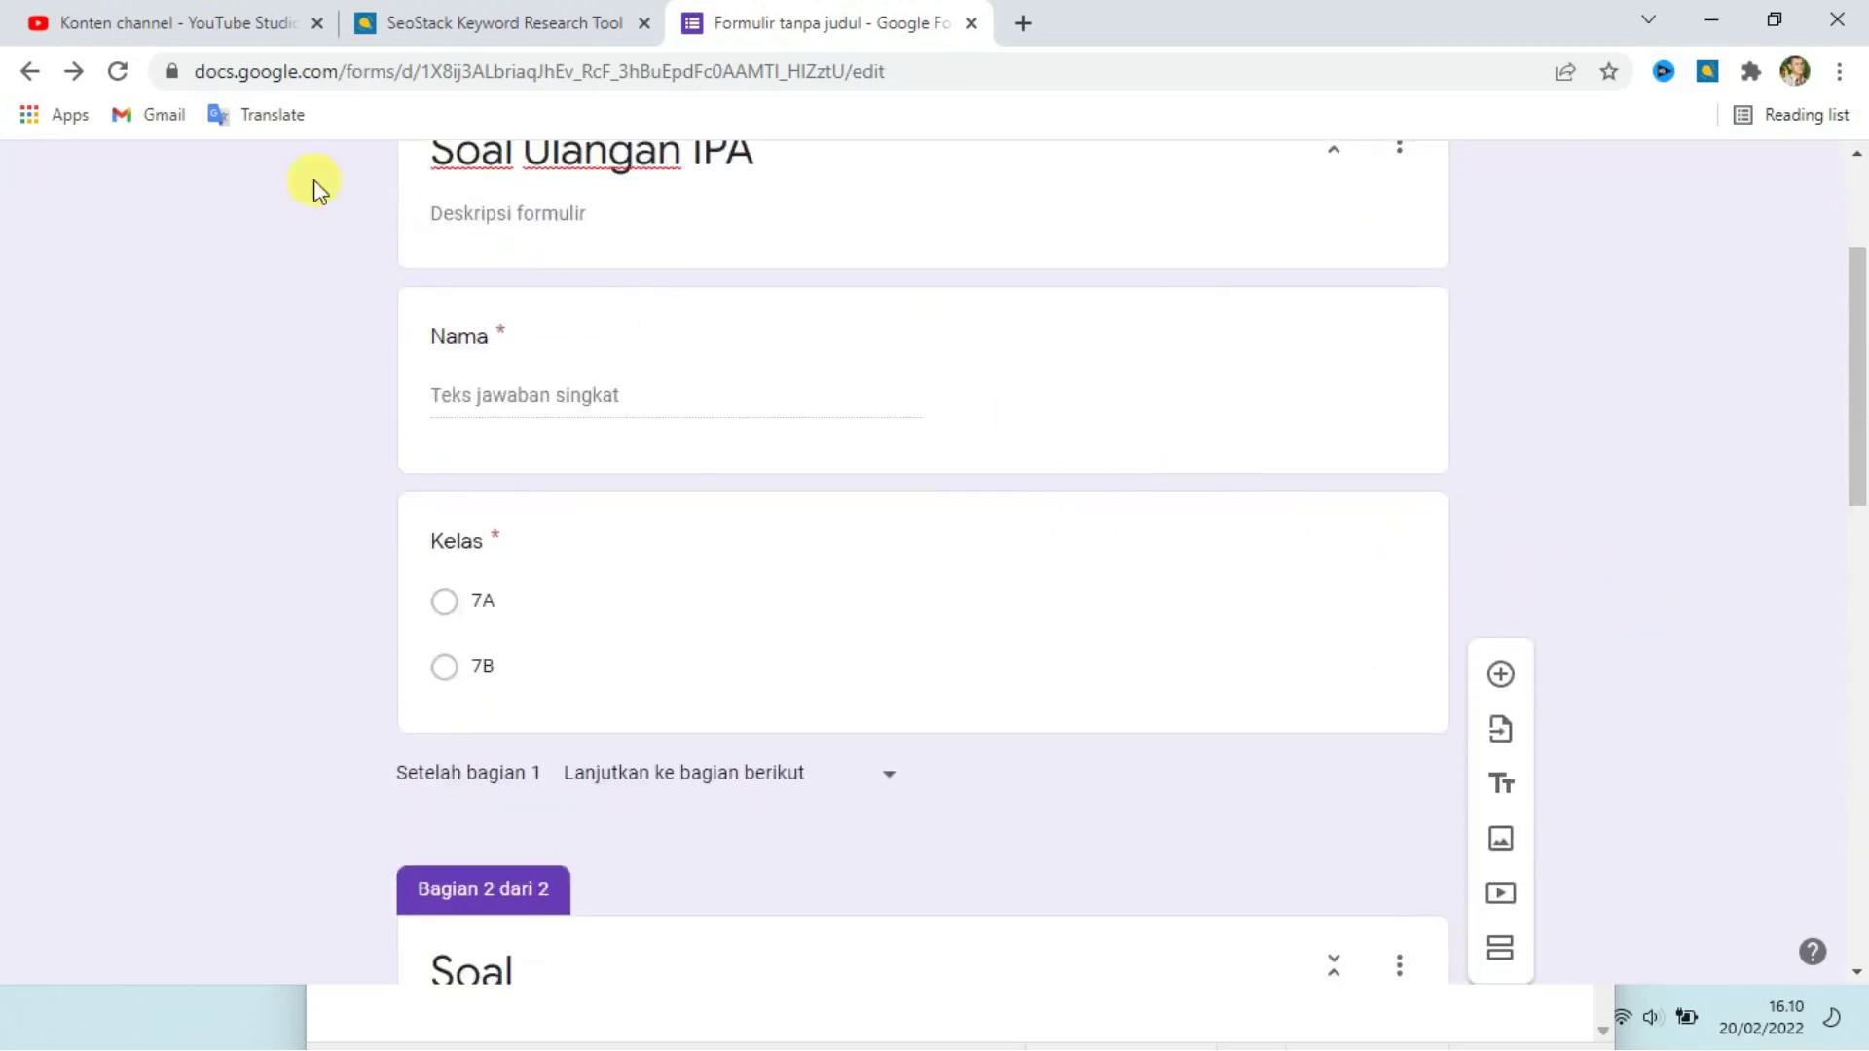
pyautogui.scroll(1, 160, 275)
pyautogui.scroll(-1, 160, 275)
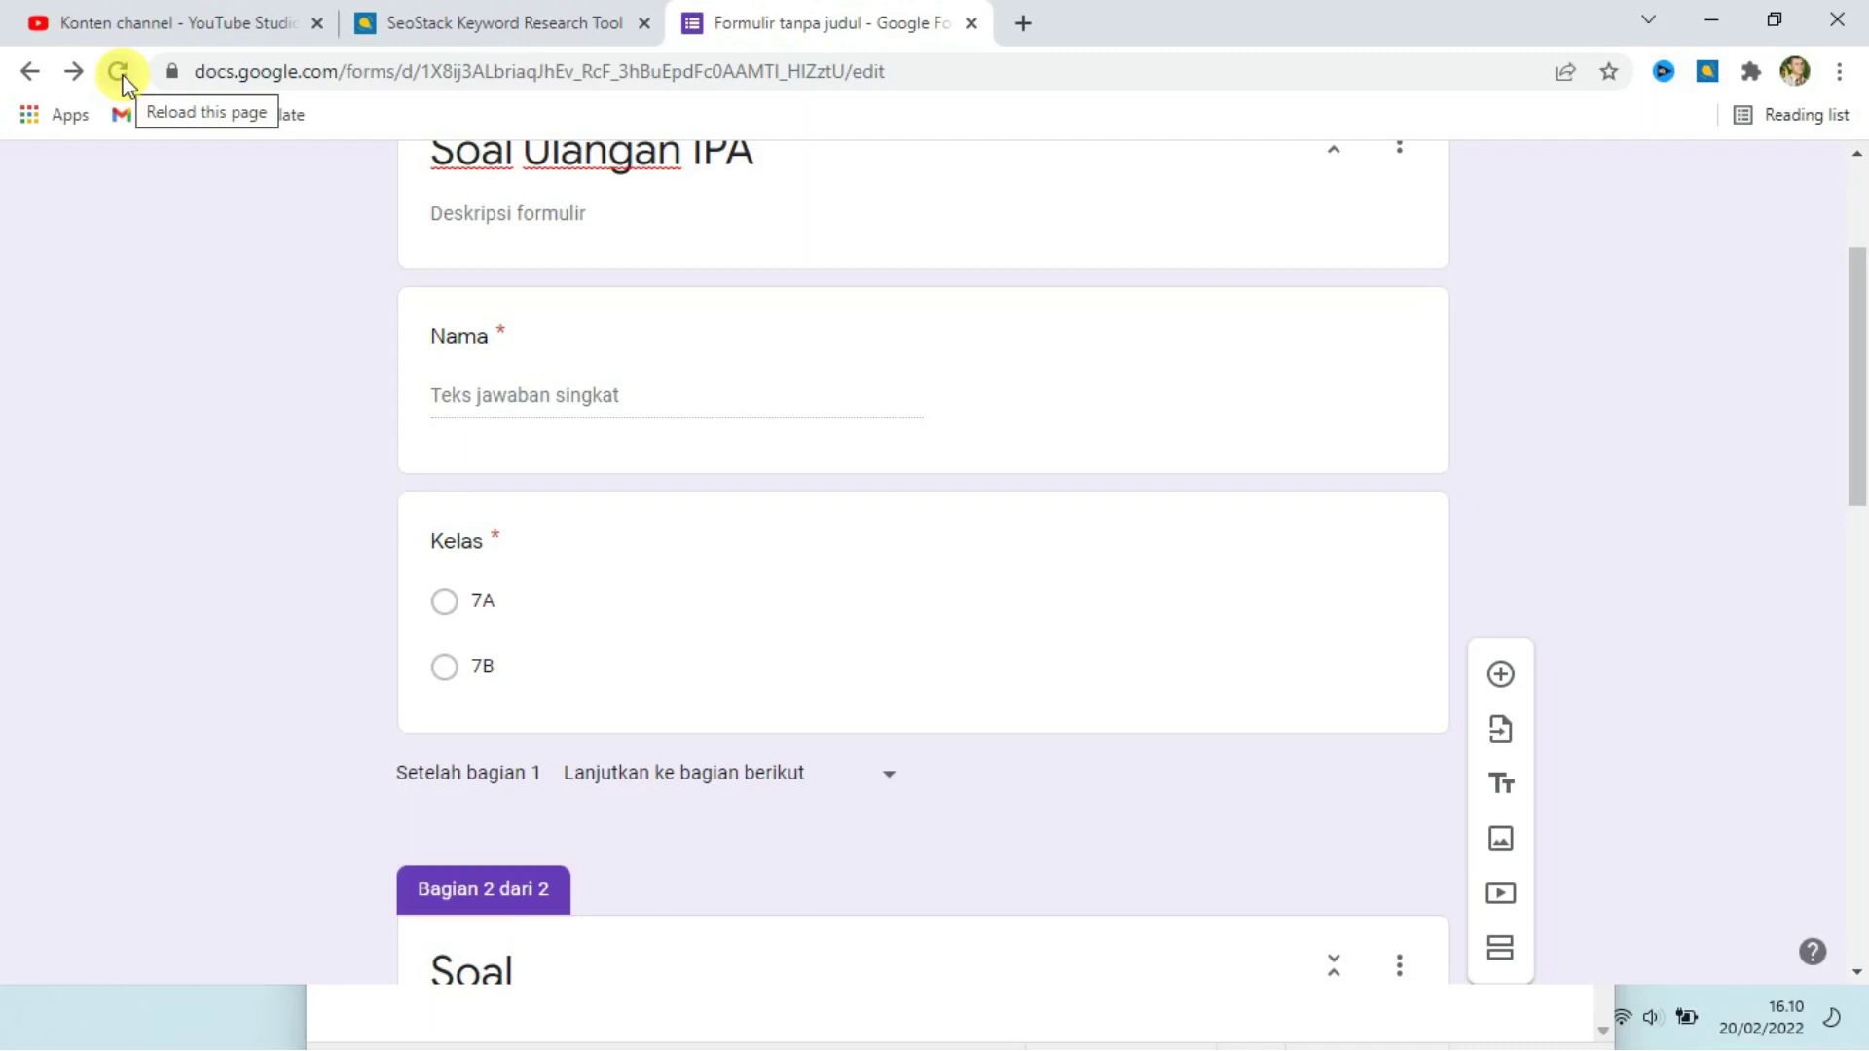
pyautogui.click(122, 78)
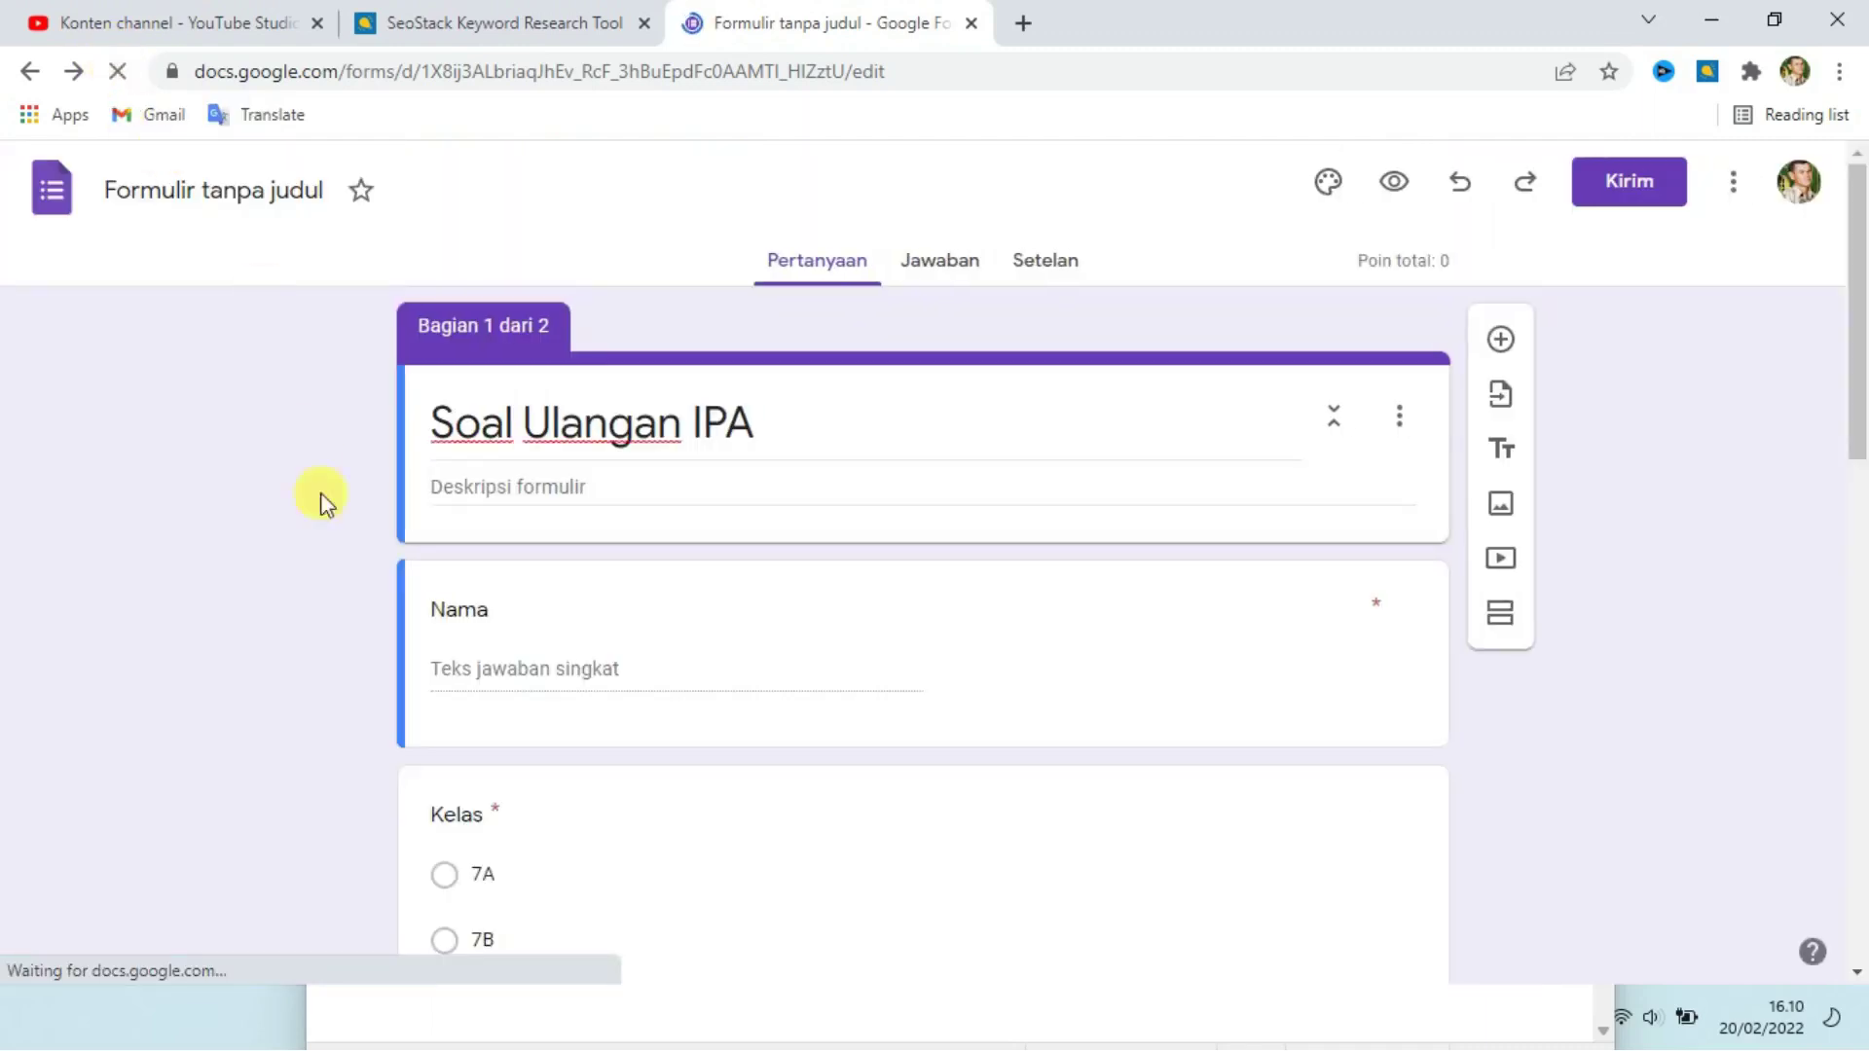
# Set the answer key of question 1 to Jantung with a value of 100 points.
pyautogui.scroll(-4, 326, 432)
pyautogui.scroll(-9, 325, 432)
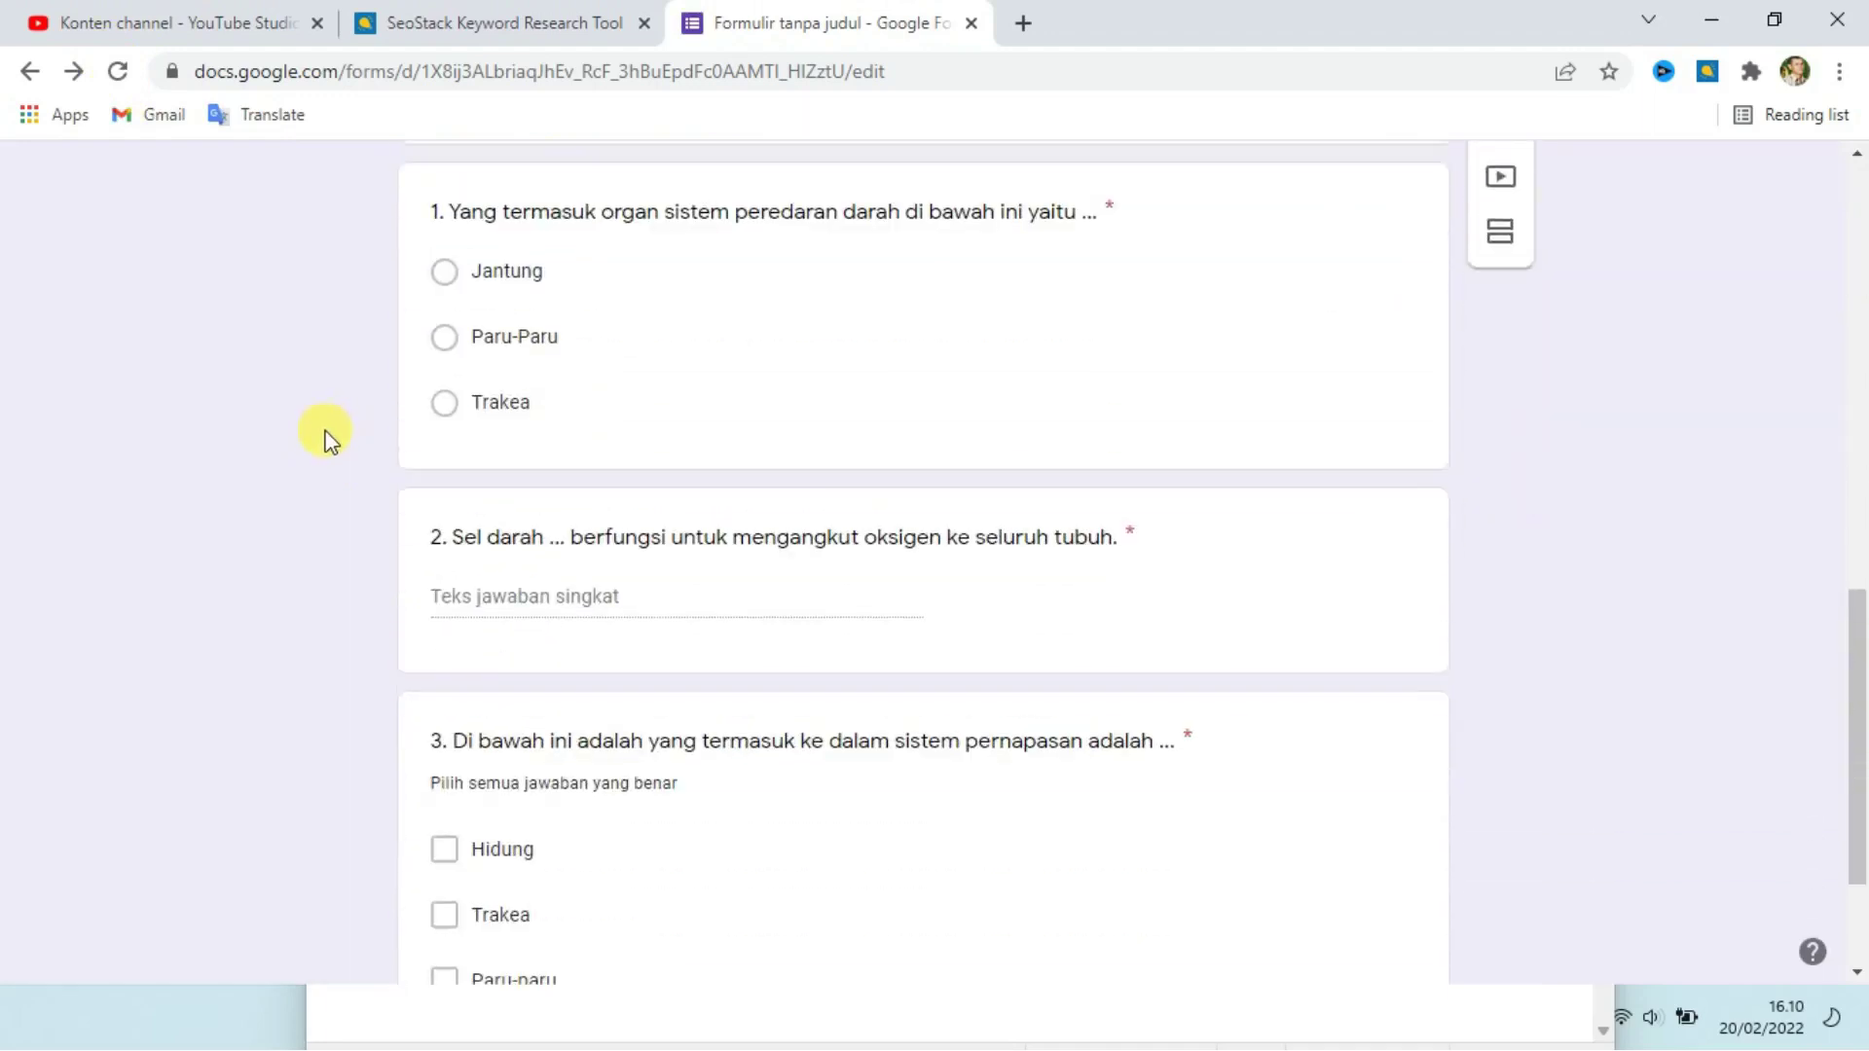
pyautogui.scroll(3, 409, 447)
pyautogui.click(416, 438)
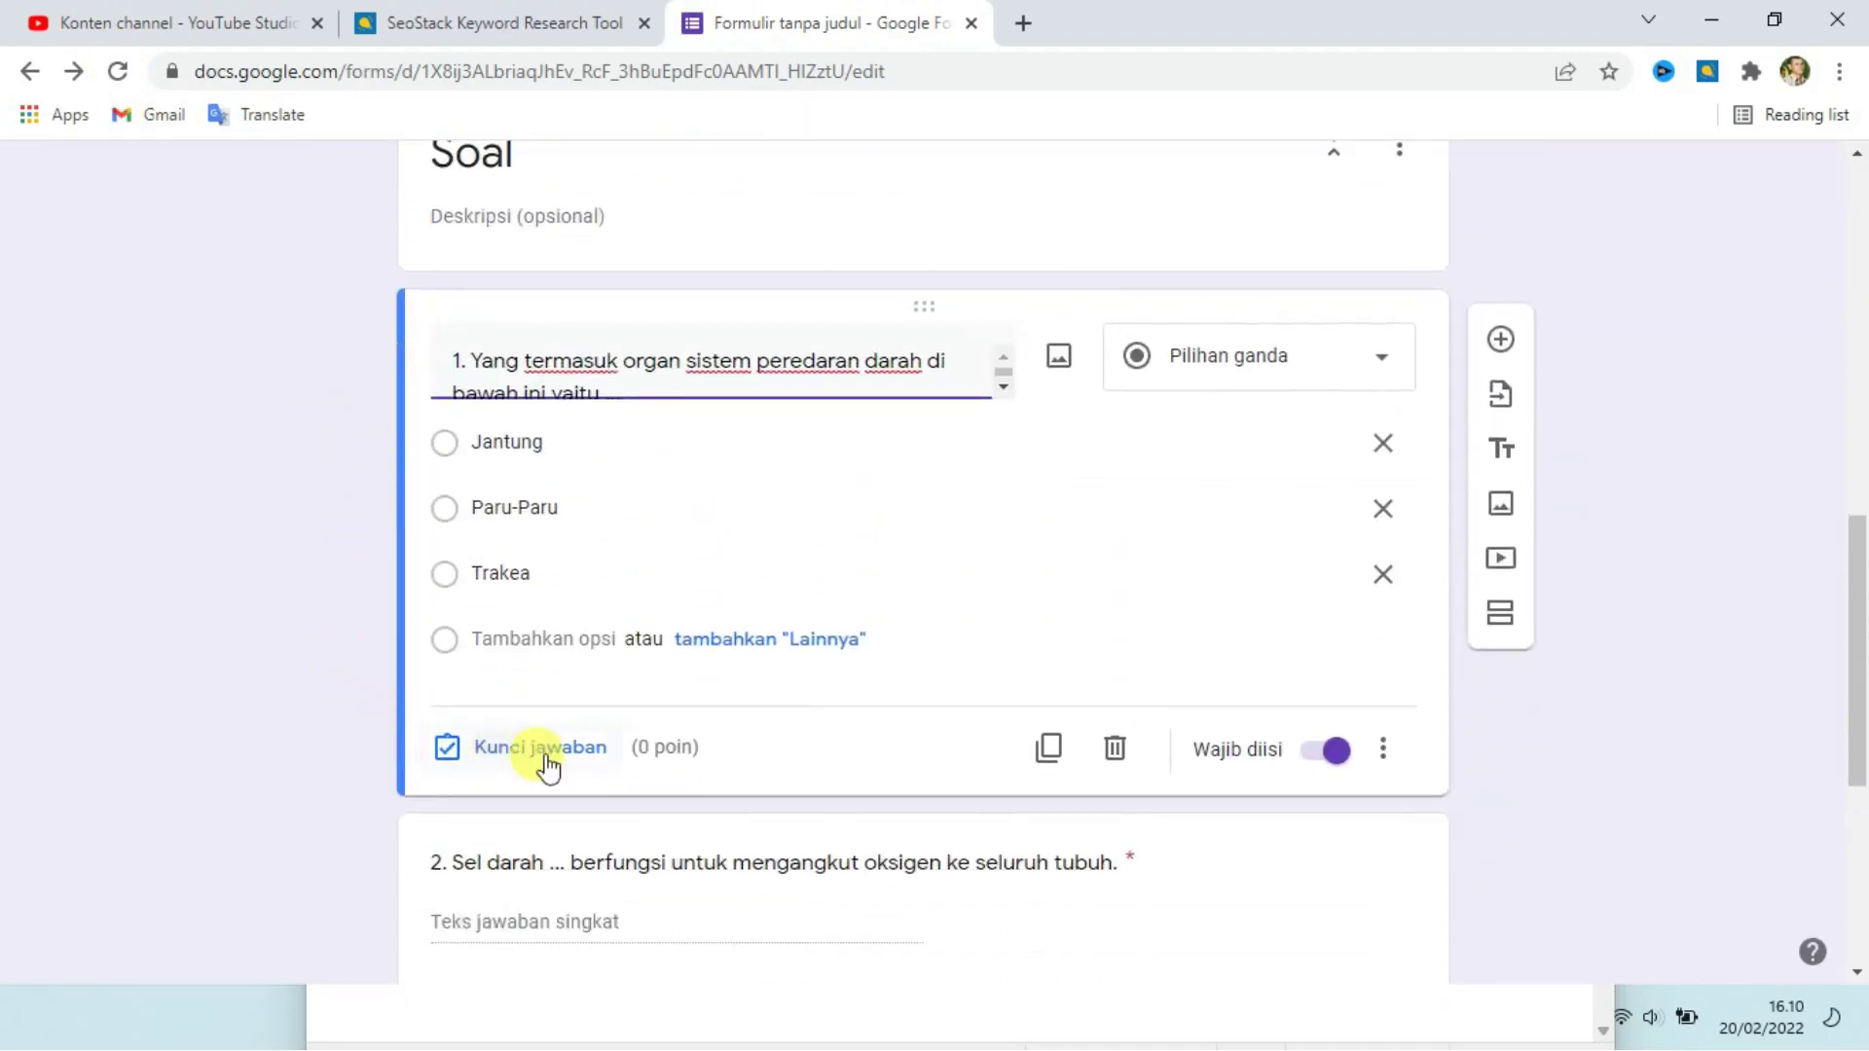
pyautogui.click(530, 749)
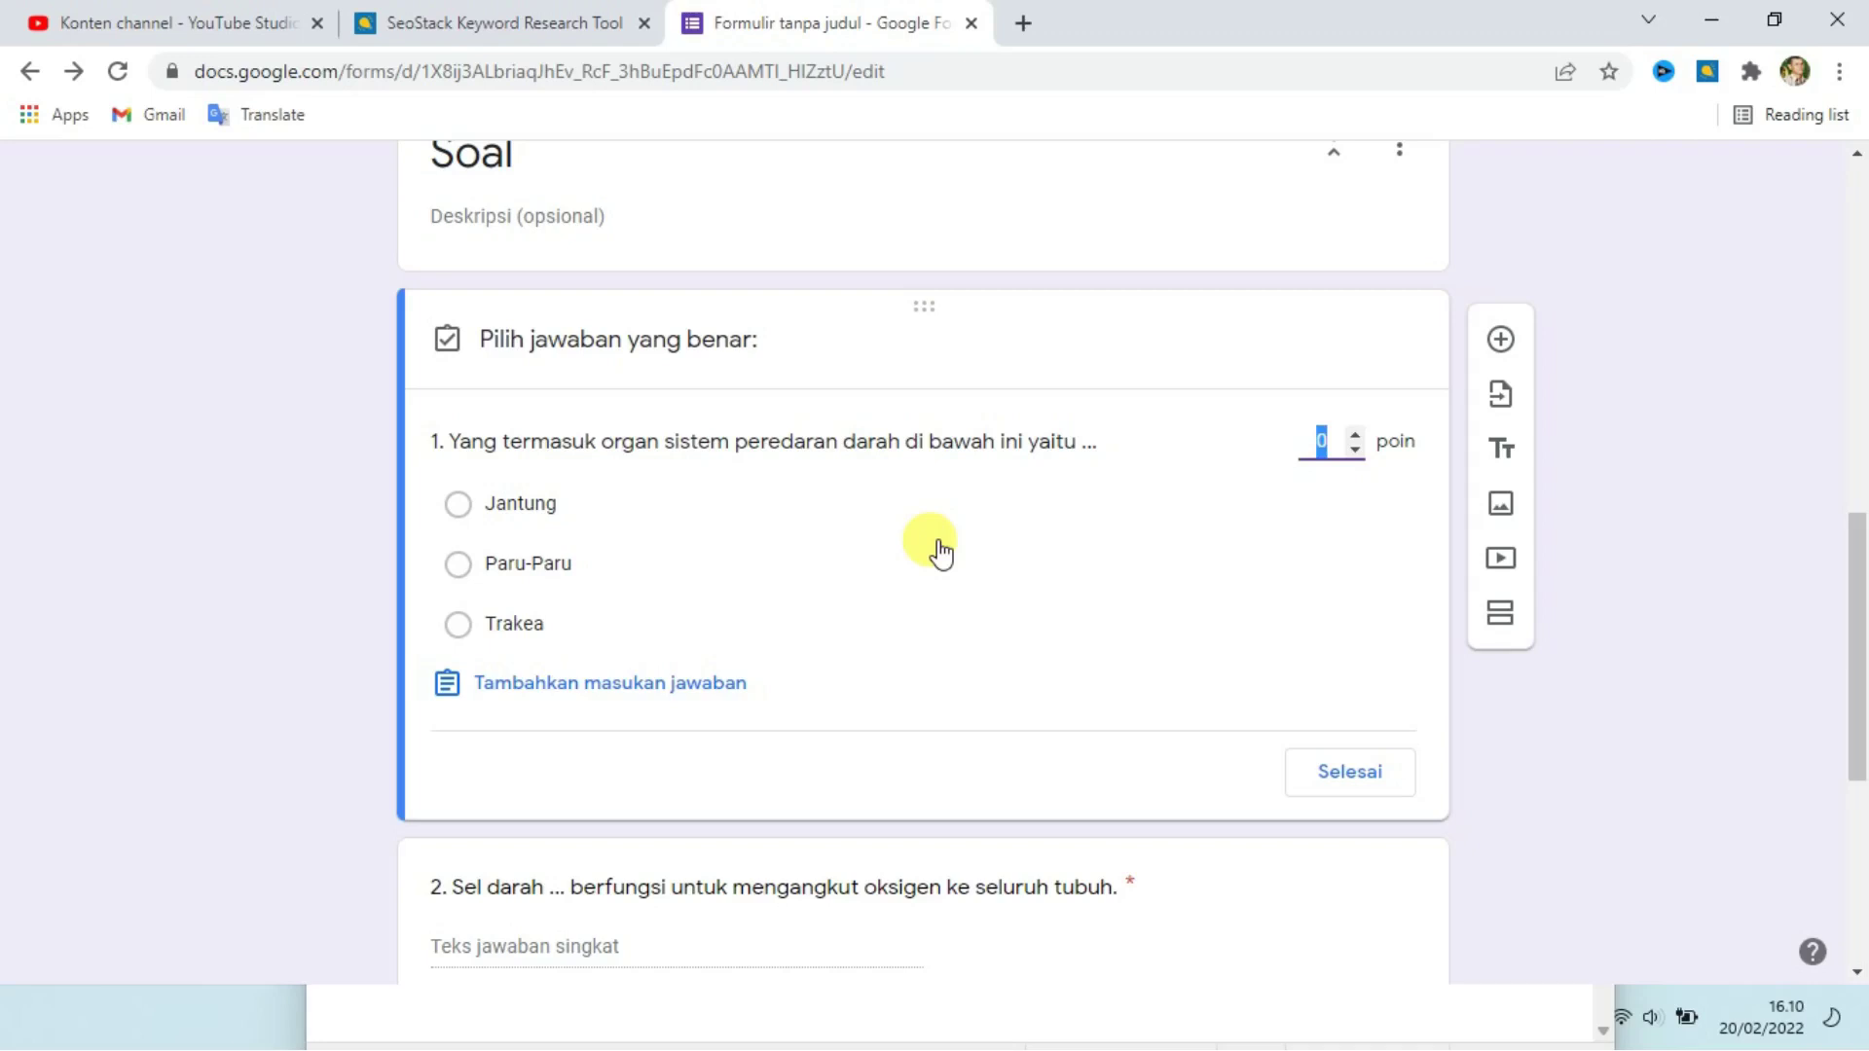
pyautogui.write('100')
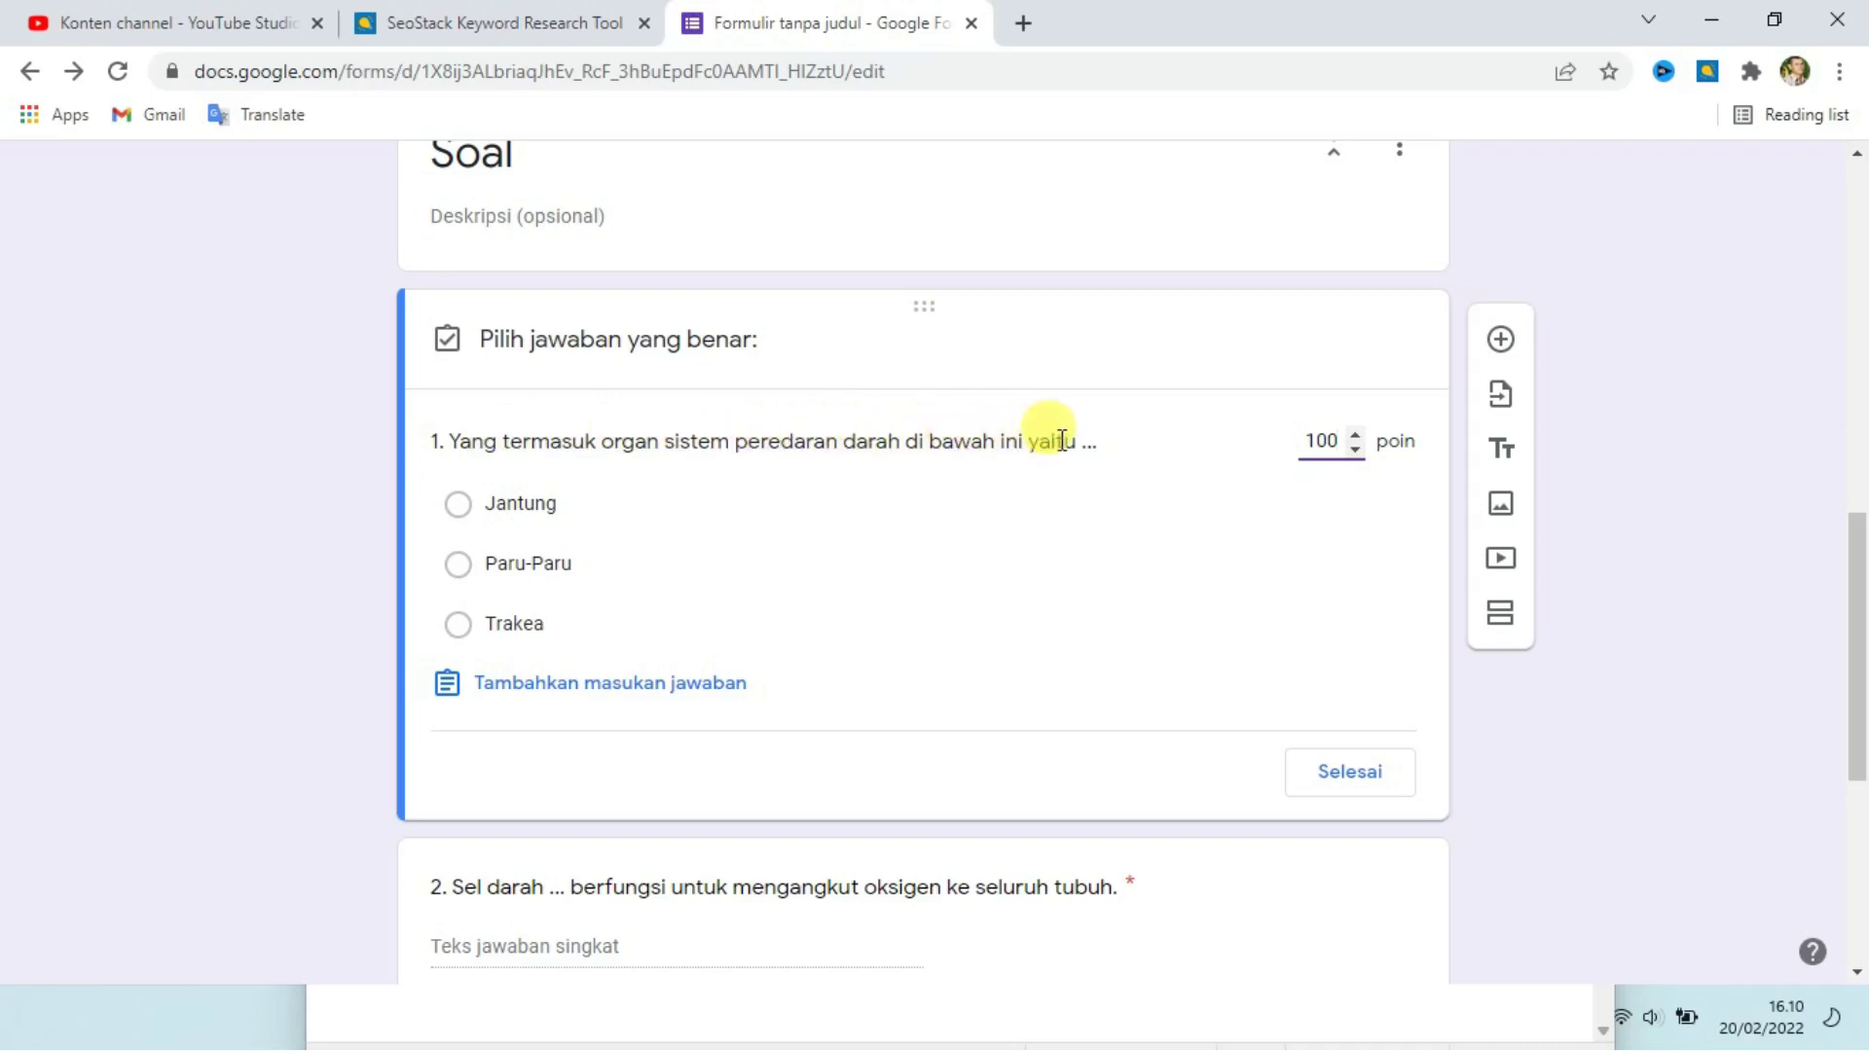
pyautogui.click(451, 518)
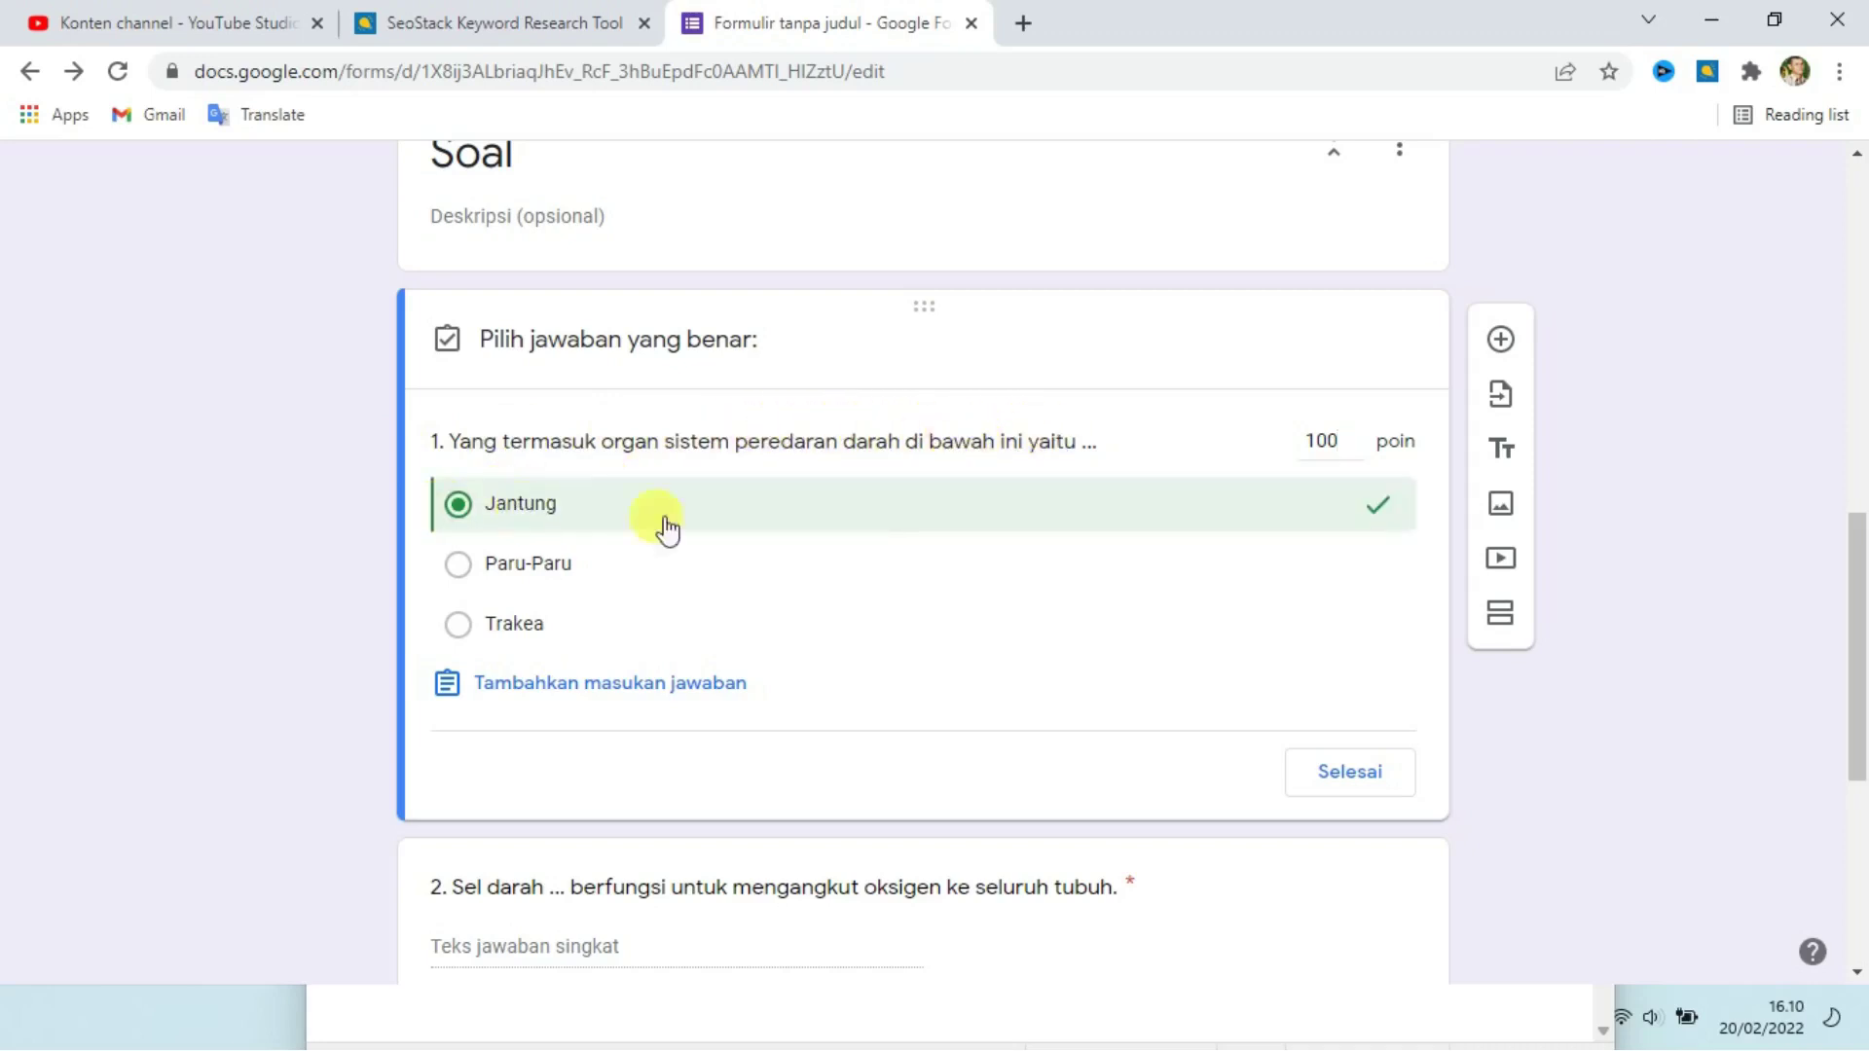
pyautogui.scroll(-3, 1369, 655)
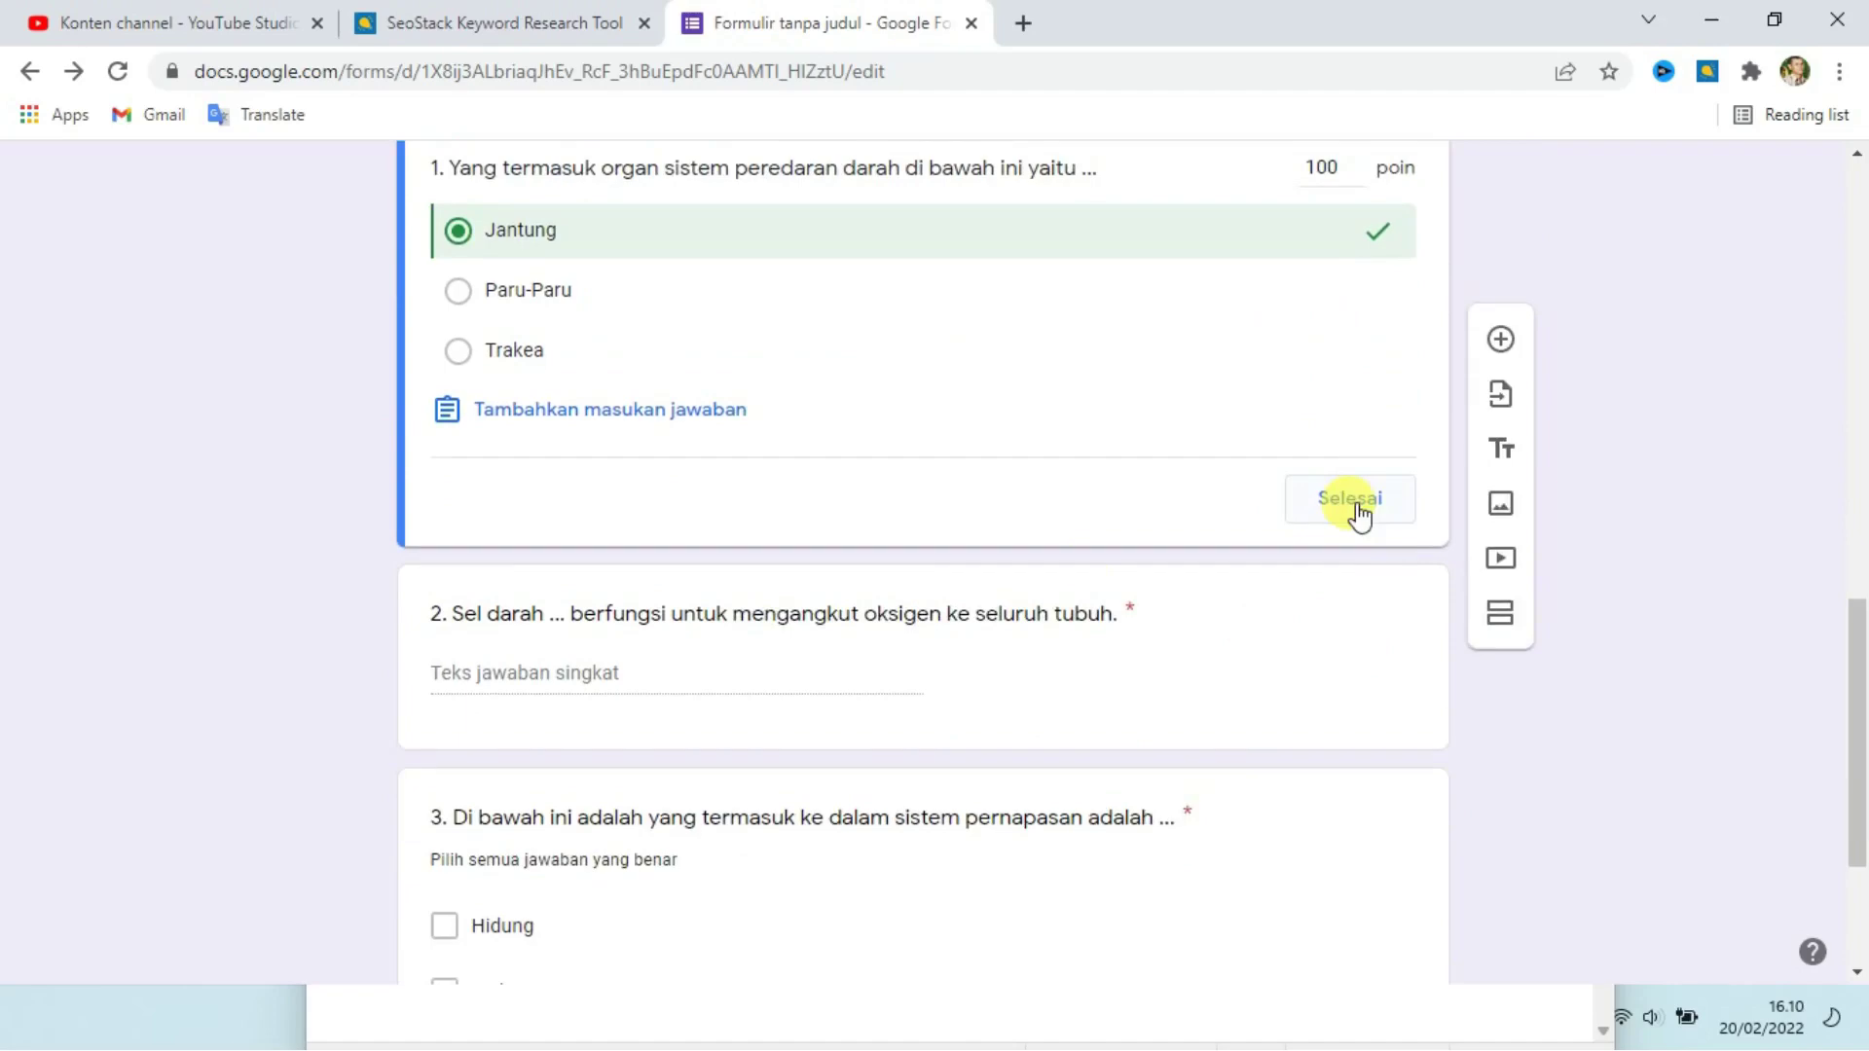
pyautogui.click(1353, 500)
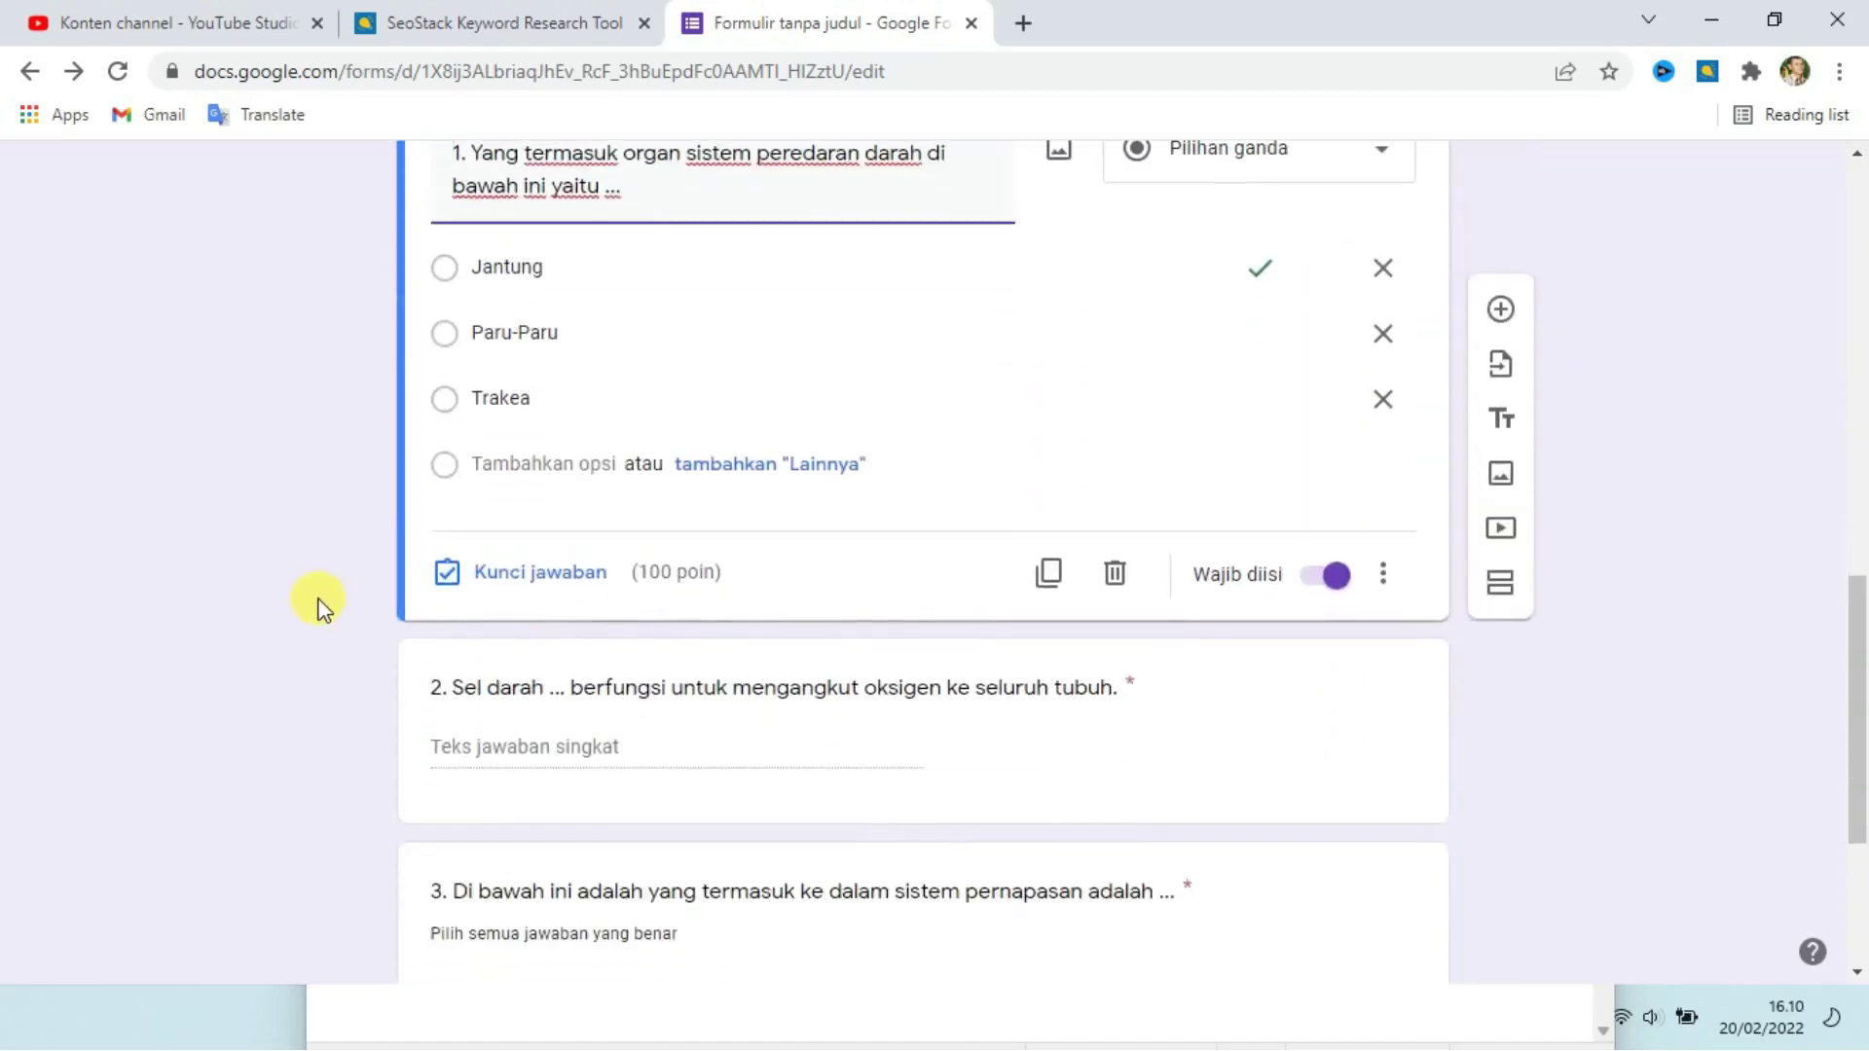
# Open the answer key of question 2 and enter "merah" as a correct answer.
pyautogui.scroll(-2, 336, 579)
pyautogui.click(418, 516)
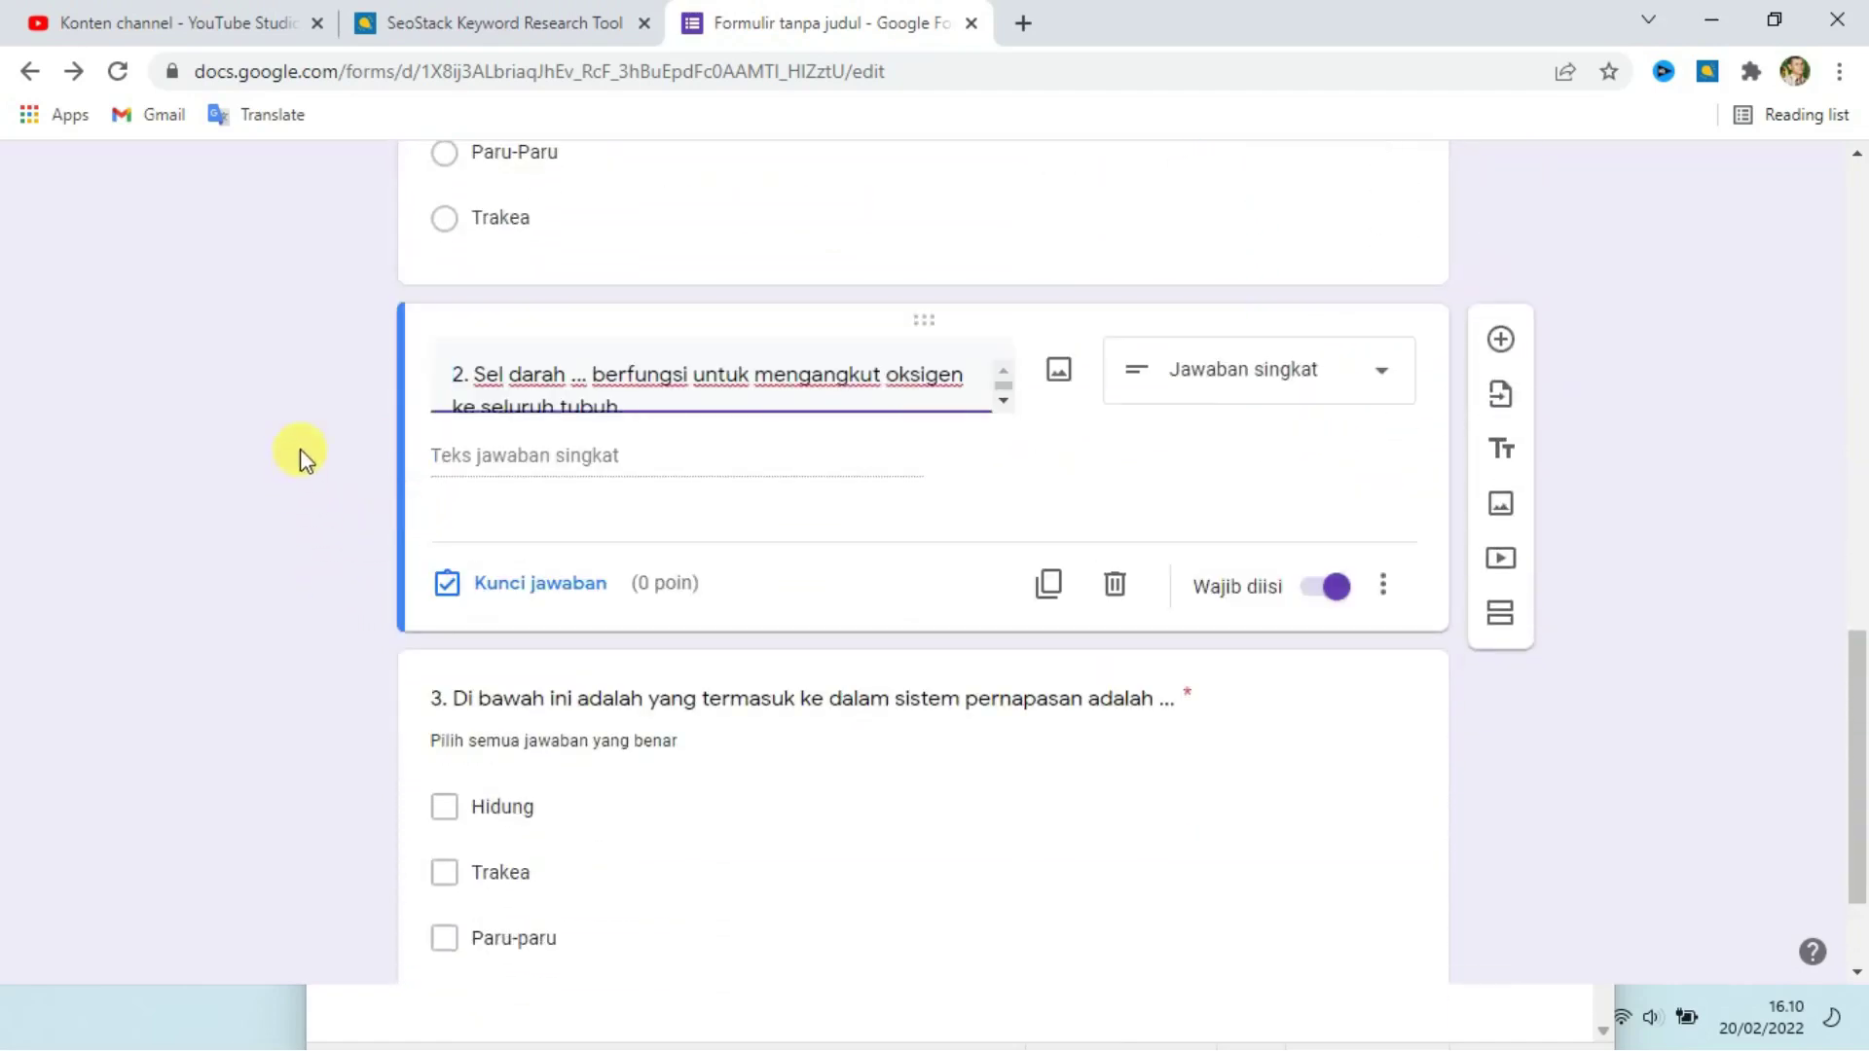
pyautogui.click(572, 455)
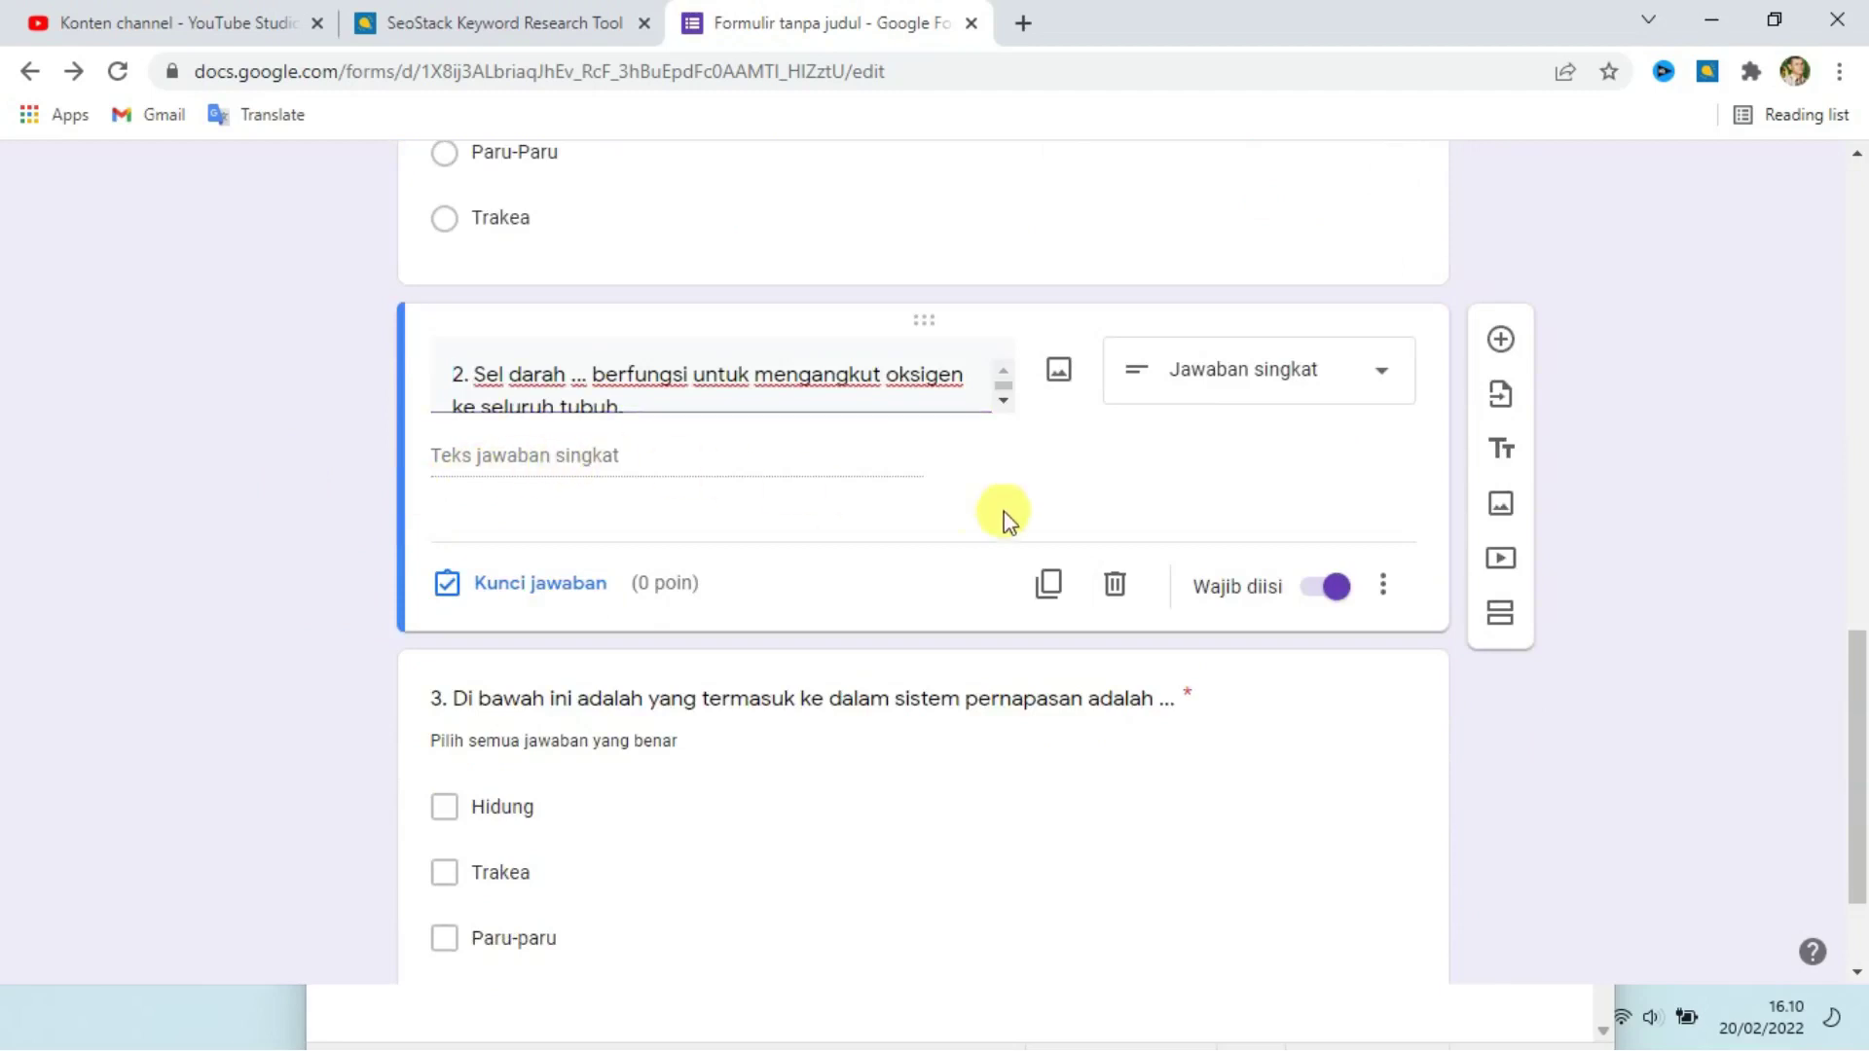
pyautogui.click(538, 589)
pyautogui.click(444, 587)
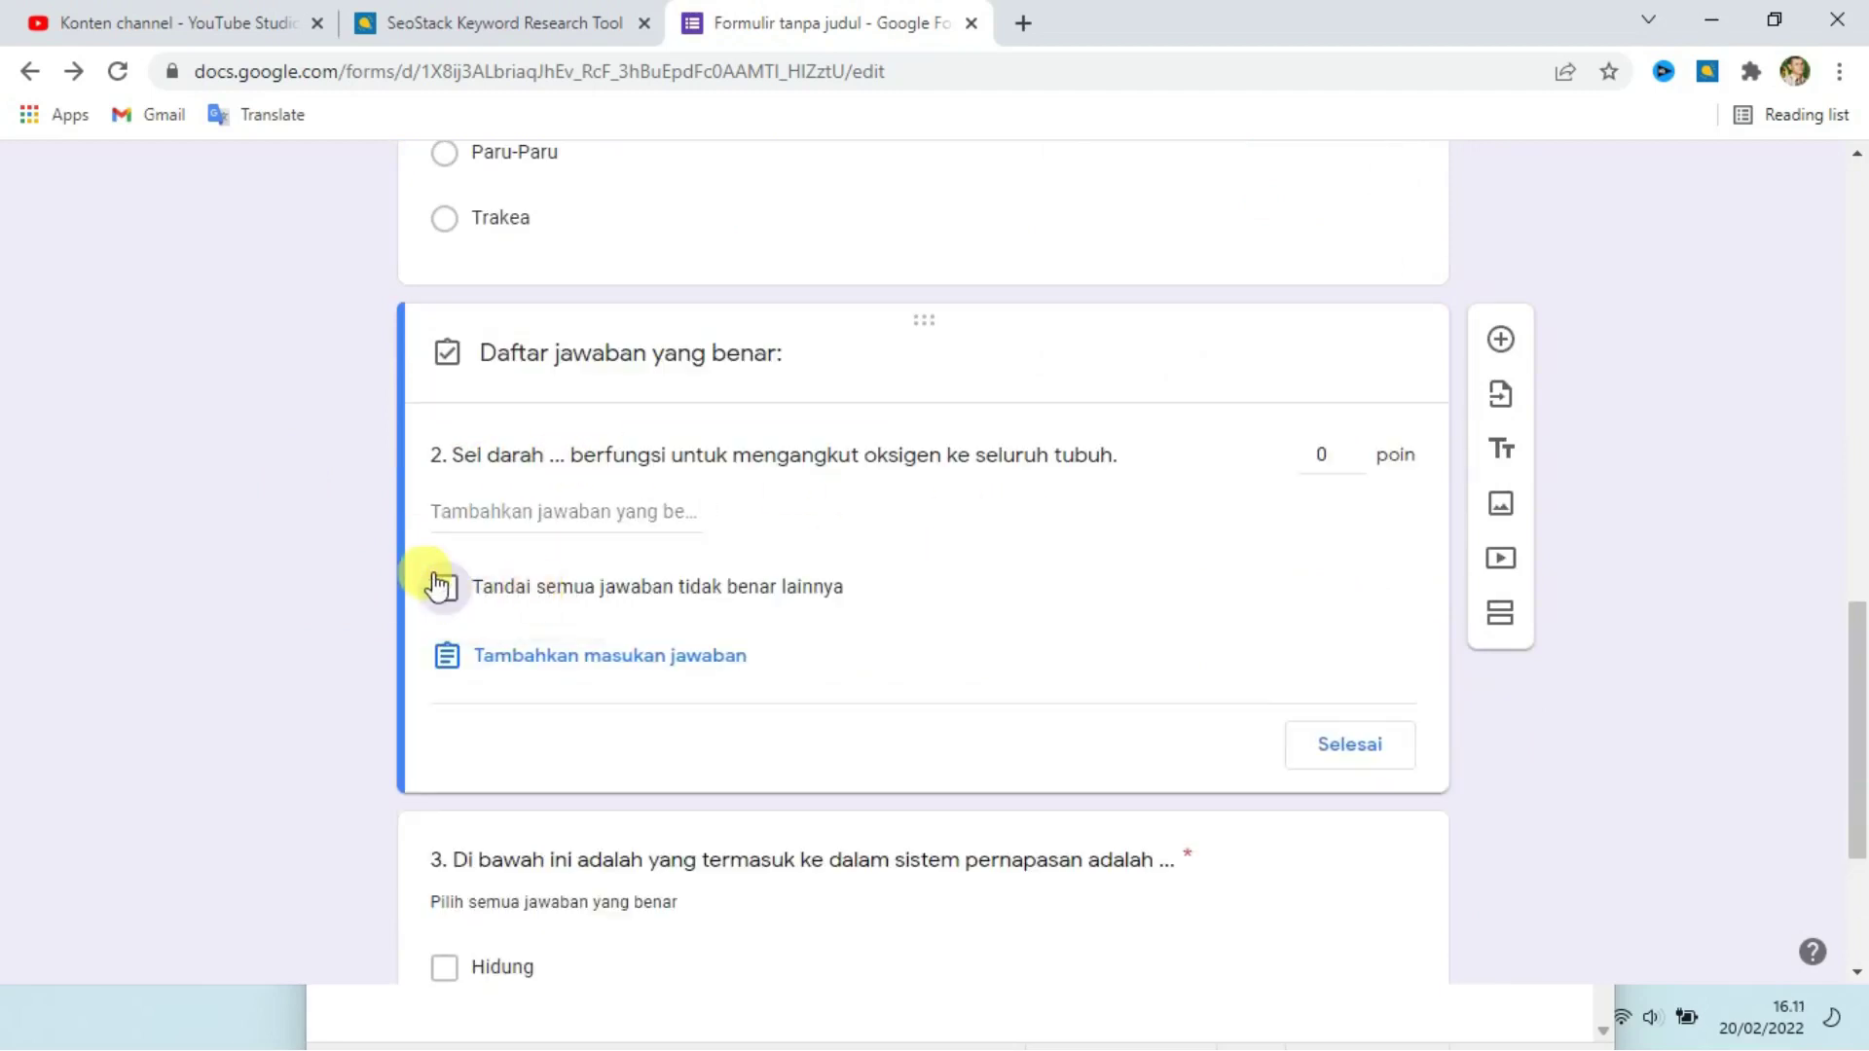
pyautogui.click(494, 507)
pyautogui.write('Jawaban yang Benar')
pyautogui.hotkey('ctrl', 'a')
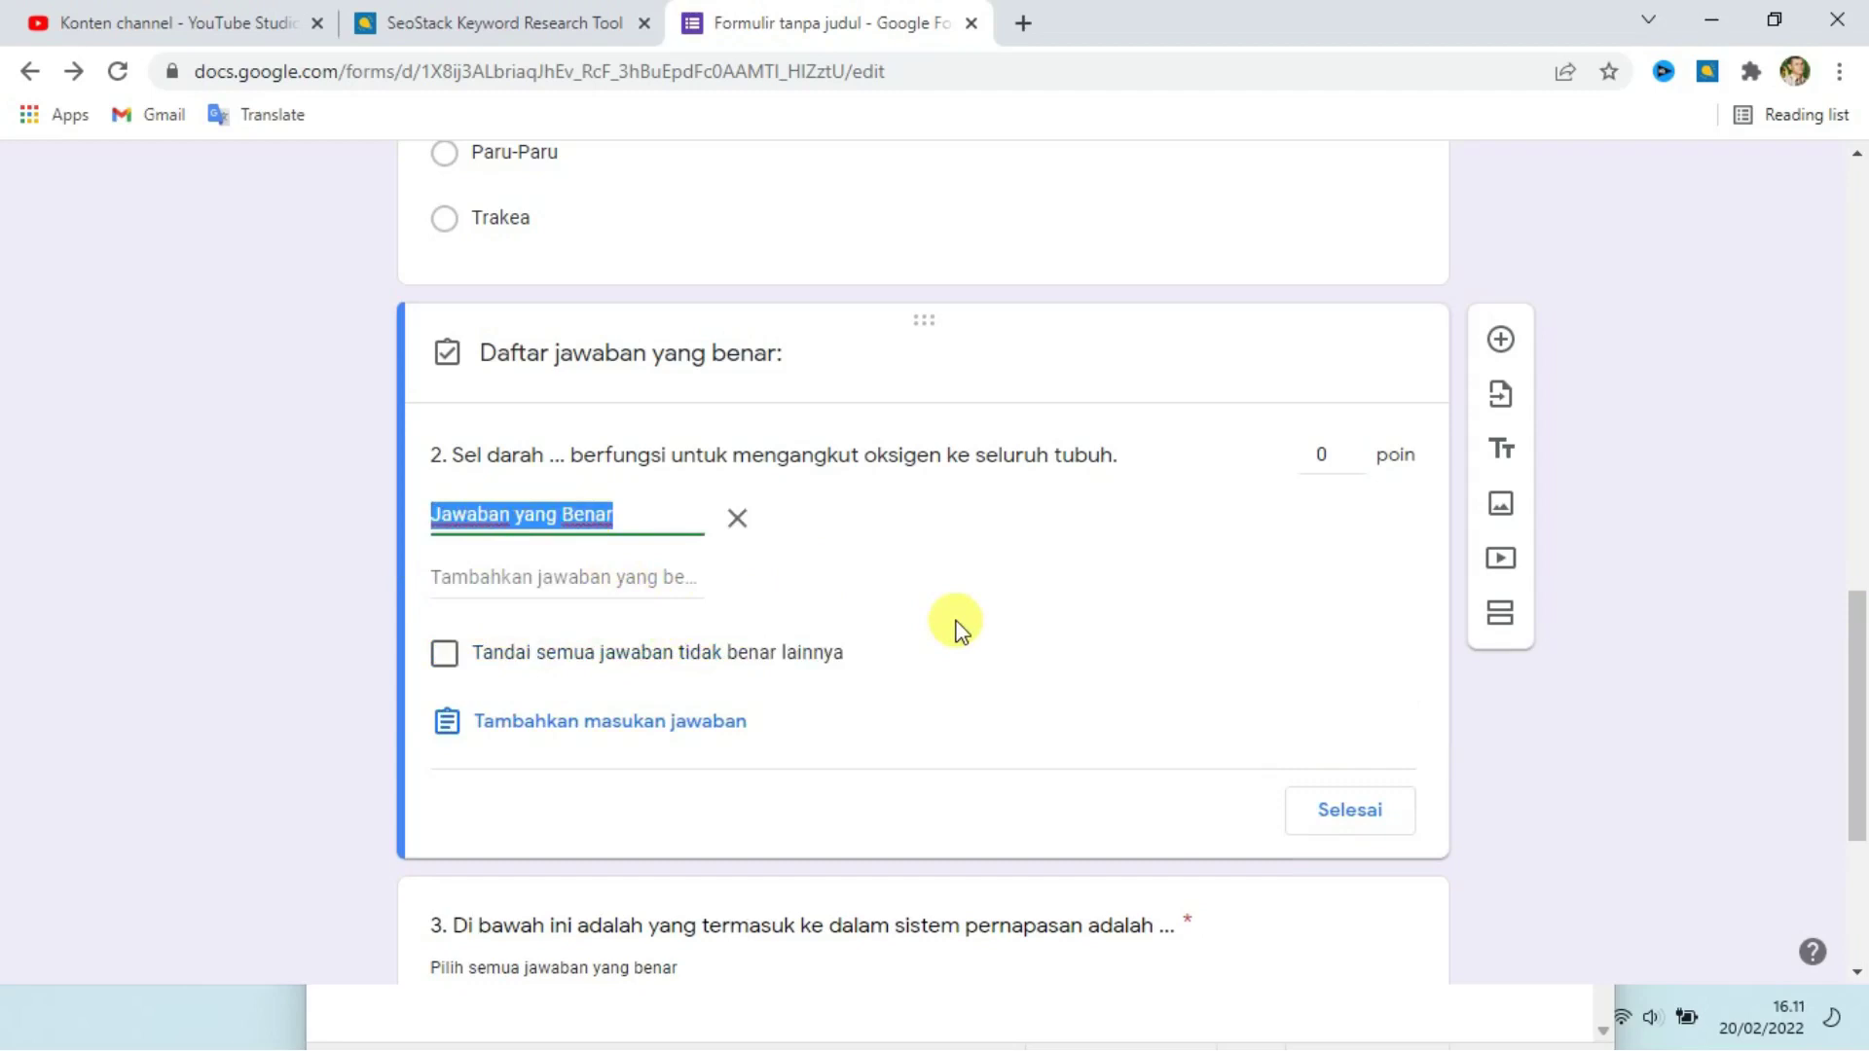
pyautogui.write('merah')
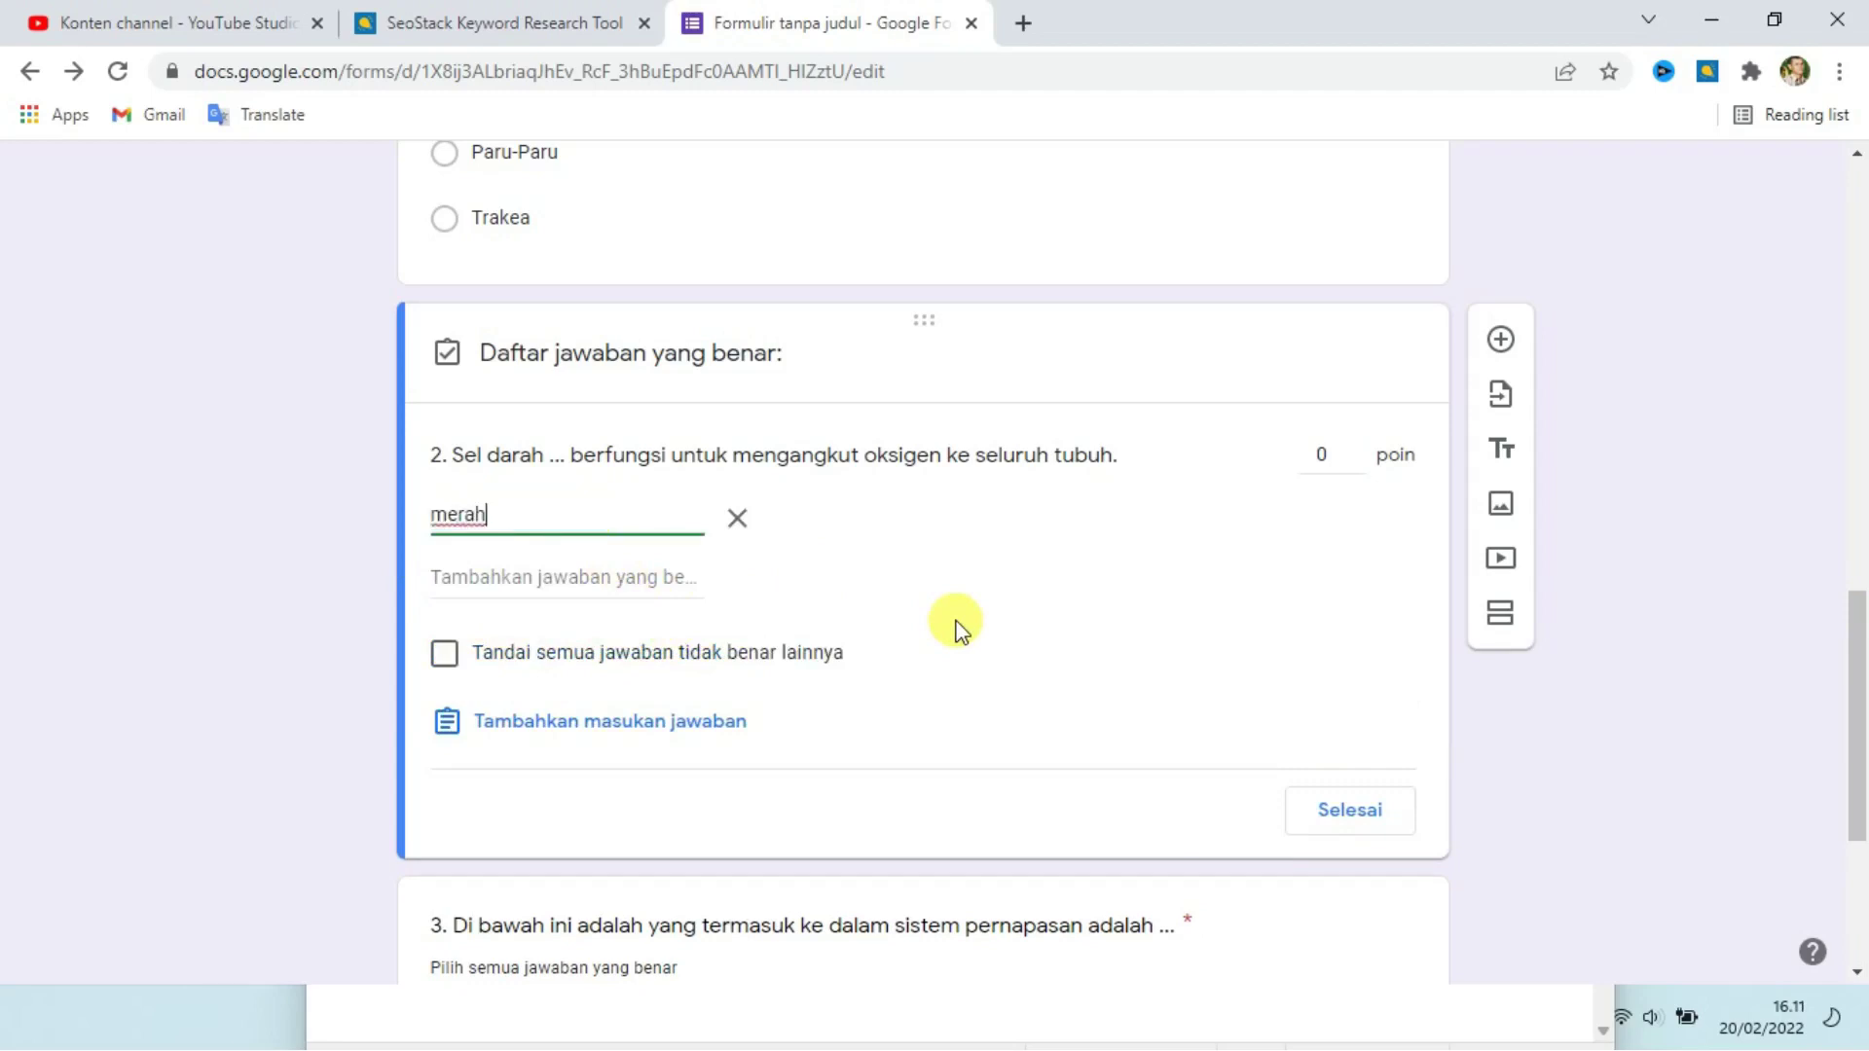
# Add "sel darah merah", "darah merah" and "eritrosit" as further correct answers to question 2.
pyautogui.click(667, 581)
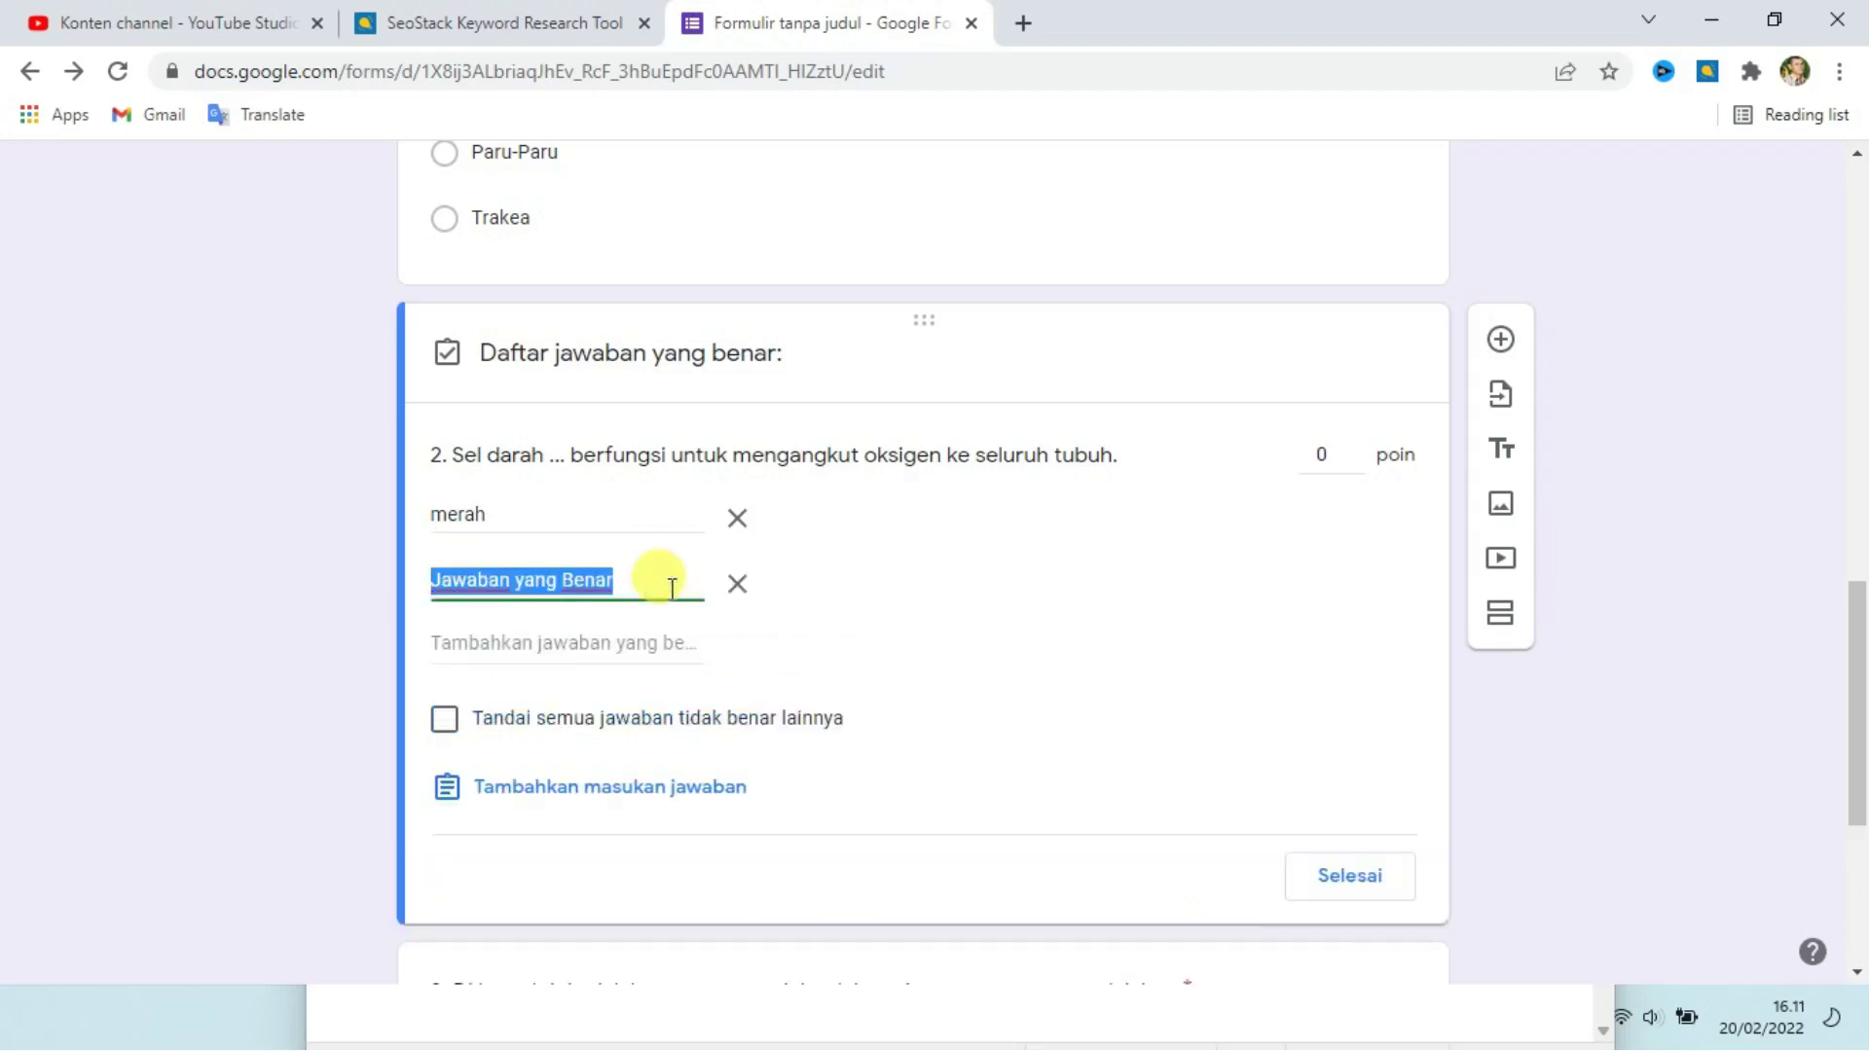
pyautogui.write('sel darah merah')
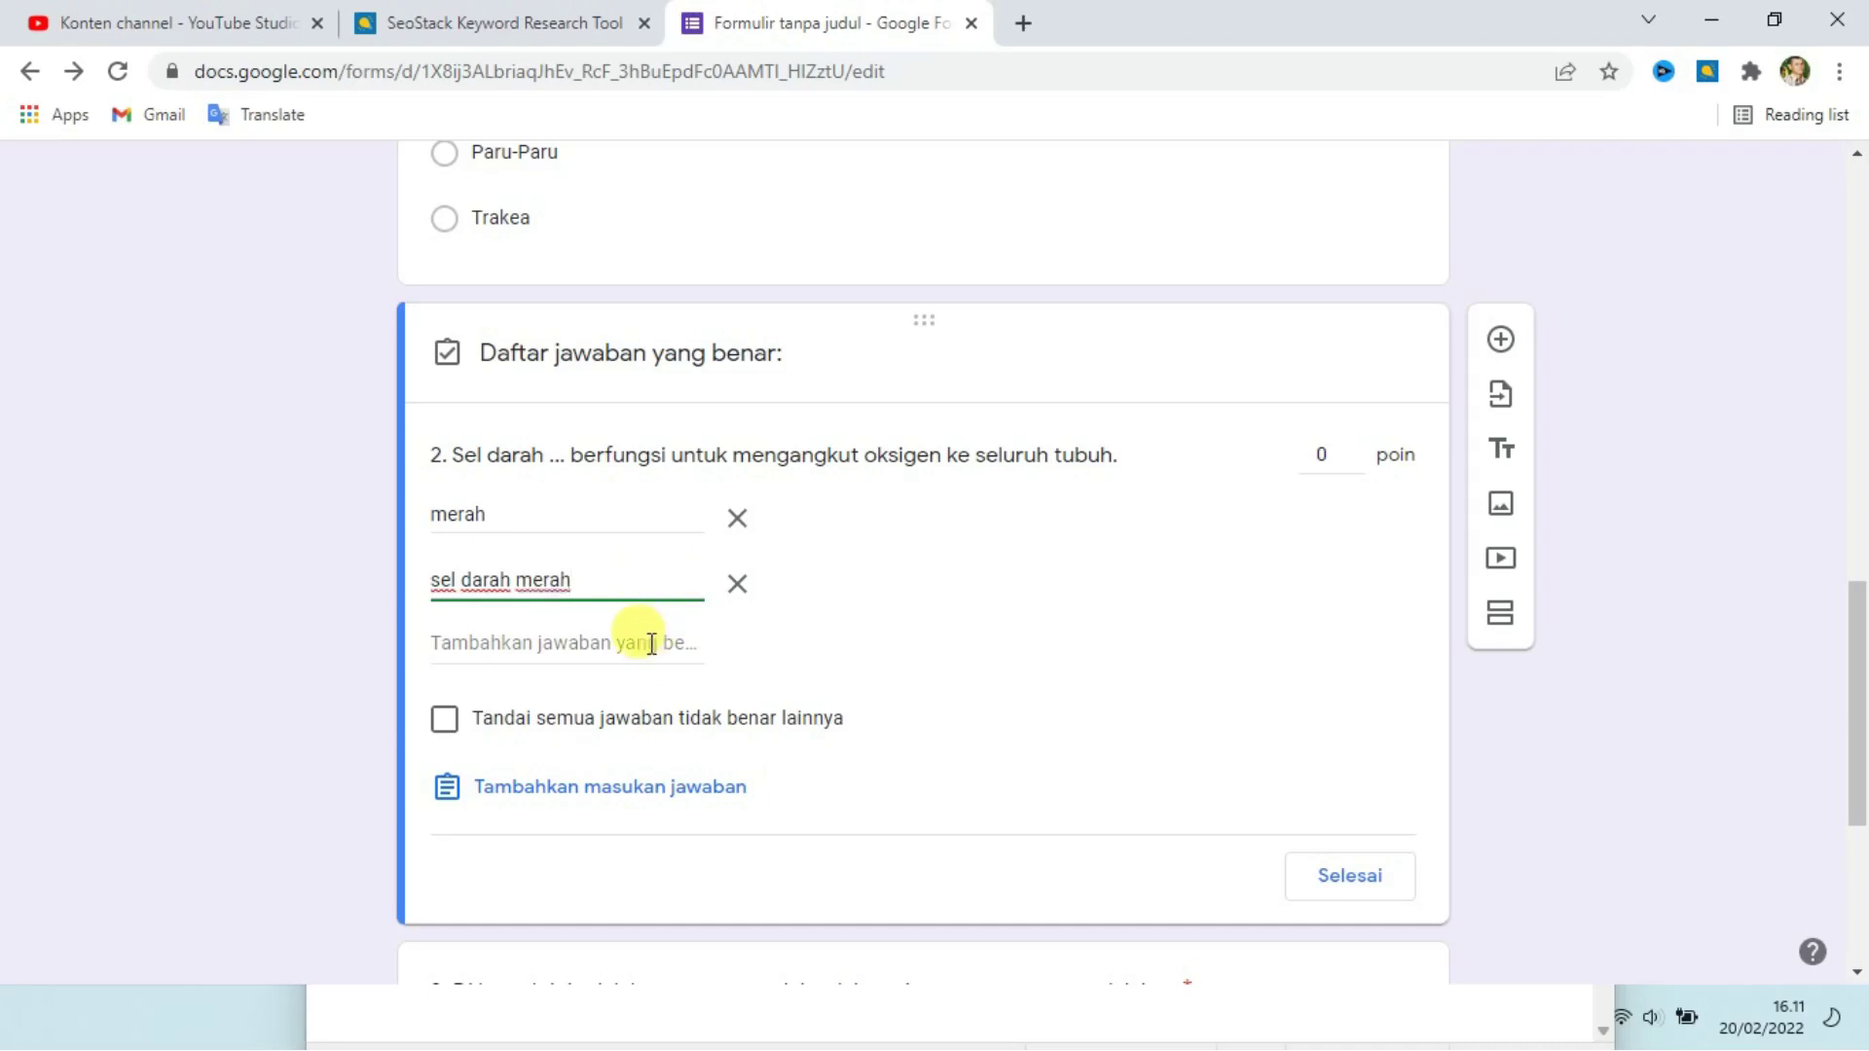
pyautogui.click(651, 642)
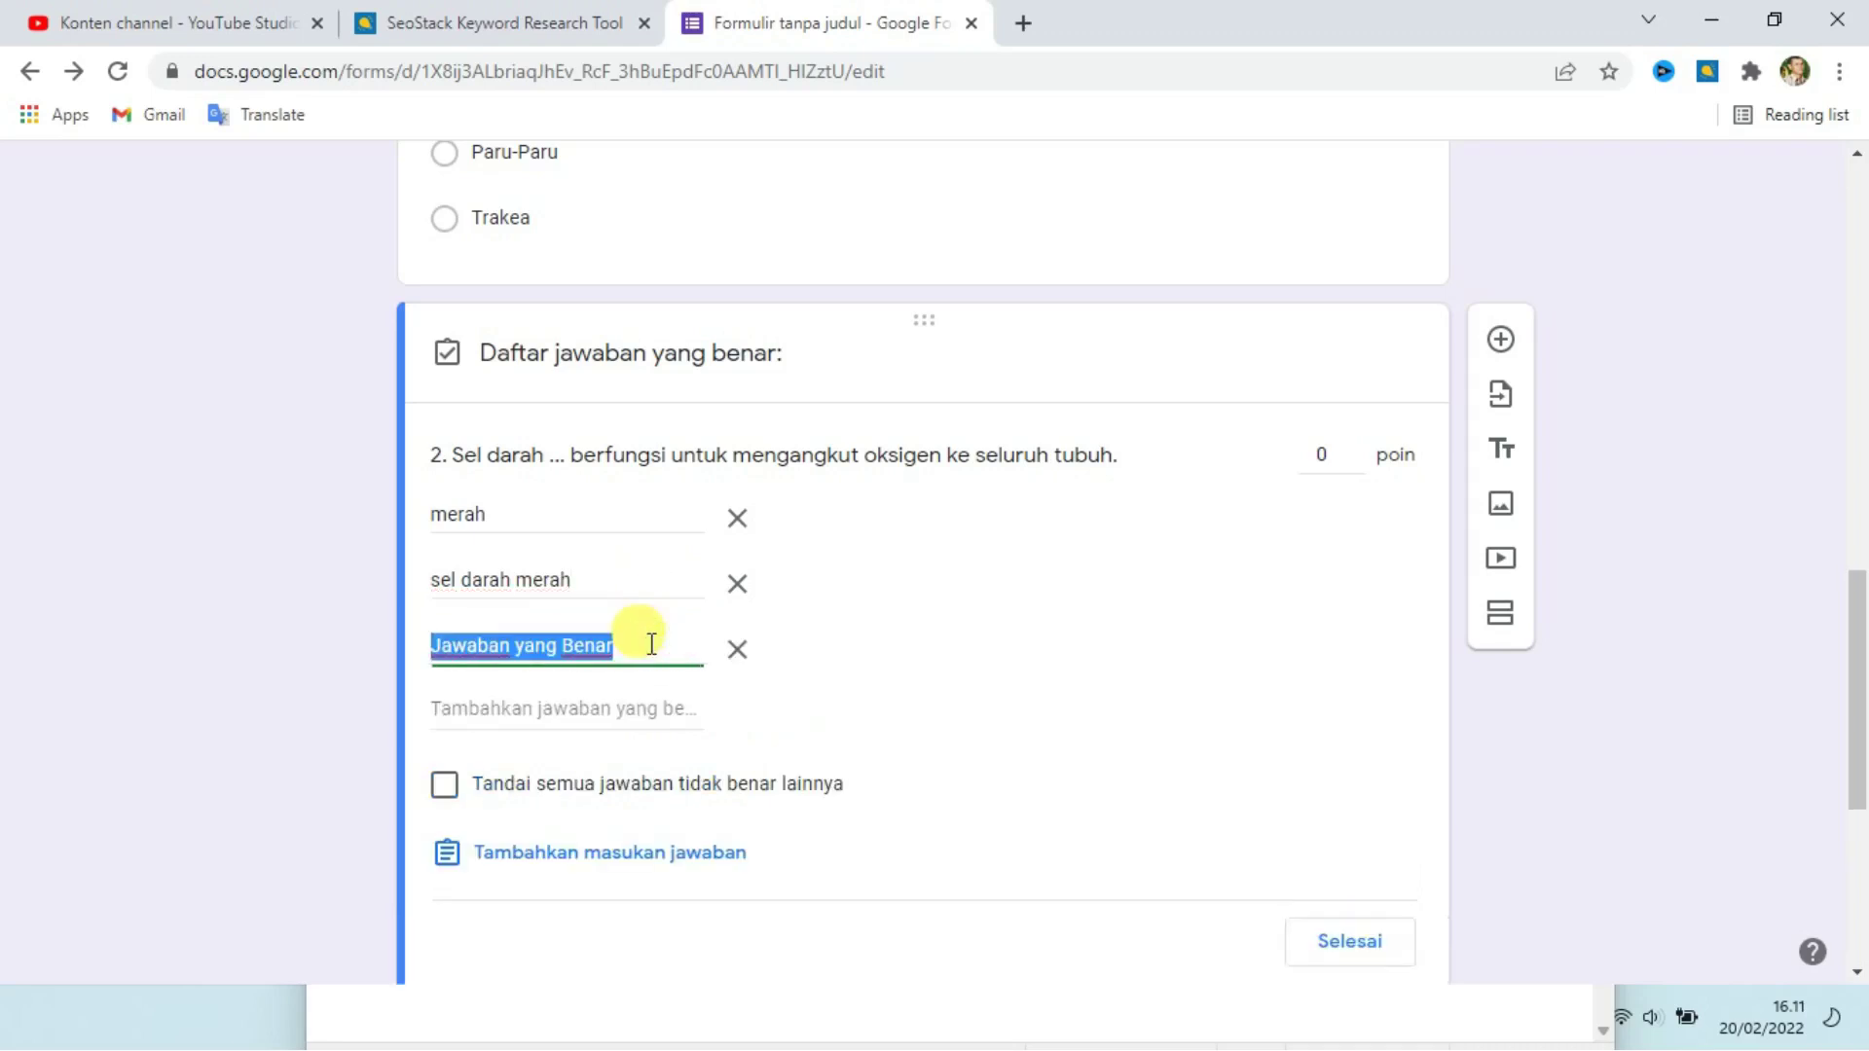
pyautogui.write('darah merah')
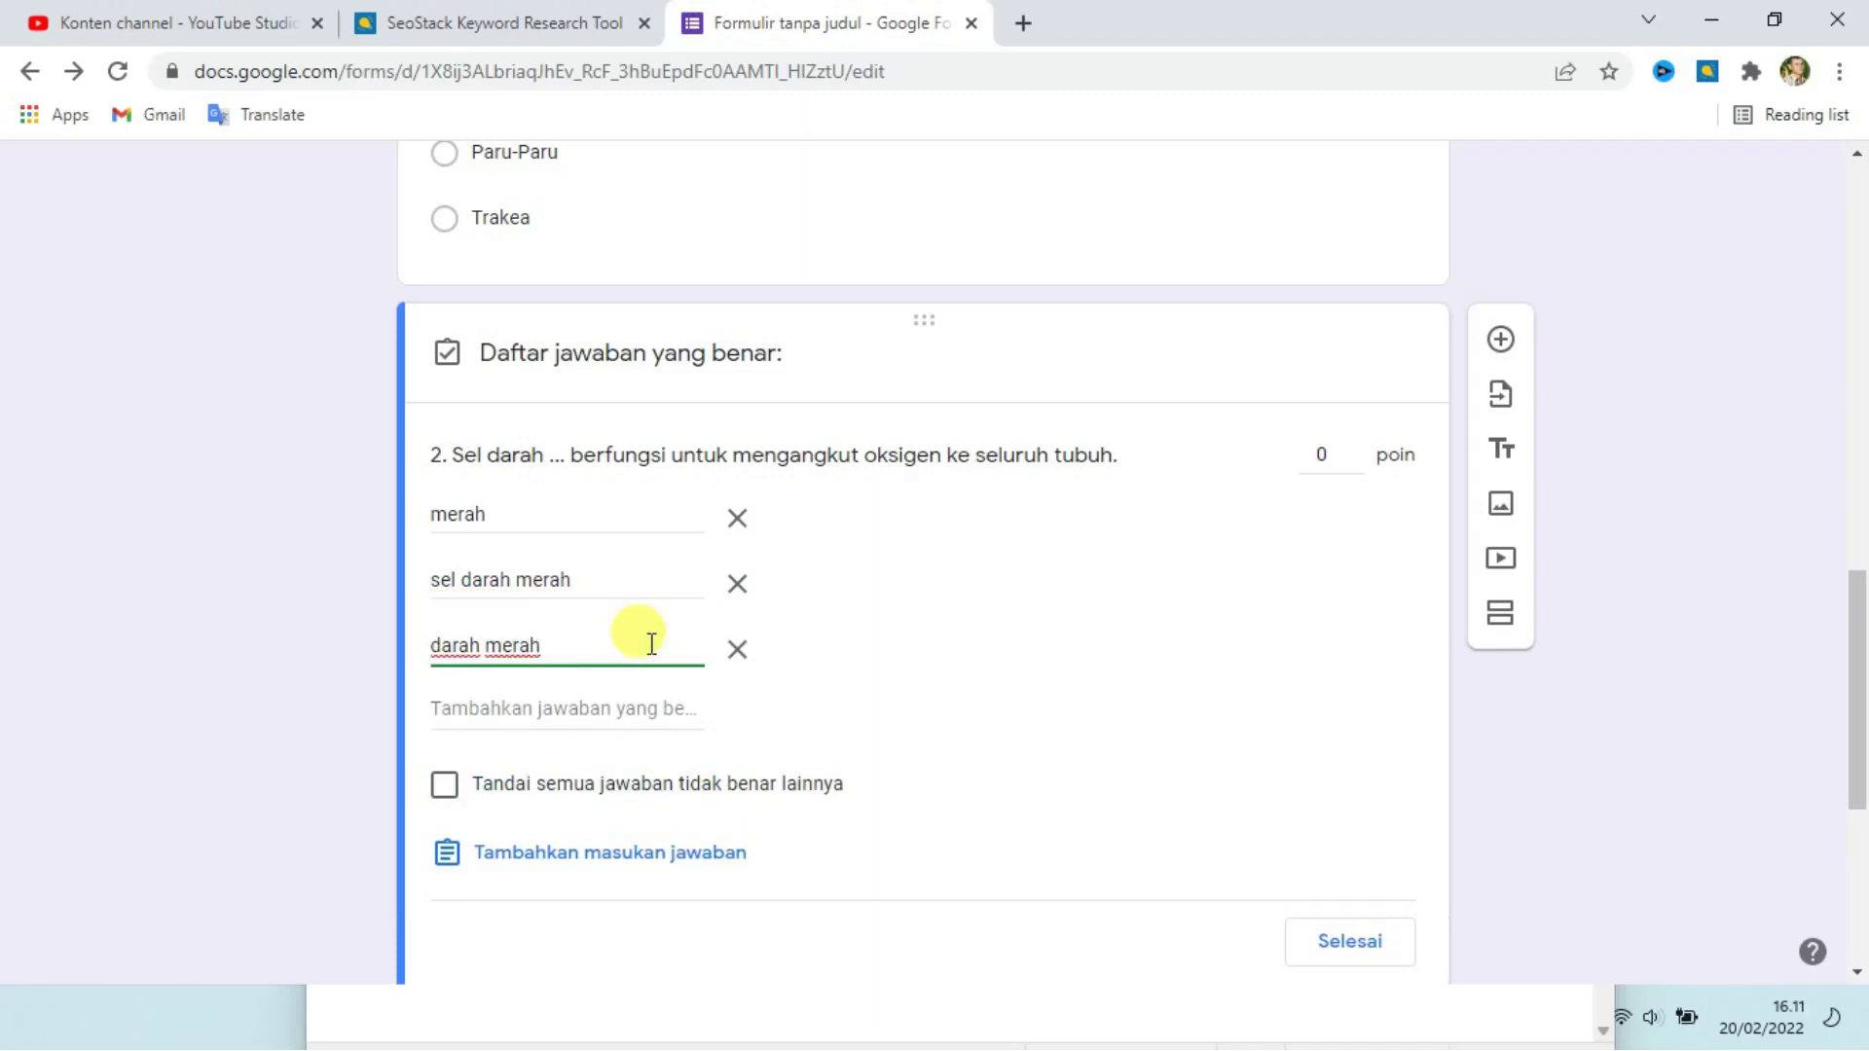
pyautogui.click(617, 710)
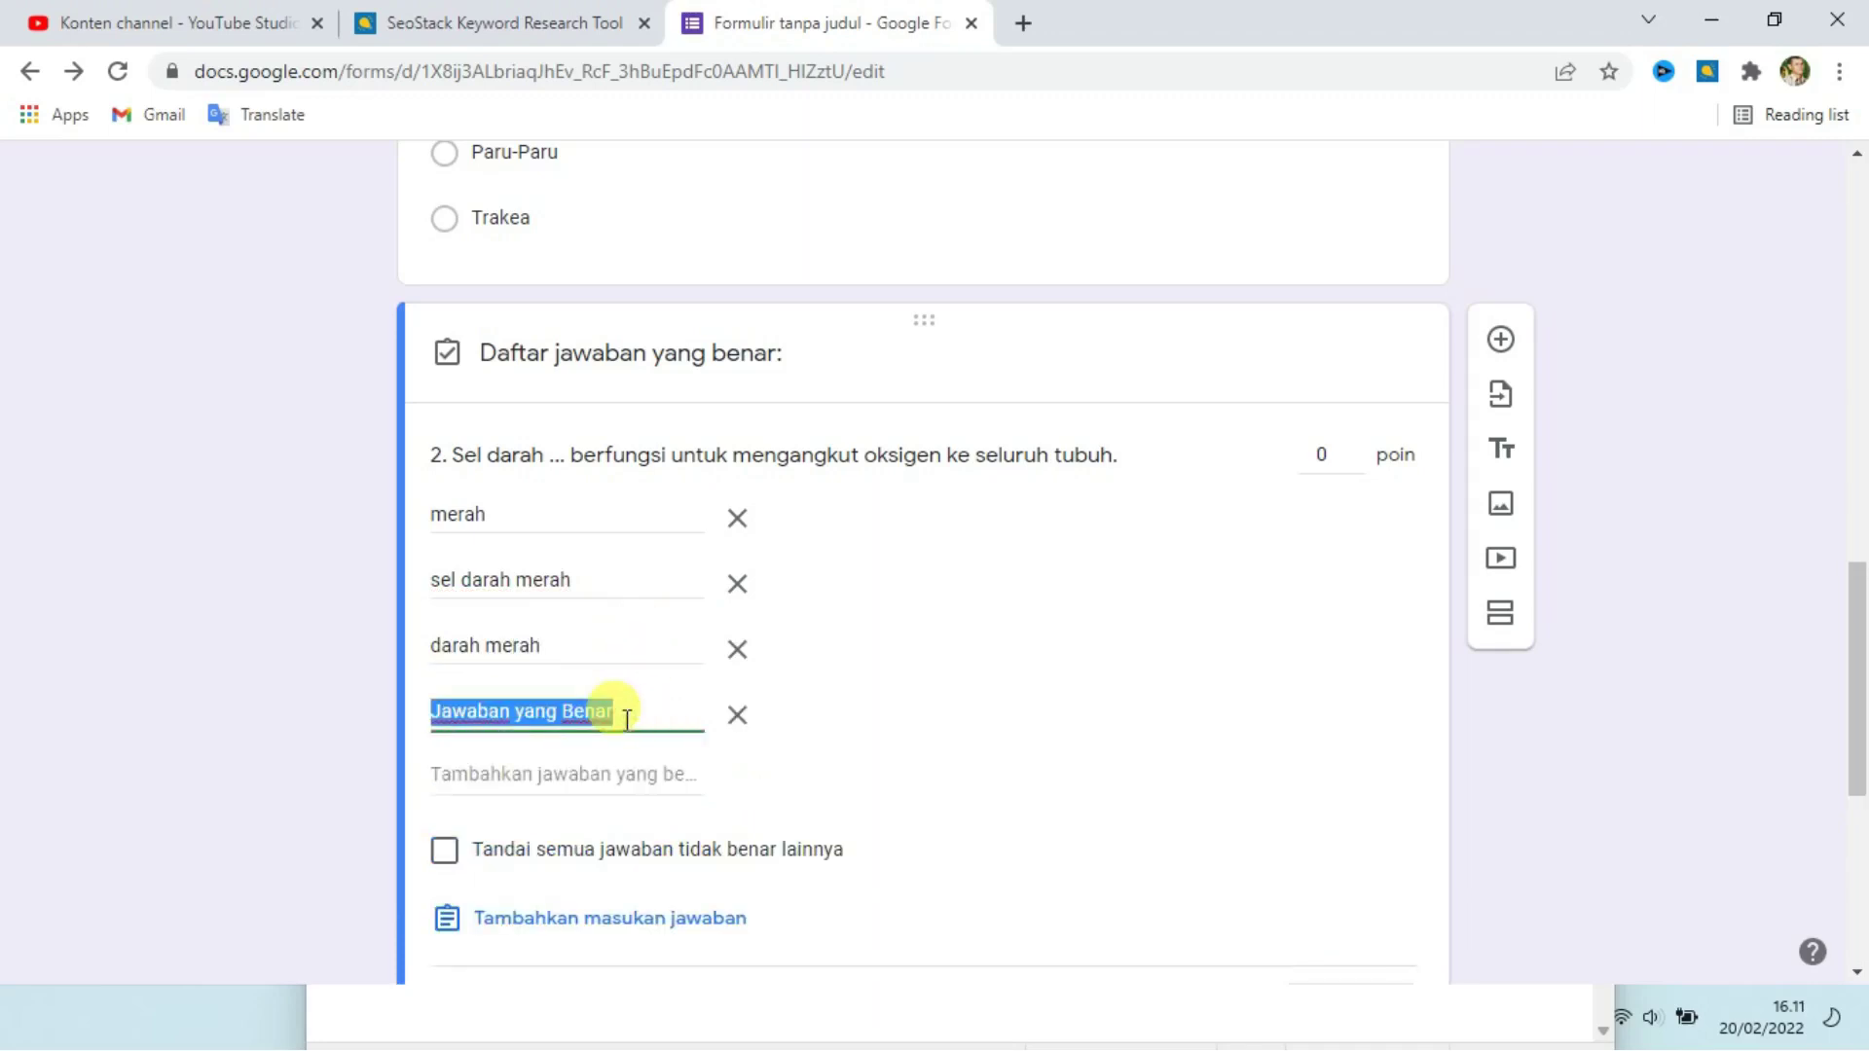
pyautogui.write('eritrosit')
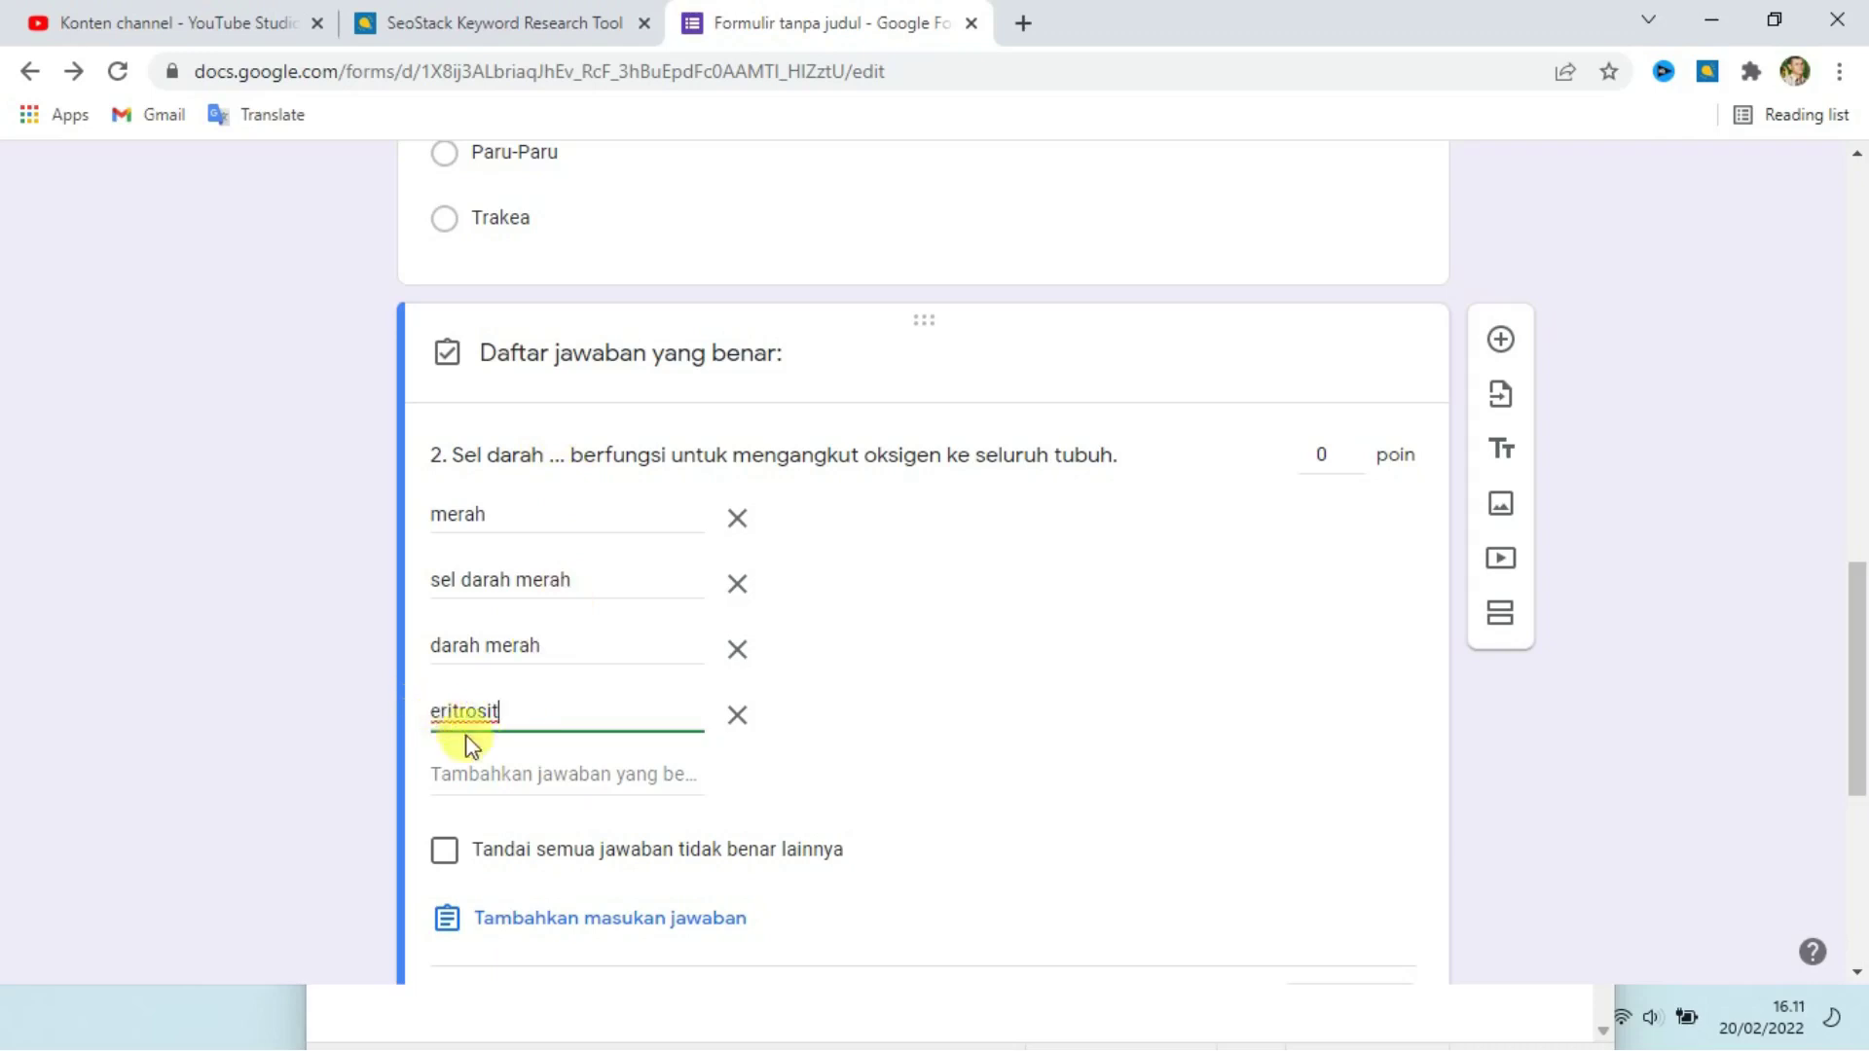
# Set question 2 to 100 points and finish its answer key.
pyautogui.click(1317, 454)
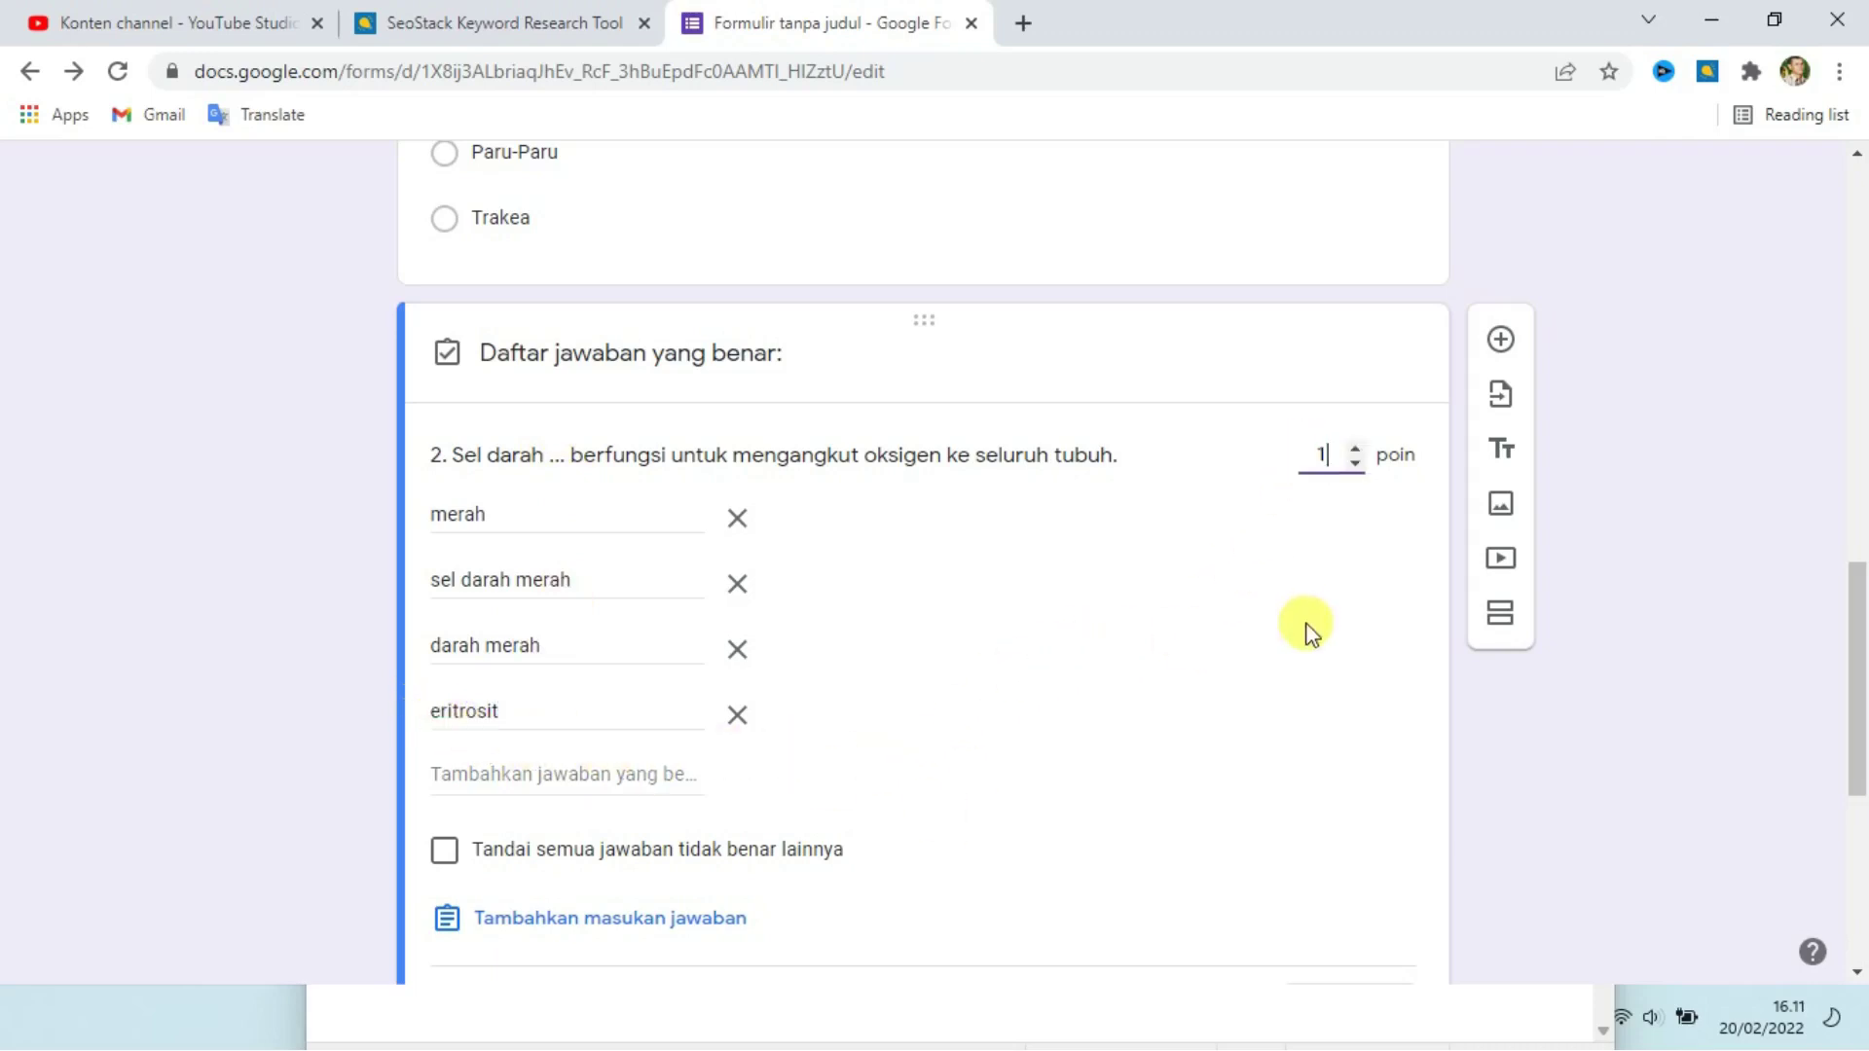
pyautogui.press('BackSpace')
pyautogui.scroll(-3, 1223, 610)
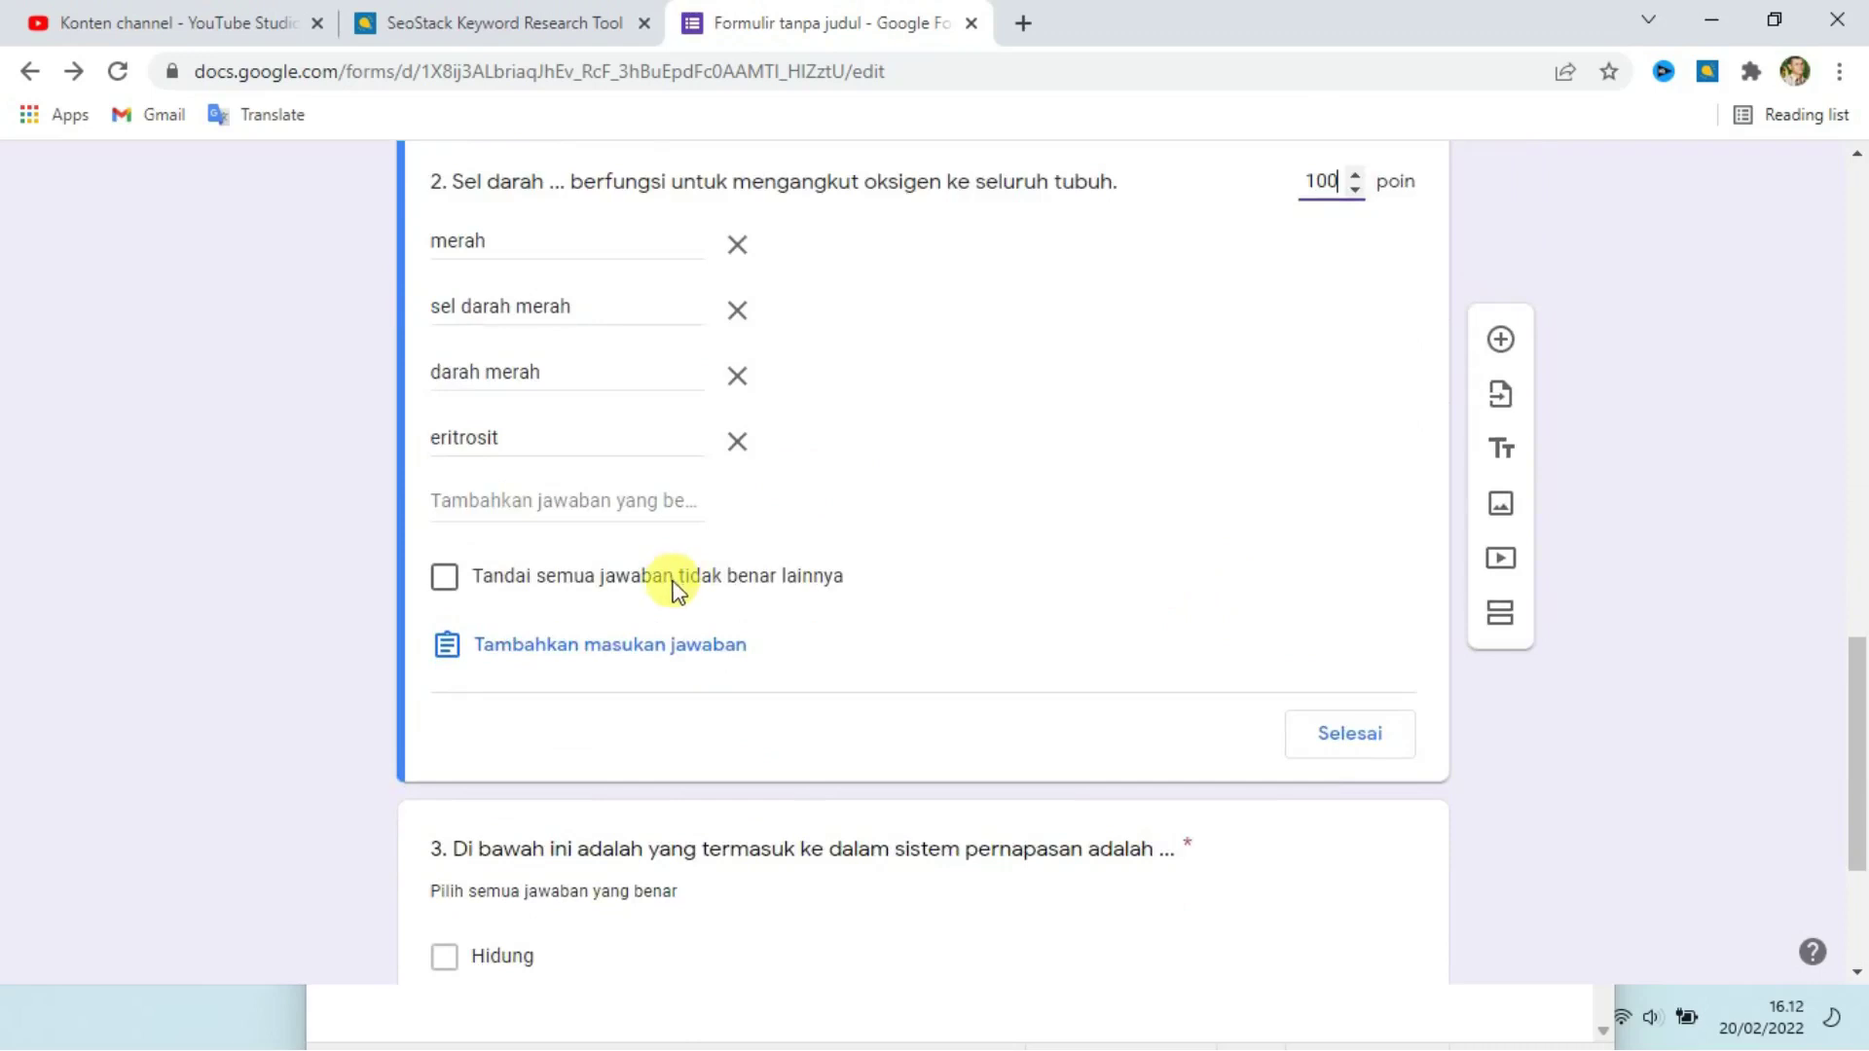
pyautogui.scroll(1, 1085, 579)
pyautogui.scroll(-1, 1085, 579)
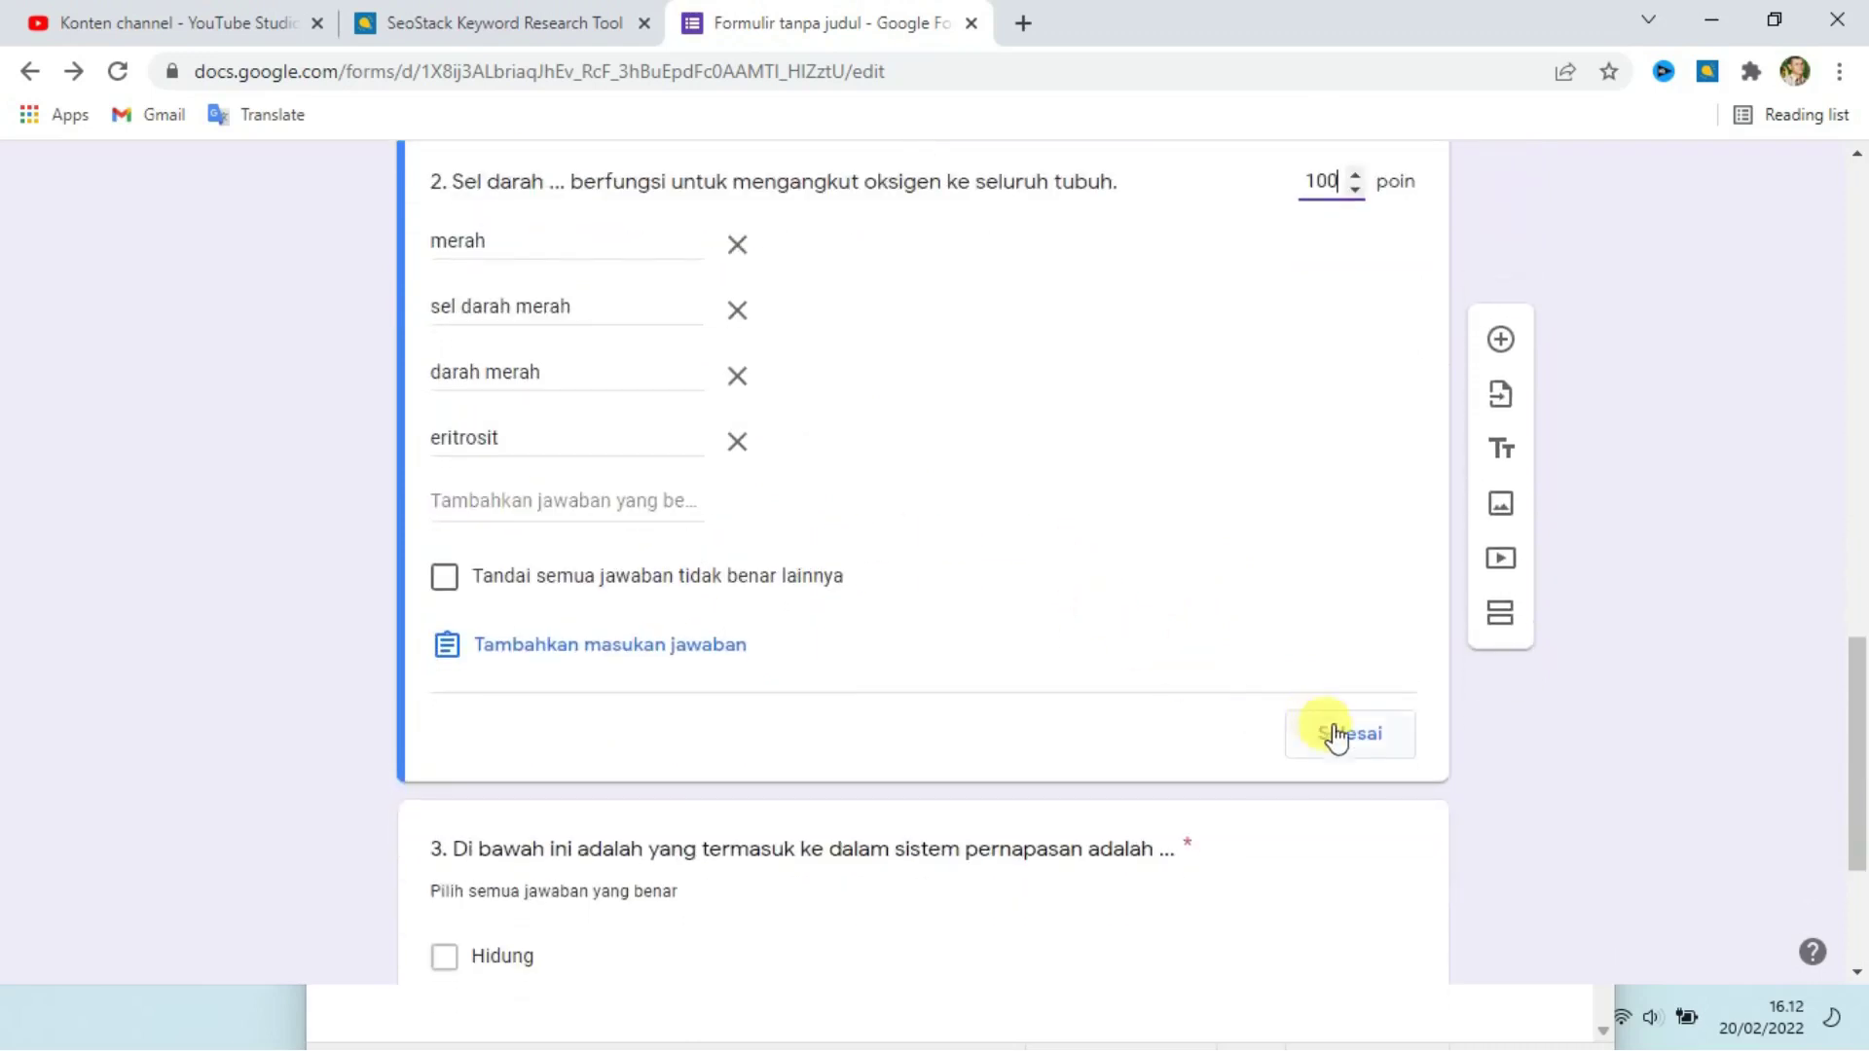
pyautogui.click(1338, 737)
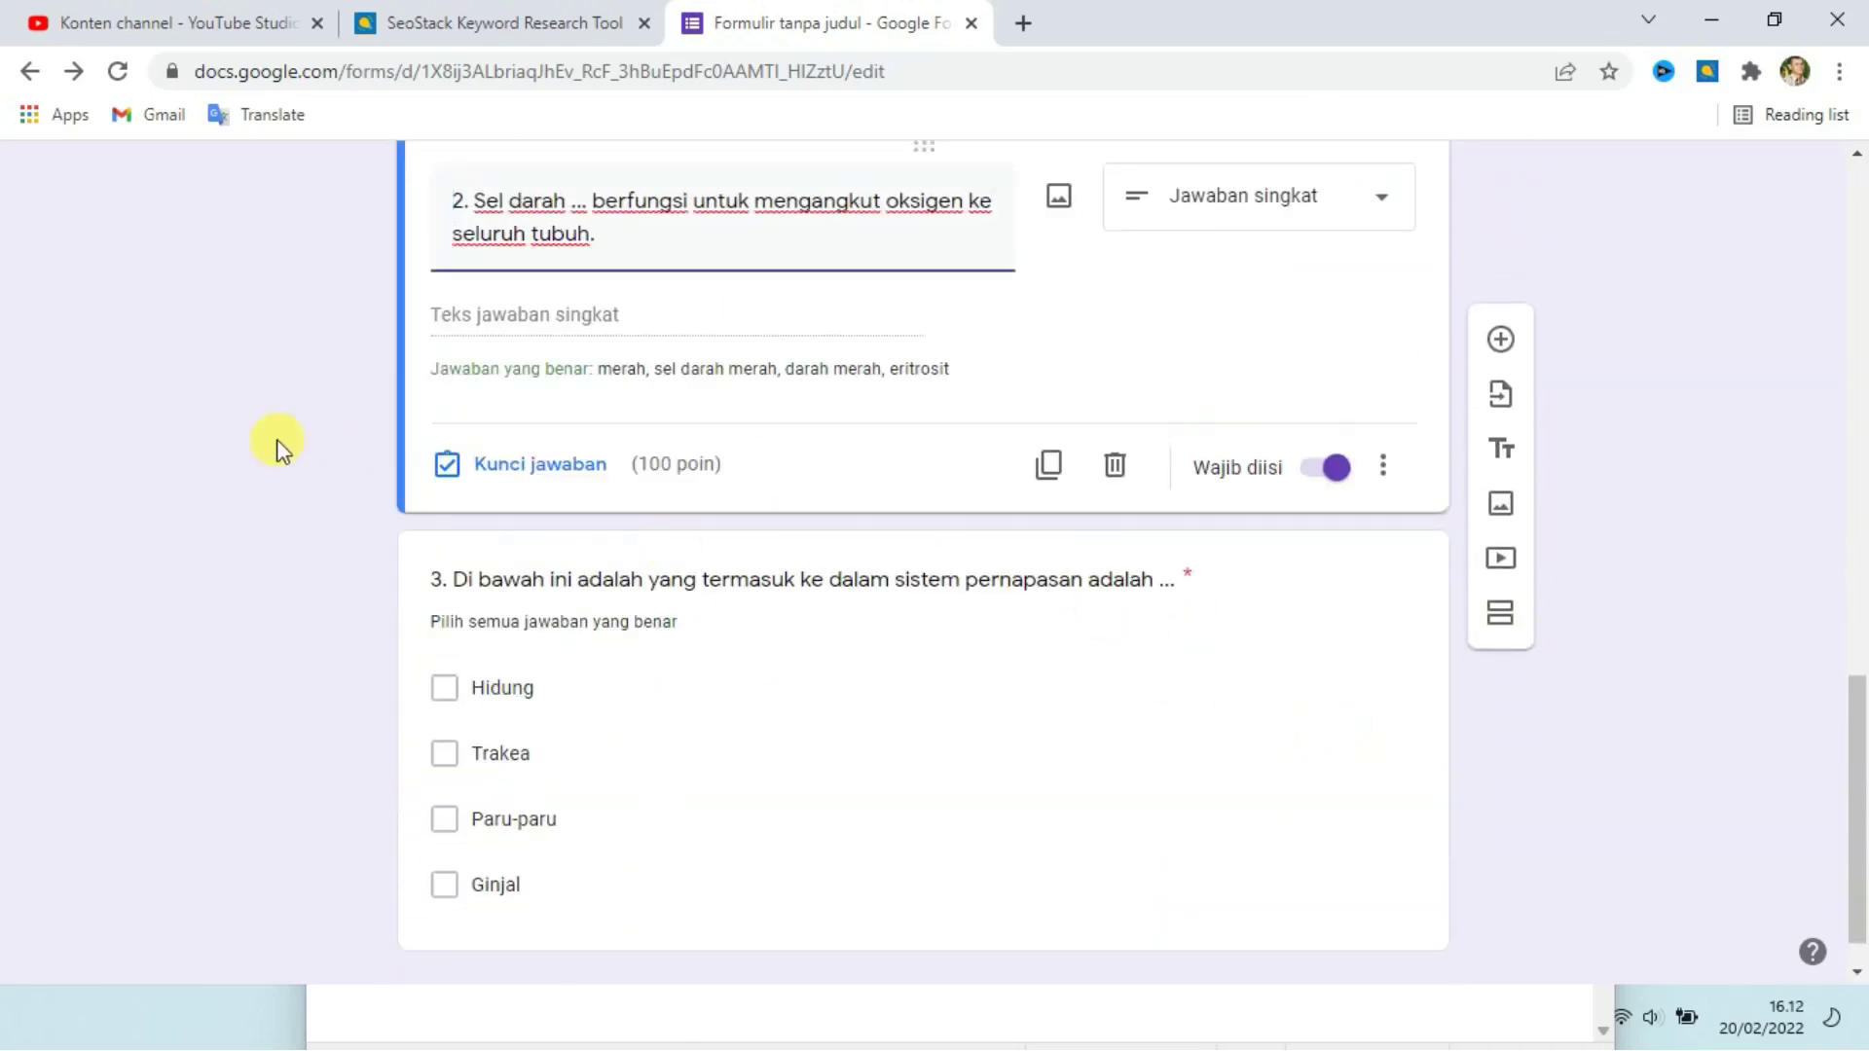
# Set the answer key of question 3 to Hidung, Trakea and Paru-paru with a value of 300 points.
pyautogui.scroll(-1, 289, 470)
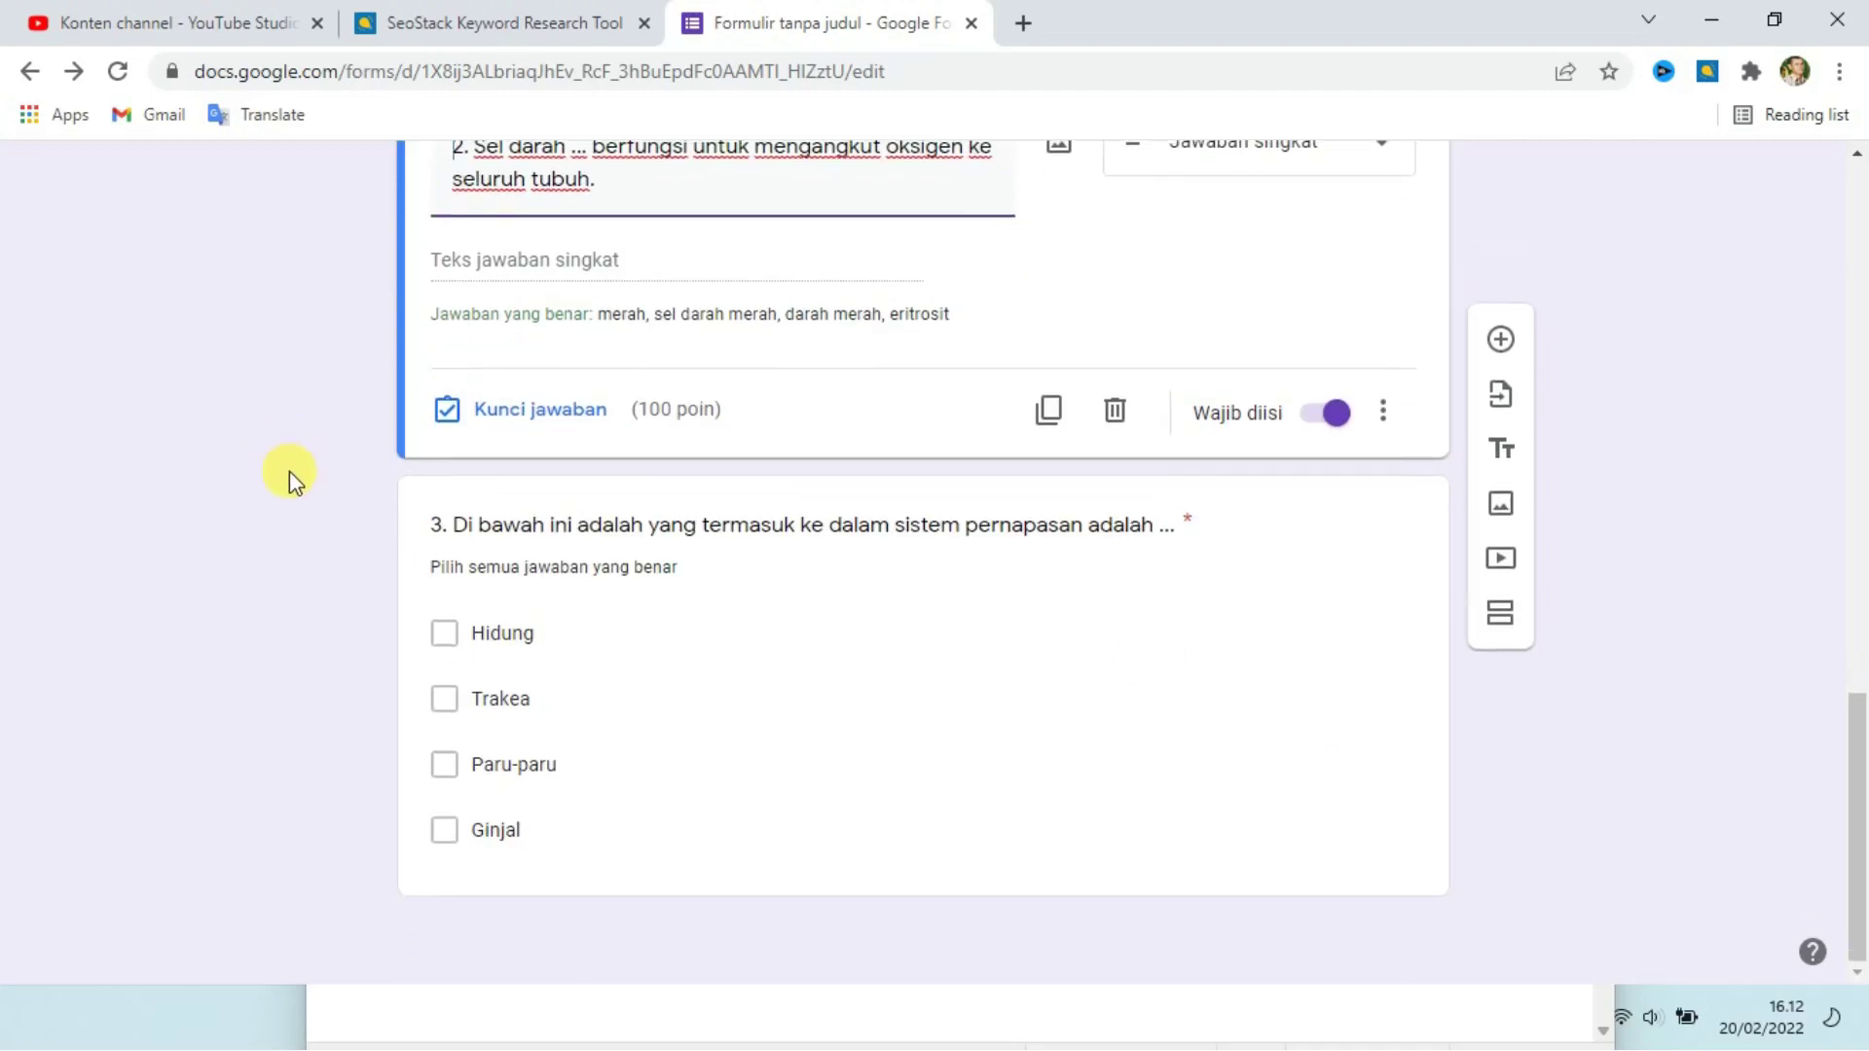
pyautogui.click(410, 489)
pyautogui.click(563, 914)
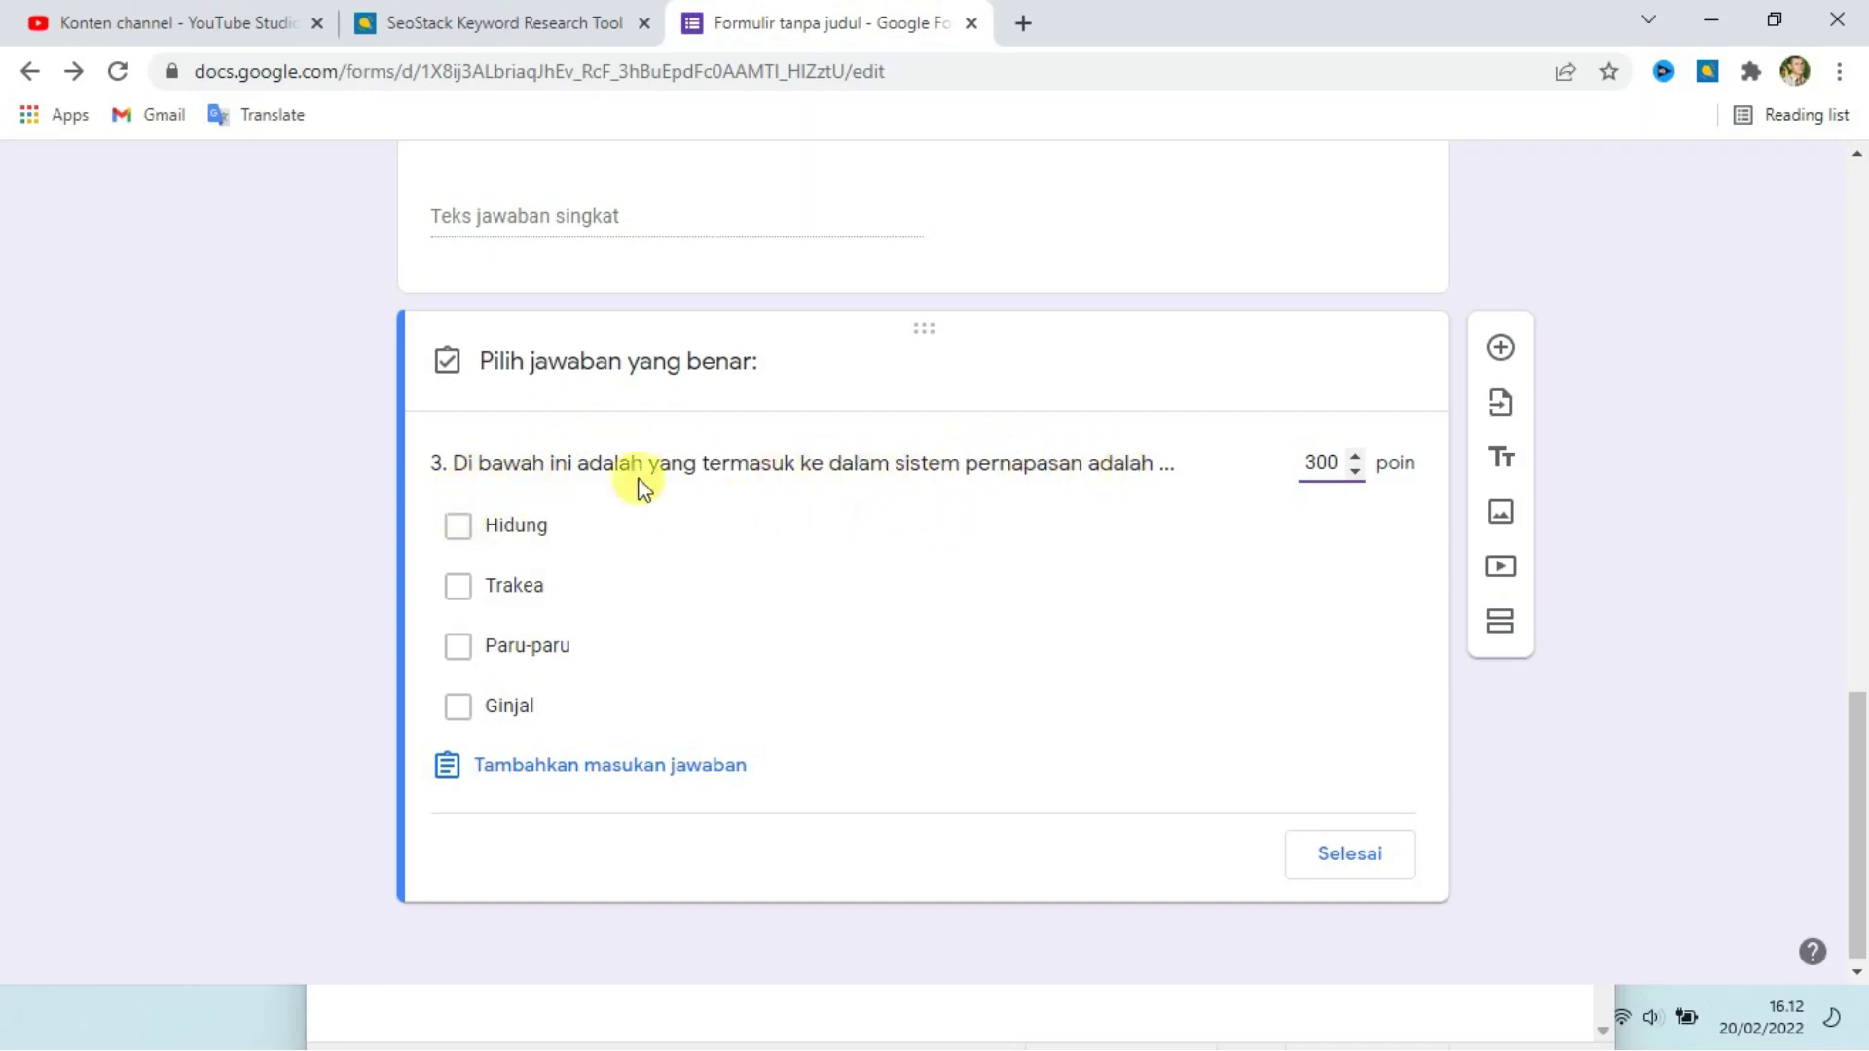
pyautogui.click(457, 526)
pyautogui.click(457, 587)
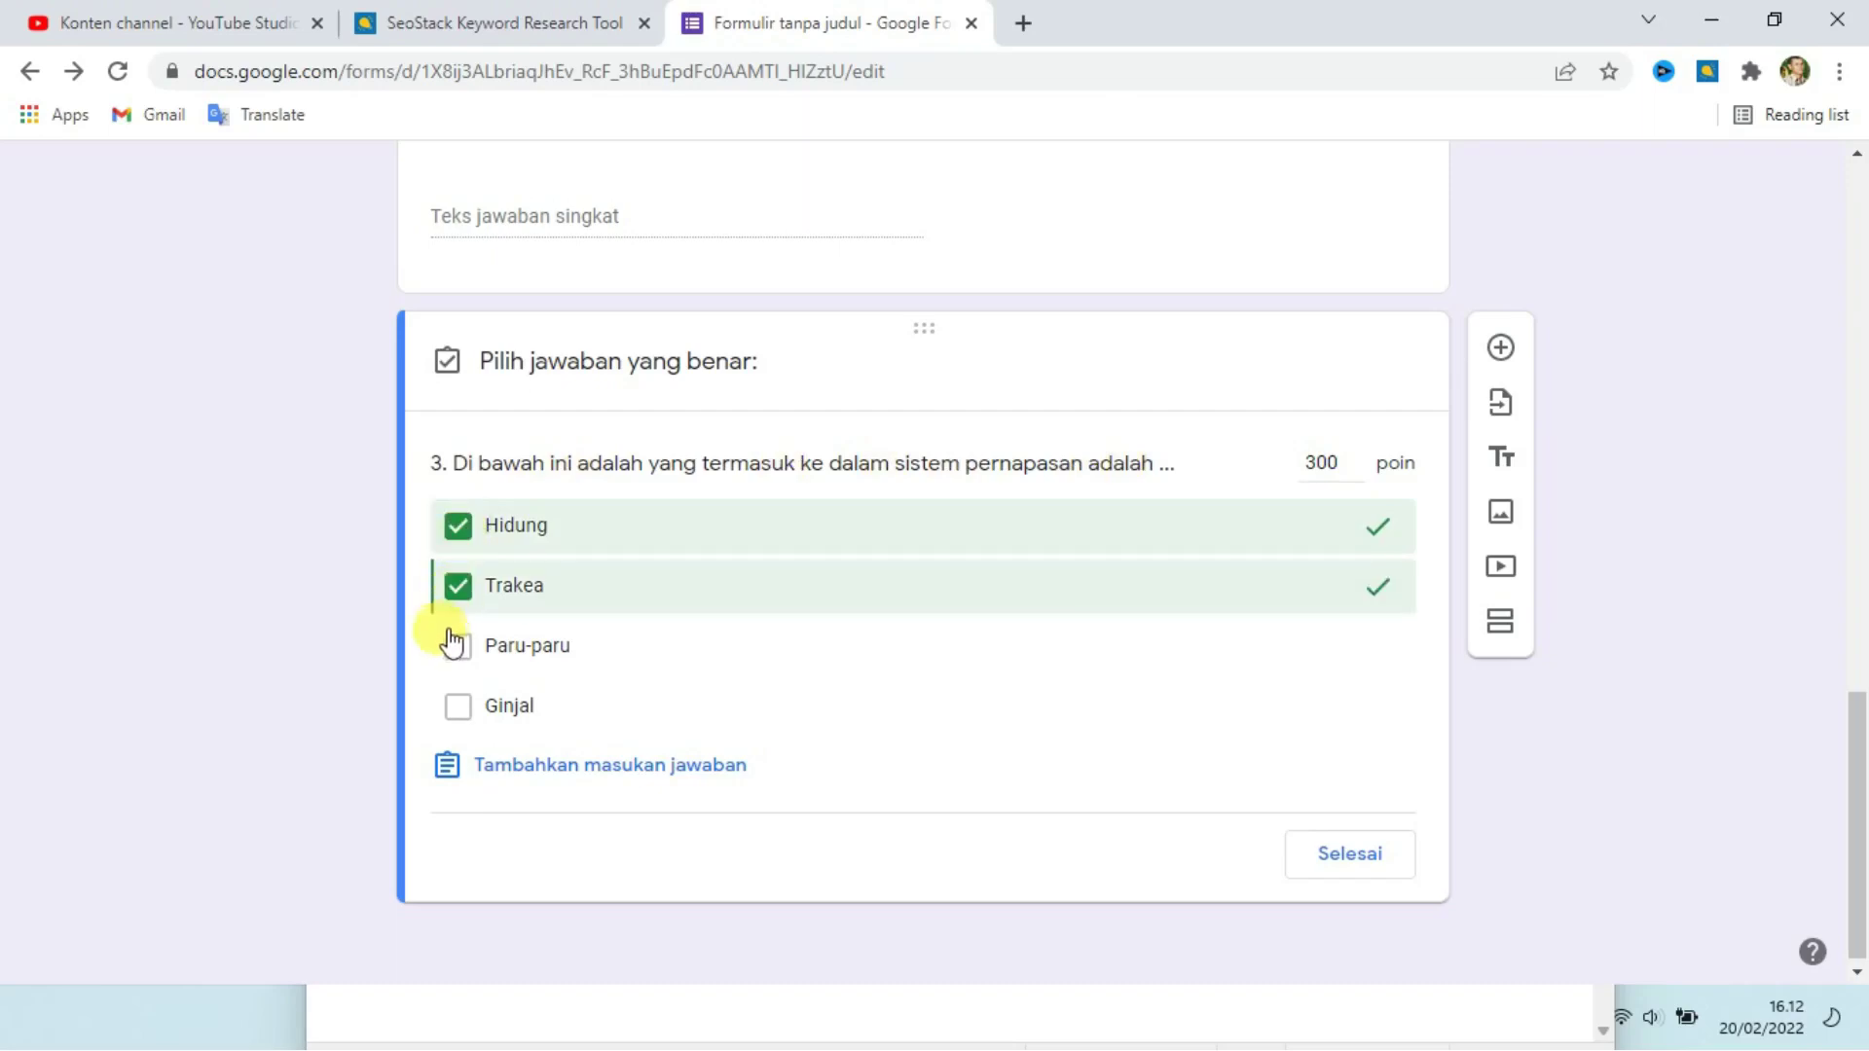
pyautogui.click(456, 645)
pyautogui.click(1356, 870)
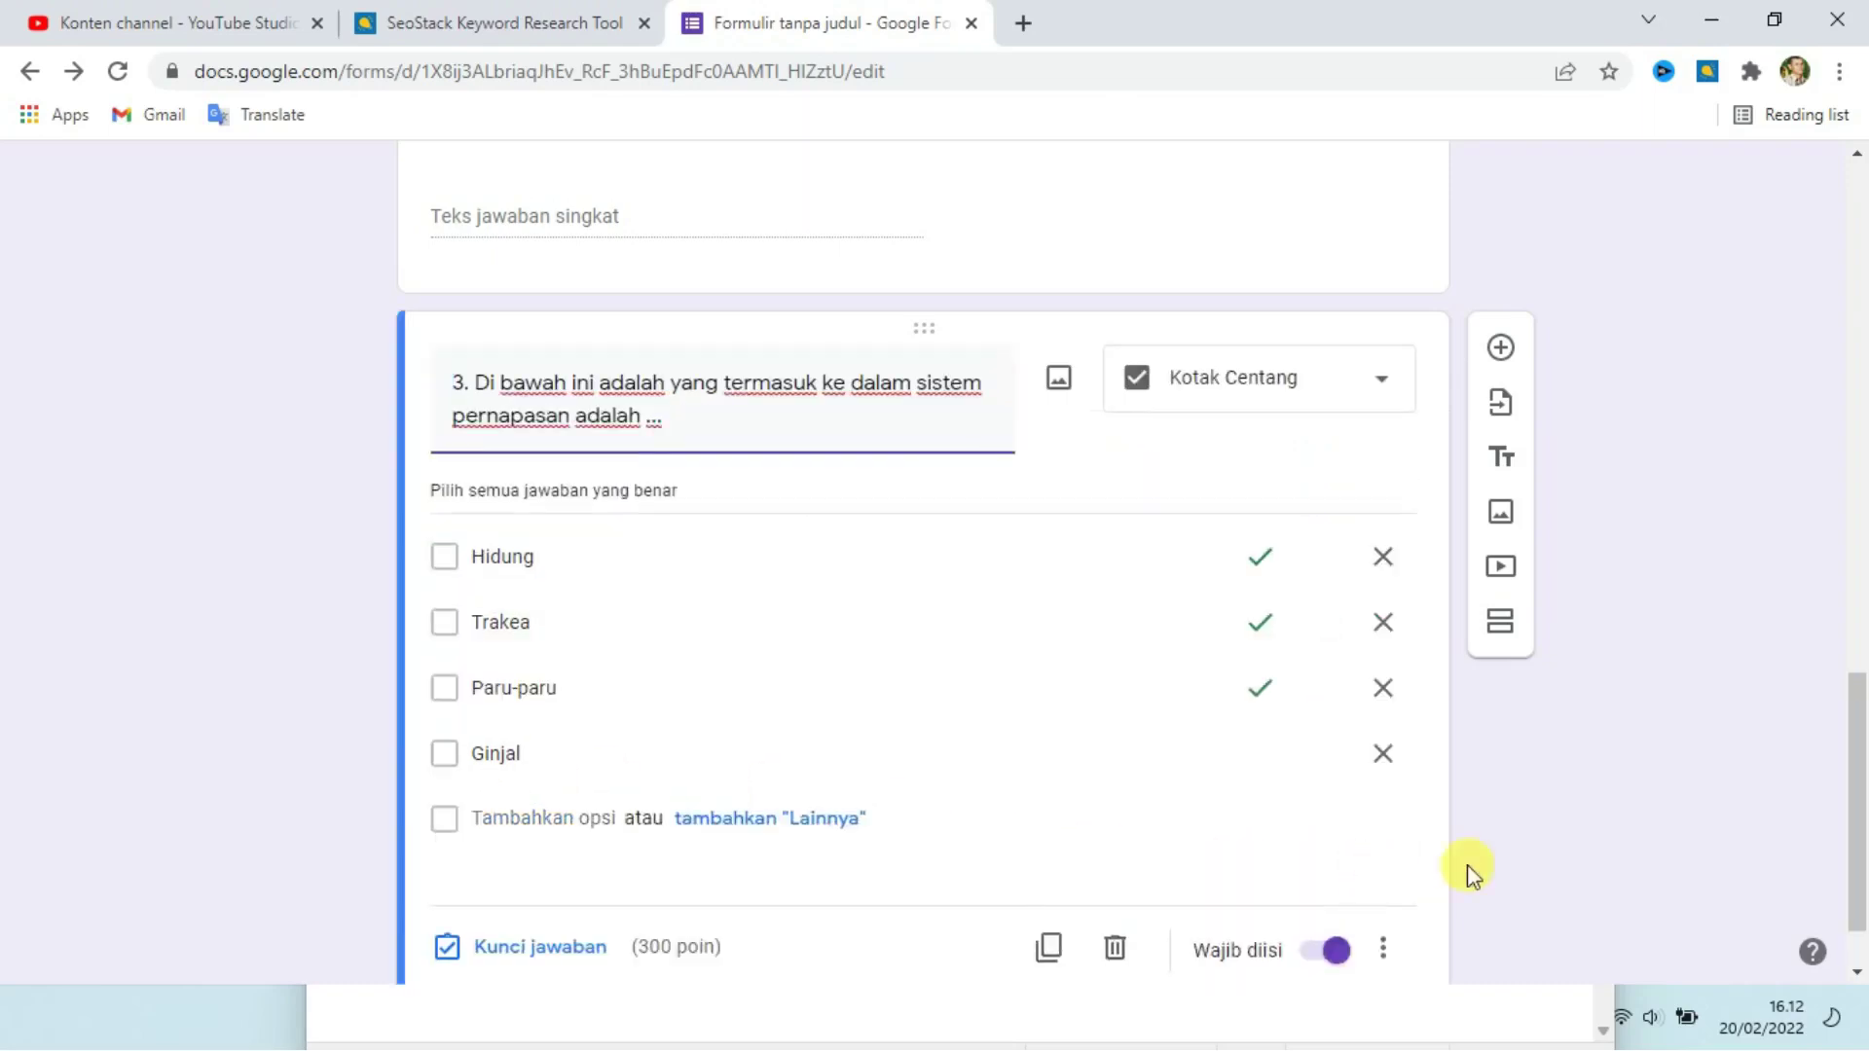
pyautogui.scroll(15, 1682, 825)
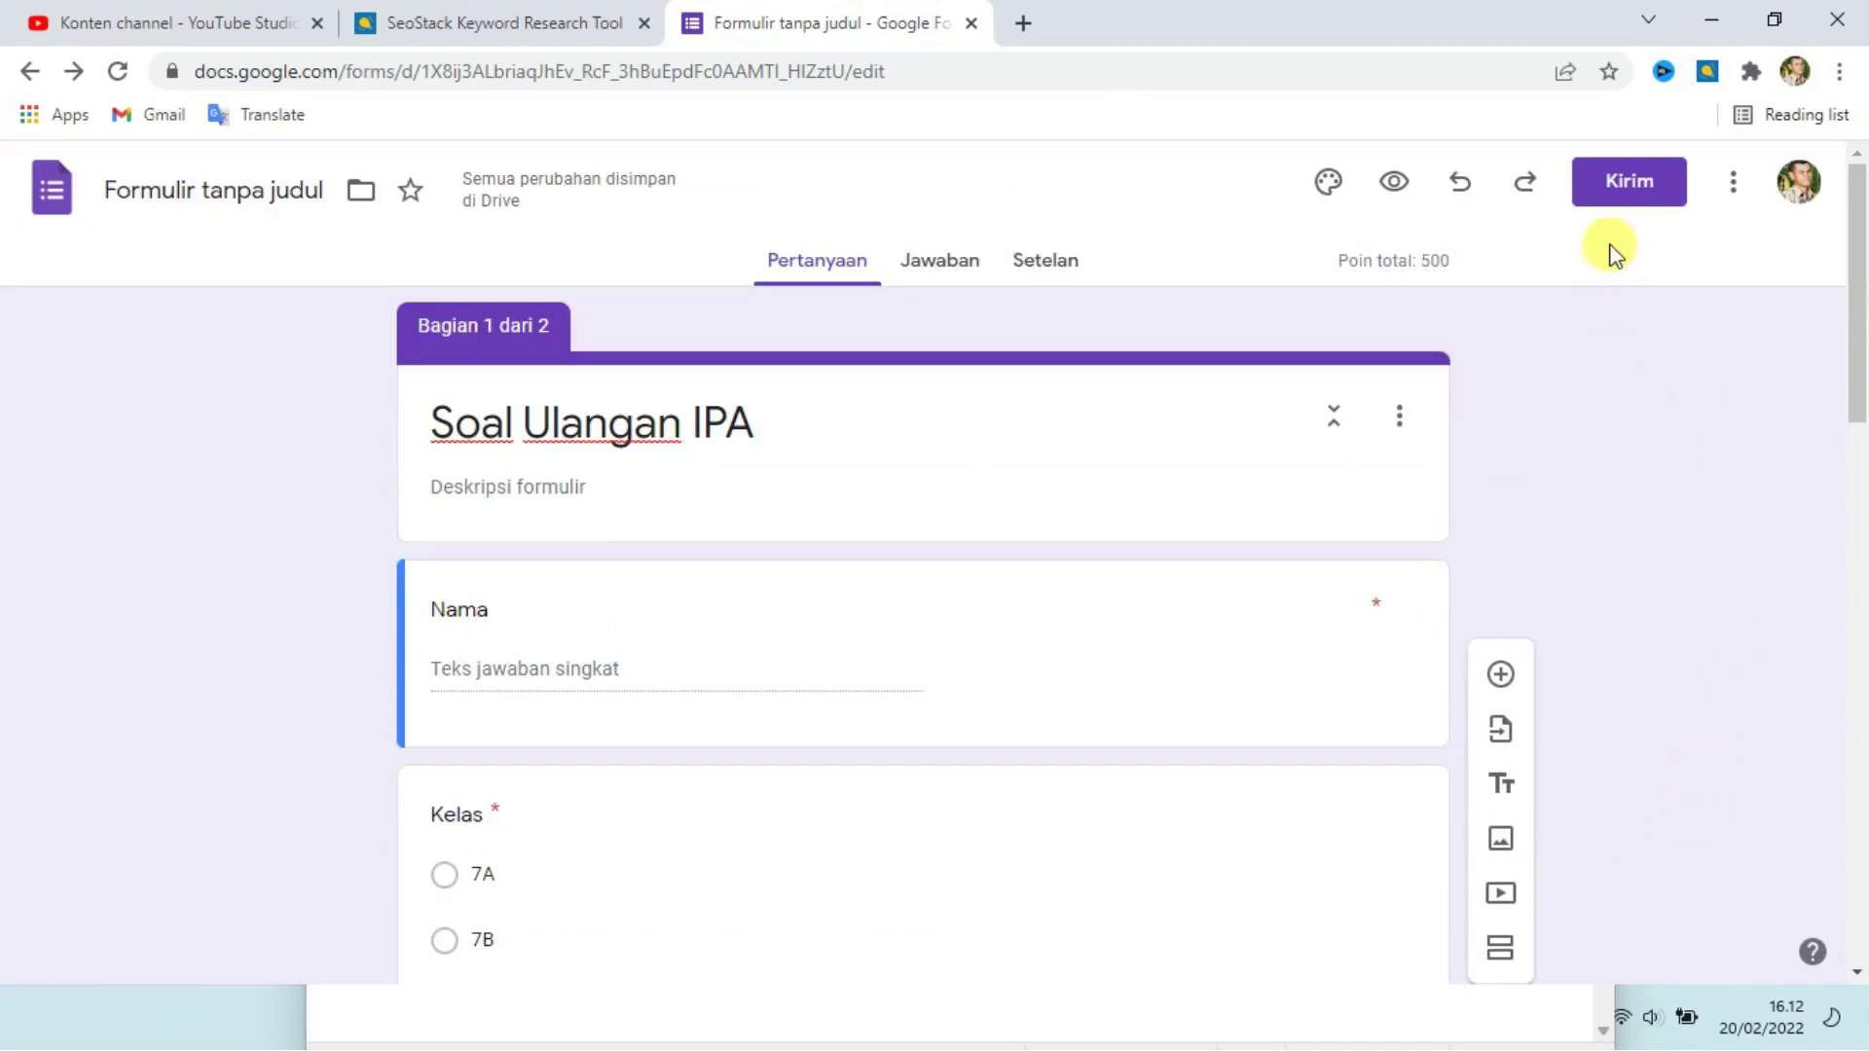
# Copy the shortened share link of the "Soal Ulangan IPA" form and close the sending options.
pyautogui.click(1628, 185)
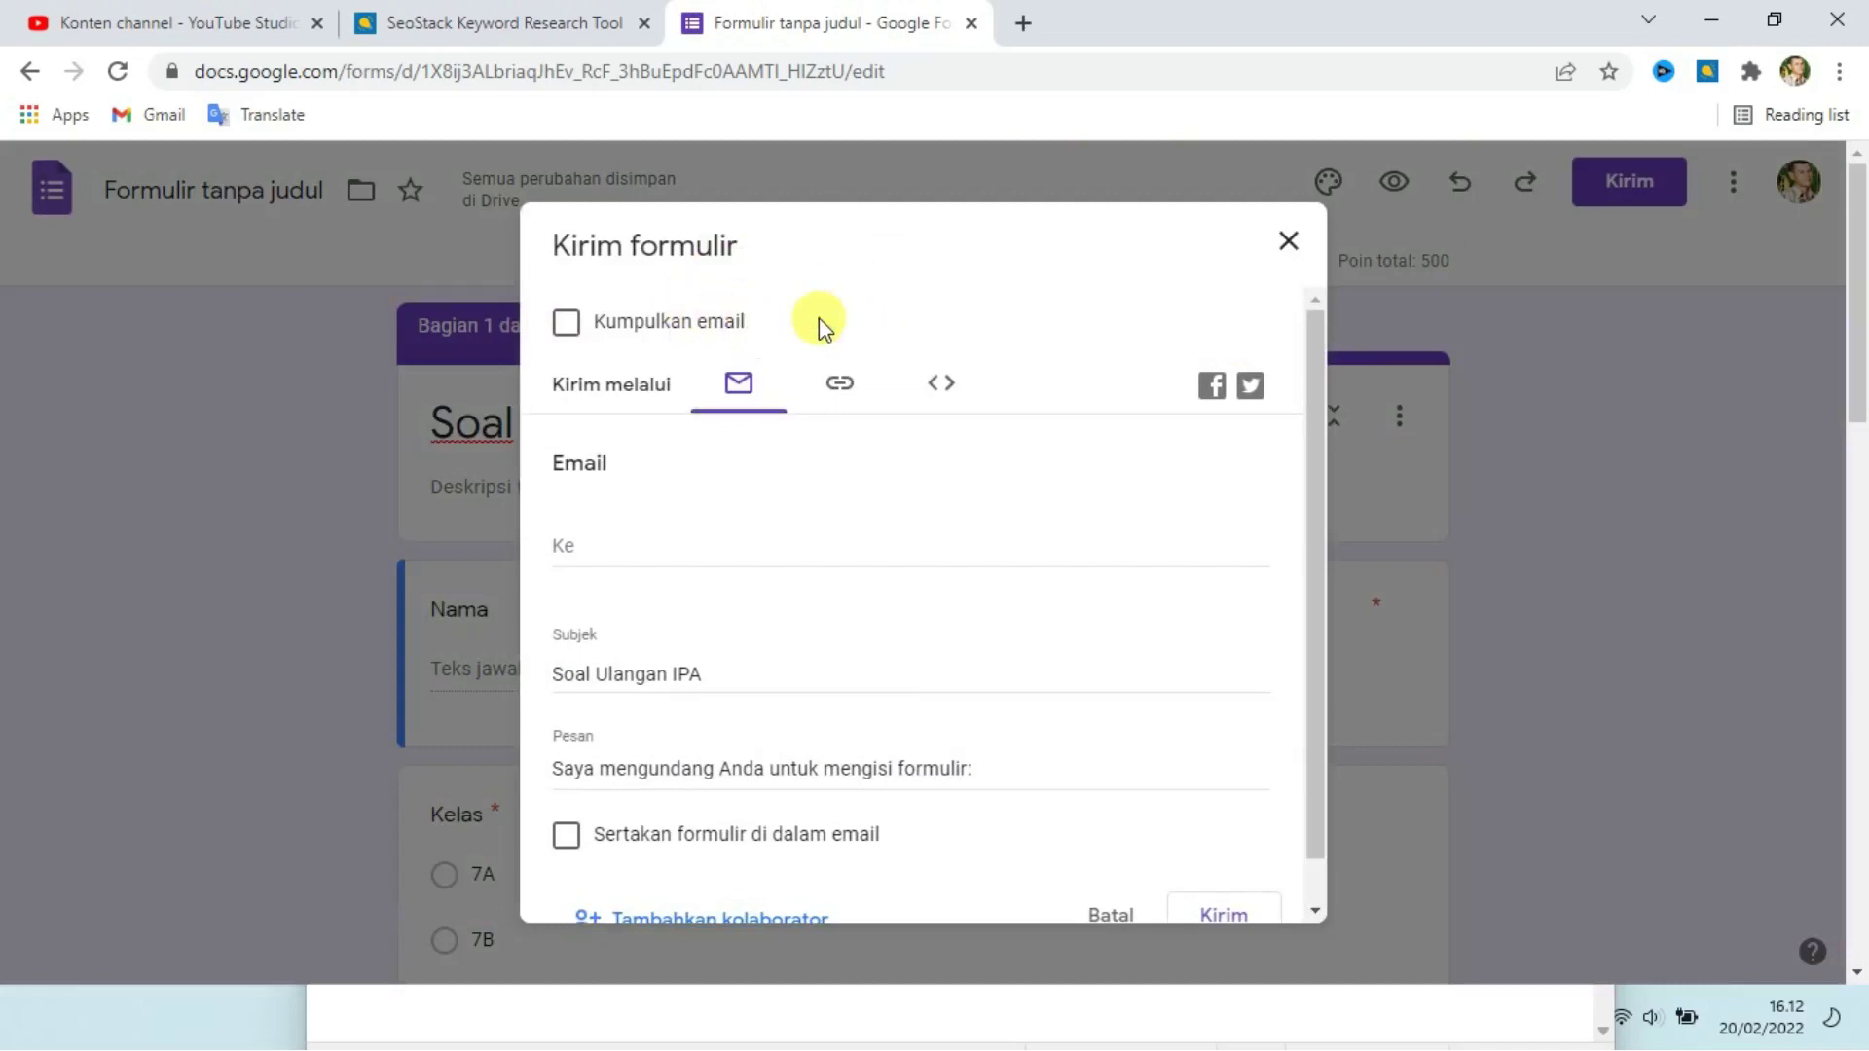
pyautogui.click(839, 389)
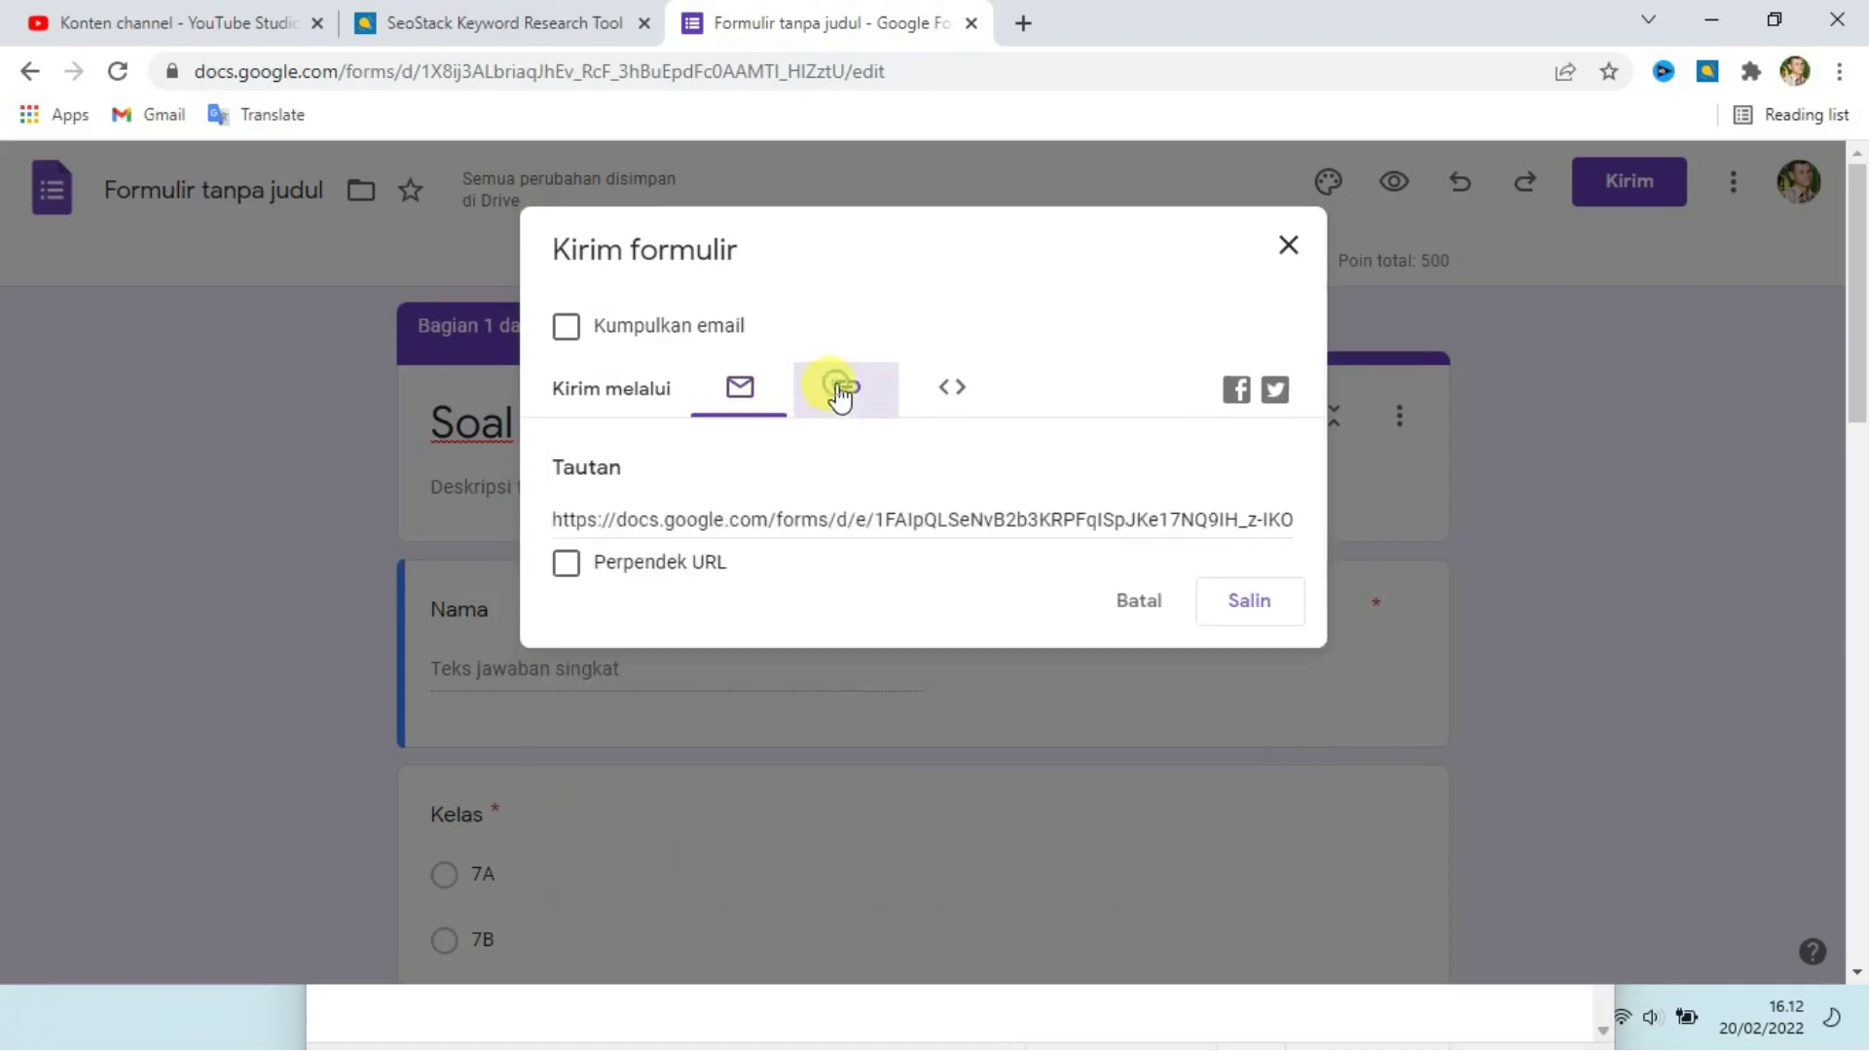
pyautogui.click(567, 566)
pyautogui.click(1240, 604)
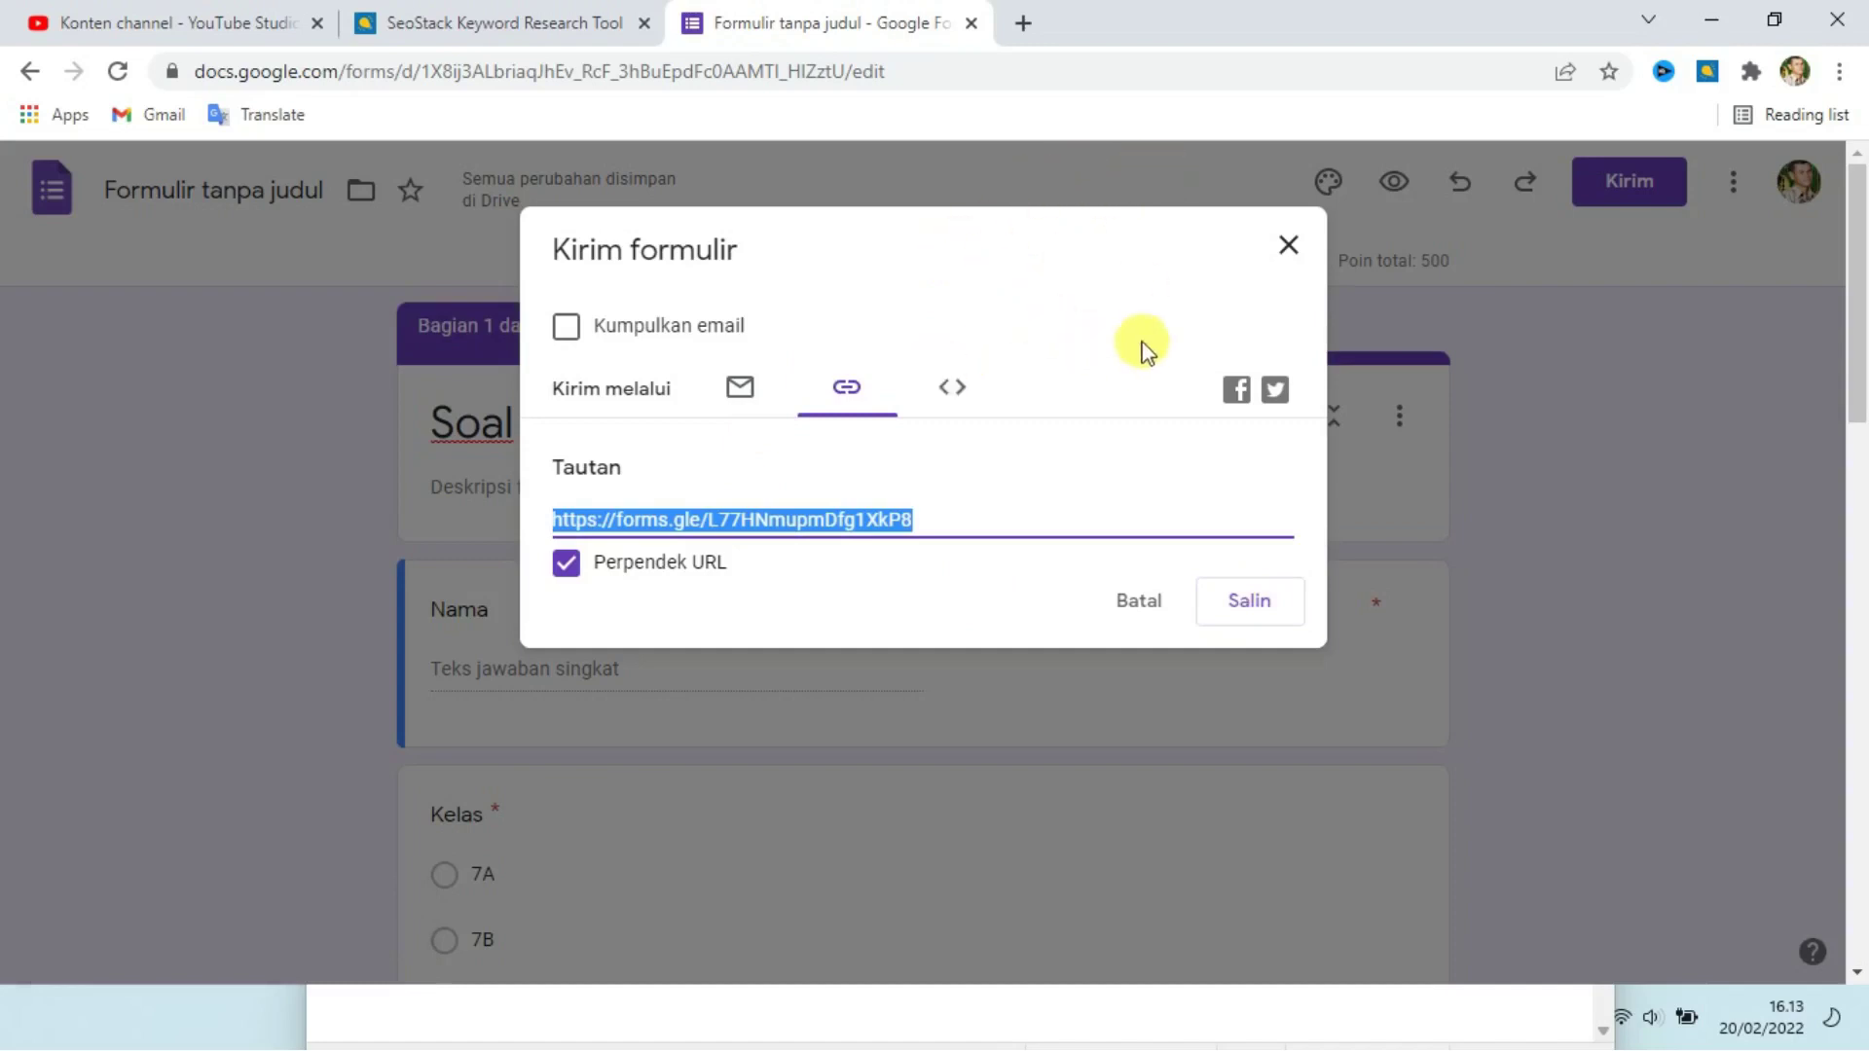
pyautogui.click(1288, 246)
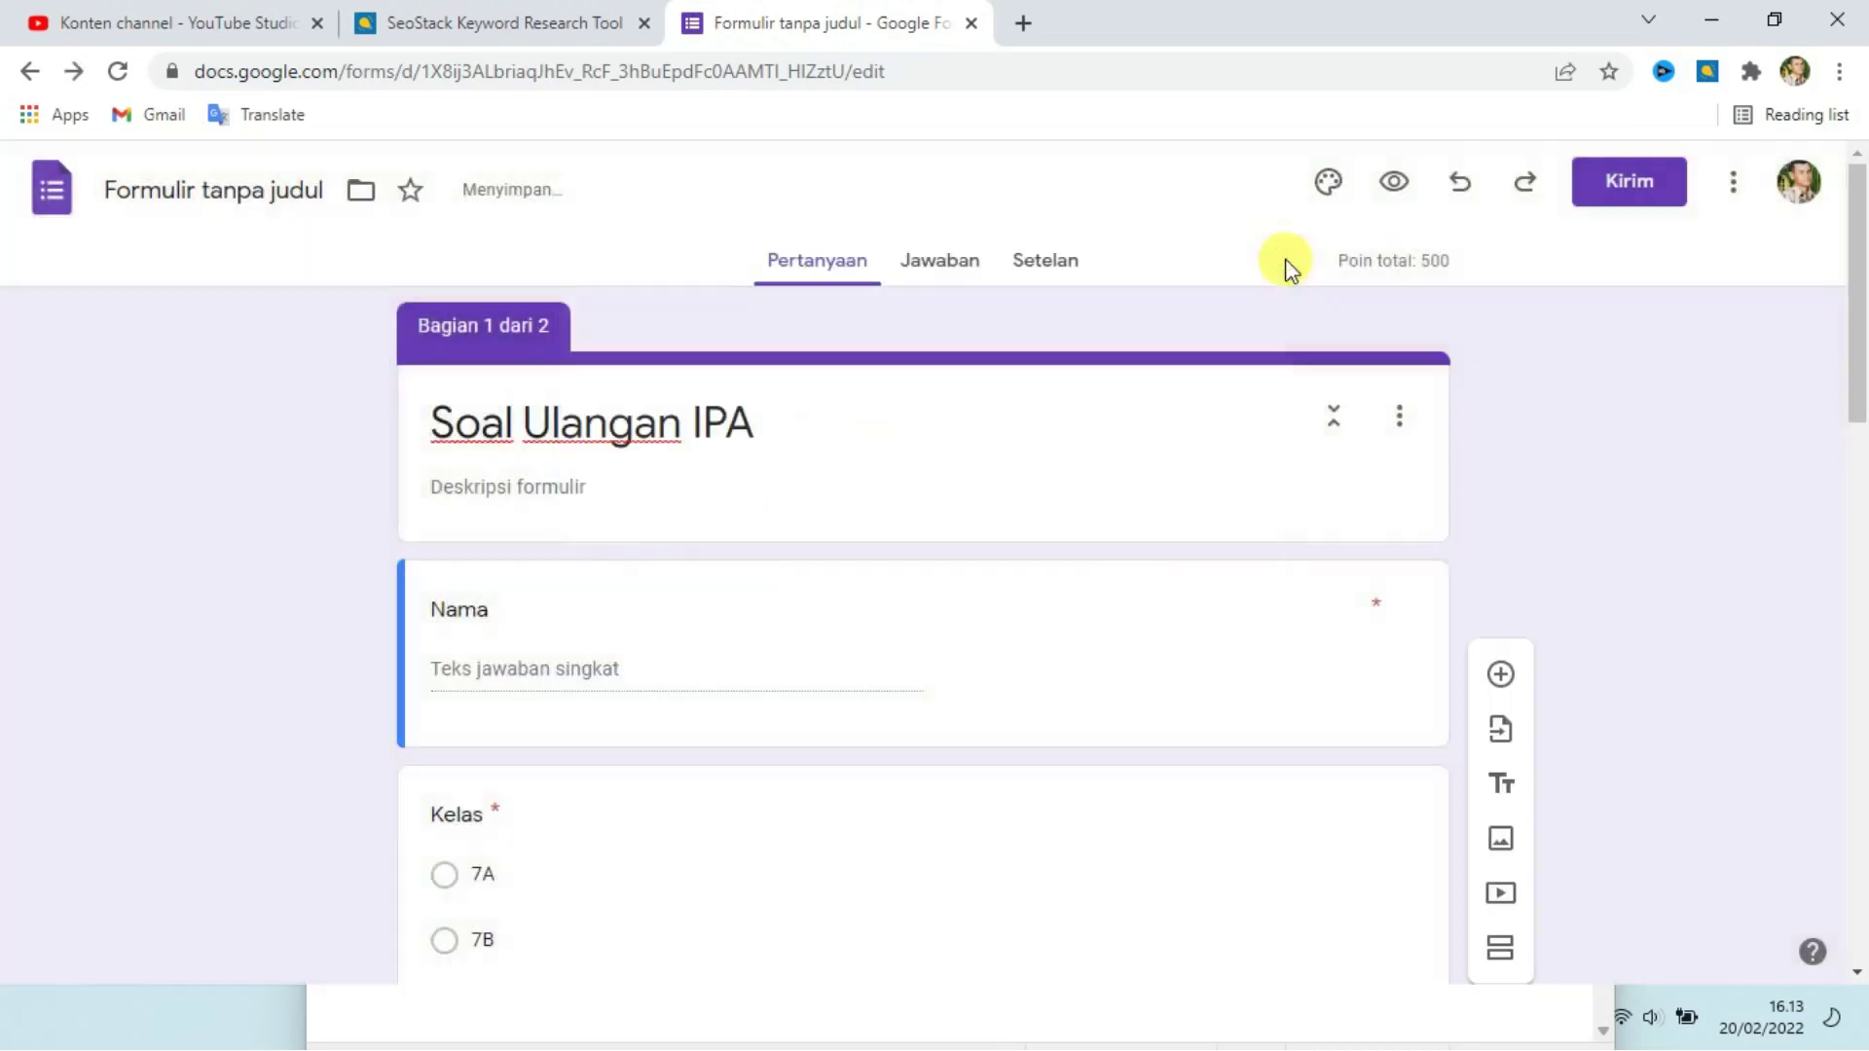
pyautogui.click(438, 1022)
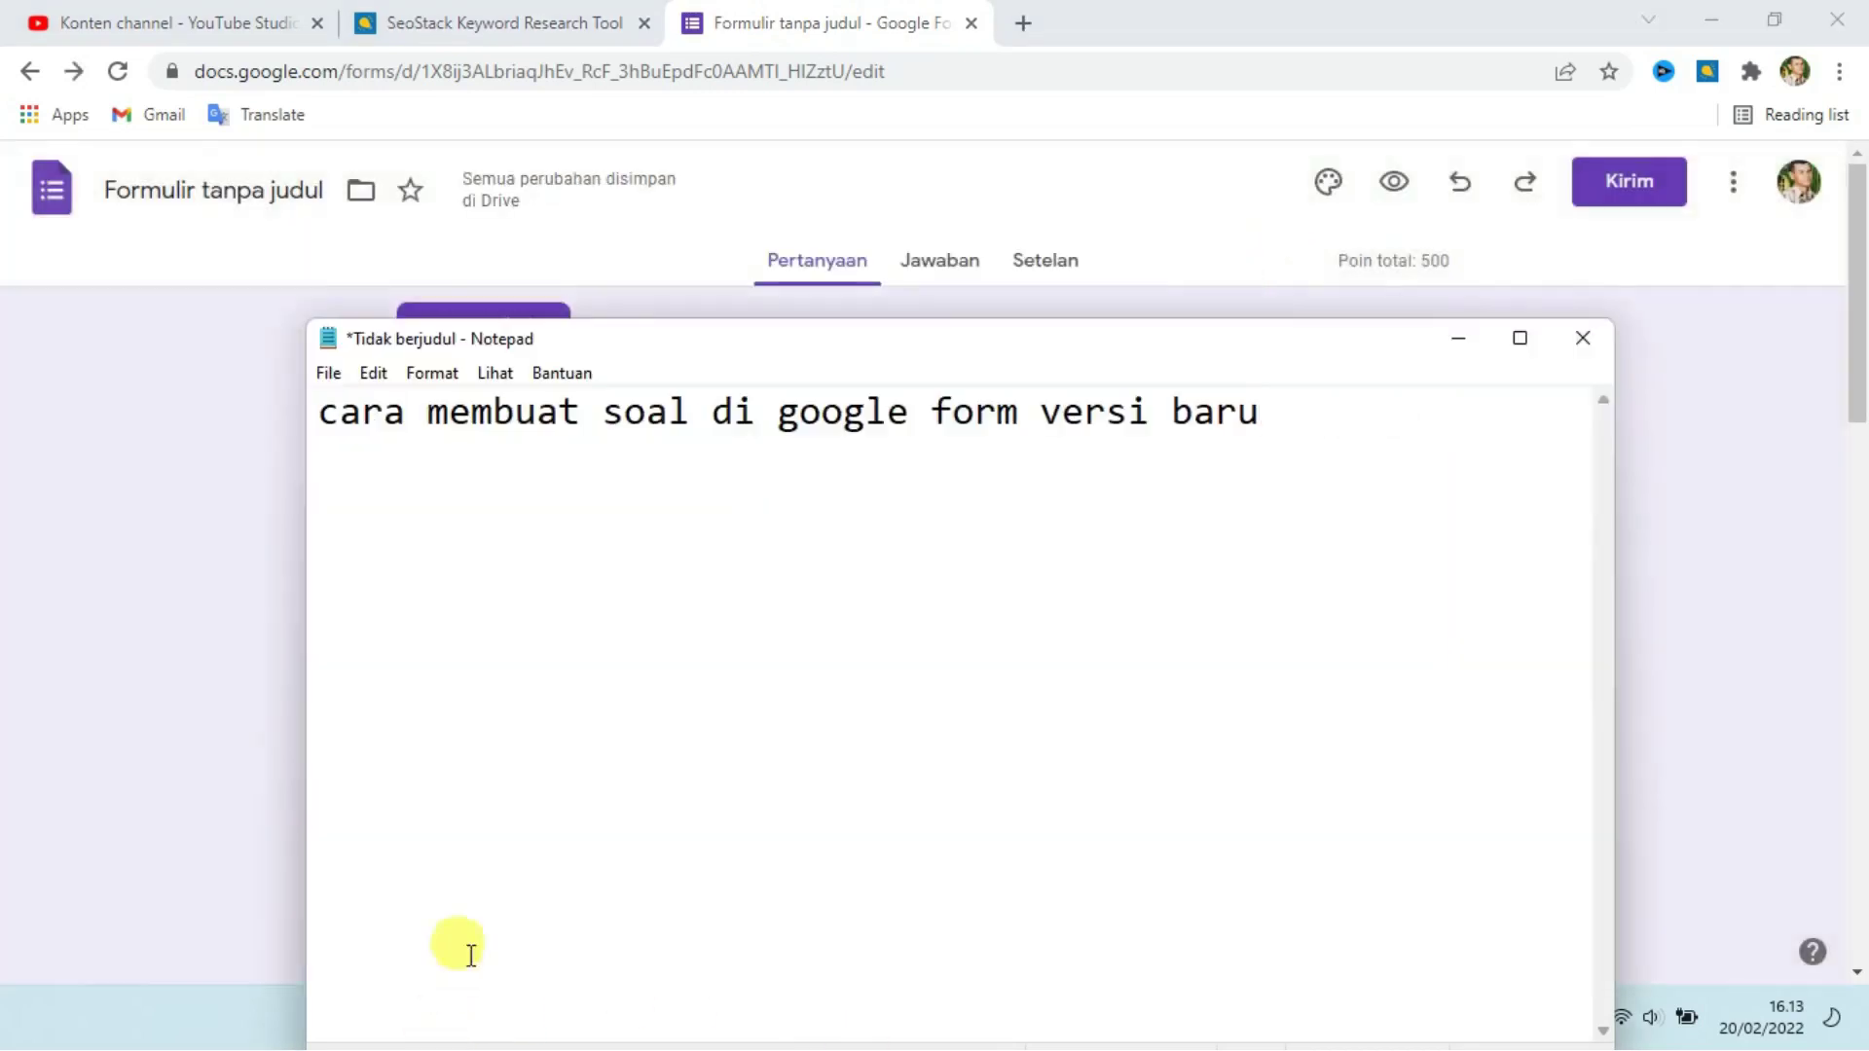
pyautogui.click(89, 613)
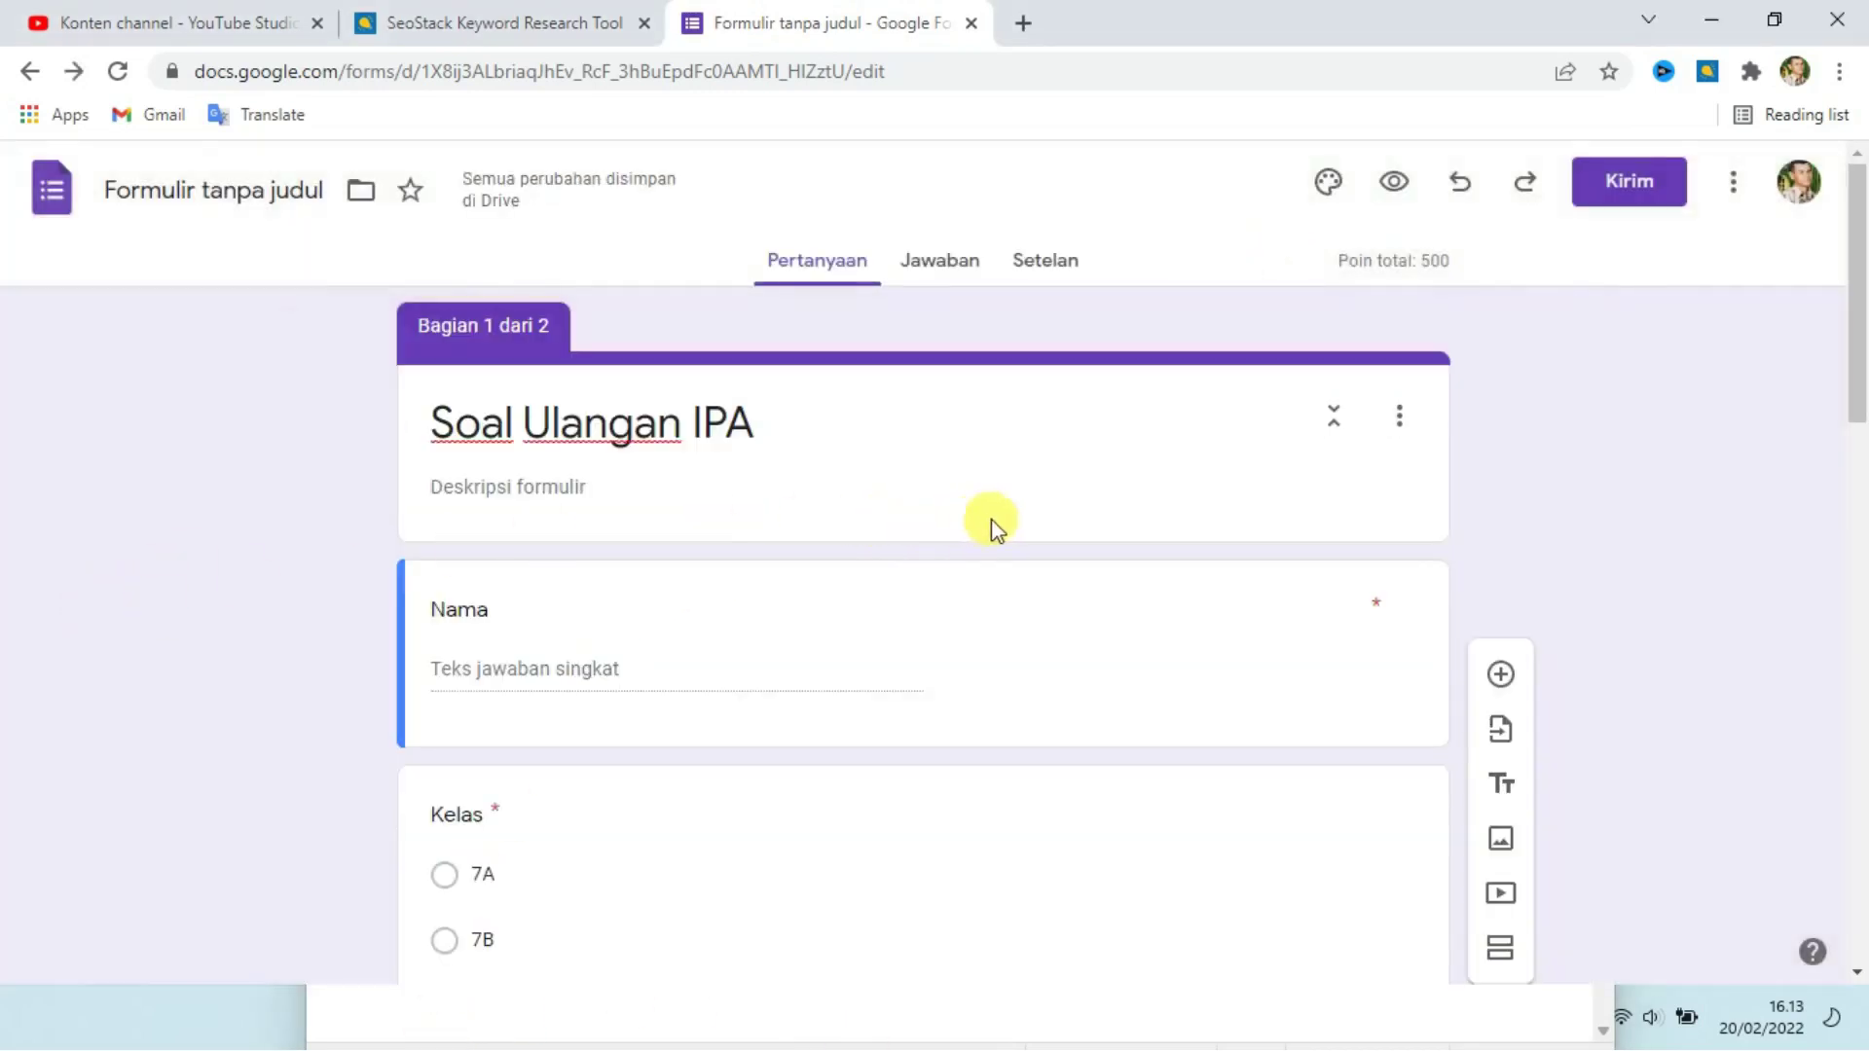